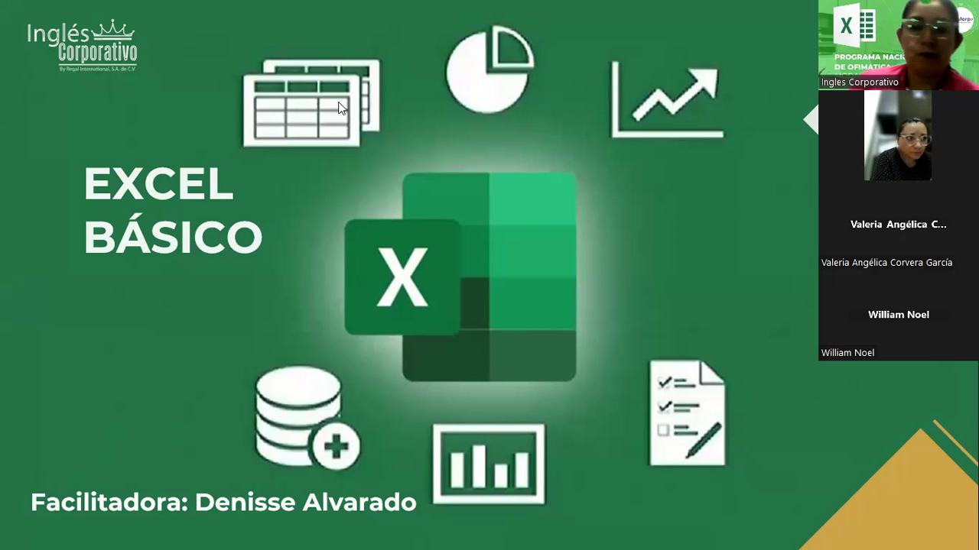
Advance the slideshow from the Excel Básico title slide to the Objetivo slide.
click(470, 187)
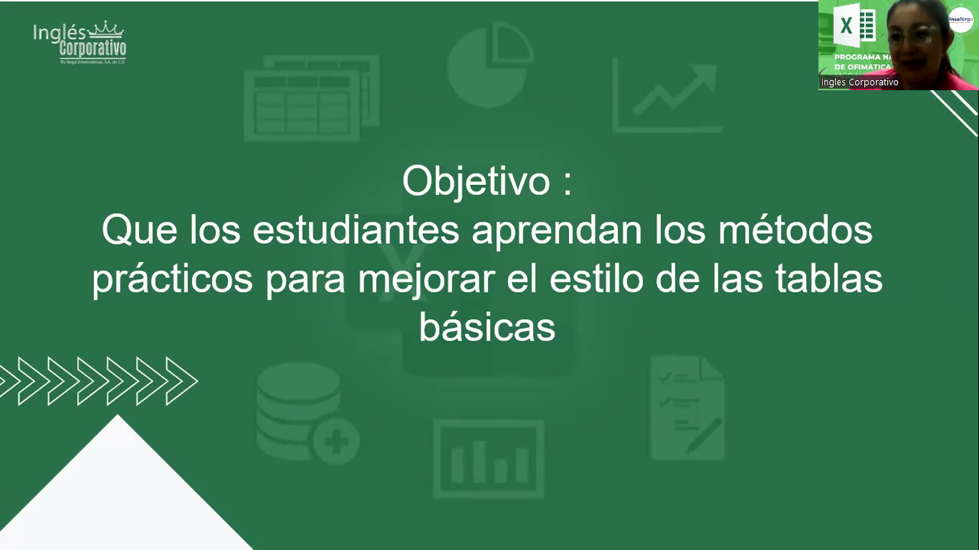
Advance to the slide with the example table of friends' data.
key(Right)
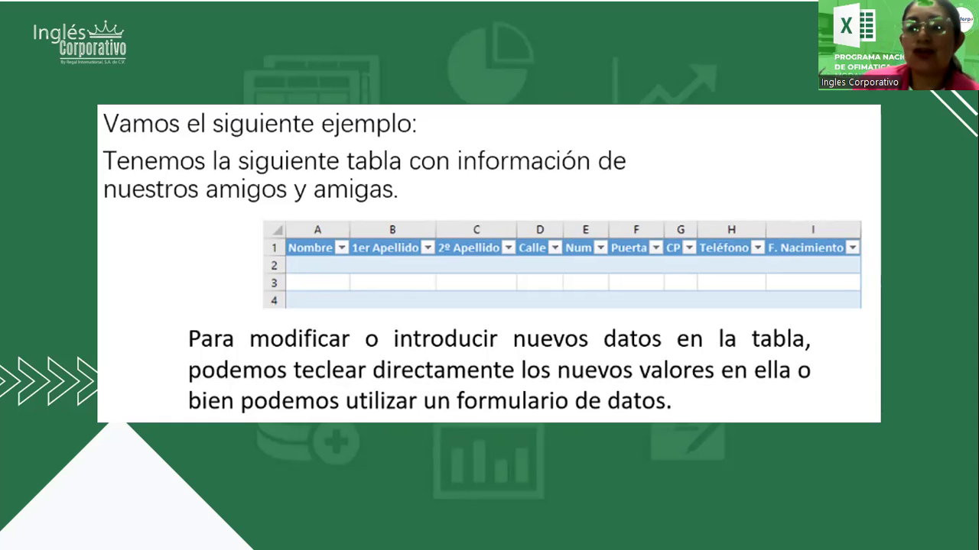
Advance to the 'Modificar la estructura de la tabla' slide showing Tabla2.
click(398, 219)
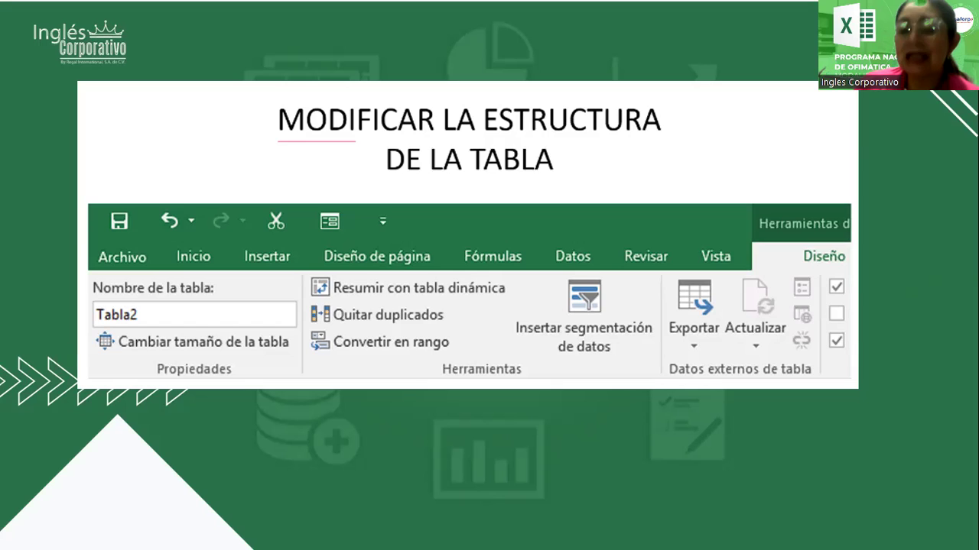
Exit the slideshow, returning to Buscar y reemplazar.xlsx on the empty Hoja C sheet.
click(245, 237)
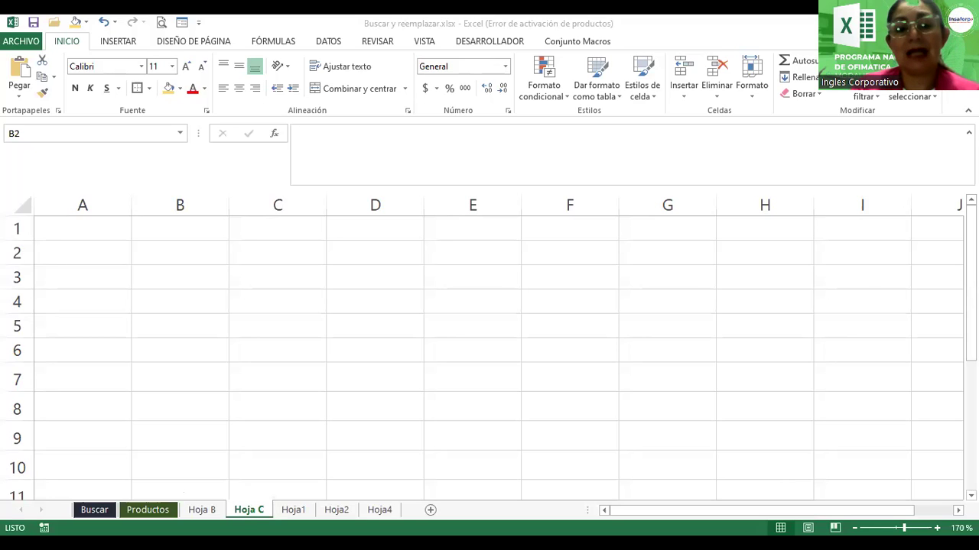
Rename the Hoja C sheet to Datos_Tabla.
double_click(243, 515)
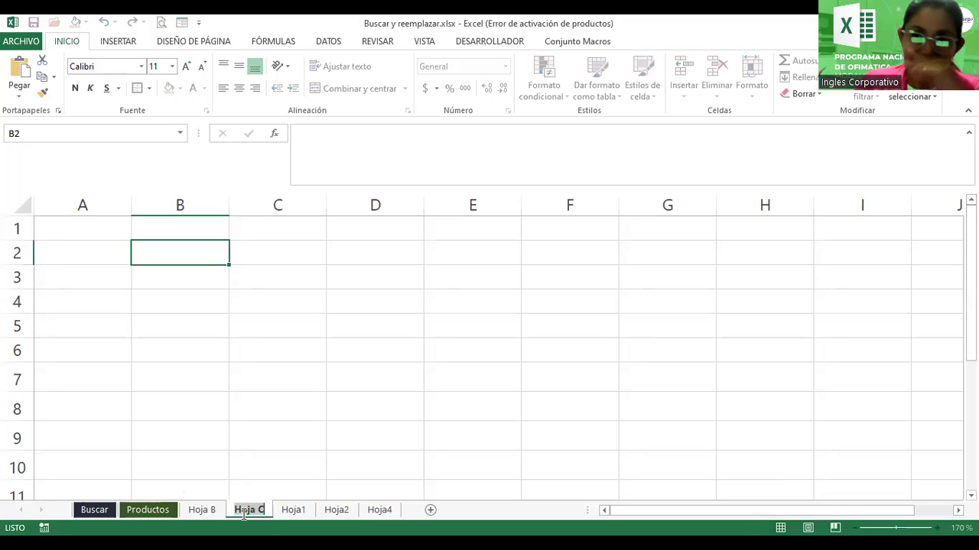
key(BackSpace)
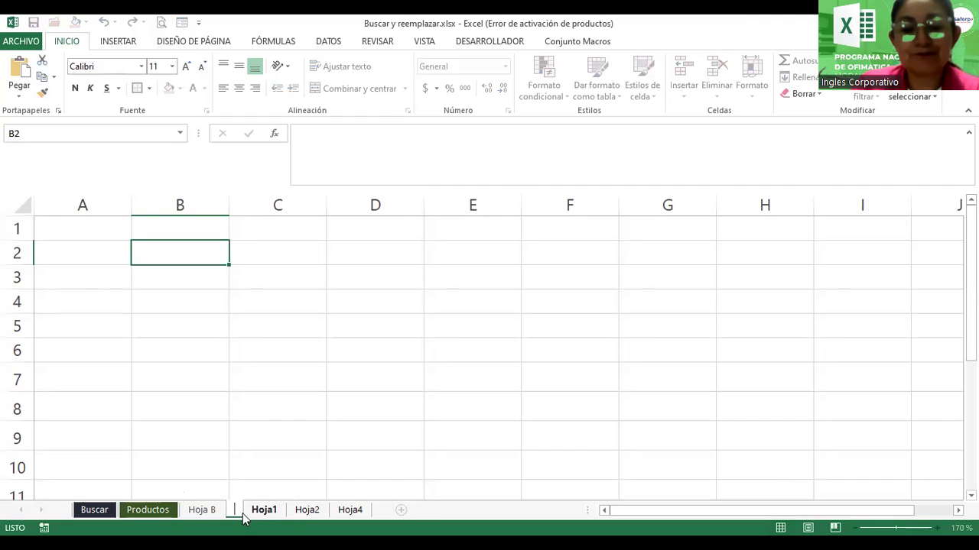
text(Da)
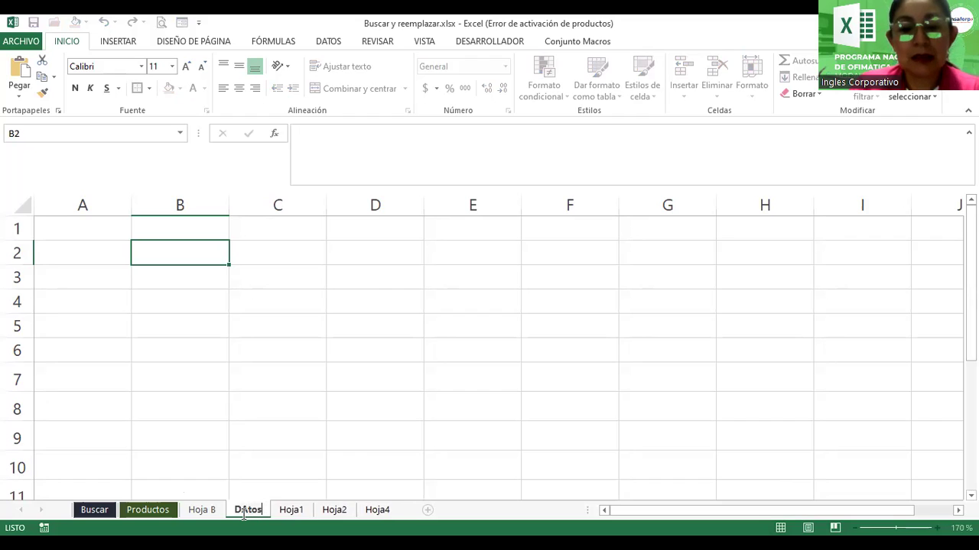
text(tos_Tabla)
key(Return)
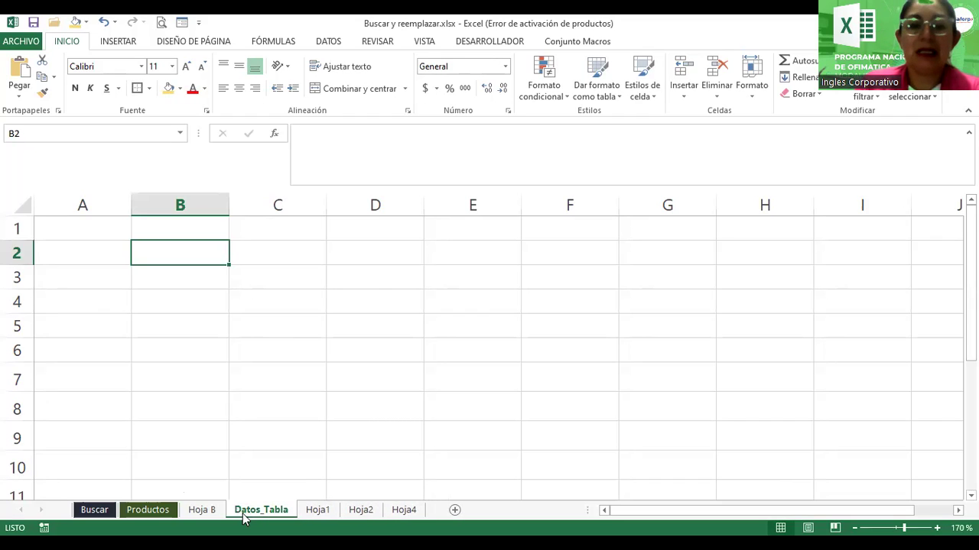
Enter the title 'Modificar datos de una Tabla' in cell A1.
click(86, 234)
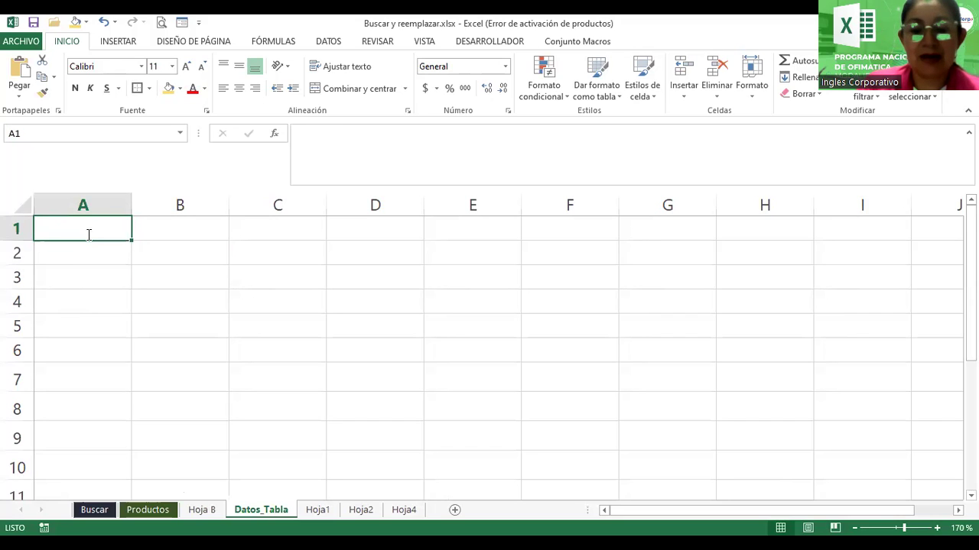
text(Modificar Datos)
key(BackSpace)
key(BackSpace)
key(BackSpace)
key(BackSpace)
key(BackSpace)
key(BackSpace)
text(datos de una Tabl)
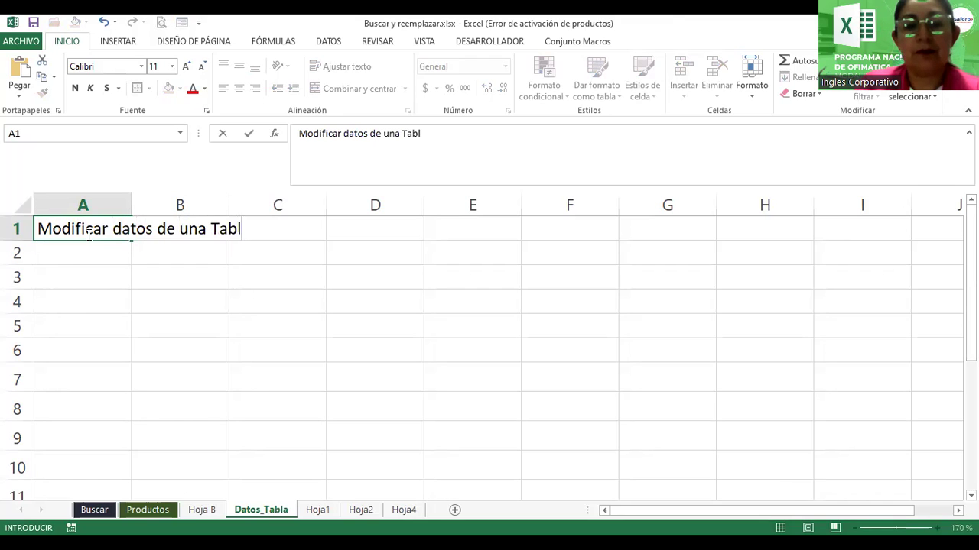
text(a)
key(Return)
Make the A1 title bold at font size 18.
click(78, 224)
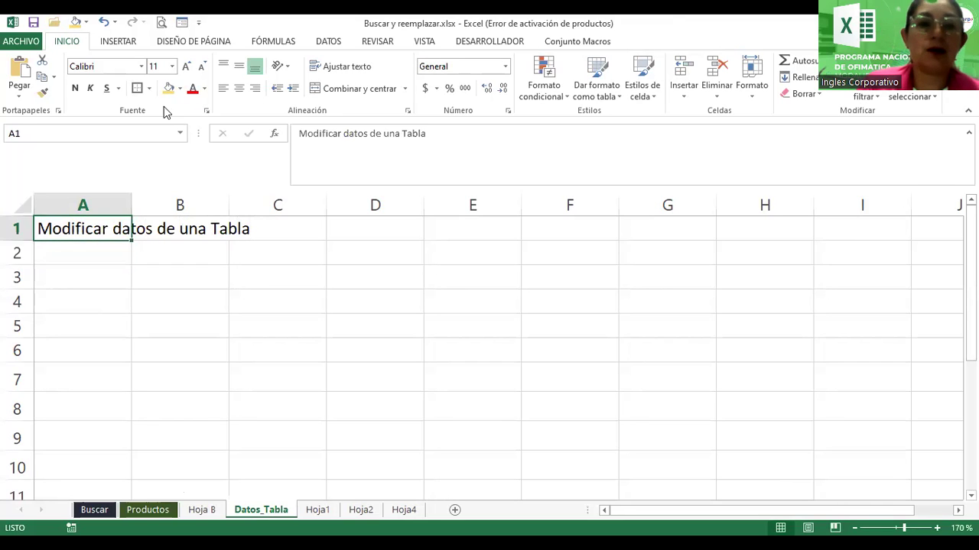
click(74, 89)
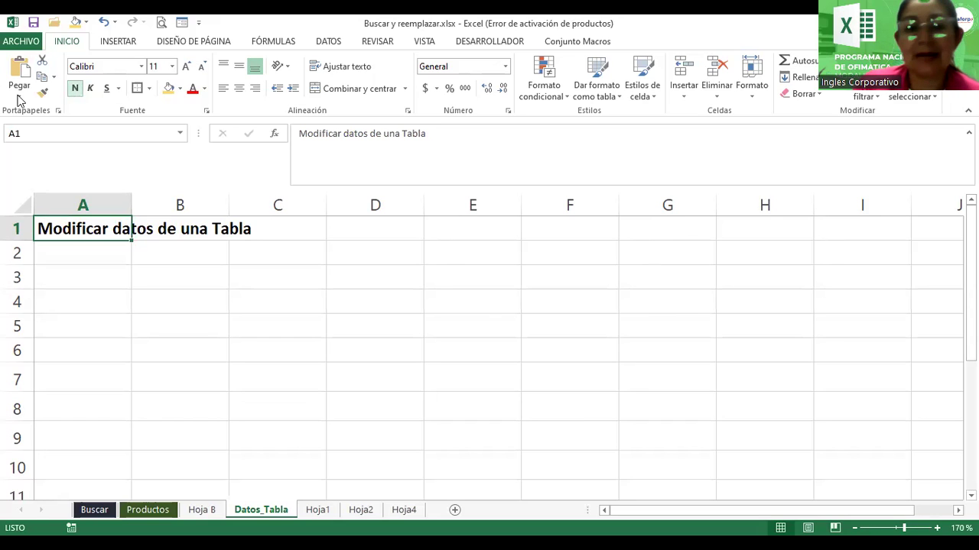
click(186, 67)
click(185, 66)
click(186, 67)
click(186, 67)
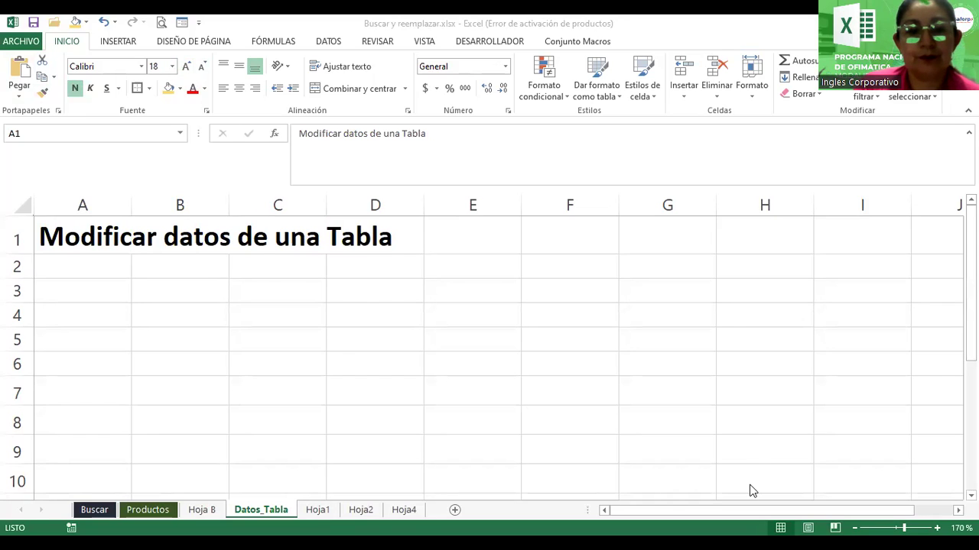
Type headers No., Nombre, Departamento, Cargo and Salario Base into A2 through E2.
click(81, 269)
text(No.)
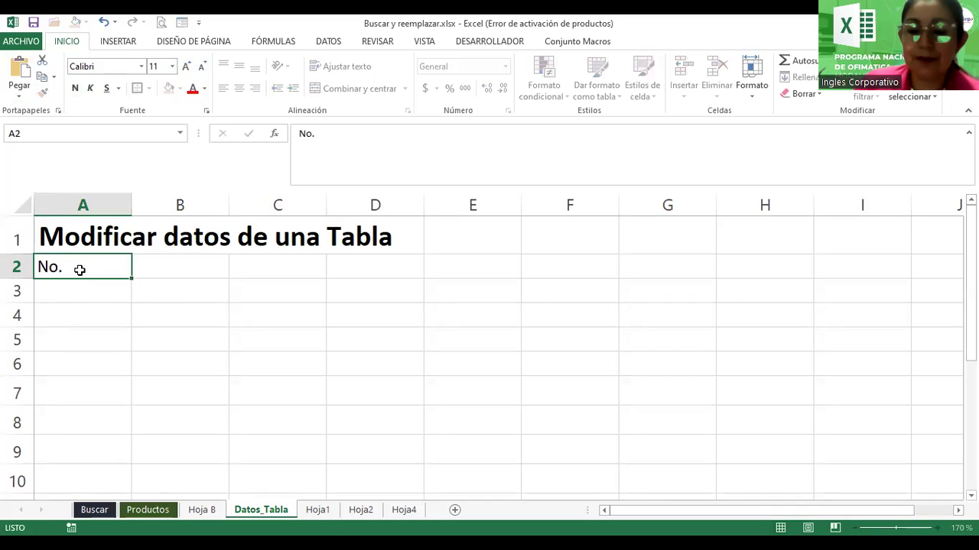
key(Tab)
text(Nombe)
text(e)
key(Tab)
text(Departamento)
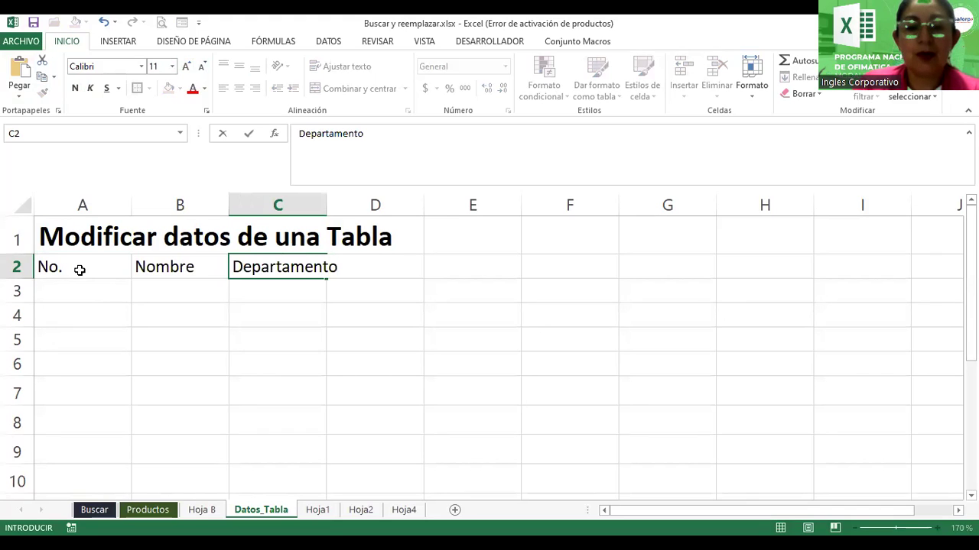
key(Return)
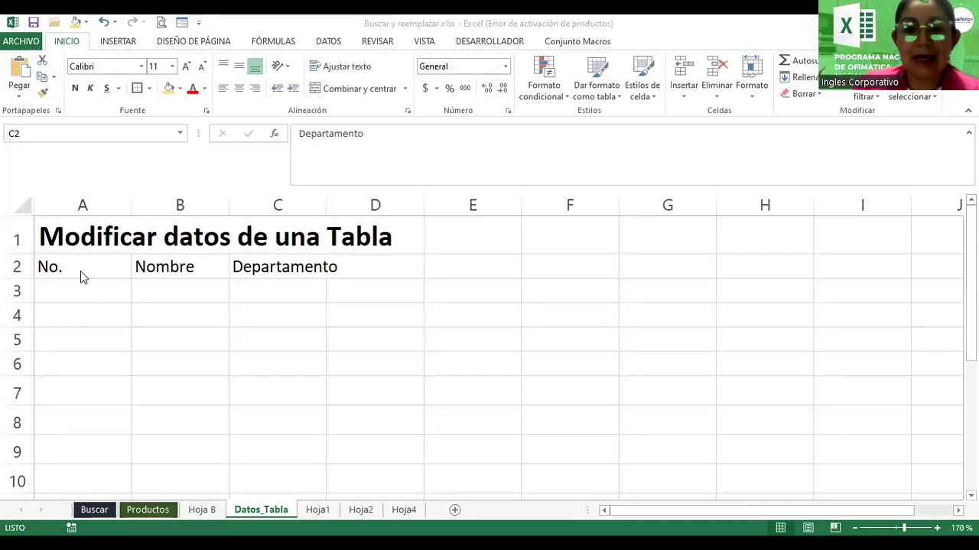
text(Cargo)
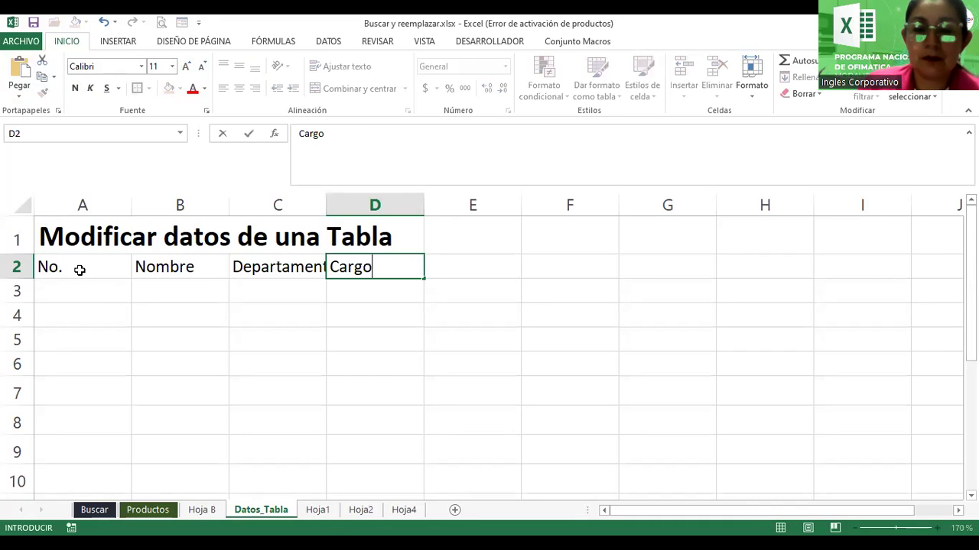
key(Tab)
text(Salario Base)
key(Tab)
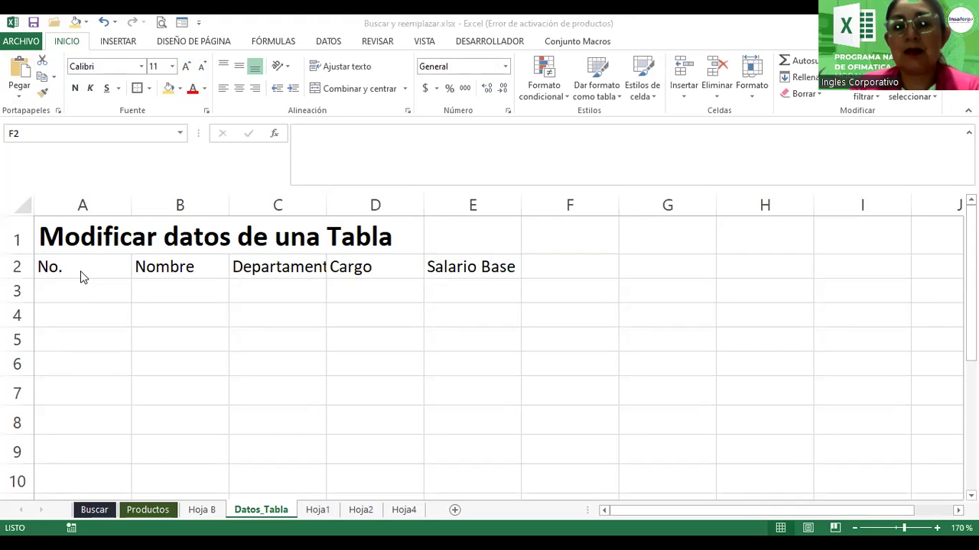
Add headers Desc. ISSS, Renta, Total Descuento and Total a pagar in F2 through I2.
text(Desc)
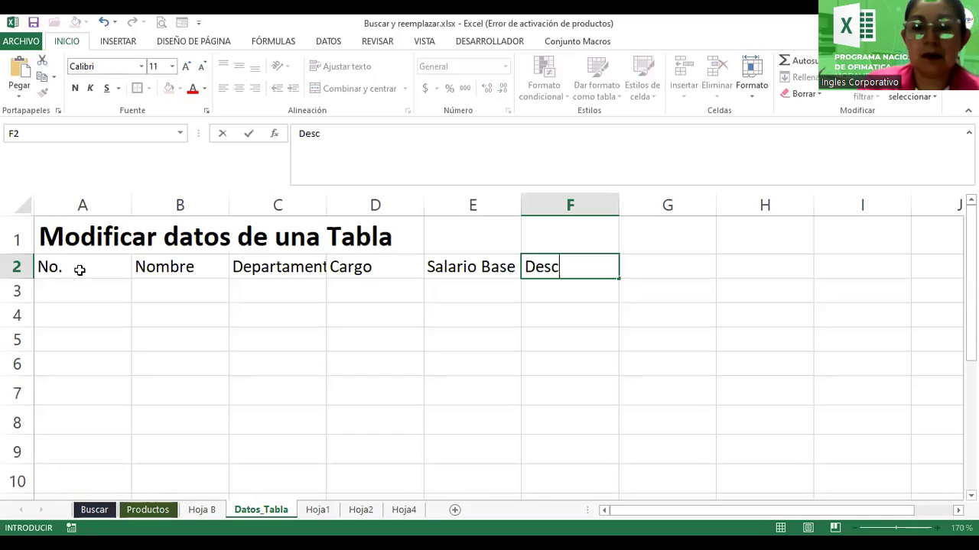
text(. ISSS)
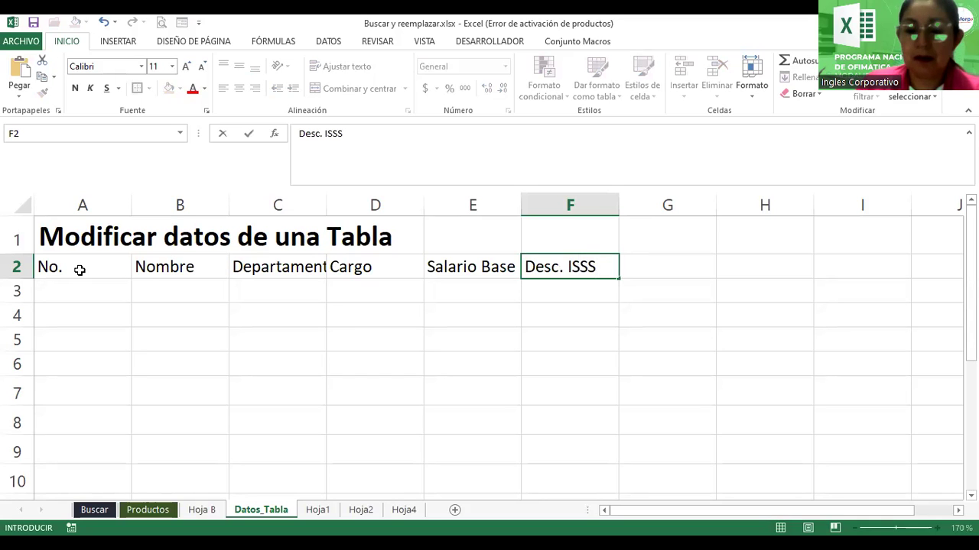
key(Tab)
text(Renta)
key(ctrl+Return)
key(Tab)
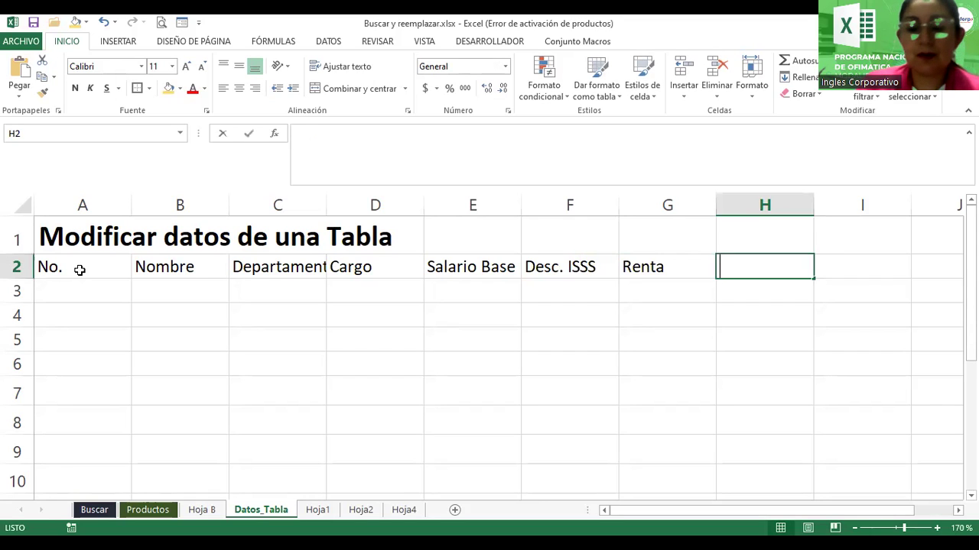
text(Total d)
key(BackSpace)
text(Descuento)
key(Return)
key(Up)
key(Right)
text(Total a paga)
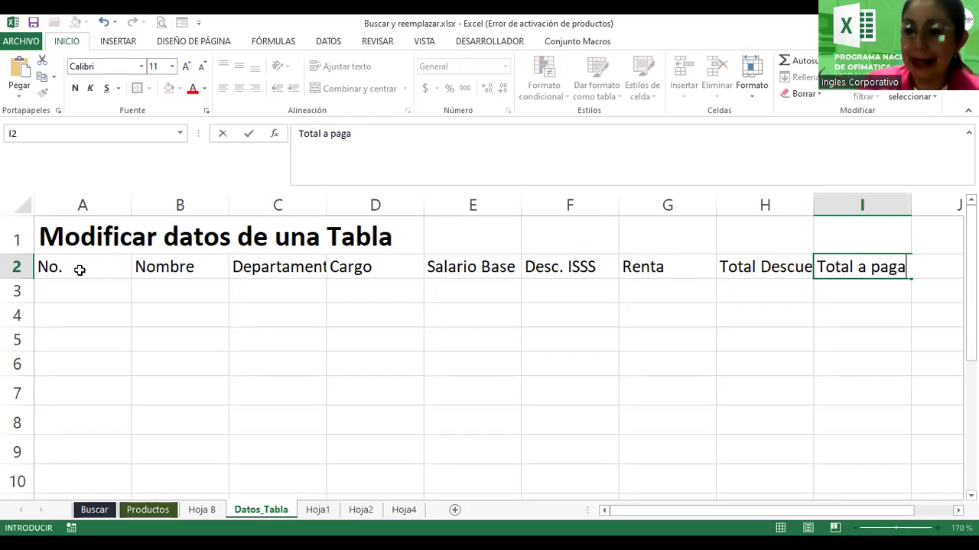
text(r)
key(Return)
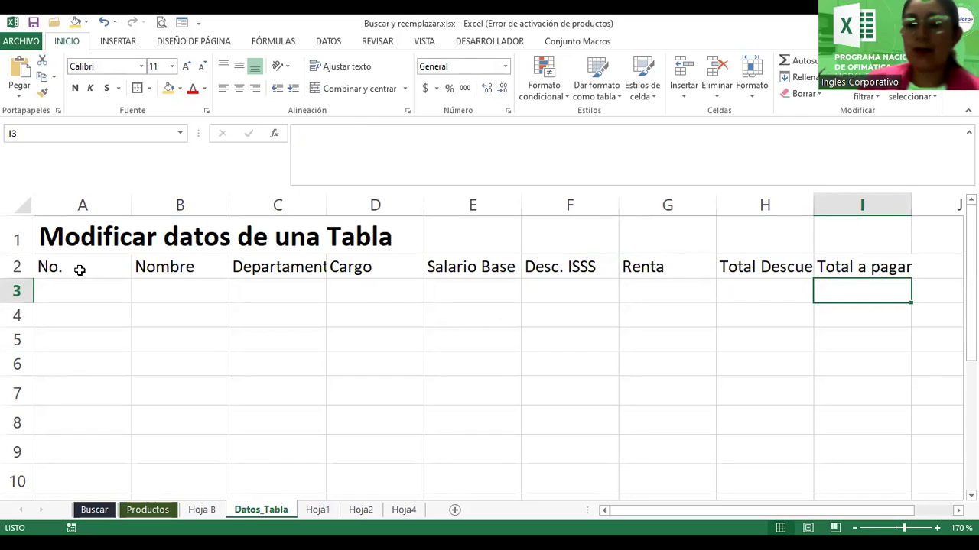
Wrap, center and bold the A2:I2 headers, and widen column C.
click(61, 266)
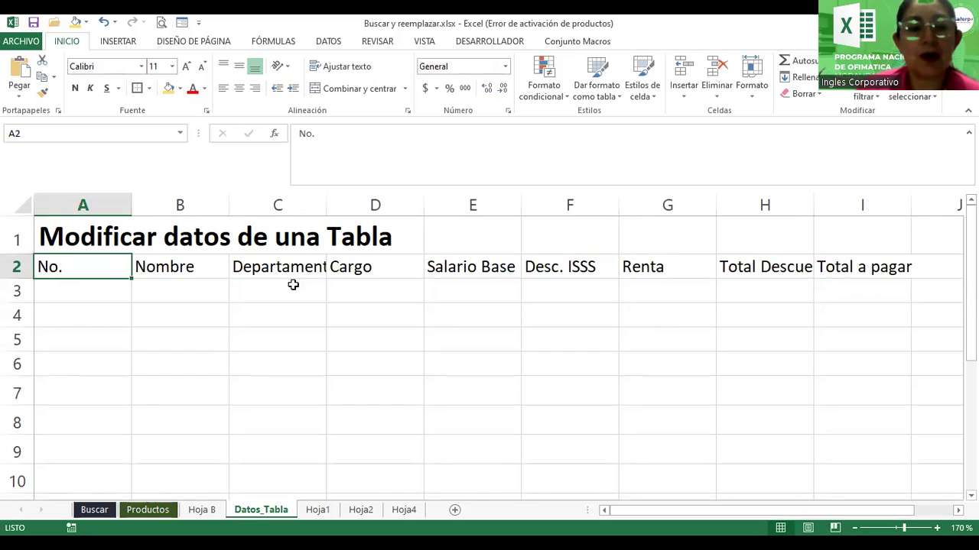
drag(292, 285, 811, 272)
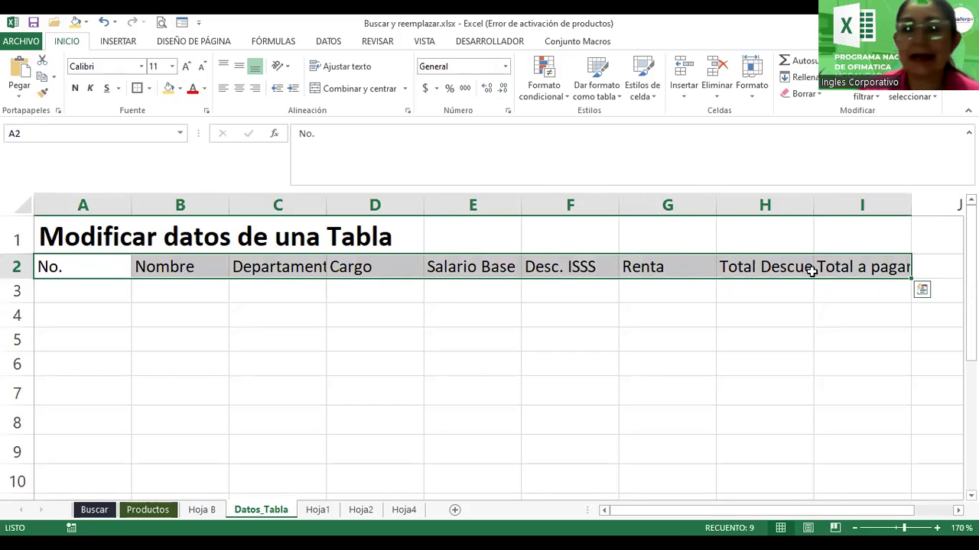
click(352, 71)
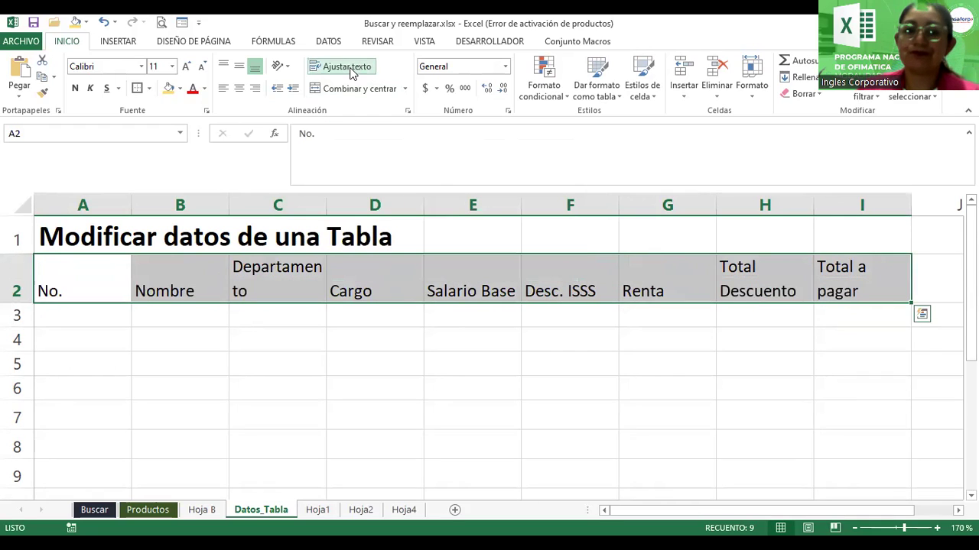
click(239, 89)
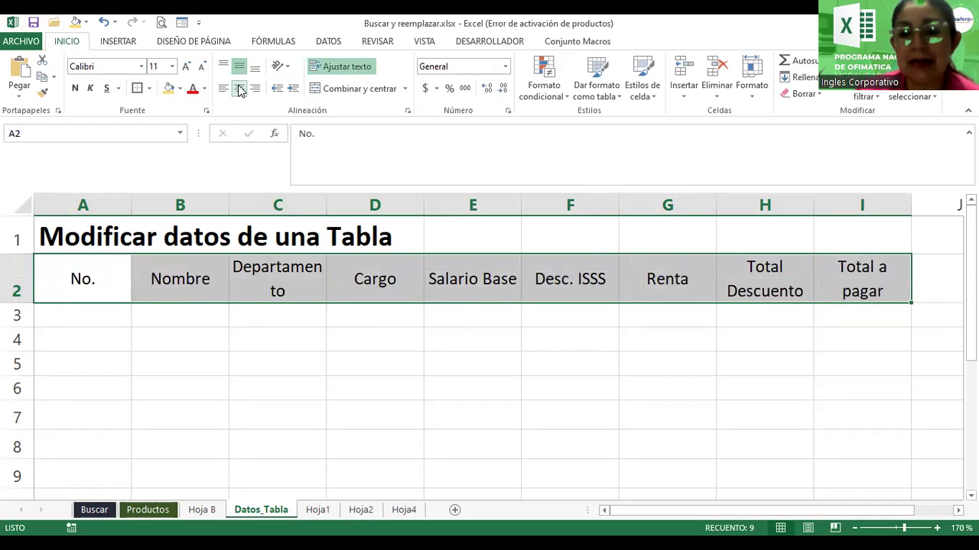
click(74, 88)
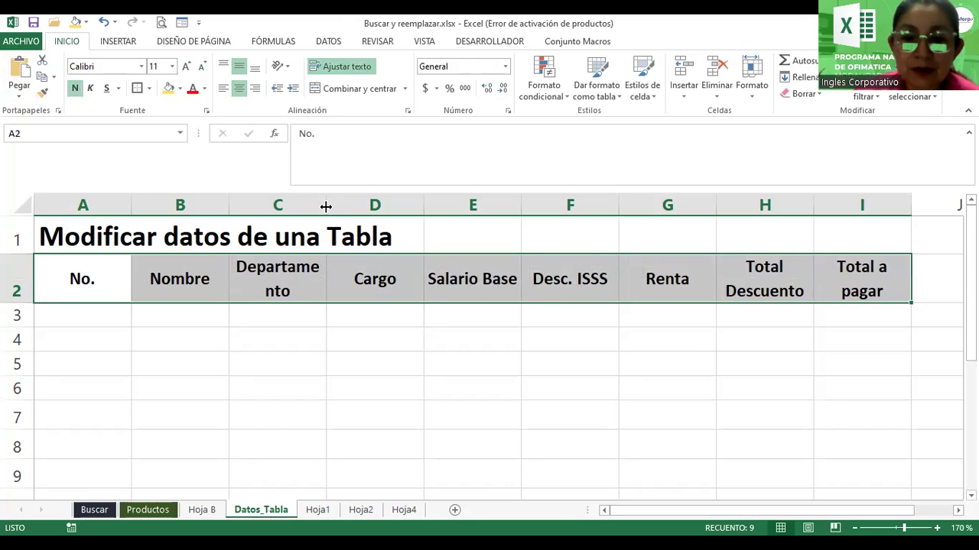
drag(326, 205, 338, 205)
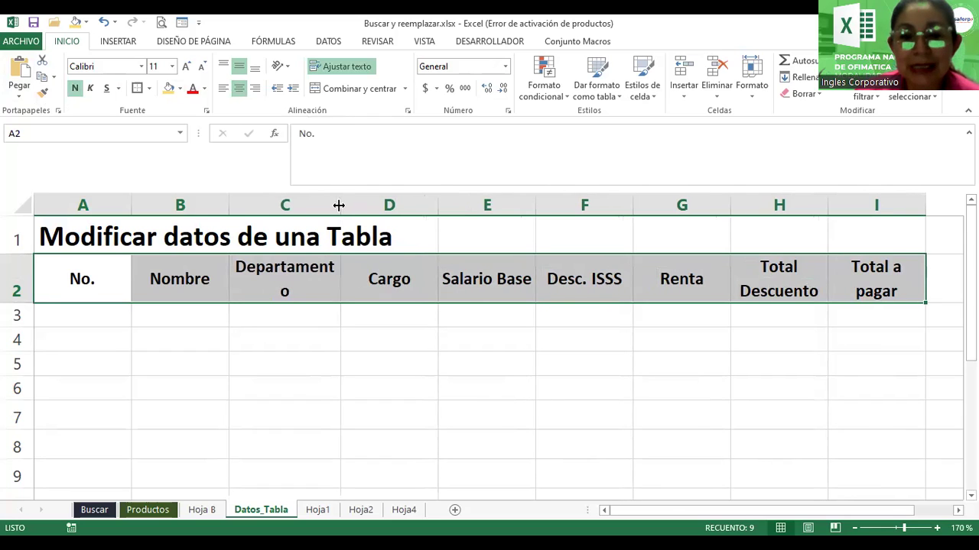
Widen column C to 15.57 and column B, narrow column A to fit No., then zoom out.
drag(354, 205, 395, 205)
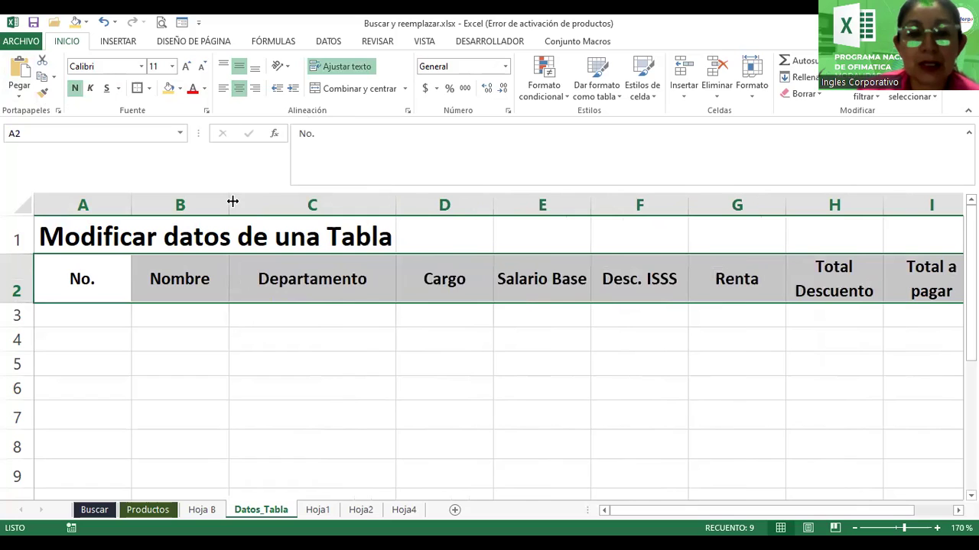
drag(229, 201, 321, 201)
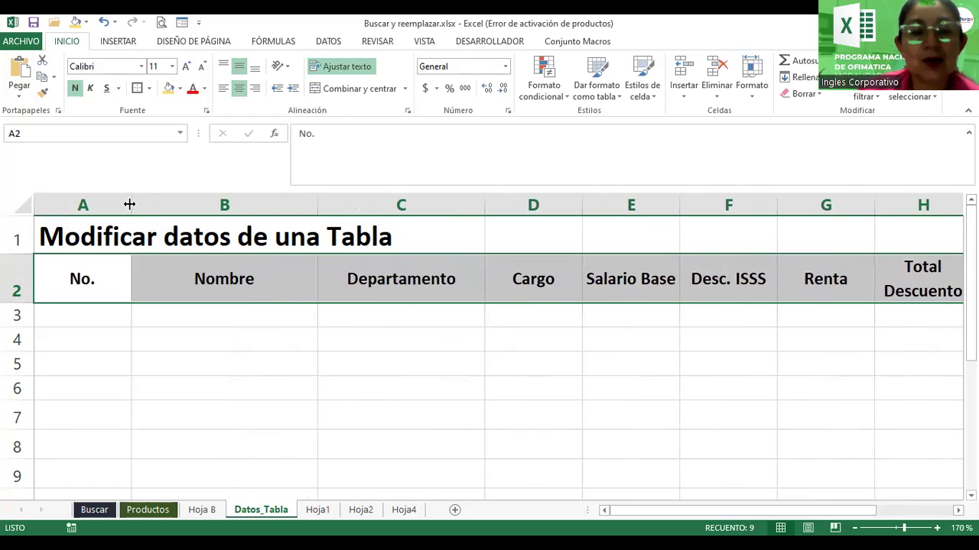
drag(130, 204, 84, 208)
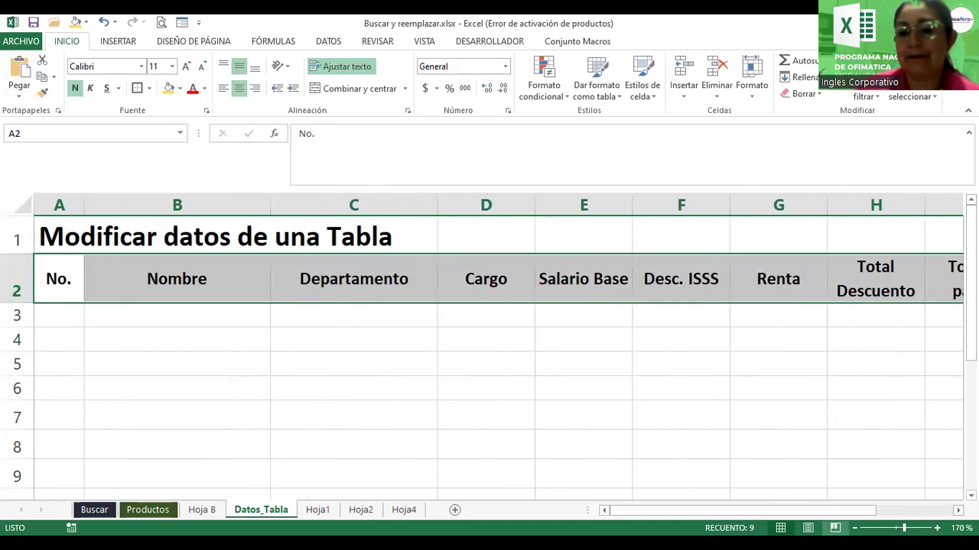
click(854, 527)
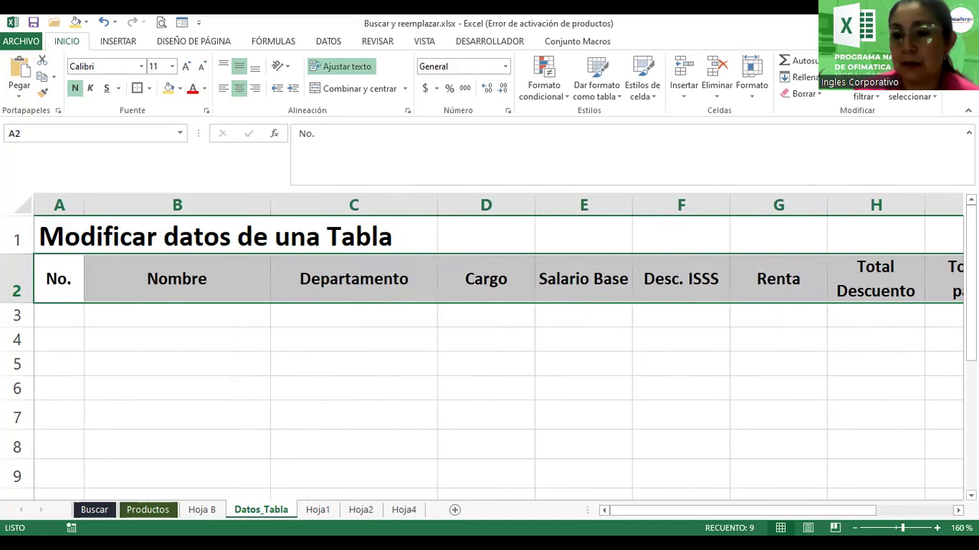
Zoom out to 150% so headers No. through Total a pagar all show.
click(275, 300)
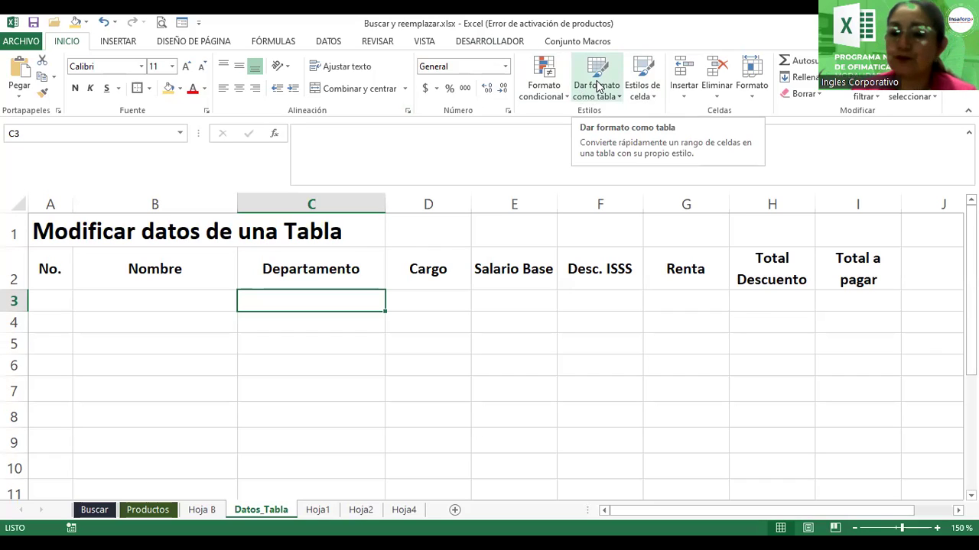
Merge and center the title across A1:I1 and enlarge it to 22 pt.
click(46, 231)
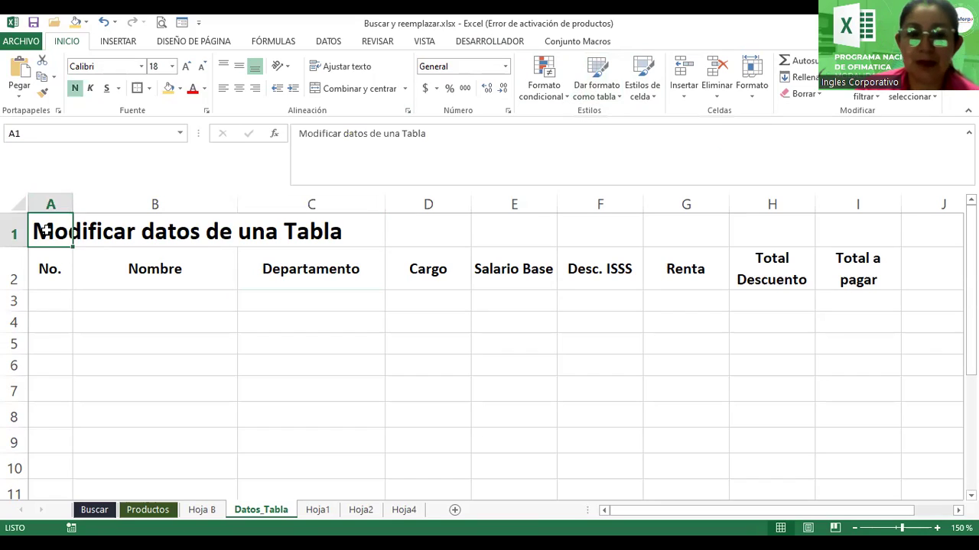
key(shift+Right)
key(shift+Right)
key(shift+Right)
key(shift+Right)
key(shift+Right)
key(shift+Right)
key(shift+Right)
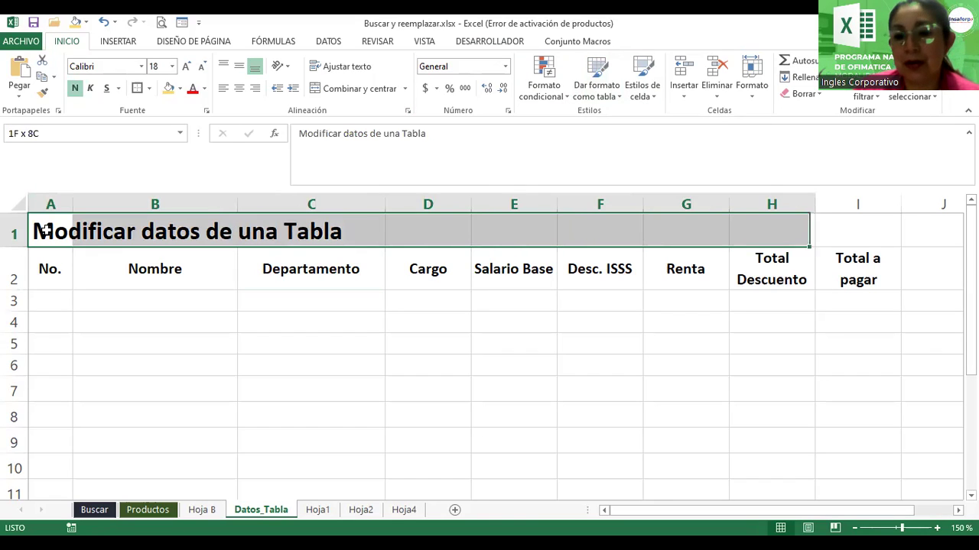
key(shift+Right)
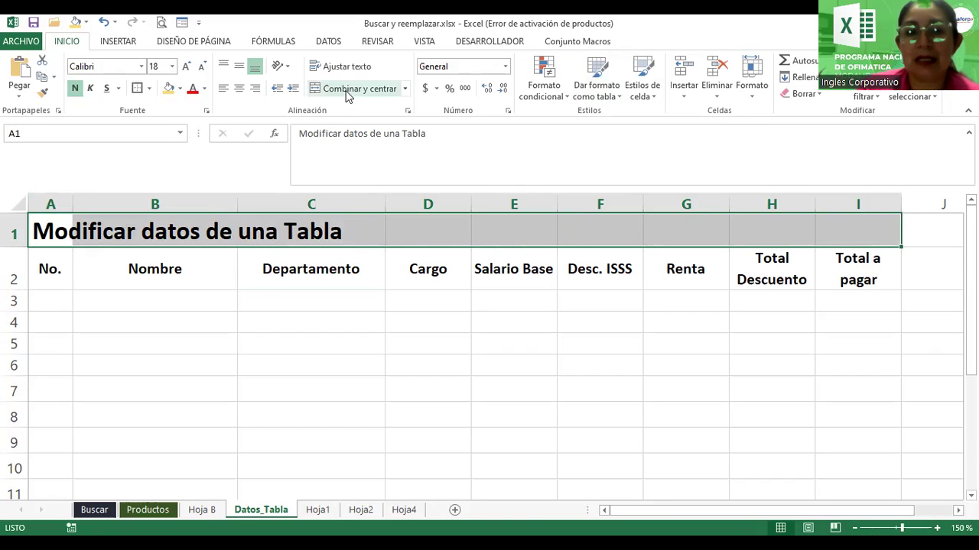
click(346, 90)
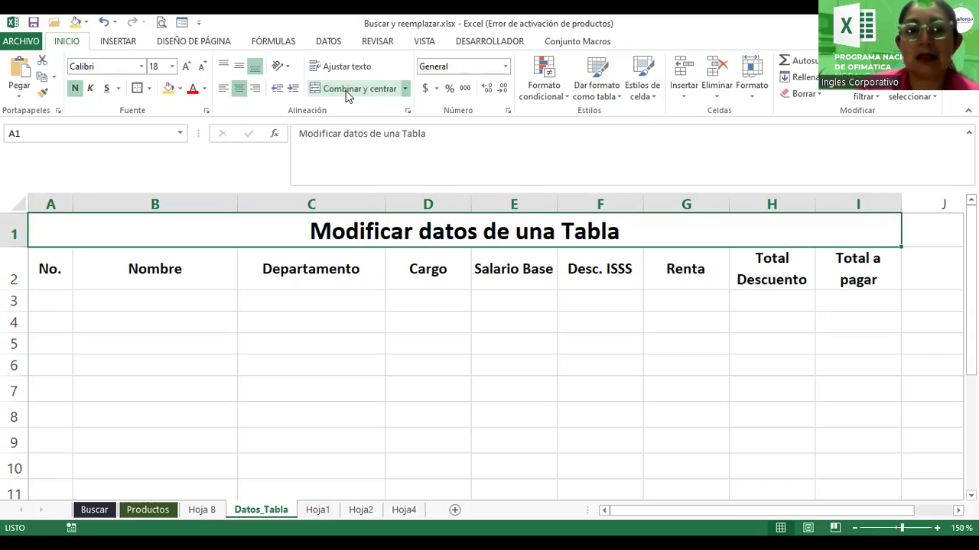
click(191, 69)
click(191, 69)
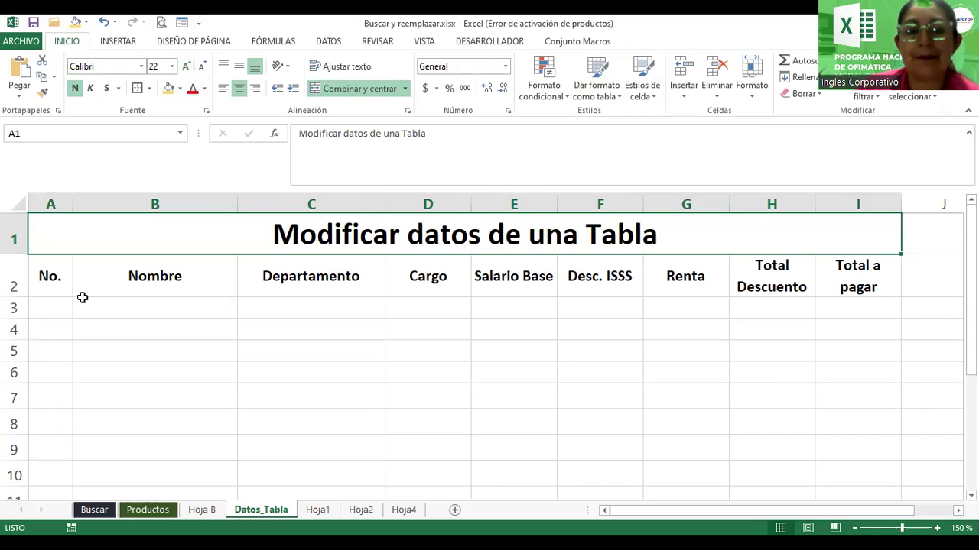
click(155, 292)
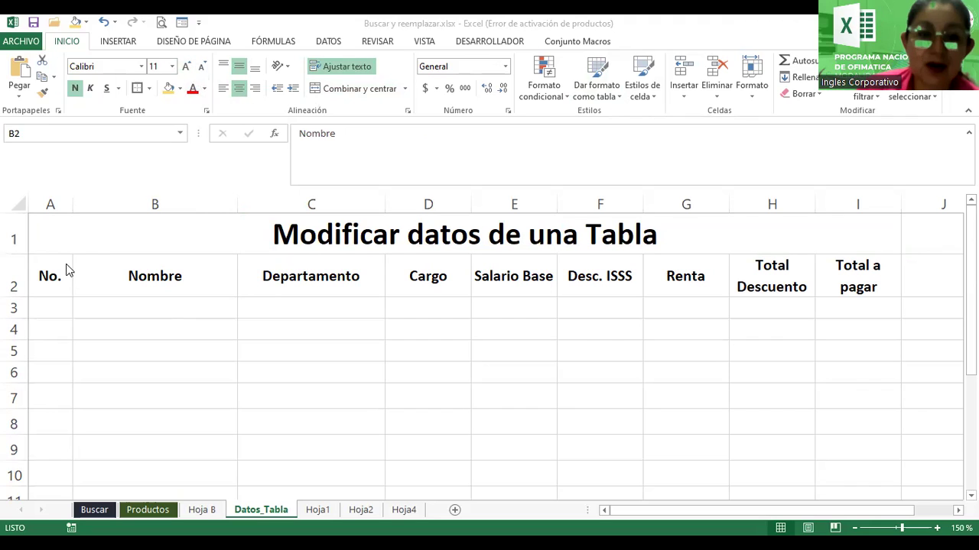
Wrap the A2:I2 header text and resize column H so Total Descuento shows on two lines.
drag(61, 274, 696, 294)
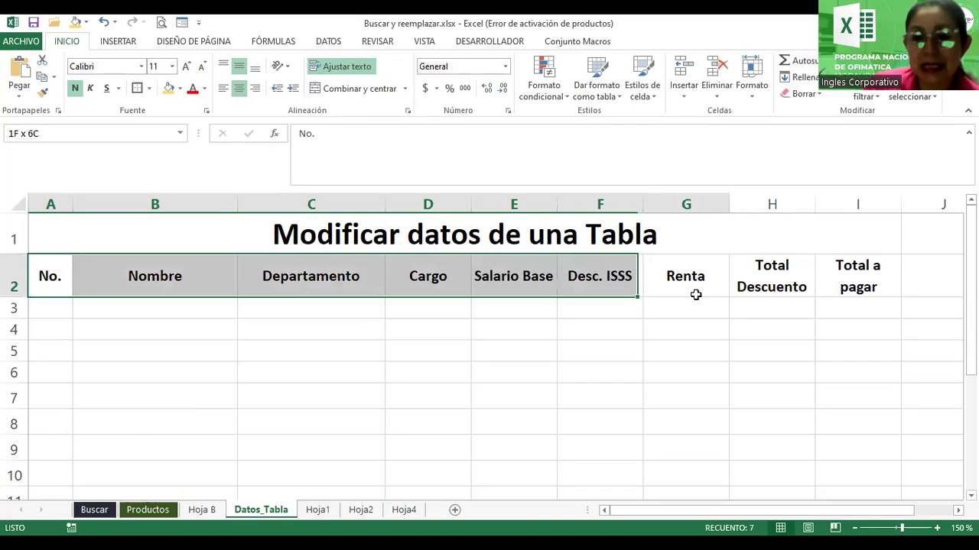
drag(696, 294, 826, 290)
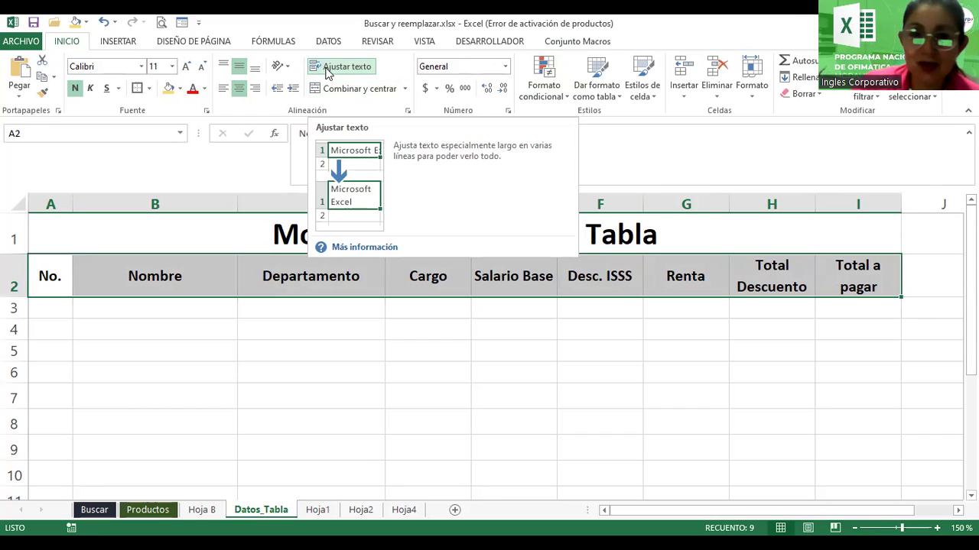
click(325, 70)
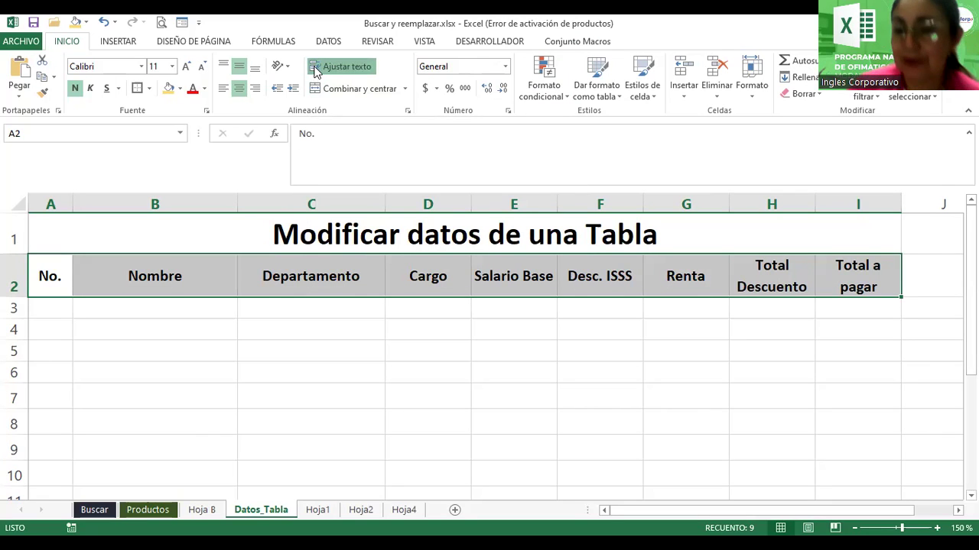
click(316, 71)
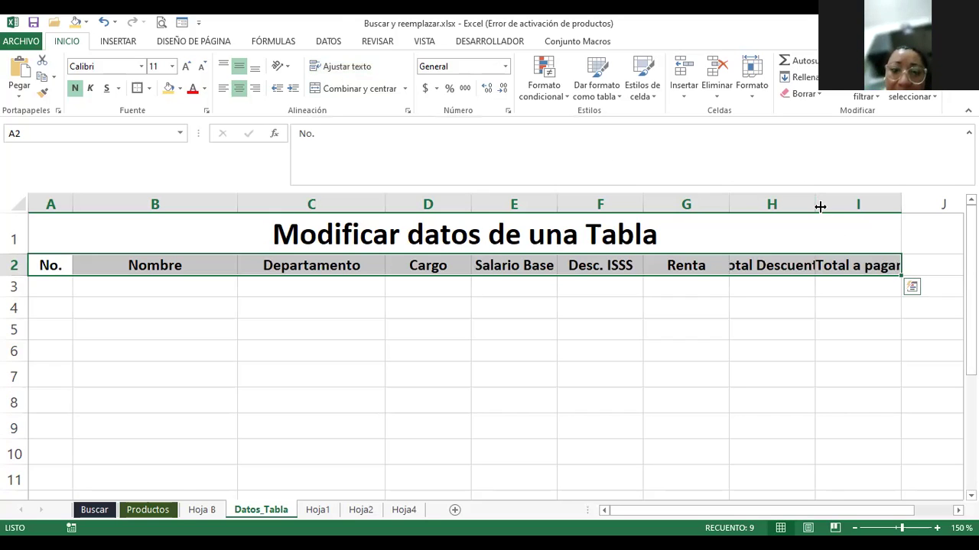
click(778, 266)
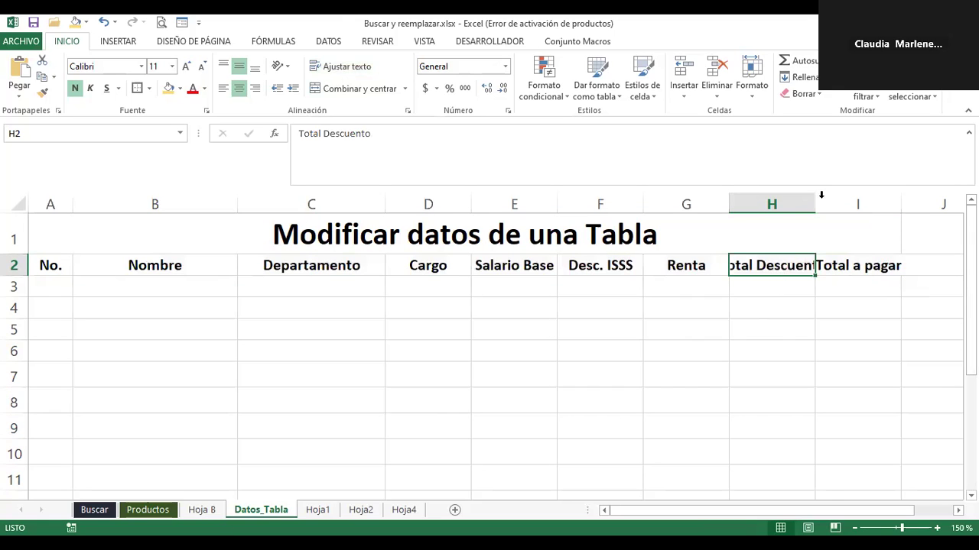
drag(813, 198, 801, 199)
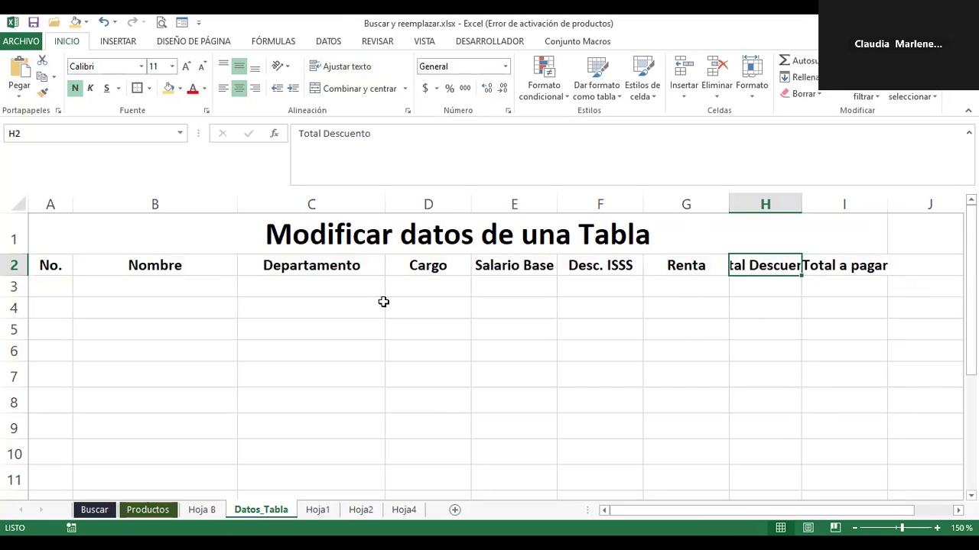
drag(59, 263, 852, 274)
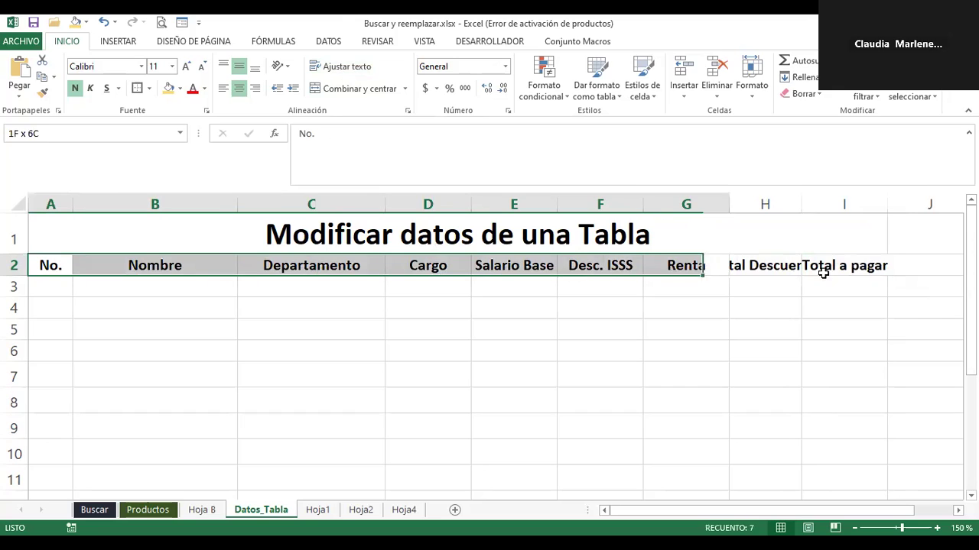
click(339, 68)
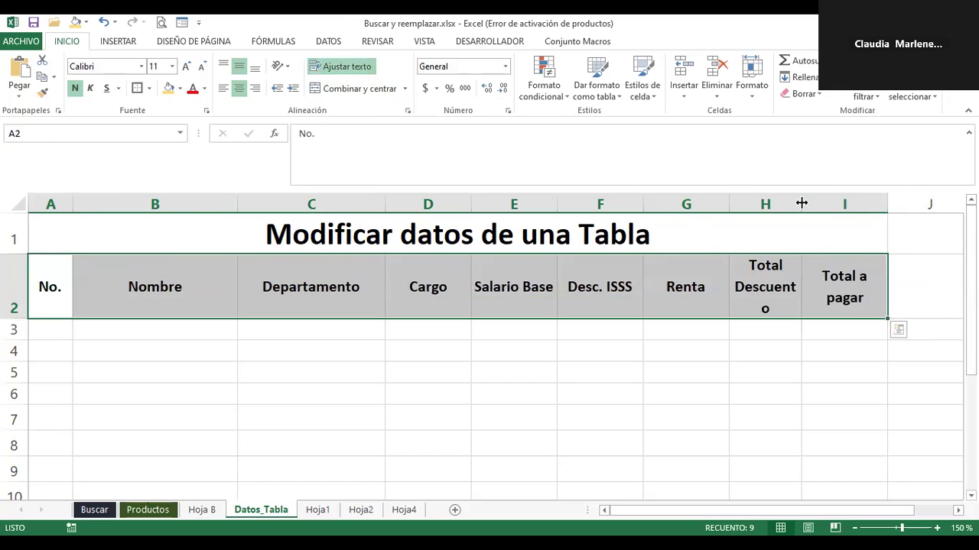
drag(810, 203, 808, 199)
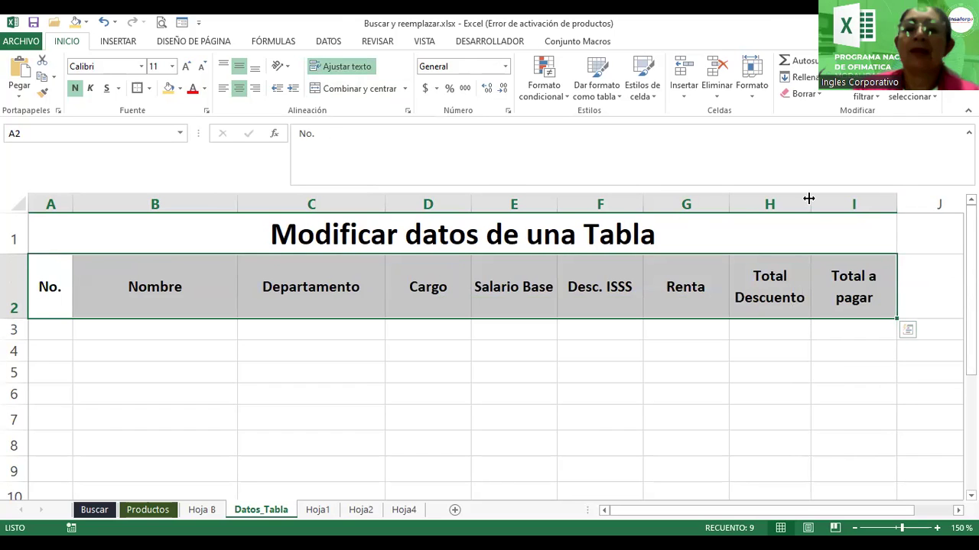
click(375, 289)
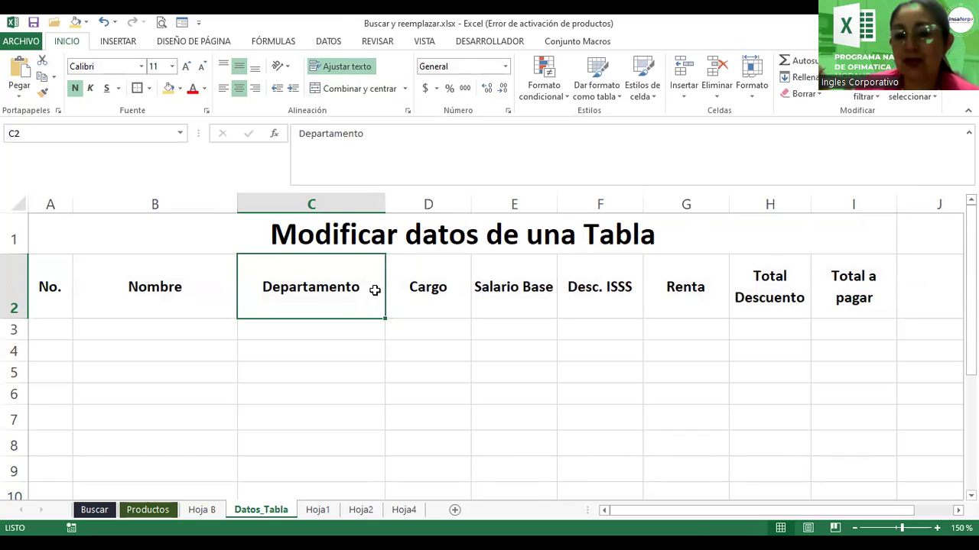
Choose a green medium table style from Dar formato como tabla.
click(619, 99)
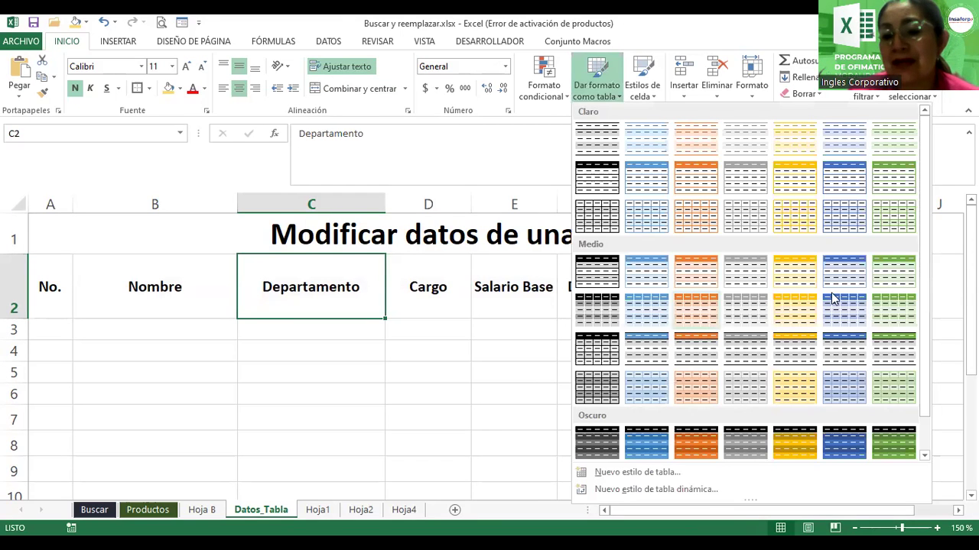
scroll(933, 306, down, 3)
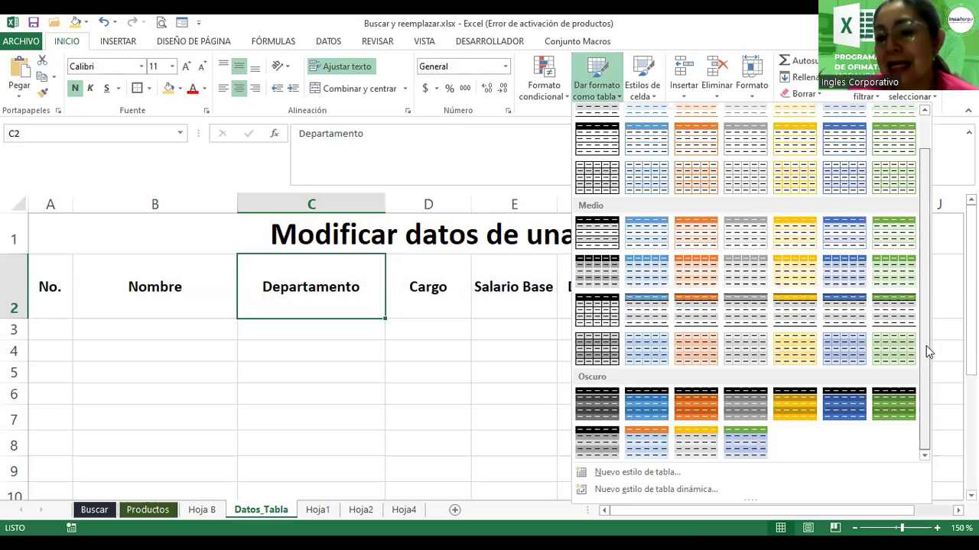
click(891, 300)
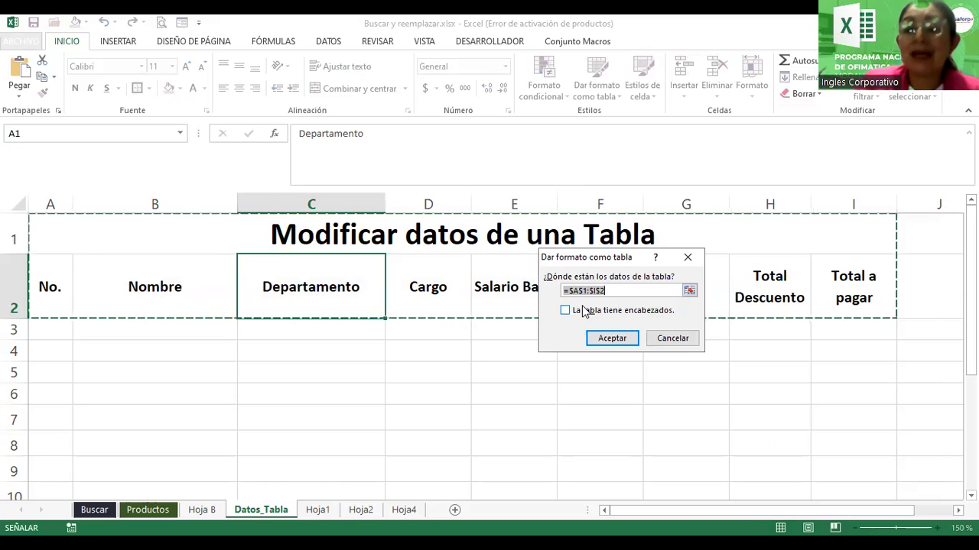
Set the table range to $A$2:$I$2, keep 'La tabla tiene encabezados' checked, and create the table.
click(52, 284)
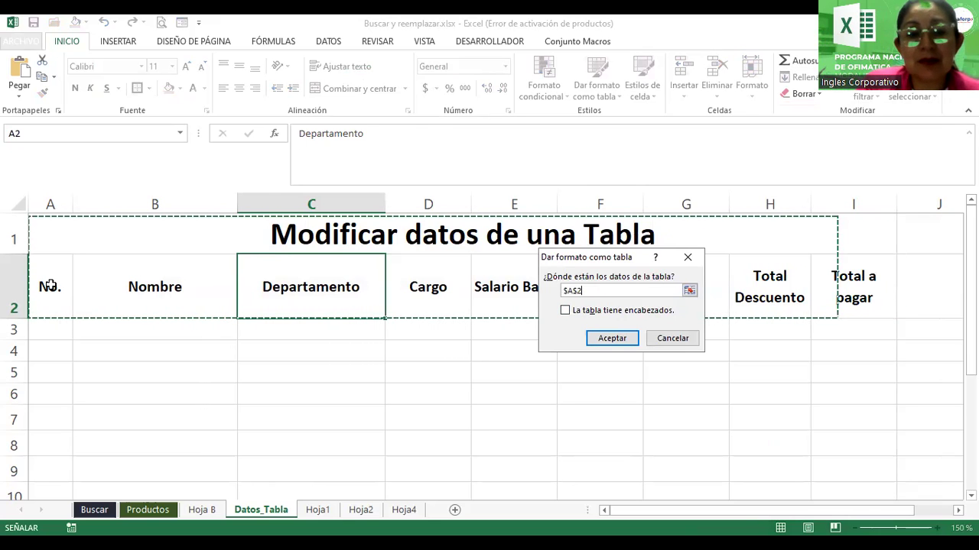
shift+click(817, 261)
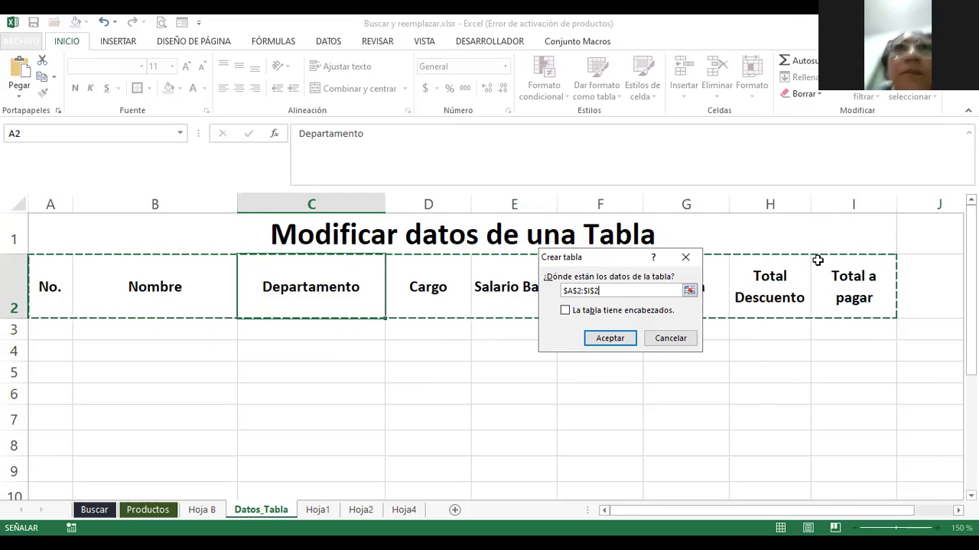
click(565, 312)
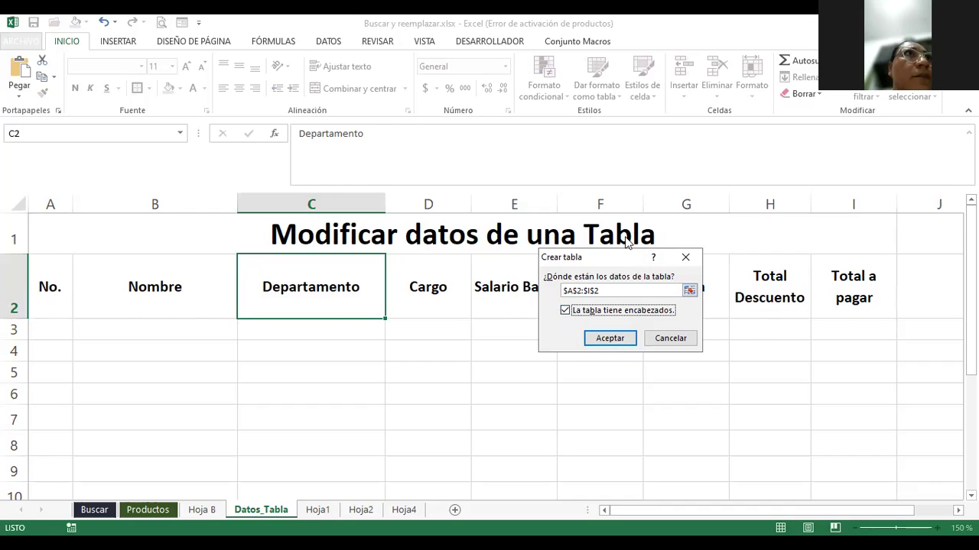
drag(624, 257, 591, 89)
click(567, 122)
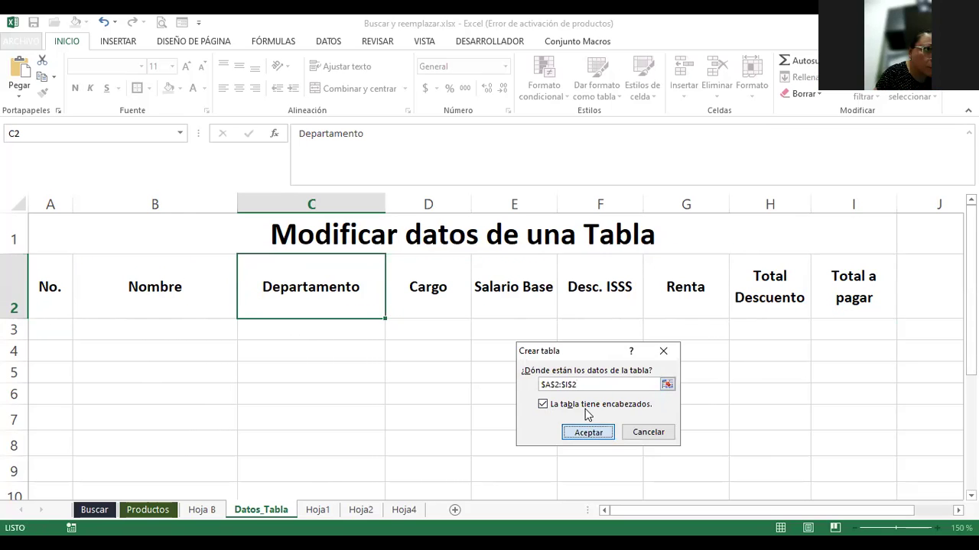
key(Return)
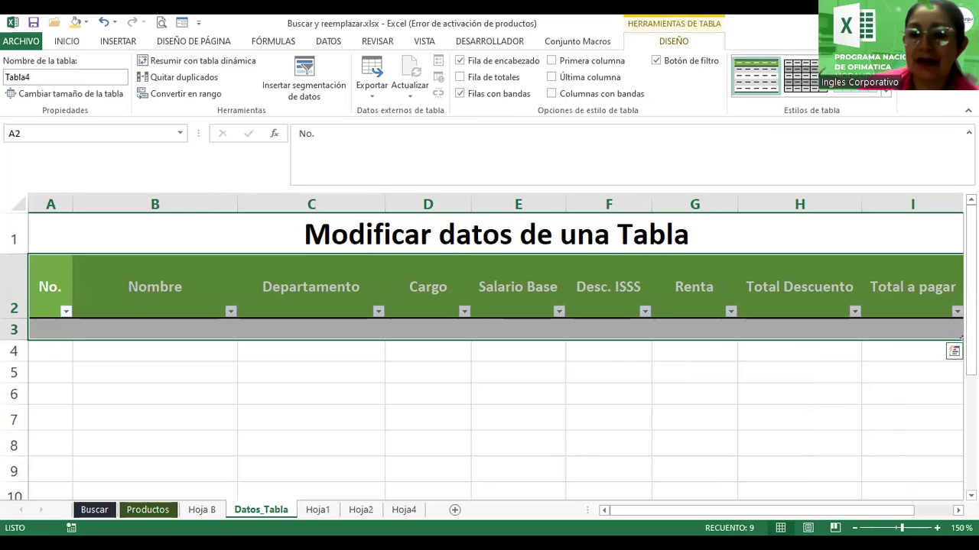
Turn off Botón de filtro on Tabla4 so its headers show no dropdown arrows.
click(854, 528)
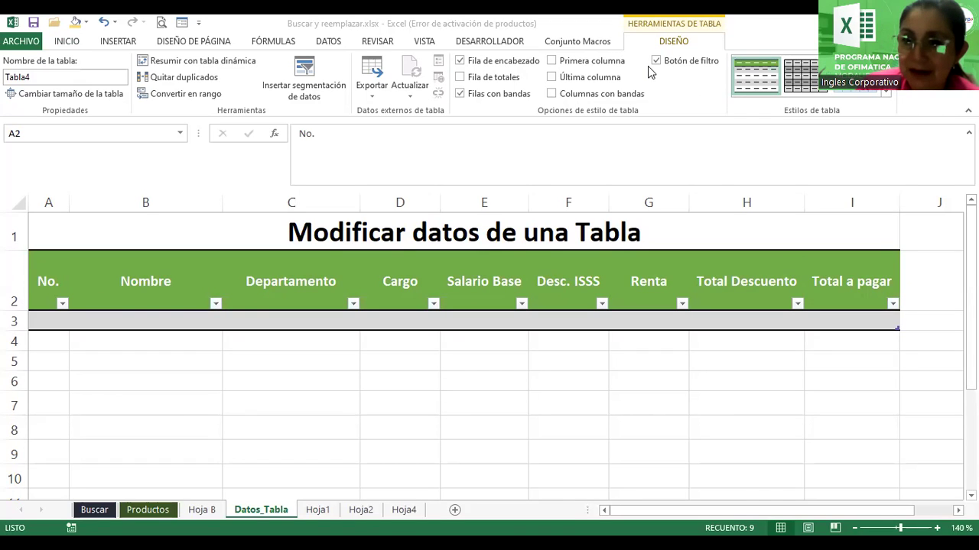
key(ctrl+a)
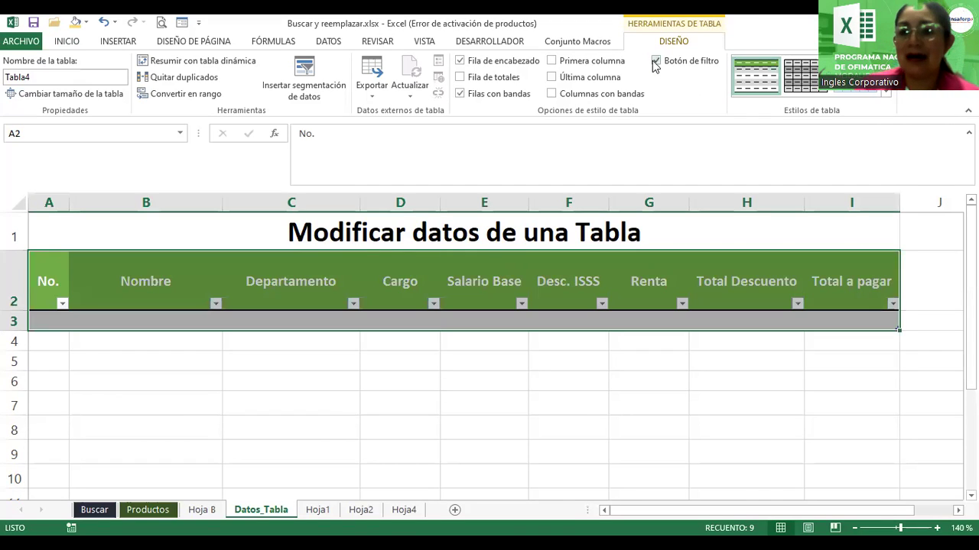
click(655, 61)
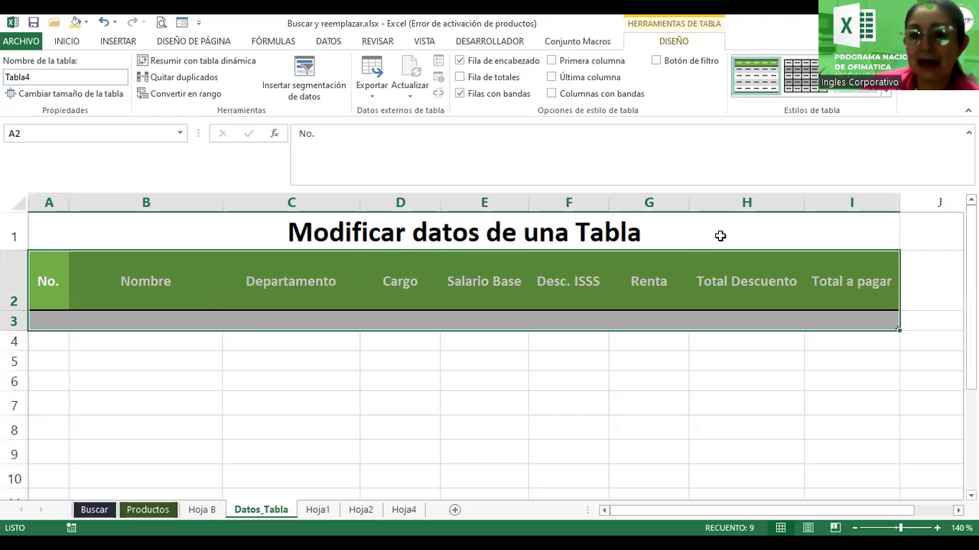
click(604, 324)
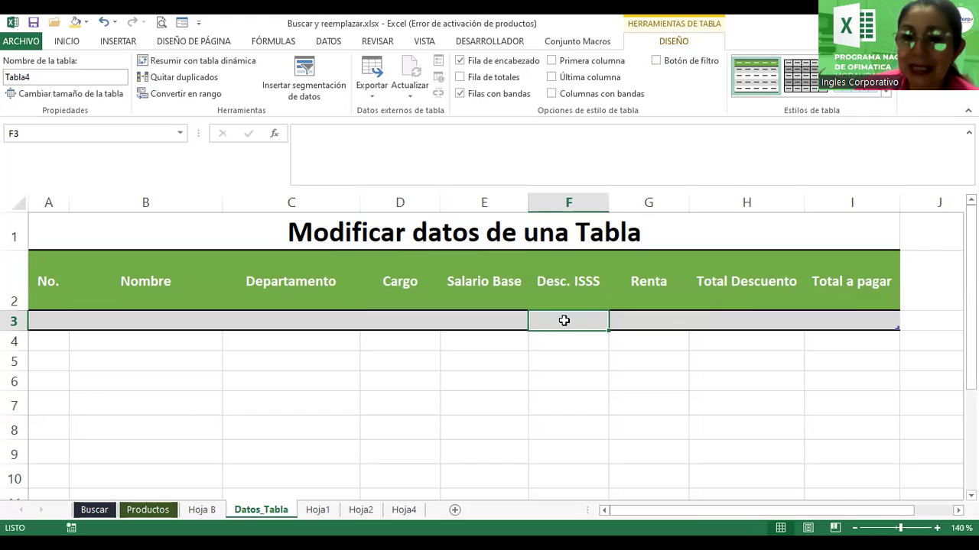
Enter =[Salario Base]*3.25% in F3 under Desc. ISSS.
text(=)
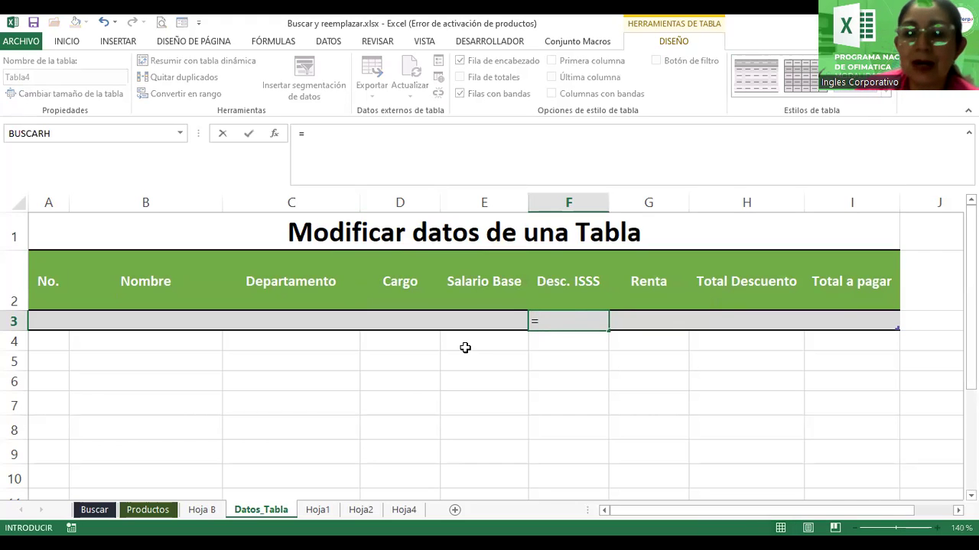
click(463, 319)
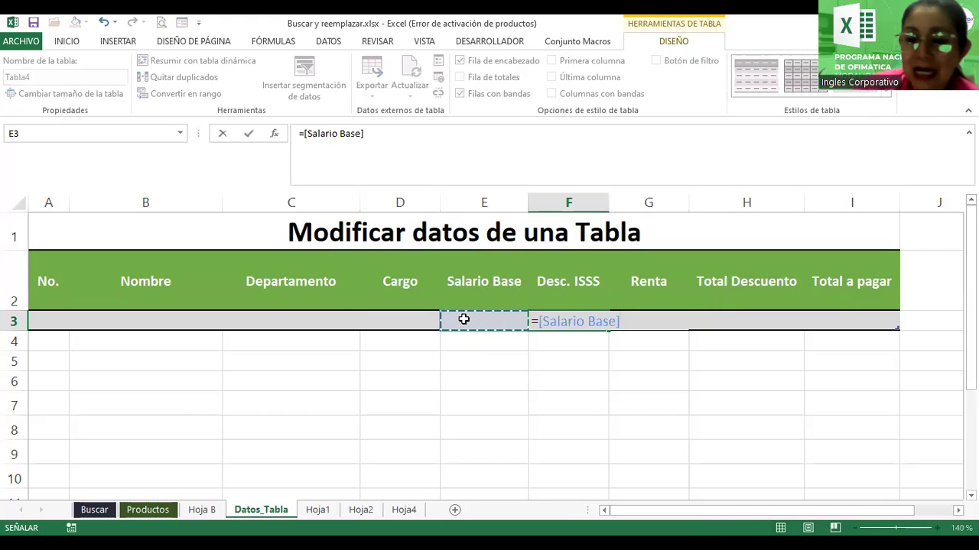
text(*)
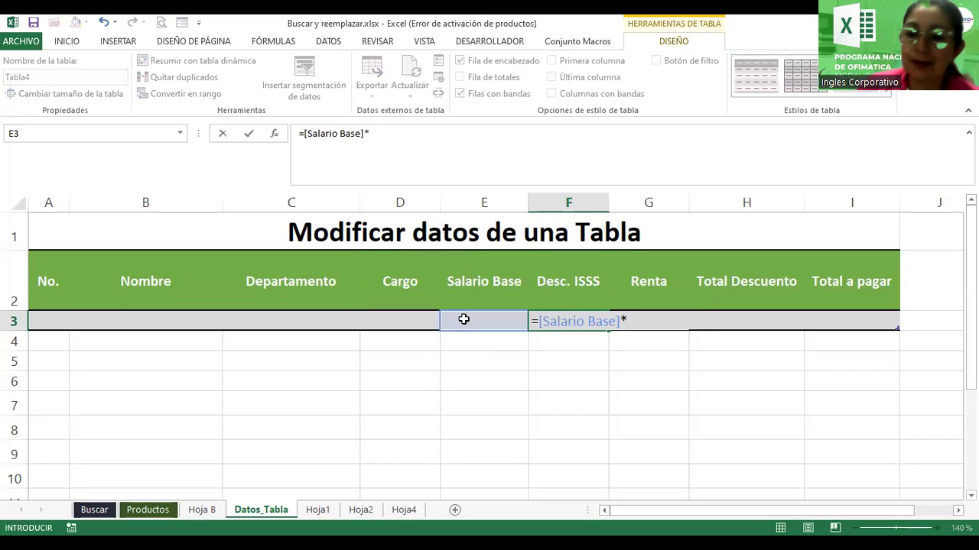
text(3.25&)
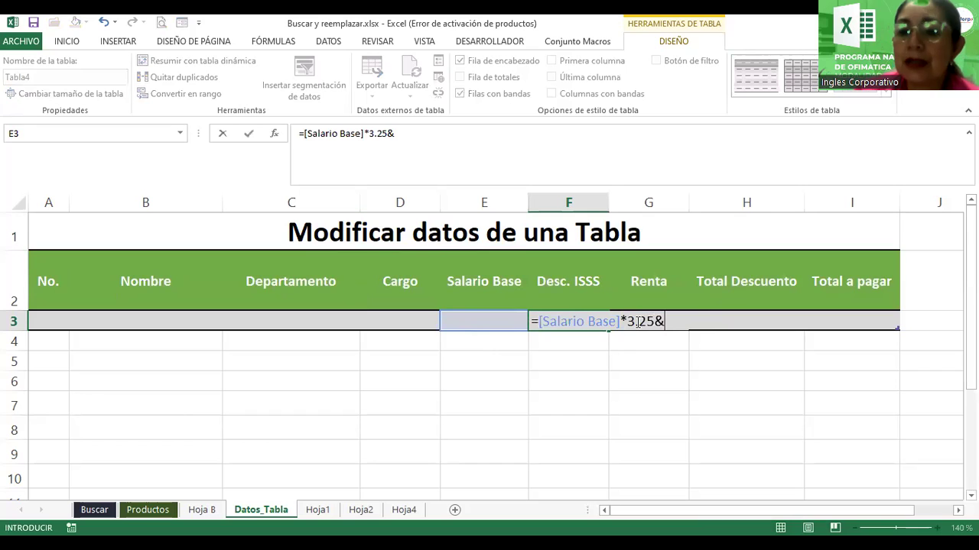
key(BackSpace)
text(%)
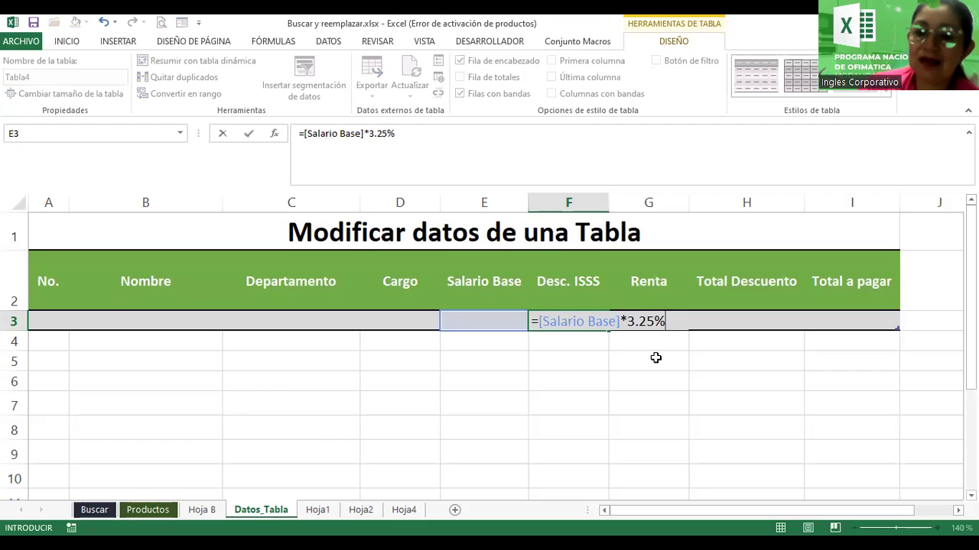
key(Return)
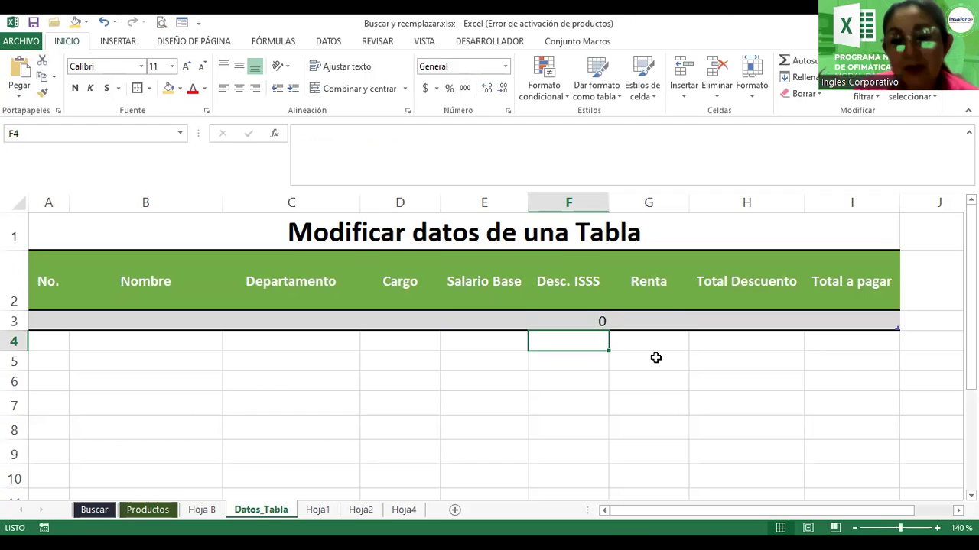
Enter =[Salario Base]*10% in G3 under Renta.
click(482, 315)
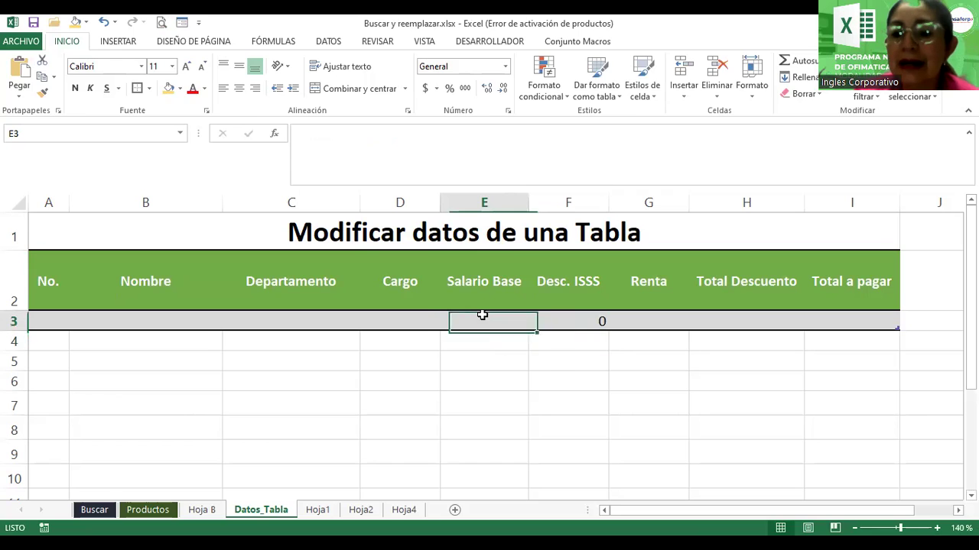
click(657, 321)
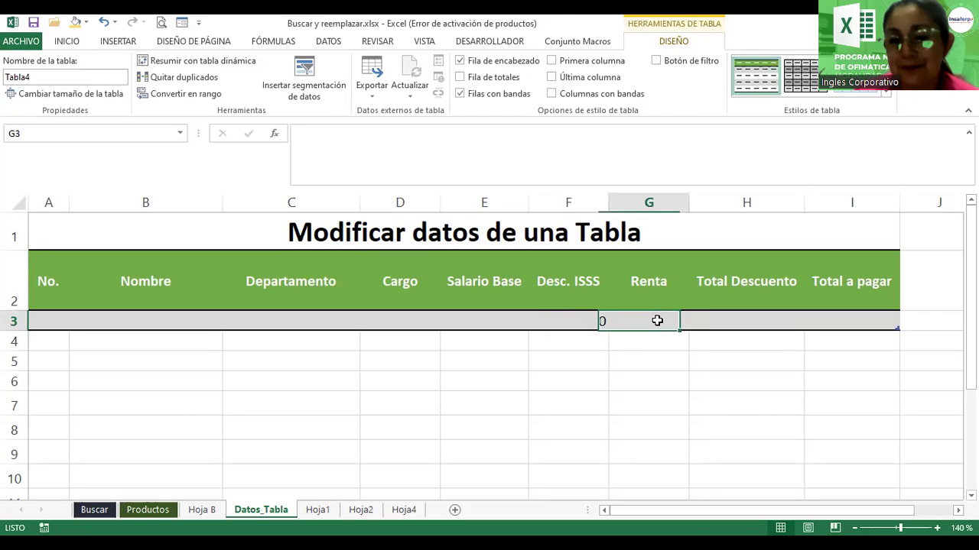
text(=)
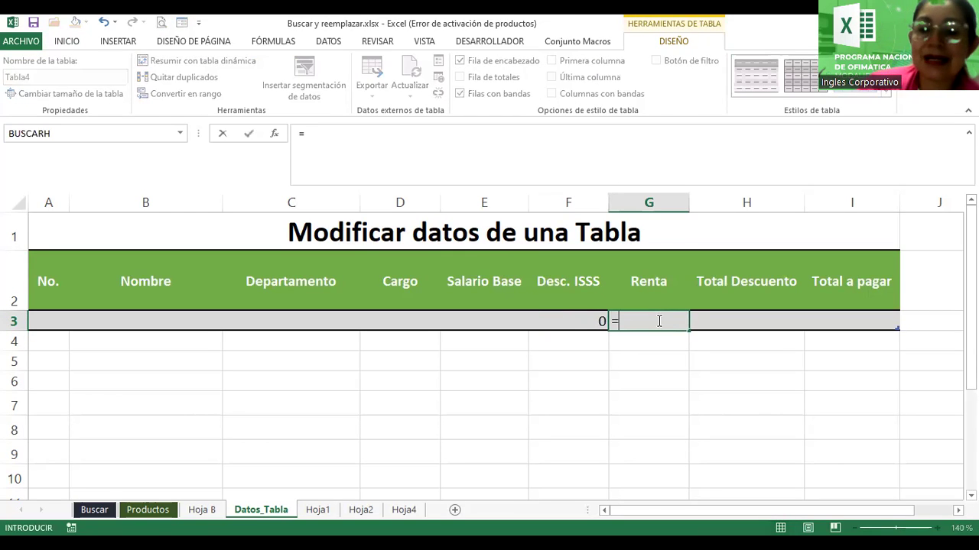
click(479, 322)
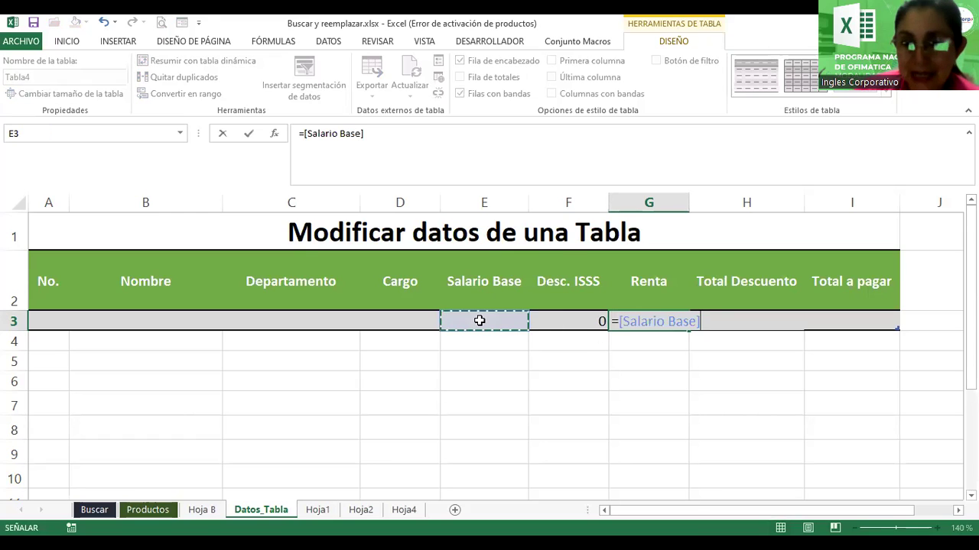
text(*)
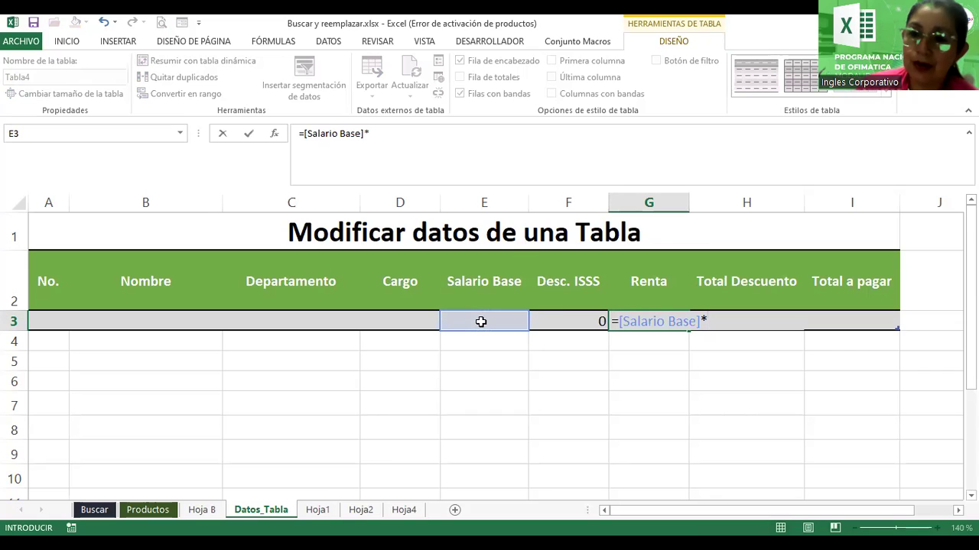
text(10%)
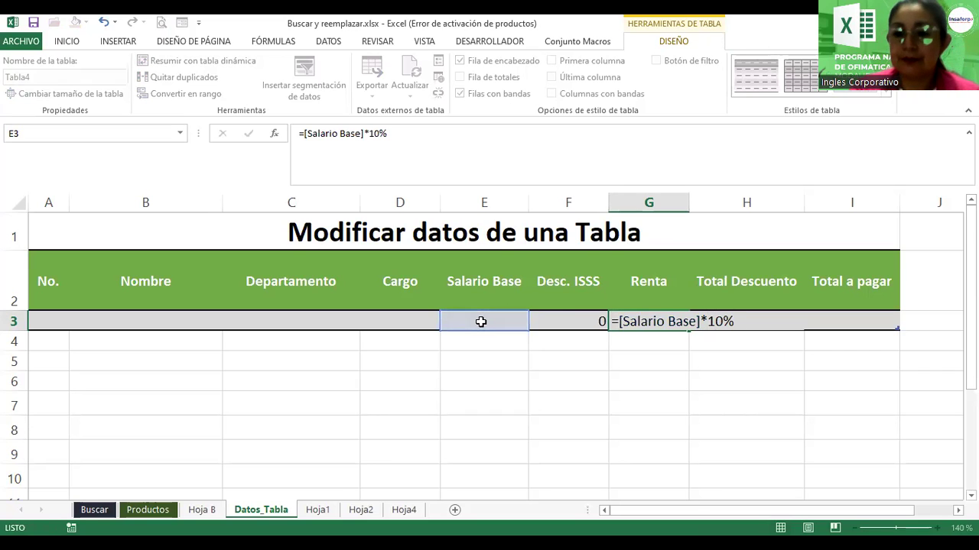
key(Return)
Re-check and recommit the Renta formula in G3 and the Desc. ISSS formula in F3.
key(Up)
key(F2)
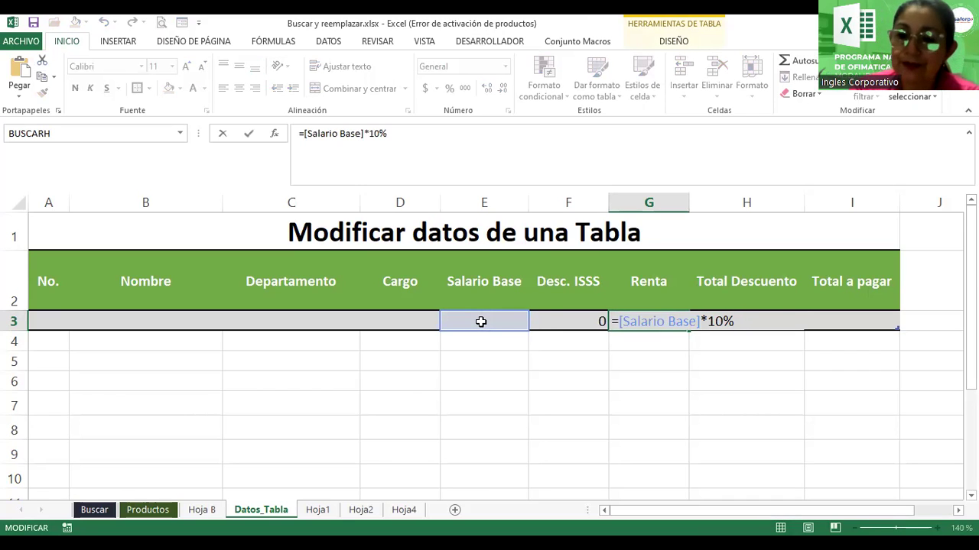
key(Return)
key(Up)
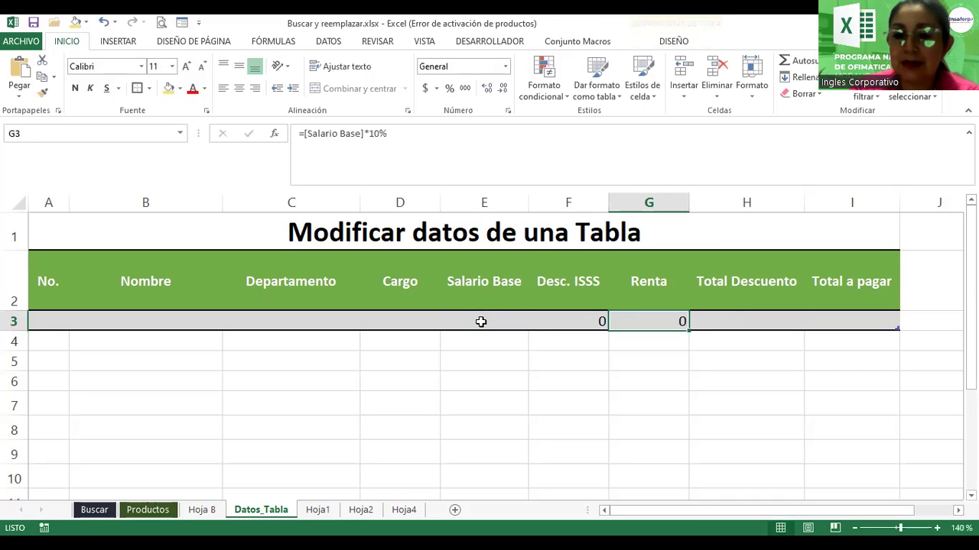
key(Left)
key(F2)
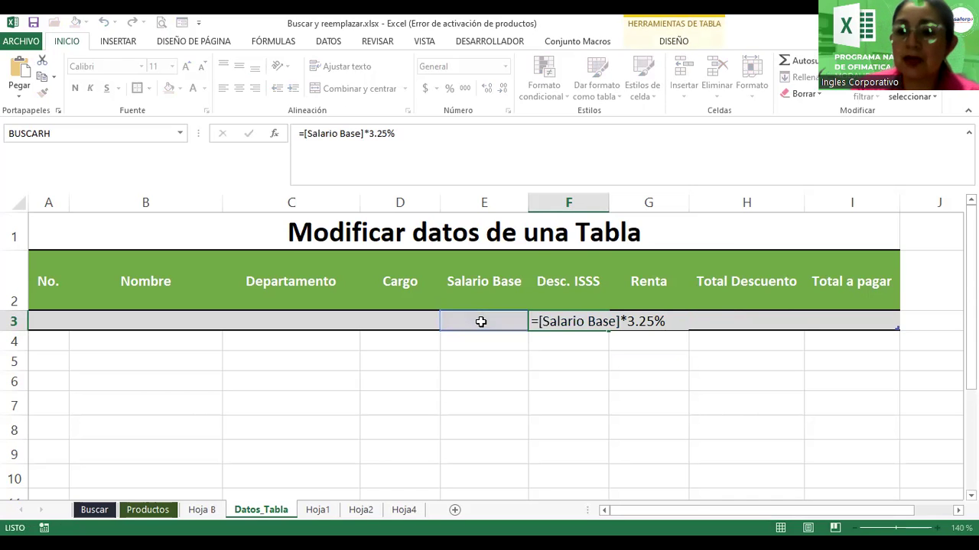
key(Return)
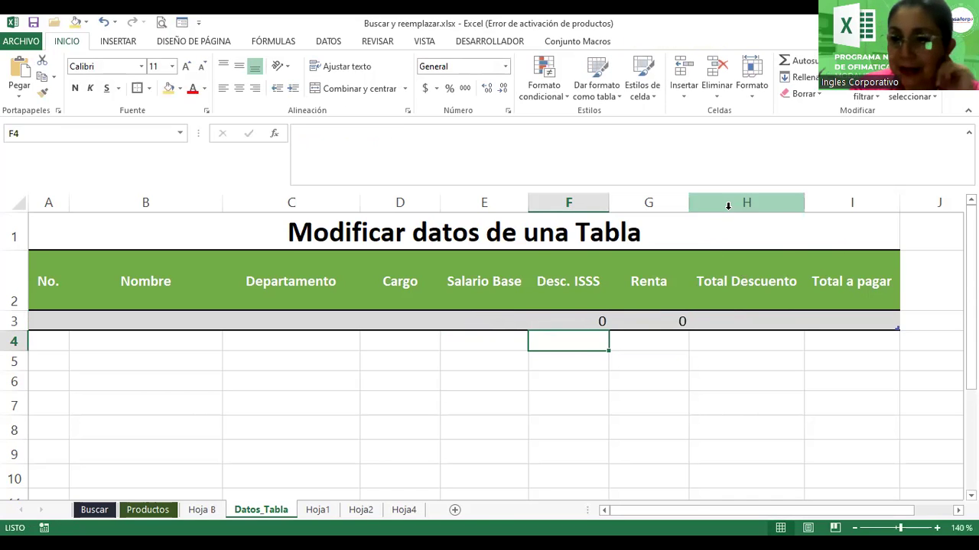
click(728, 205)
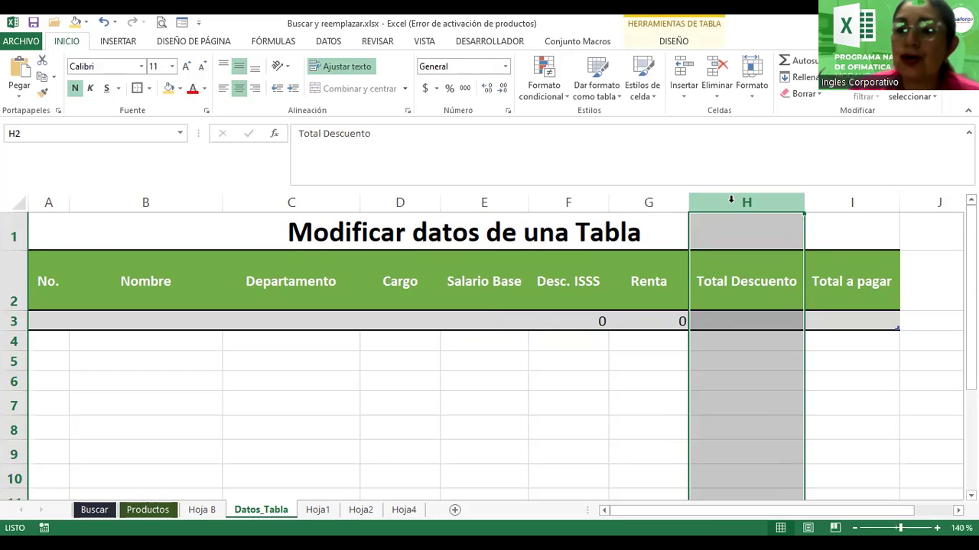
Insert a table column before Total Descuento and name its header Desc. AFP.
right_click(734, 206)
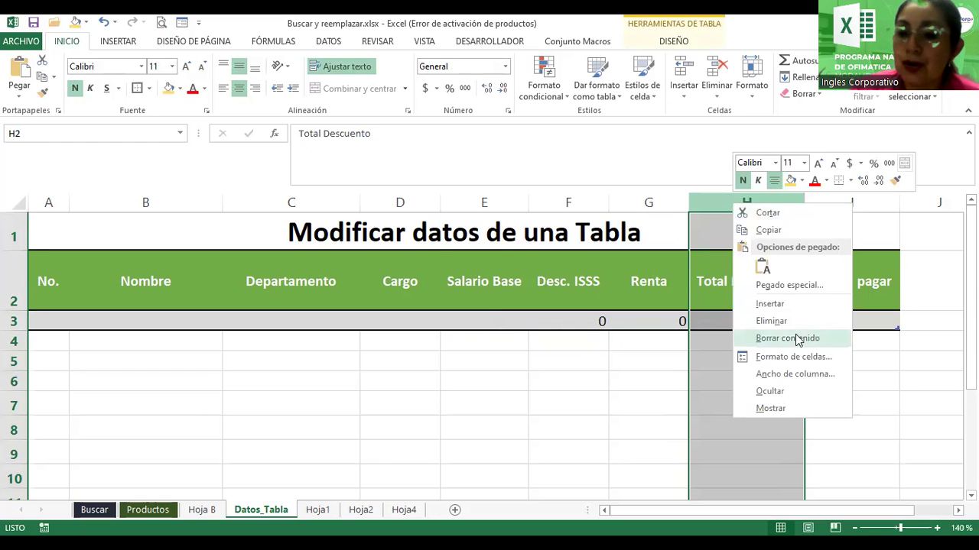
click(769, 304)
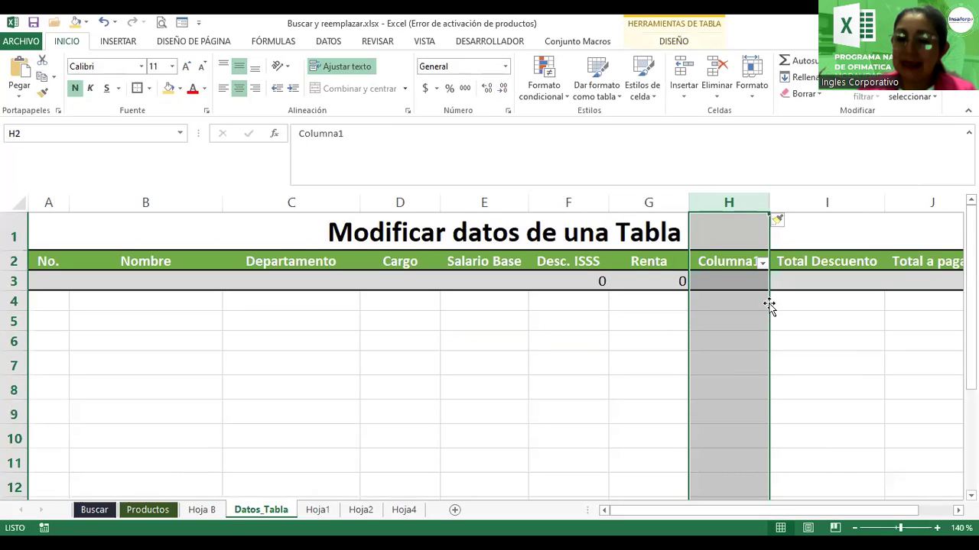
click(722, 261)
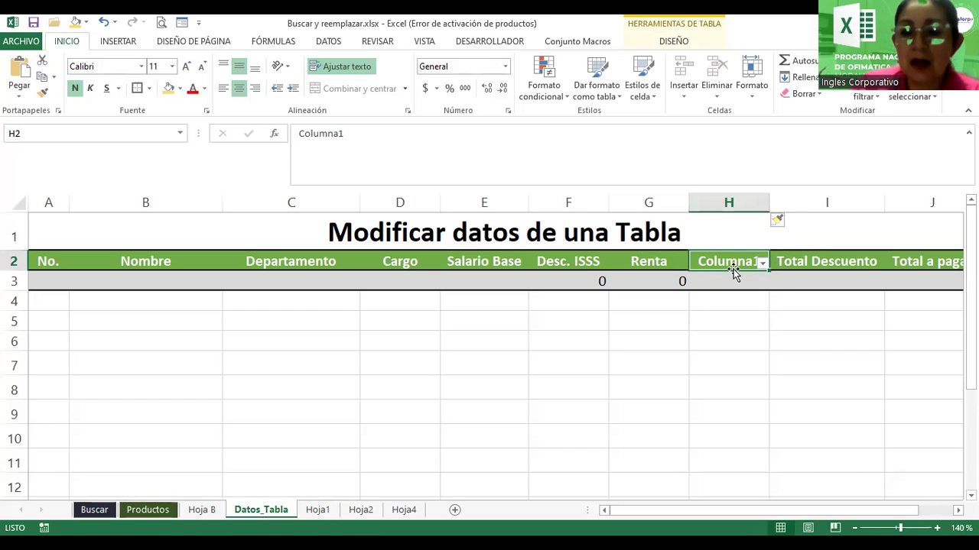
text(Desc. AFP)
key(Return)
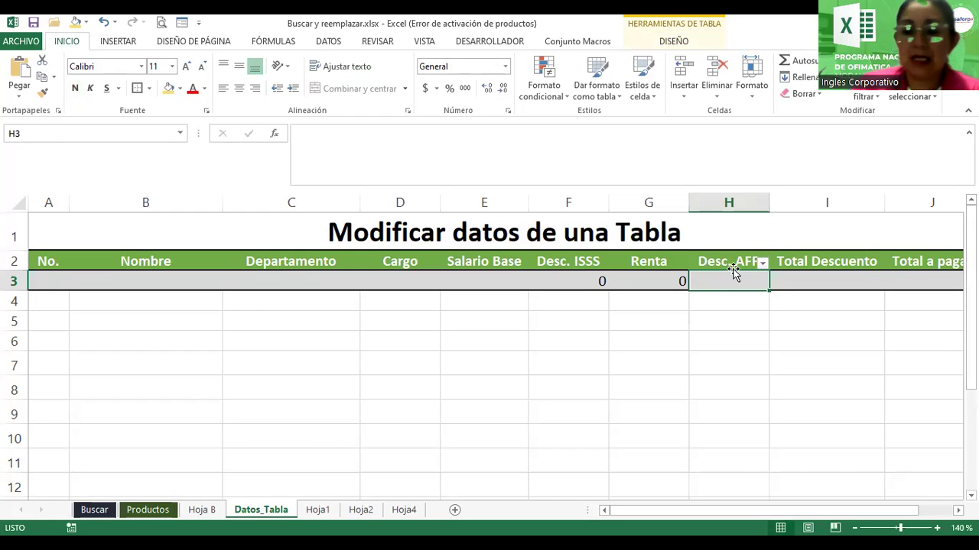
Enter =[Salario Base]*6.25% in H3 under Desc. AFP.
text(=)
click(465, 281)
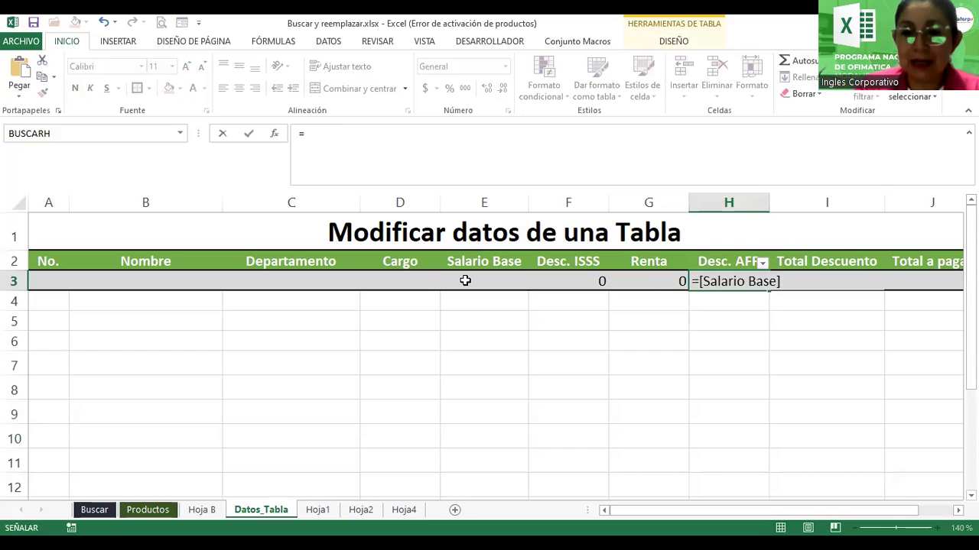
text(*)
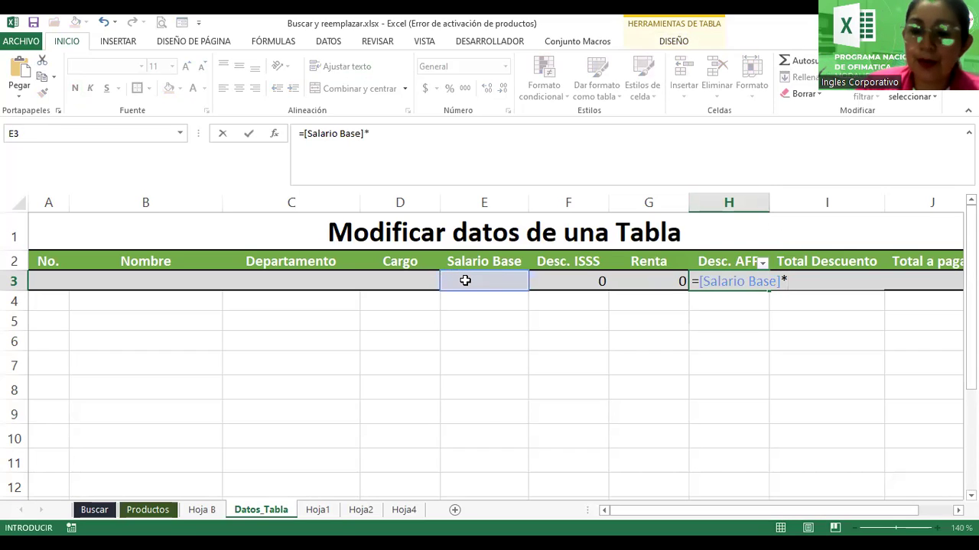
text(6.25%)
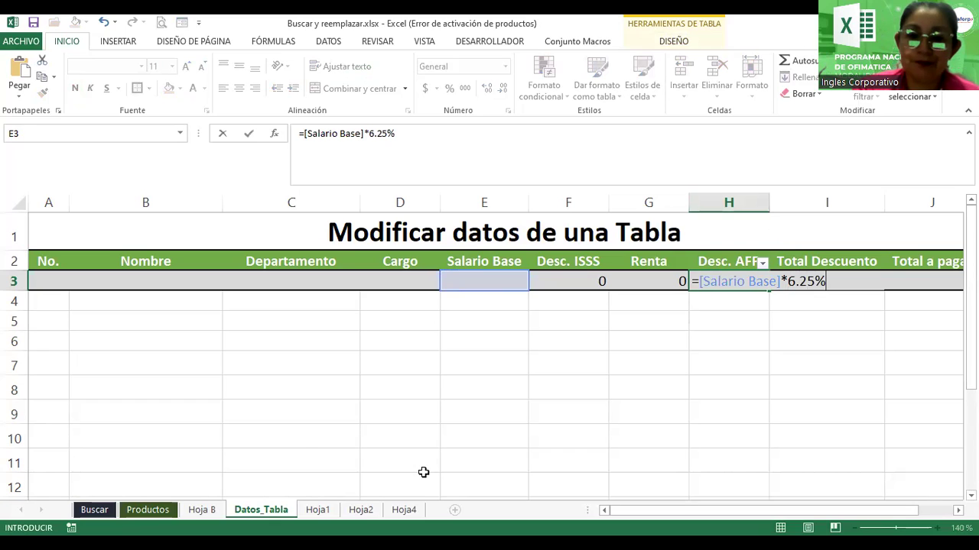
key(Return)
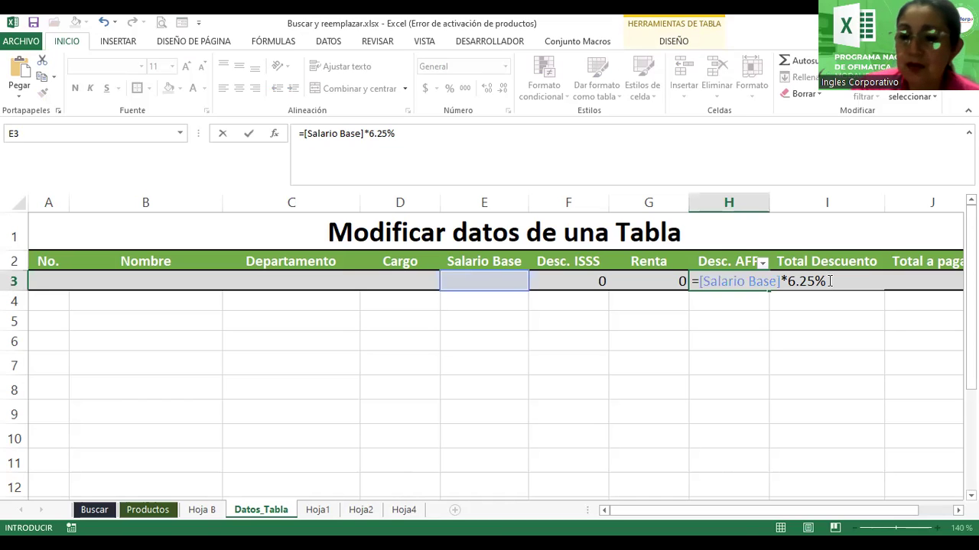
key(Return)
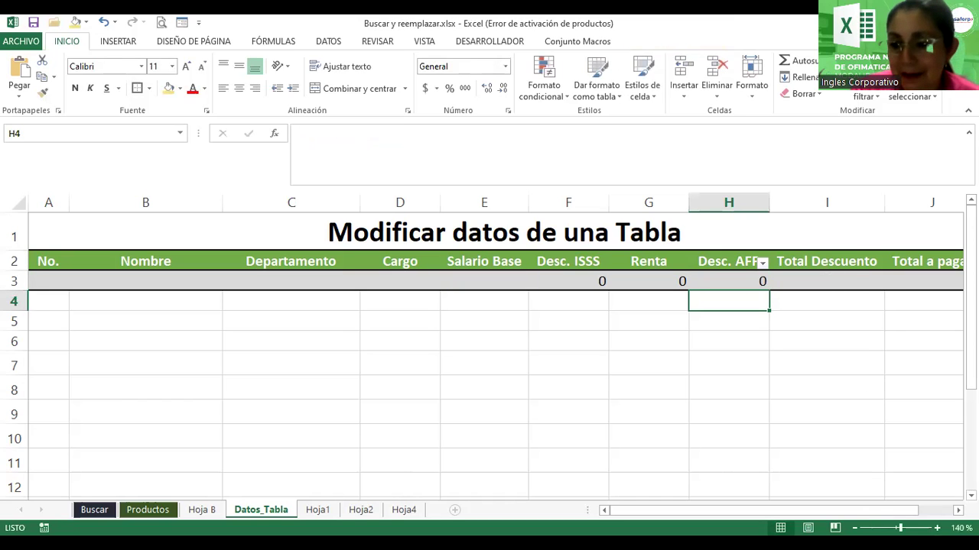
Narrow the Total Descuento and Total a pagar columns and make header row 2 taller so headings wrap.
click(854, 527)
click(854, 527)
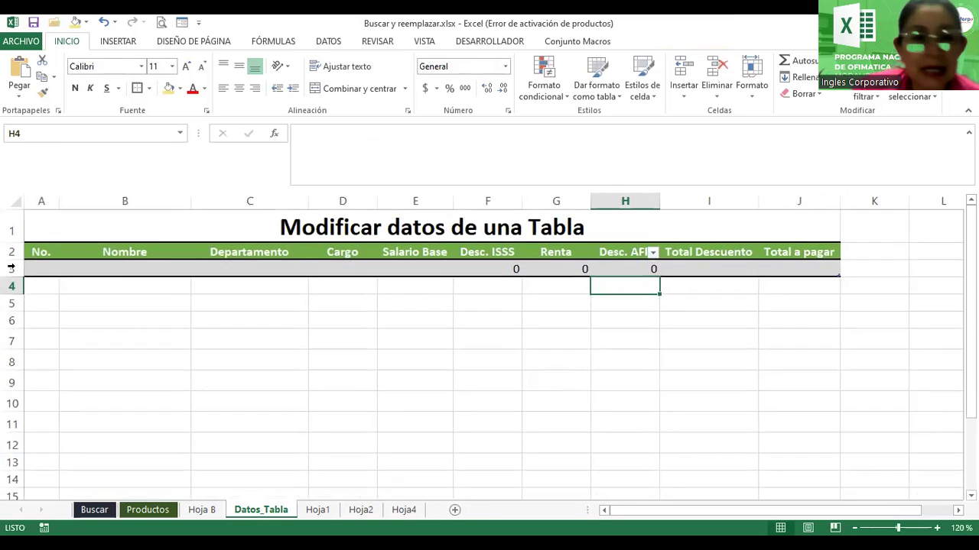
click(40, 250)
key(shift+Right)
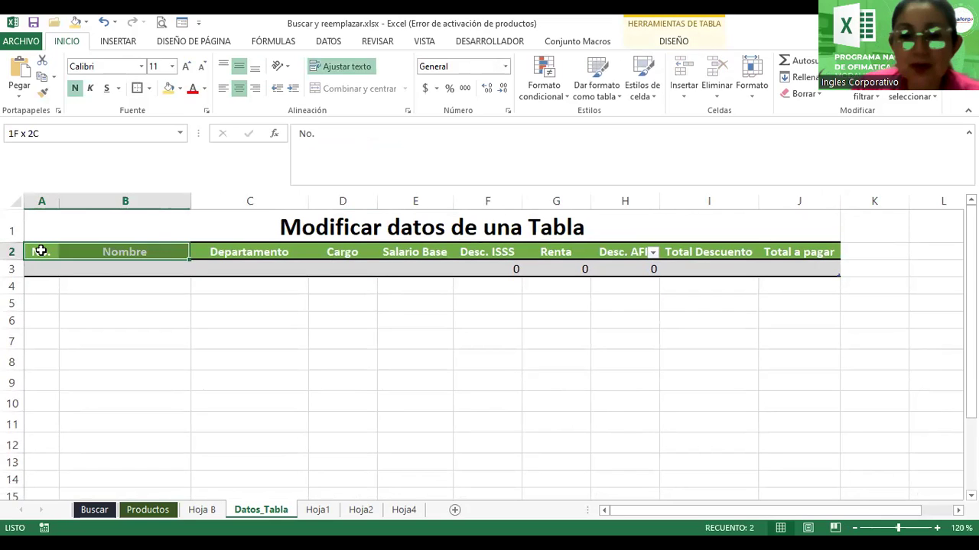
key(shift+Right)
key(shift+Right)
key(shift+Right)
key(shift+Right)
key(shift+Right)
key(shift+Right)
key(shift+Right)
key(shift+Right)
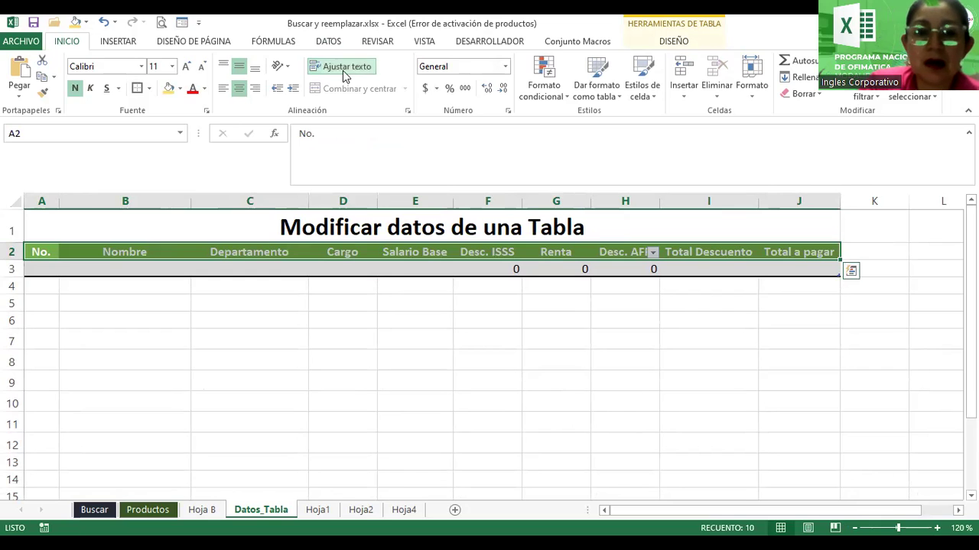
click(455, 322)
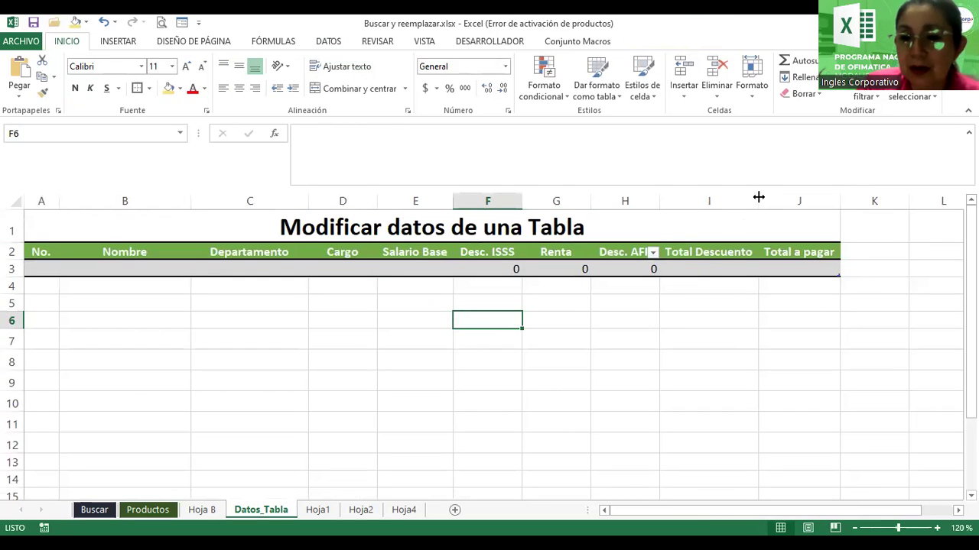
drag(759, 198, 729, 202)
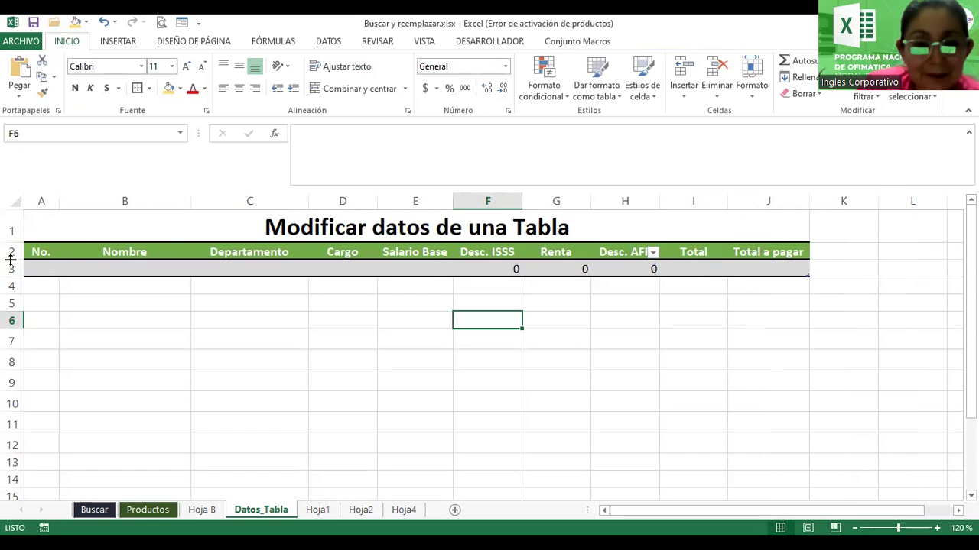
drag(10, 259, 12, 283)
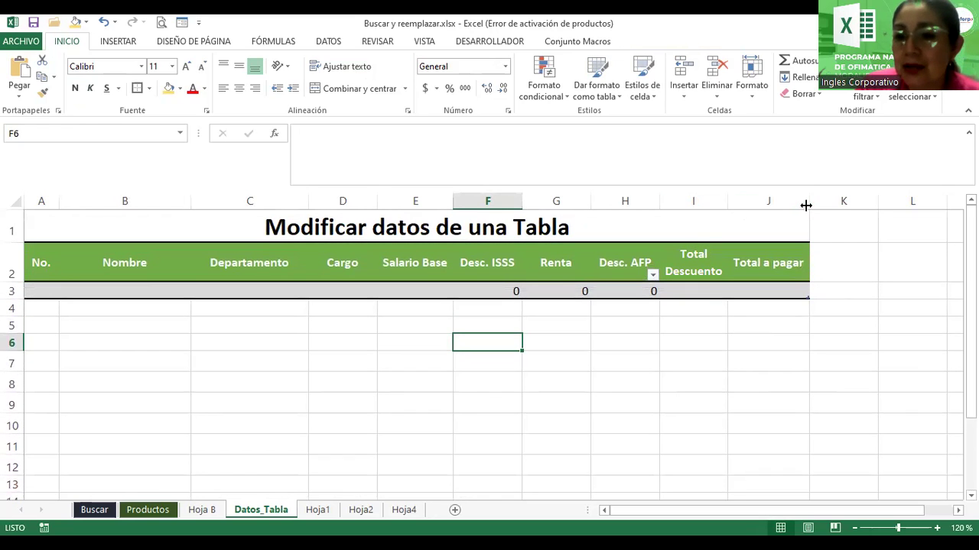
mouse_move(806, 205)
mouse_down()
mouse_move(772, 204)
mouse_move(784, 204)
mouse_up()
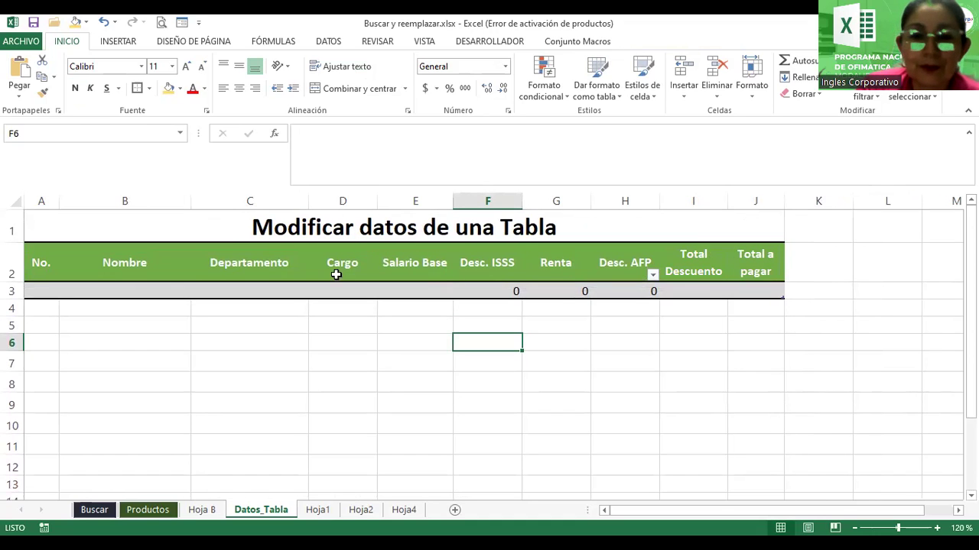
click(401, 263)
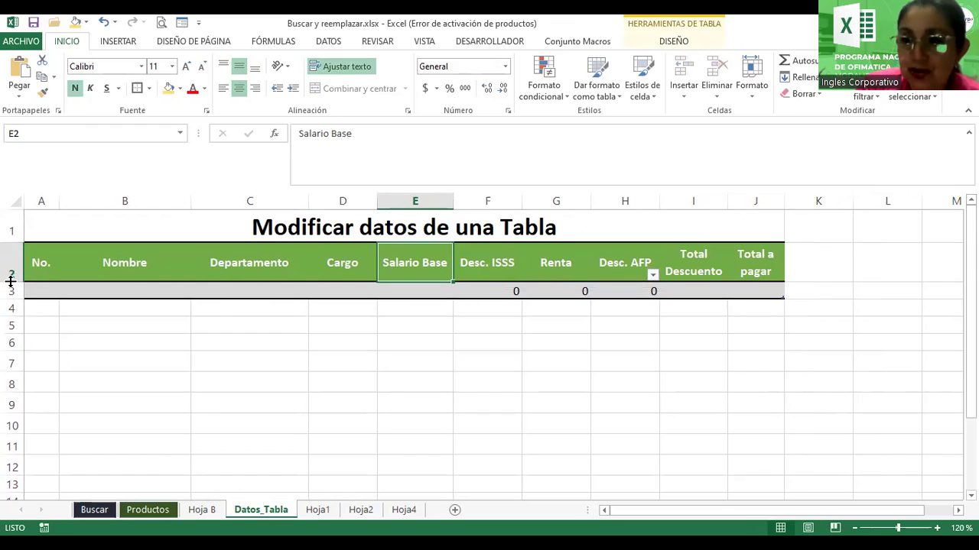
drag(11, 285, 11, 288)
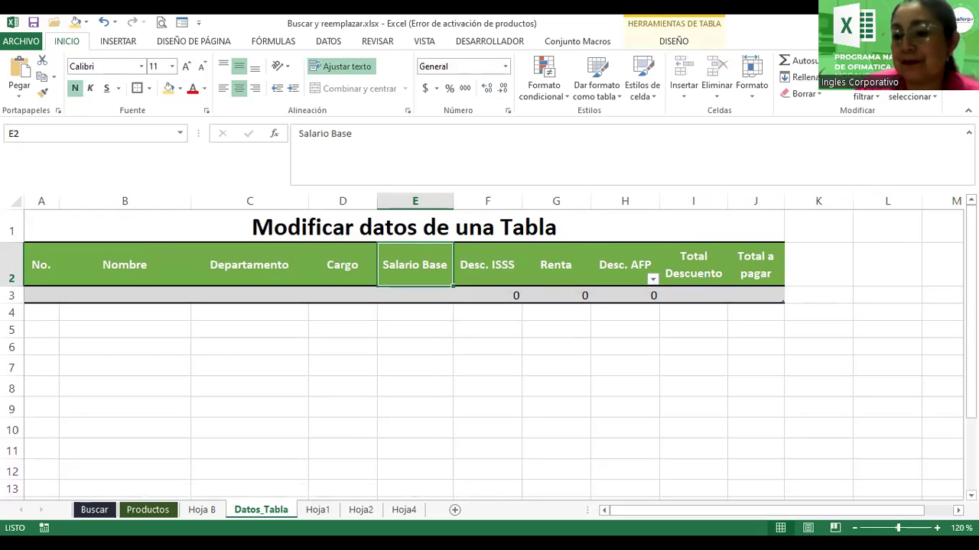
Switch off Botón de filtro again so the Desc. AFP header loses its dropdown arrow.
scroll(489, 344, up, 1)
scroll(489, 344, up, 1)
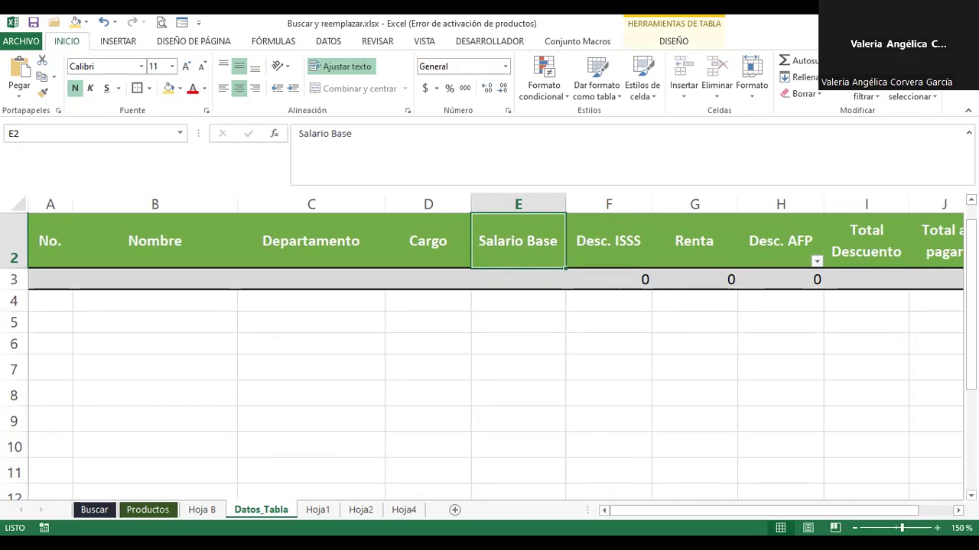
click(787, 243)
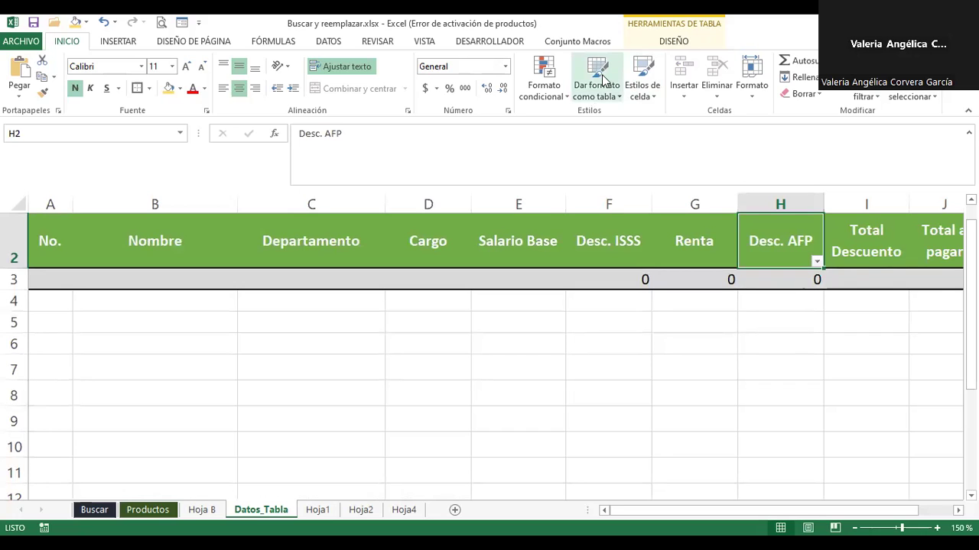
click(671, 41)
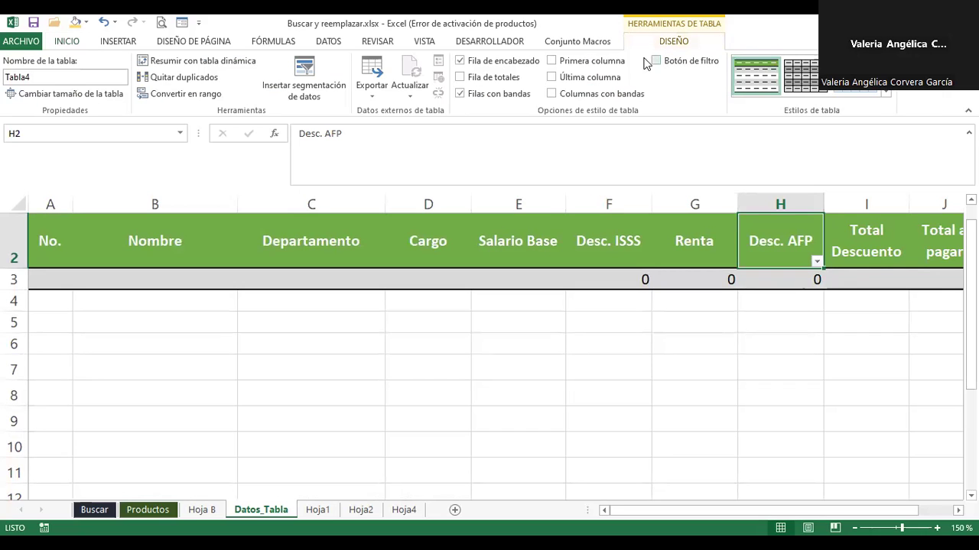
click(656, 61)
click(625, 278)
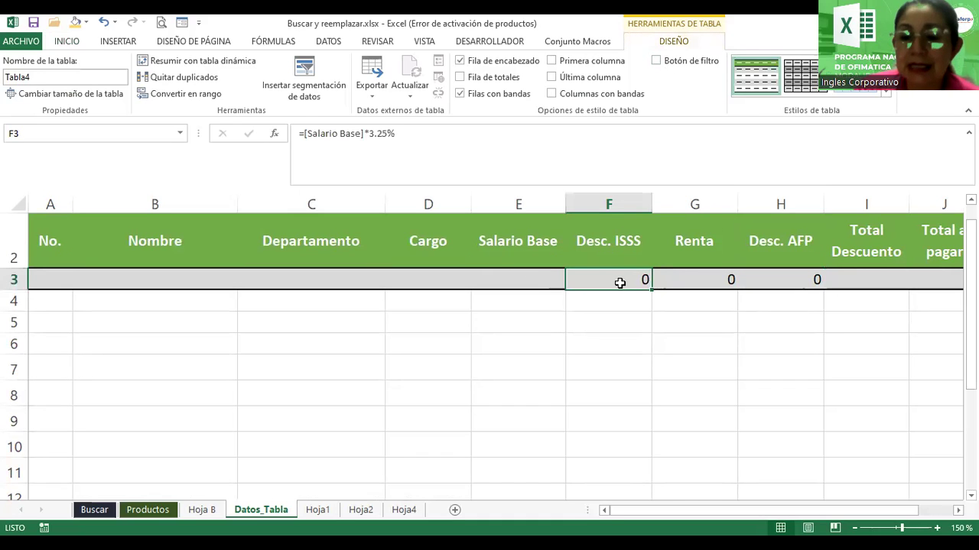
Rebuild the Desc. ISSS formula in F3 as =[Salario Base]*3.25%.
double_click(619, 281)
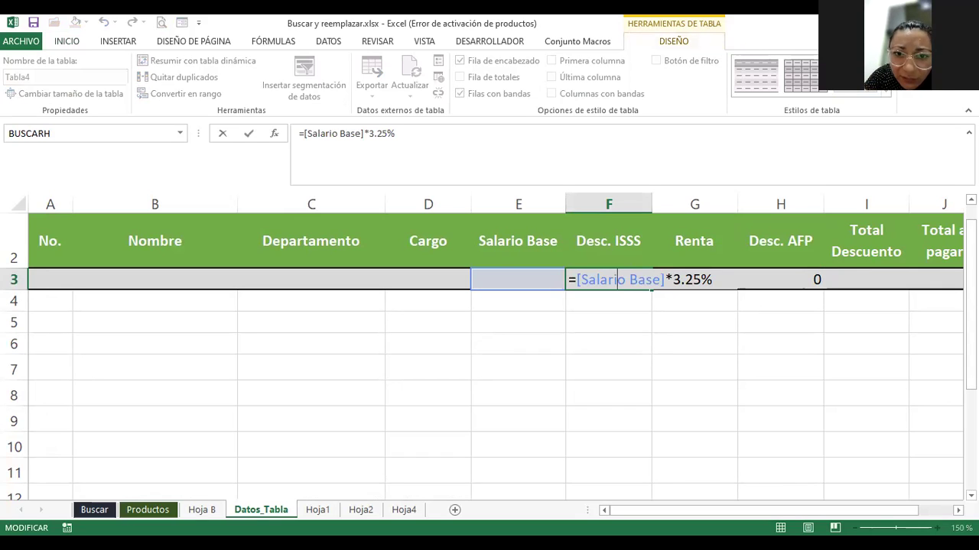
key(Return)
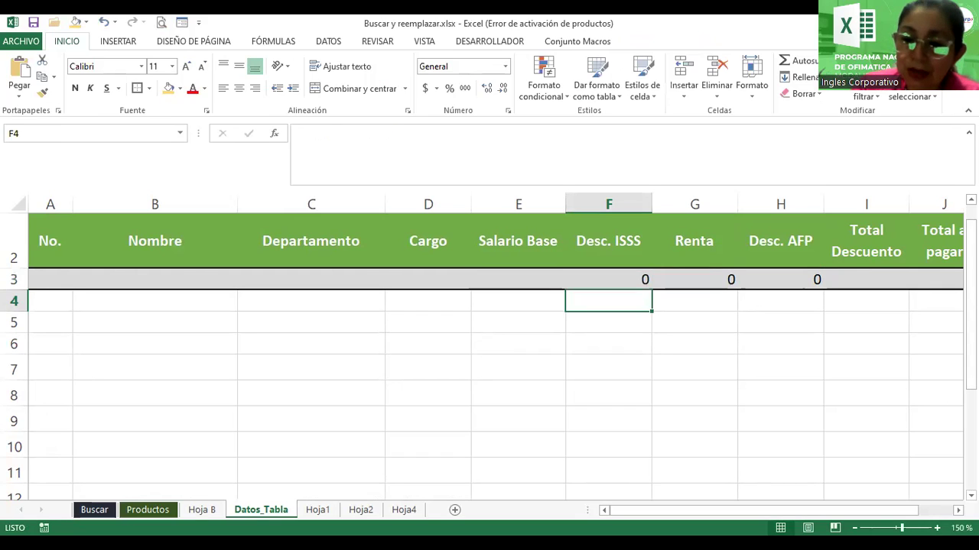
click(609, 279)
key(Delete)
text(=)
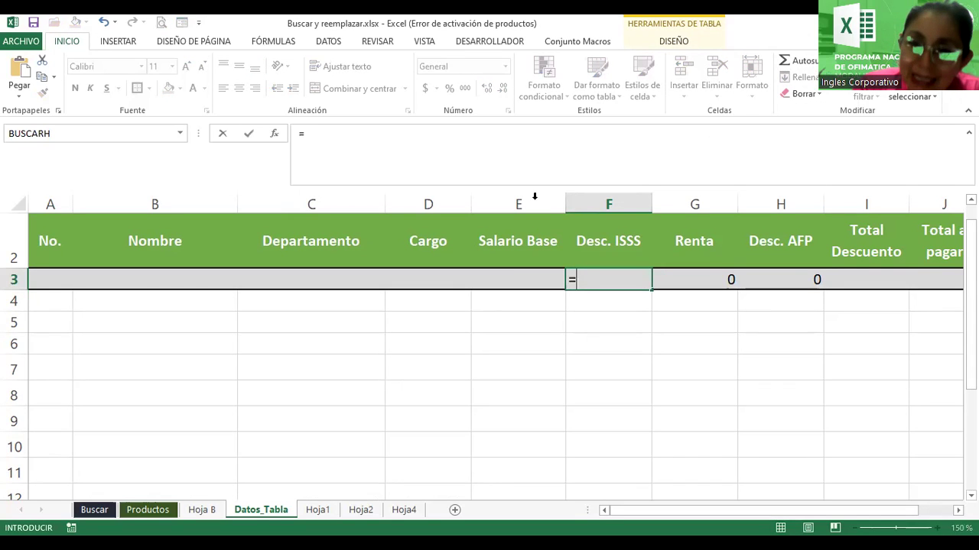
click(507, 278)
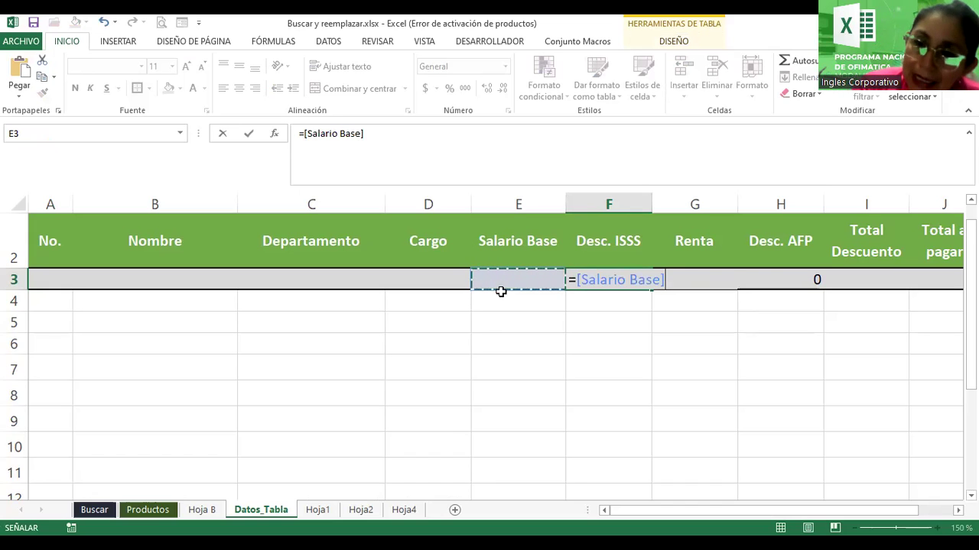
click(732, 280)
text(*)
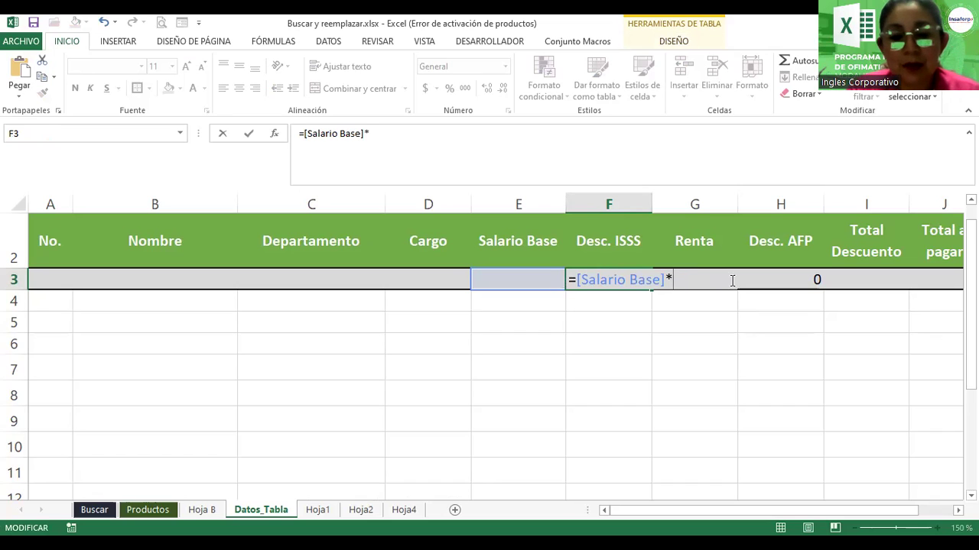
text(3.25%)
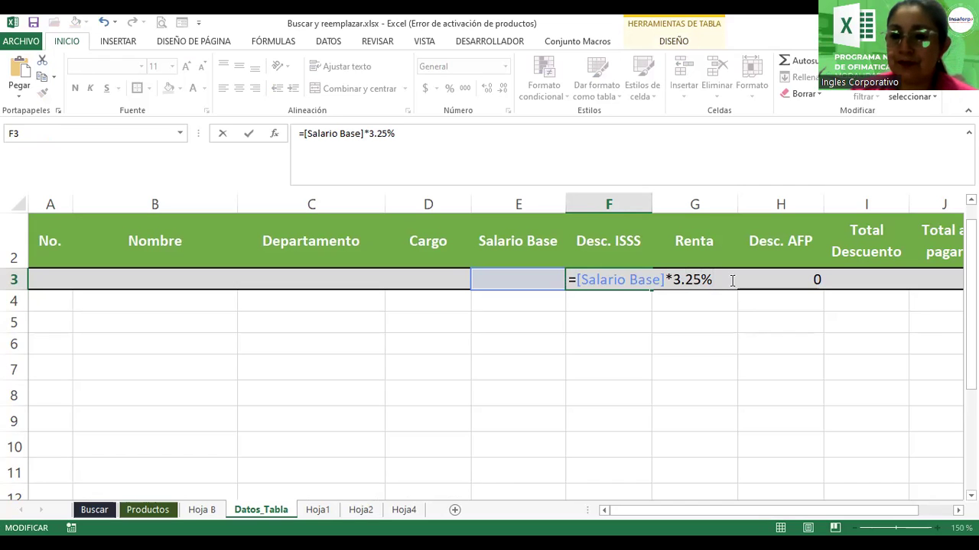
key(Return)
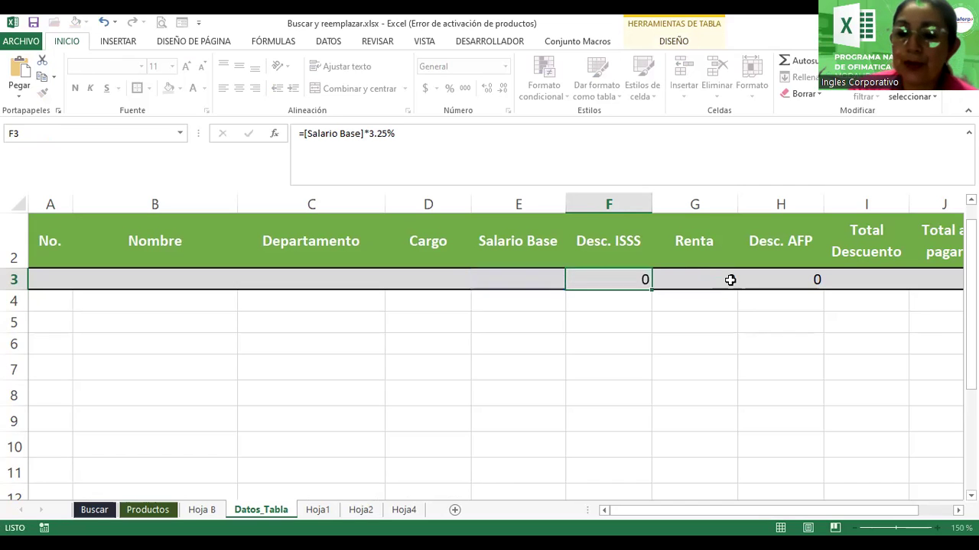
key(Up)
Re-enter =[Salario Base]*10% in G3 and recommit the Desc. AFP formula in H3.
click(730, 280)
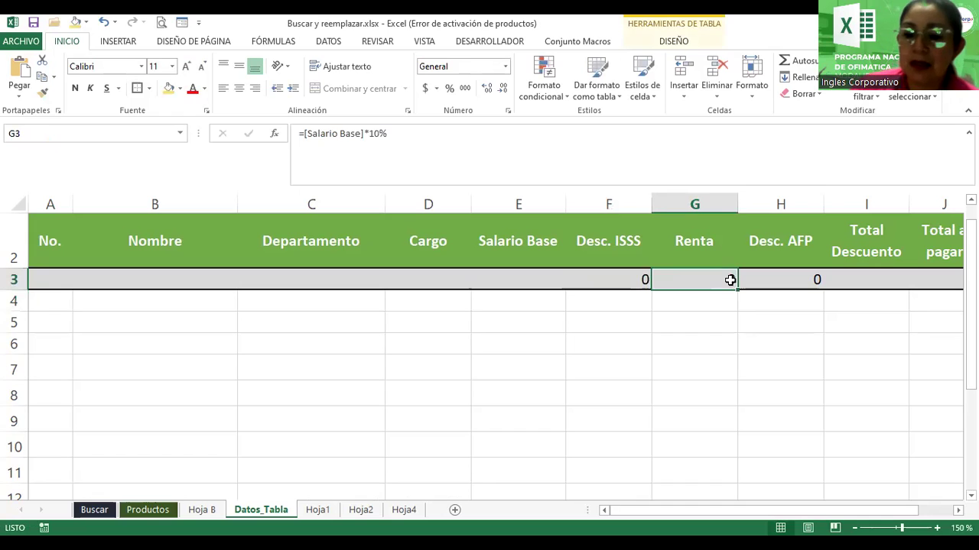
text(=)
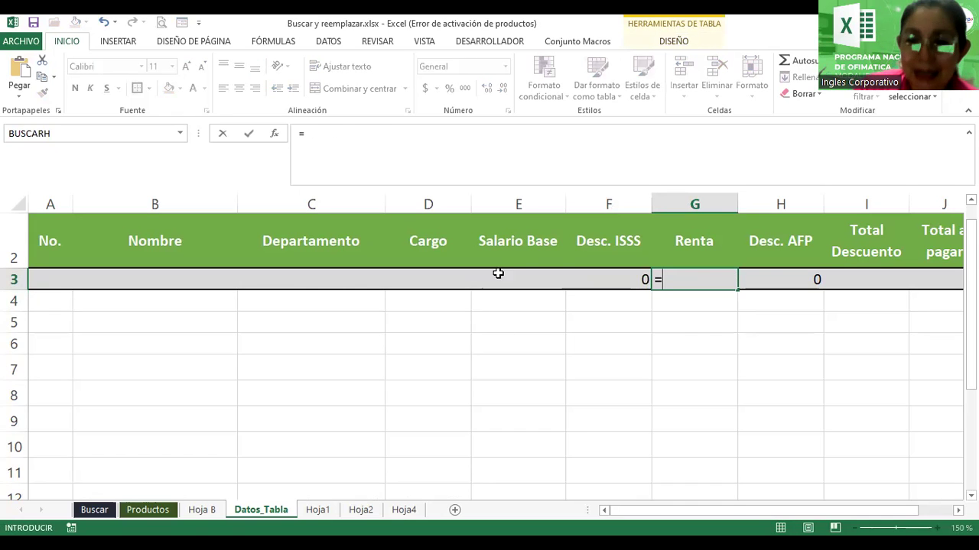
click(517, 277)
text(*10%)
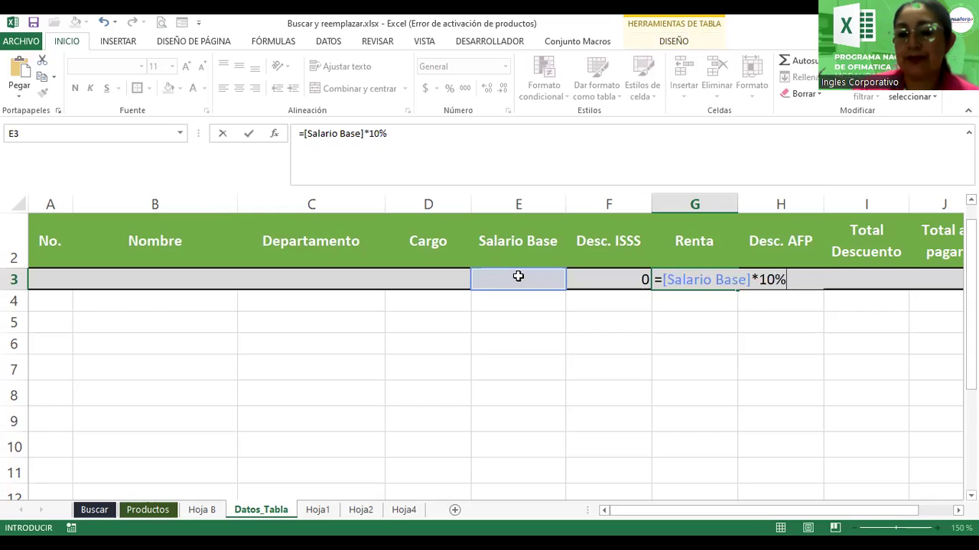
key(Return)
key(Up)
key(Right)
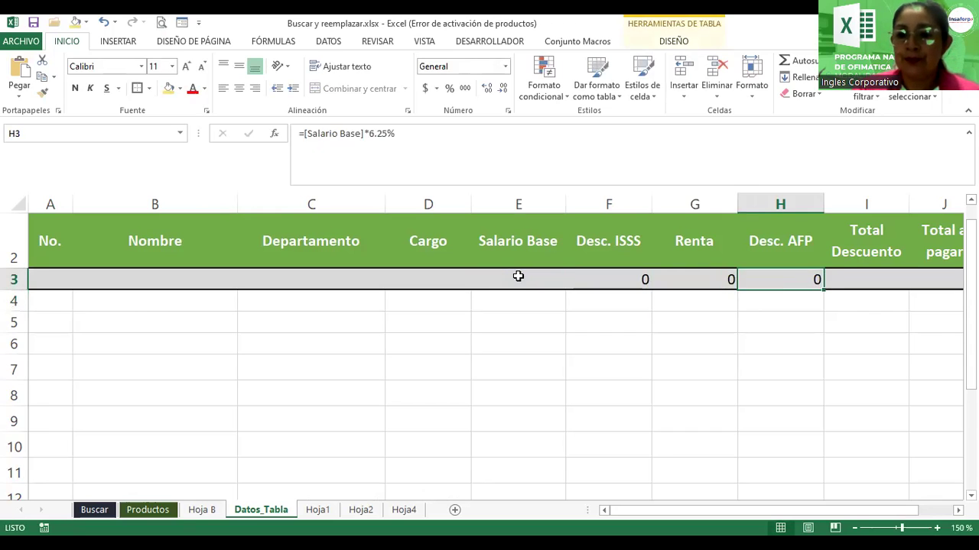
key(F2)
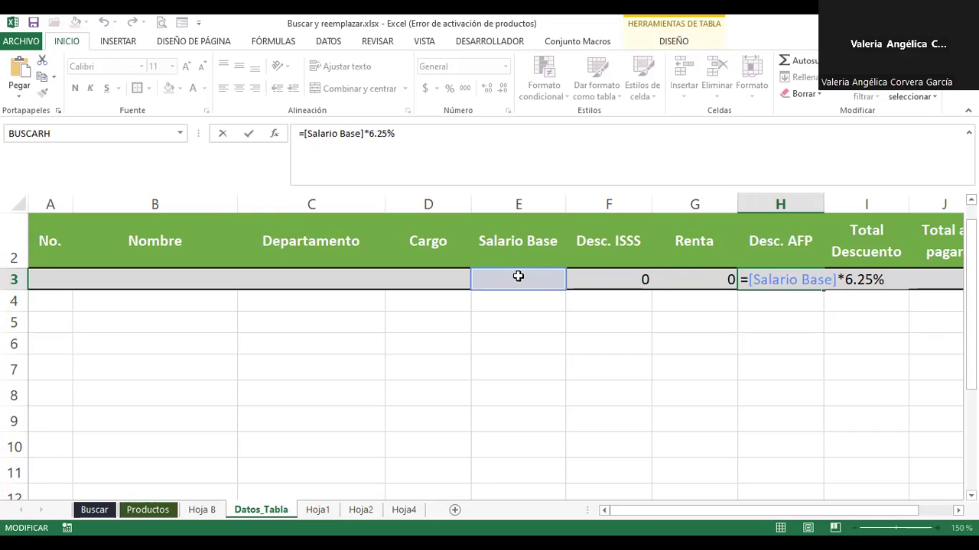
key(Return)
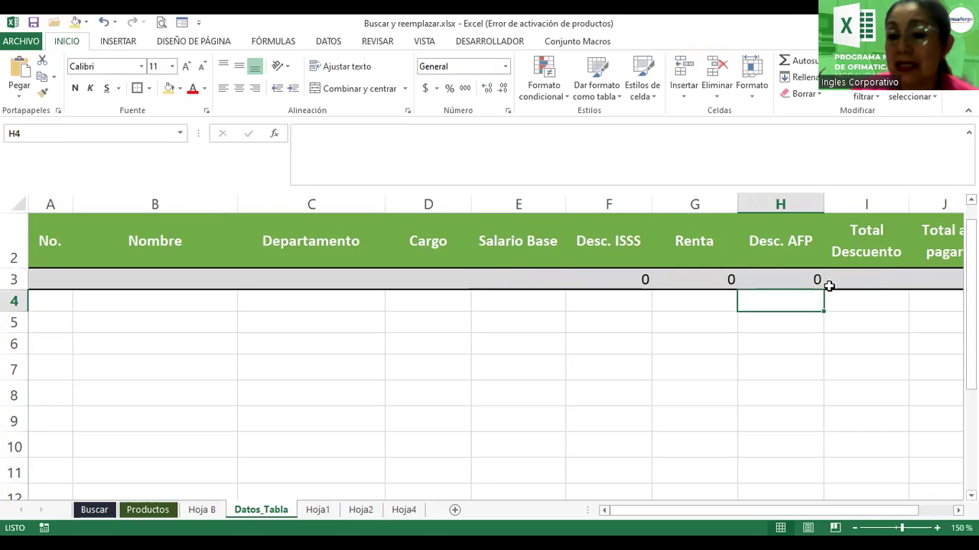
Enter =SUMA over F3:H3 (Desc. ISSS through Desc. AFP) in I3 for Total Descuento.
click(850, 283)
text(=)
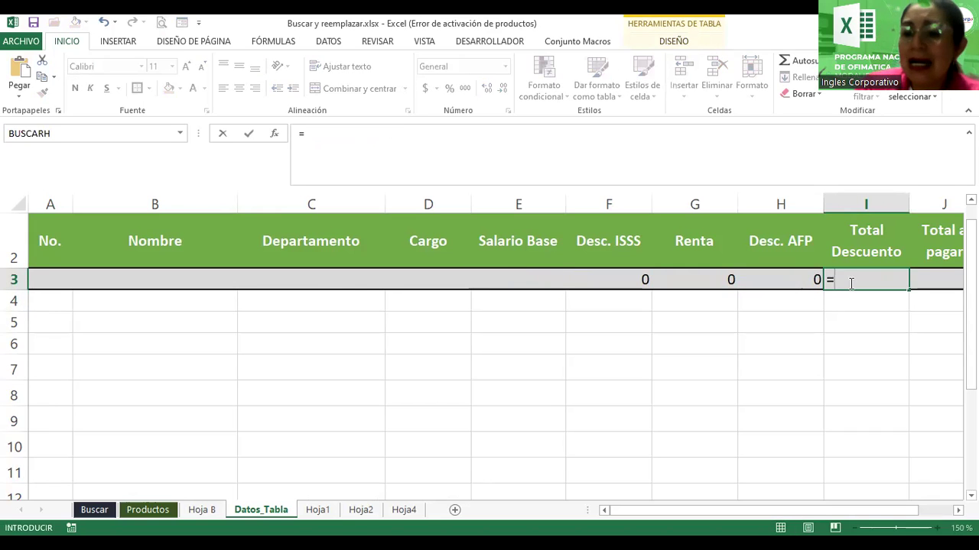
text(s)
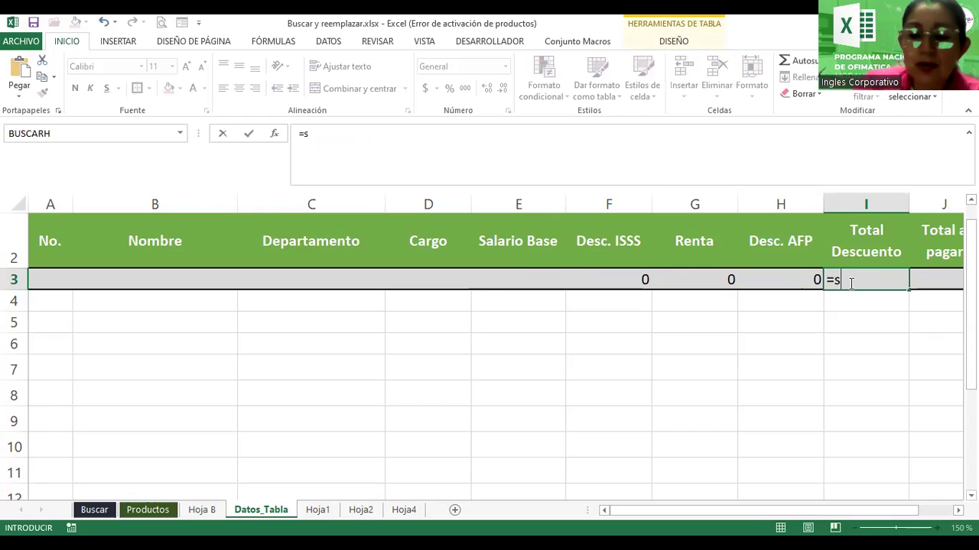
text(uma()
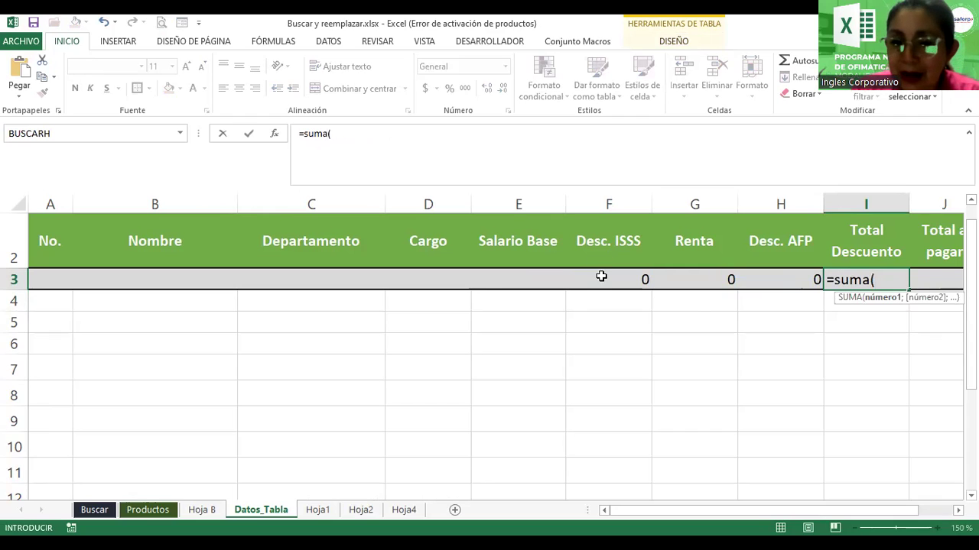
click(601, 277)
key(shift+Right)
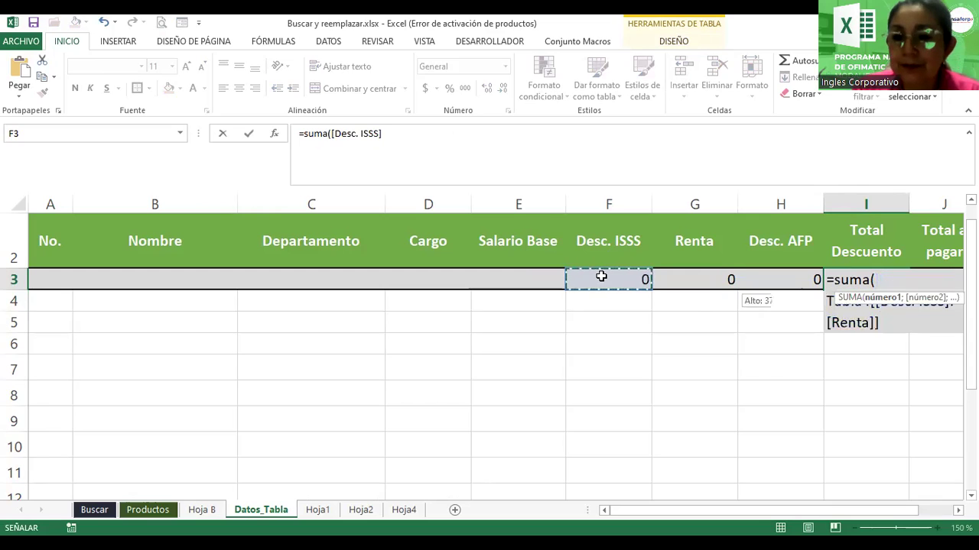
key(shift+Right)
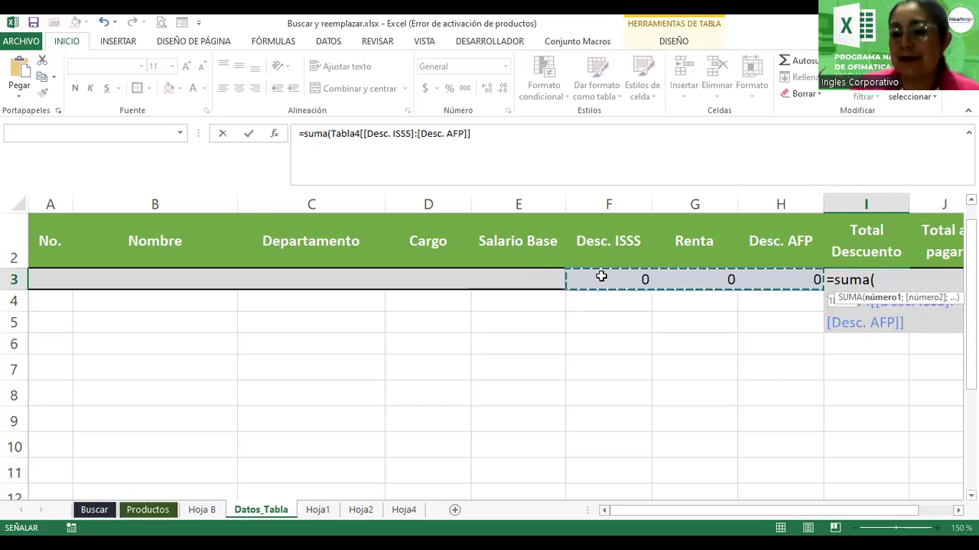
click(958, 510)
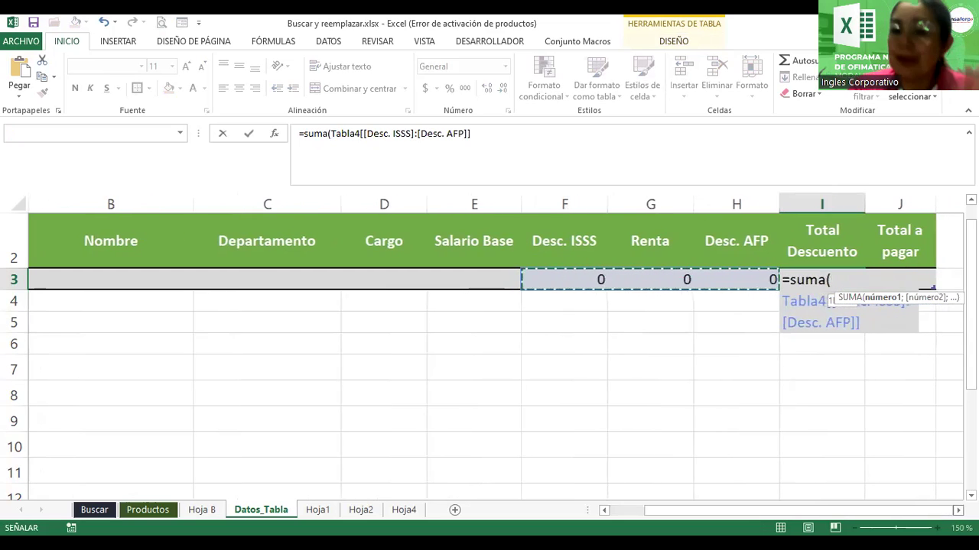
click(958, 510)
click(958, 510)
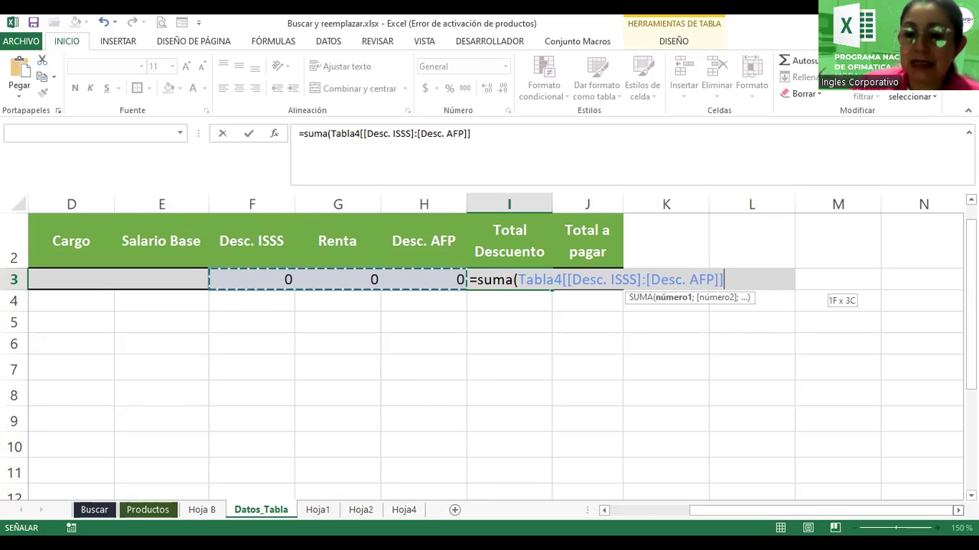
key(Return)
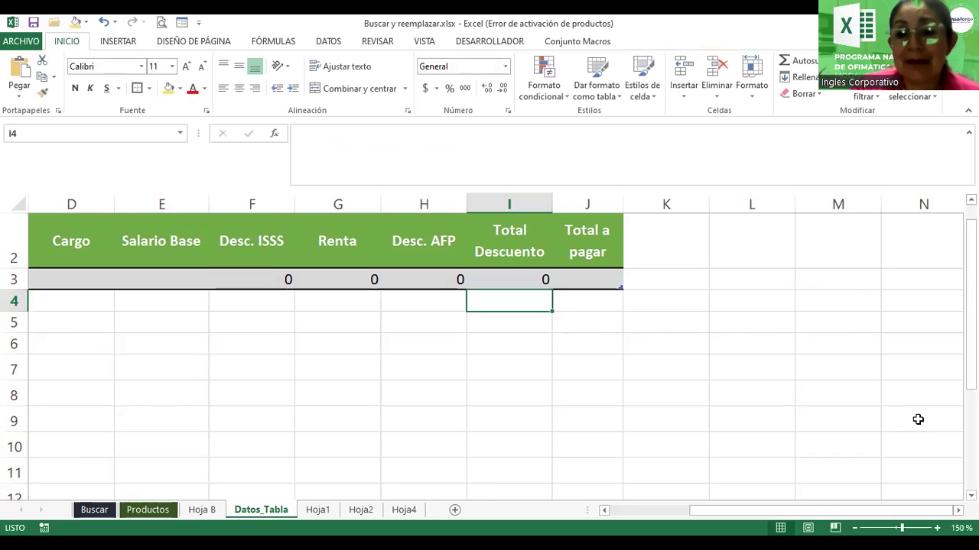
Enter =[Salario Base]-[Total Descuento] in J3, then scroll back to column A.
click(602, 278)
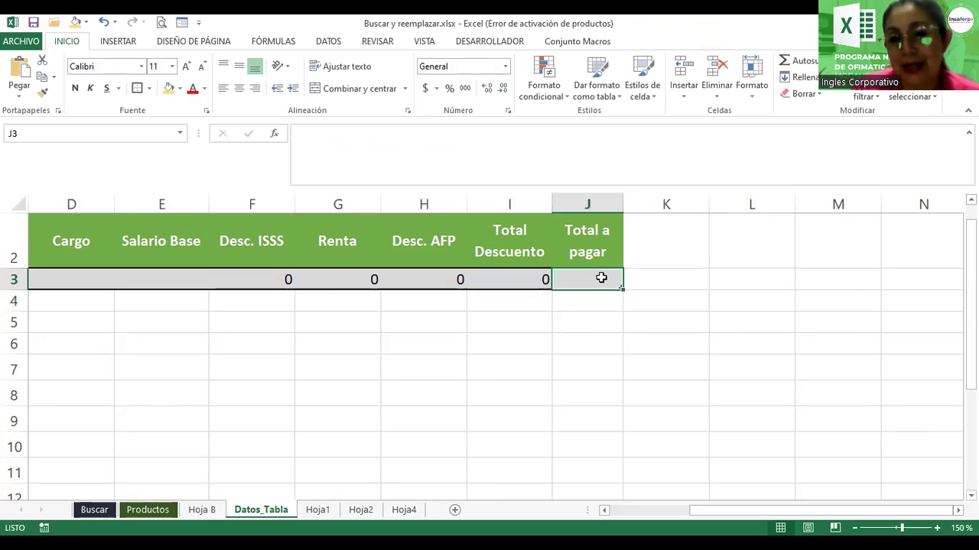
text(=)
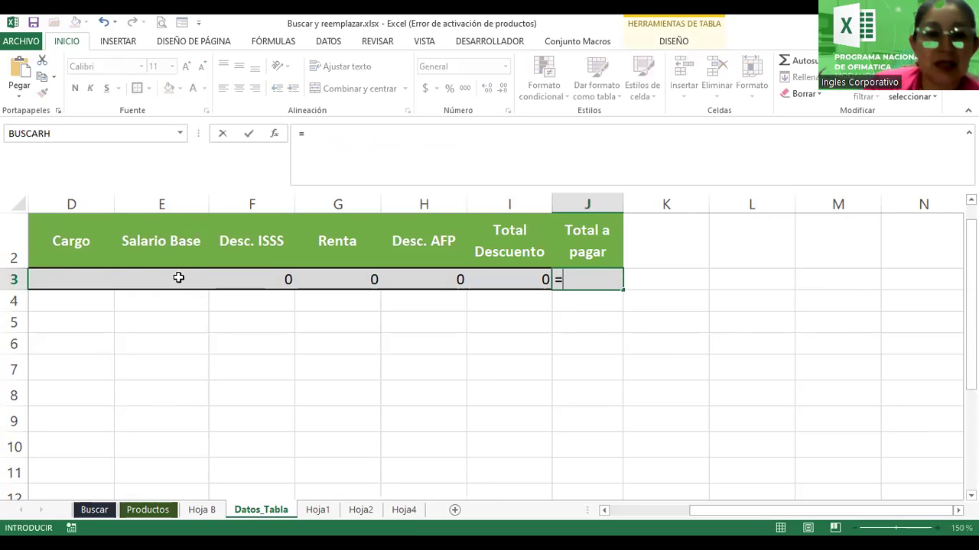
click(179, 280)
text(-)
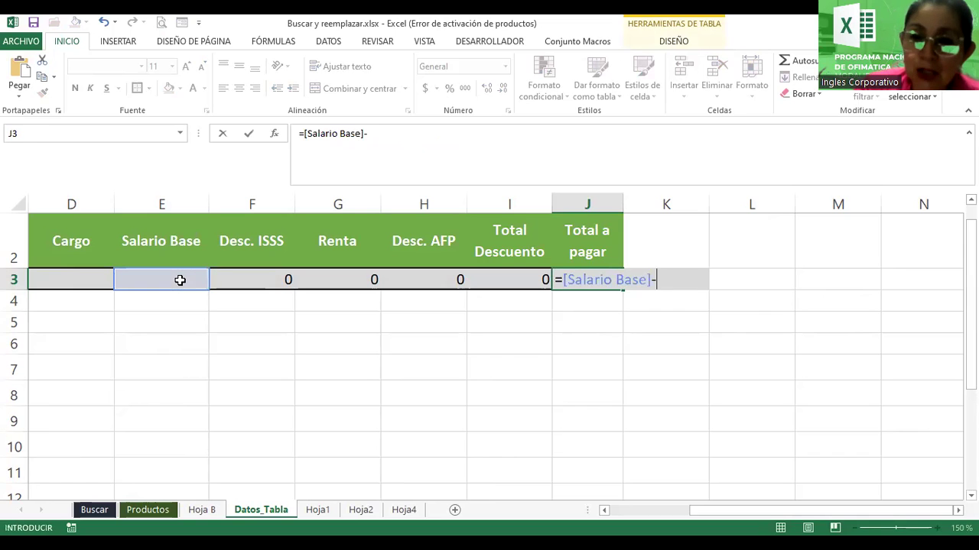
click(490, 279)
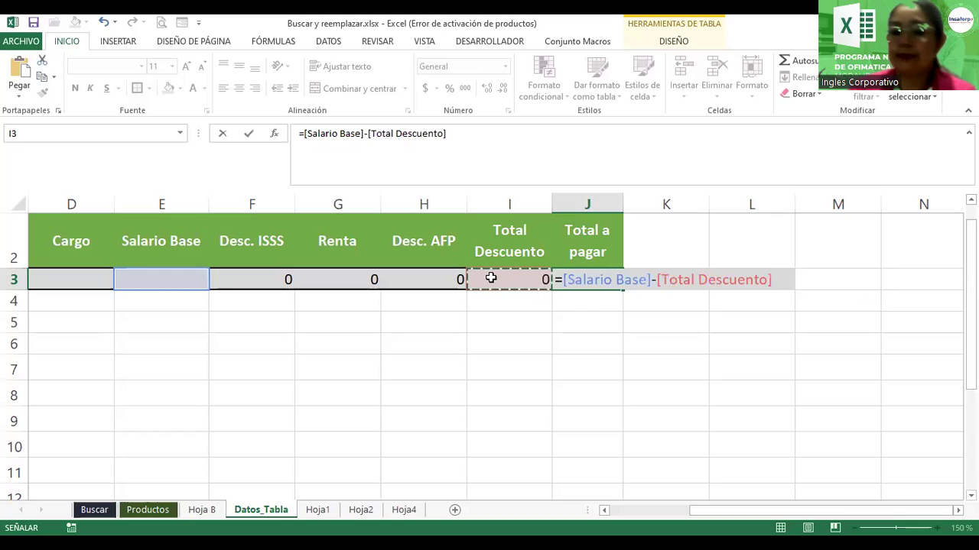
key(Return)
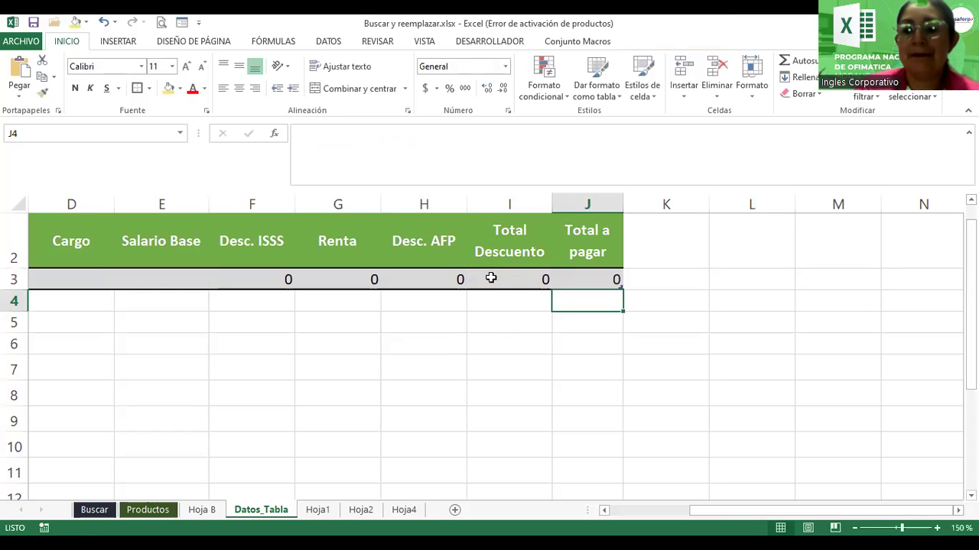
drag(793, 511, 715, 511)
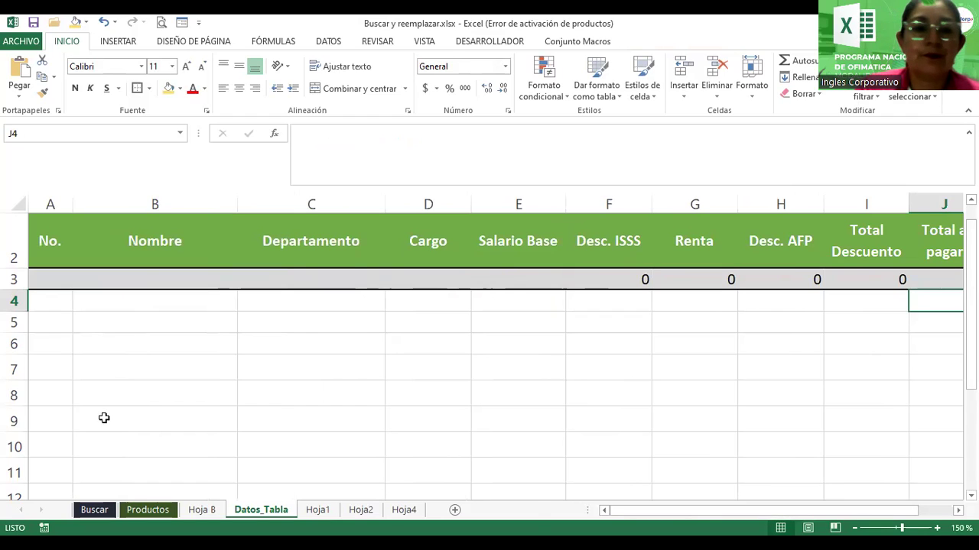
click(241, 271)
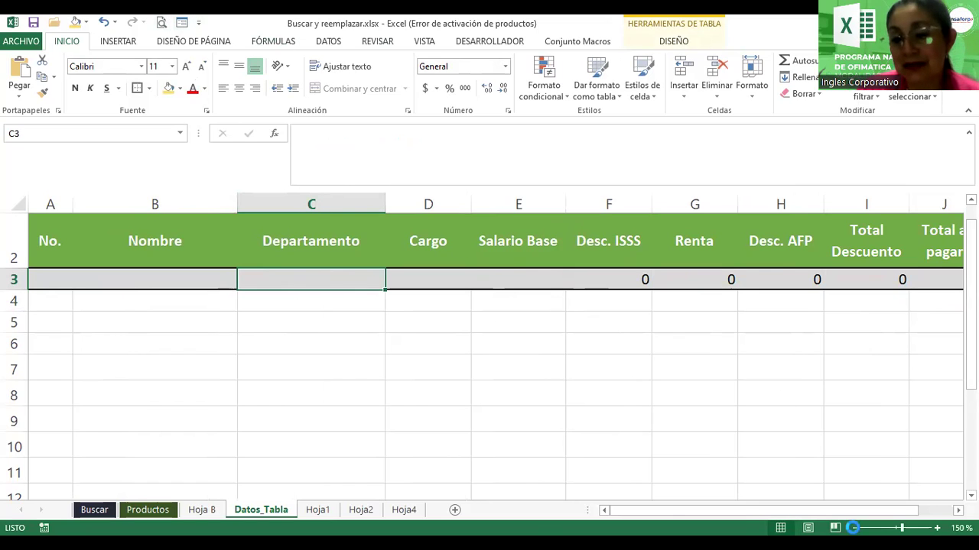
Add employee No. 1 with her name, Informática, Programadora and salary 1800 via the data form.
click(854, 527)
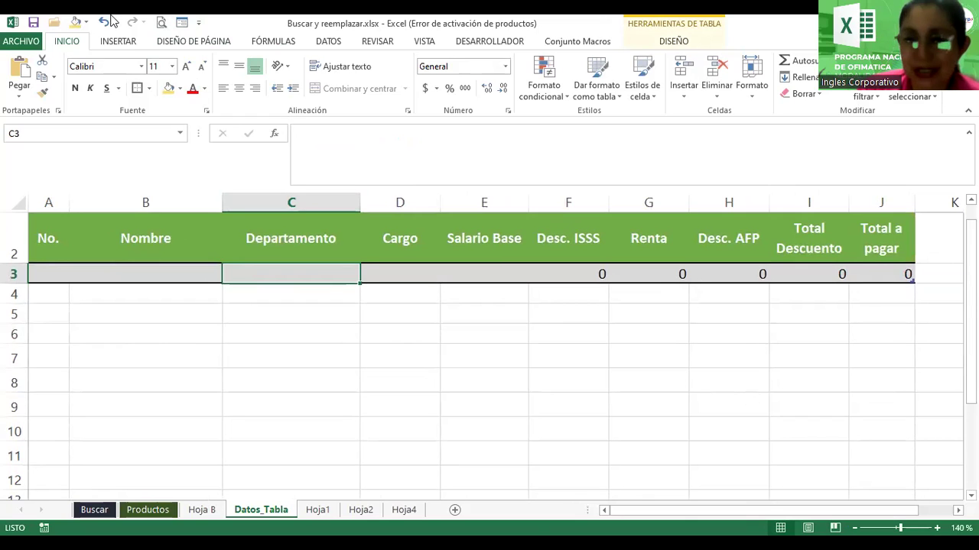
click(183, 24)
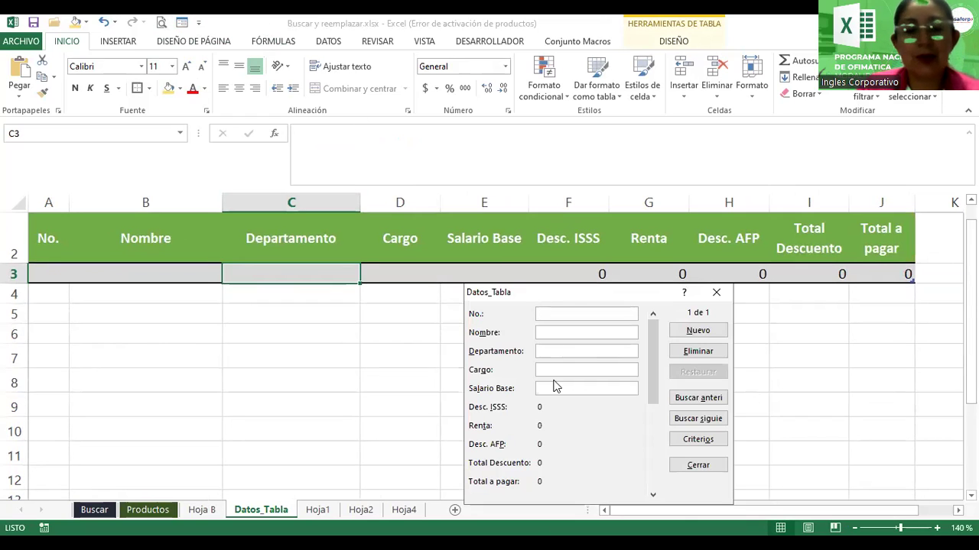
text(1)
click(568, 334)
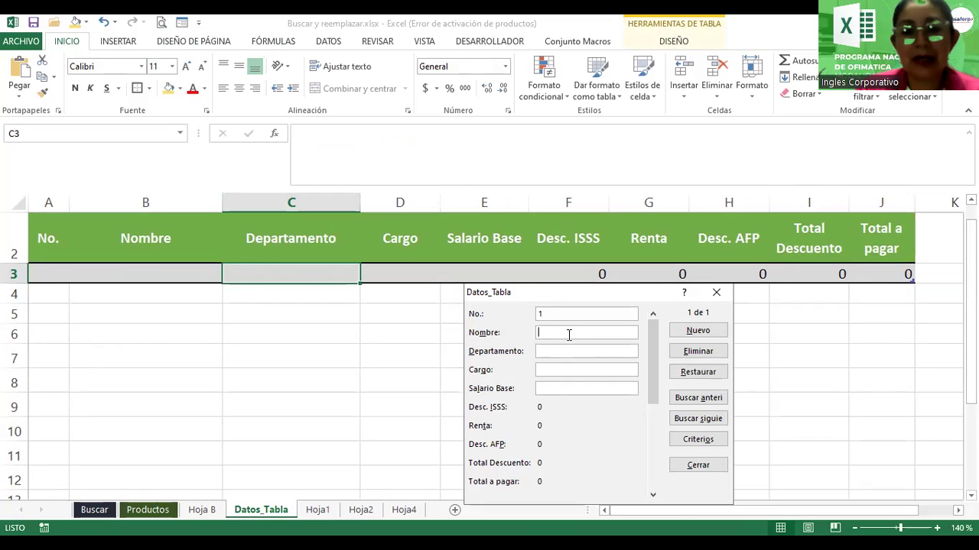
text(Camila Campos)
key(Tab)
text(Informátic)
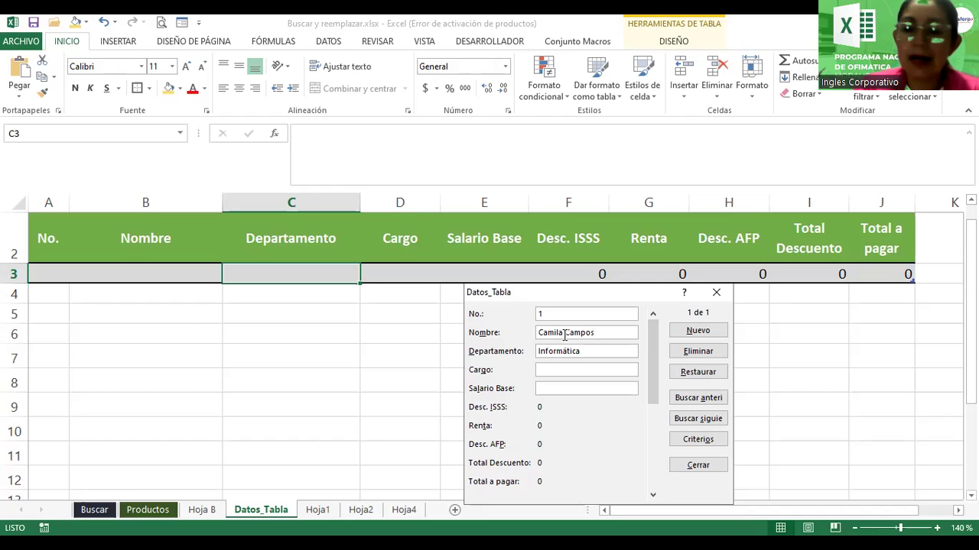
text(Progr)
key(BackSpace)
key(BackSpace)
key(BackSpace)
text(rogramadora)
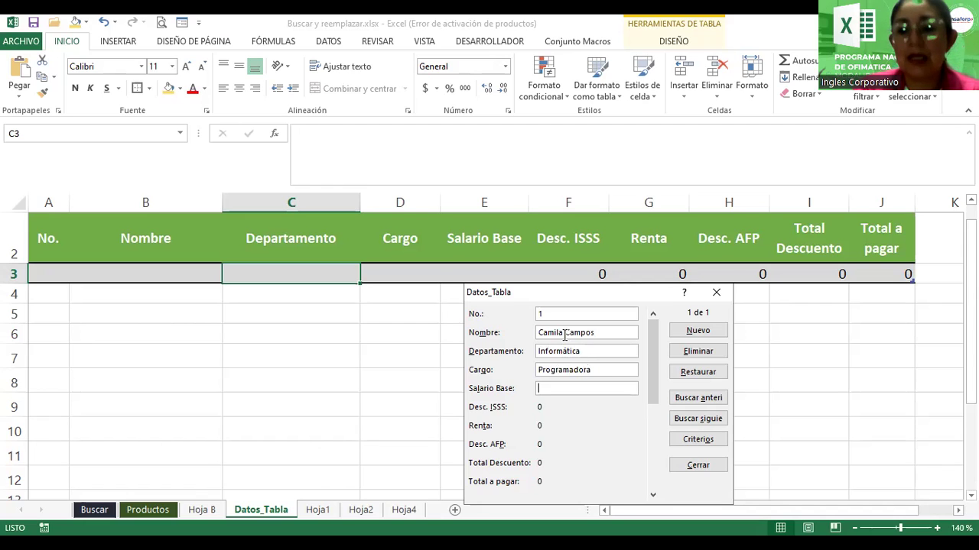
text(1800)
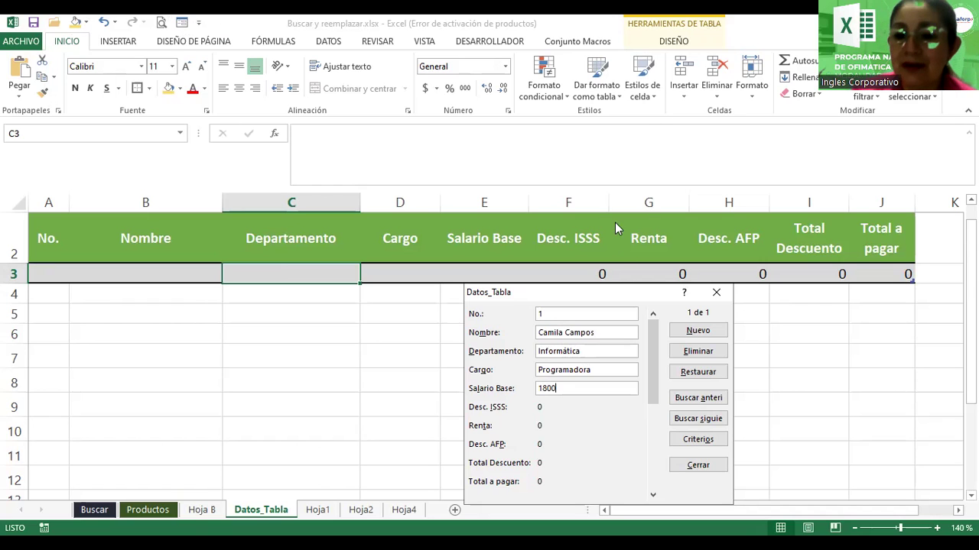
click(689, 336)
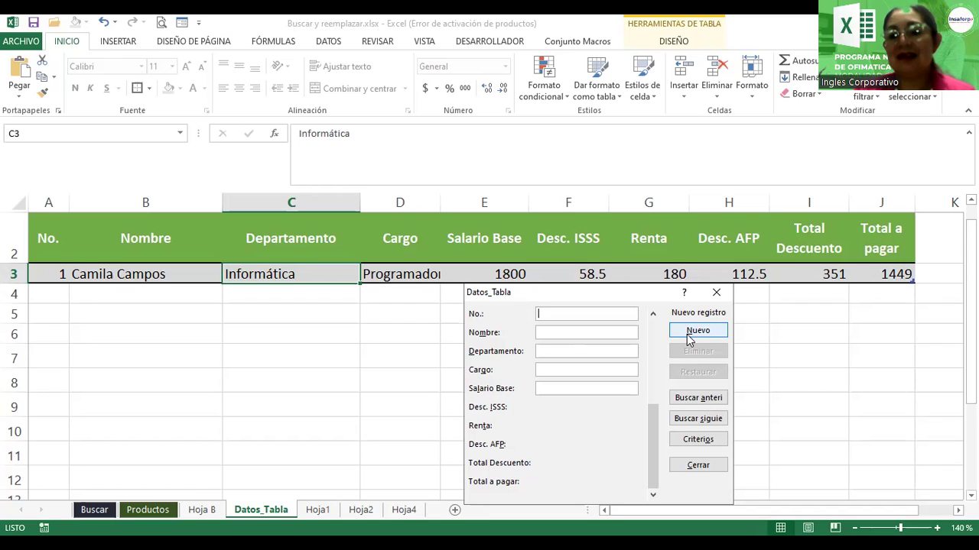
Enter employee No. 2 with her name, Ventas, Administradora, salary 1500, then move the form aside.
text(2)
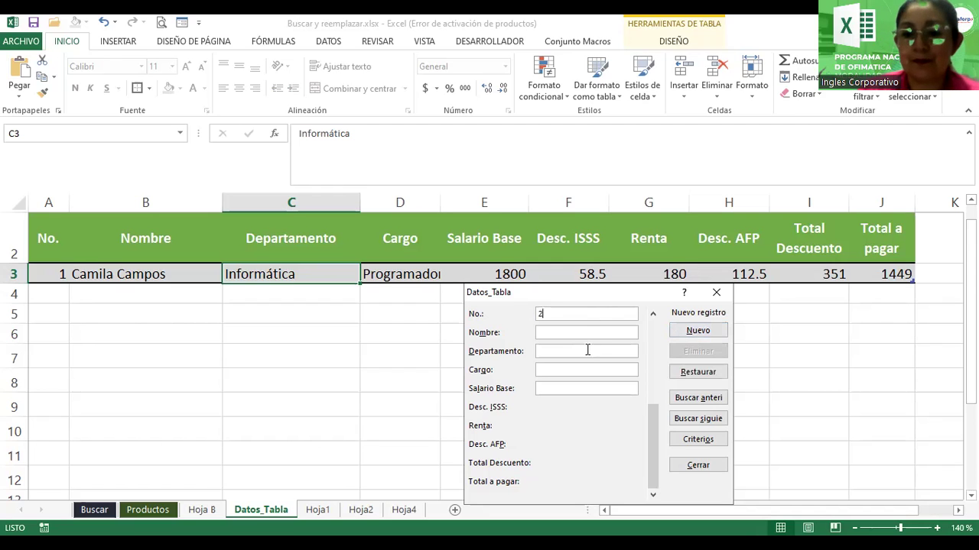
click(586, 333)
text(Elena Rivas)
key(Tab)
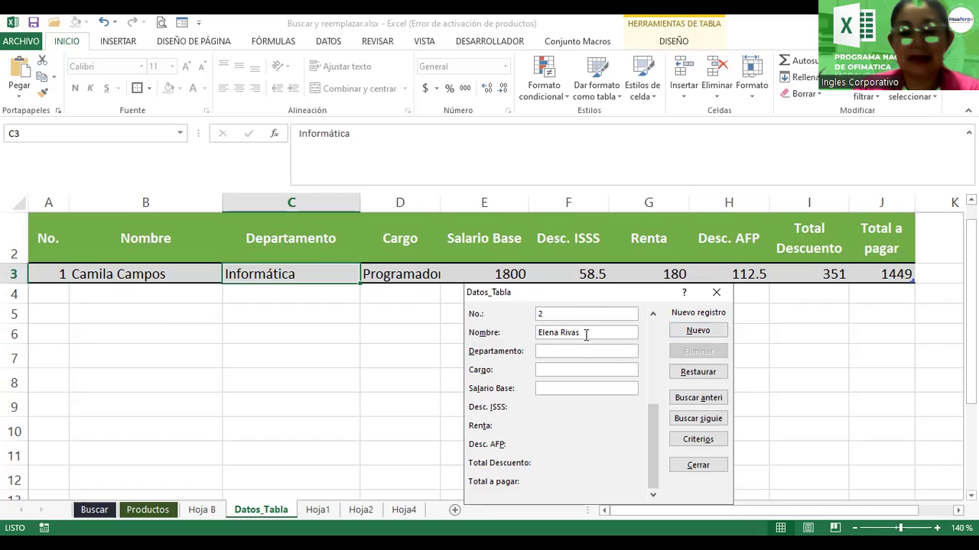
text(G)
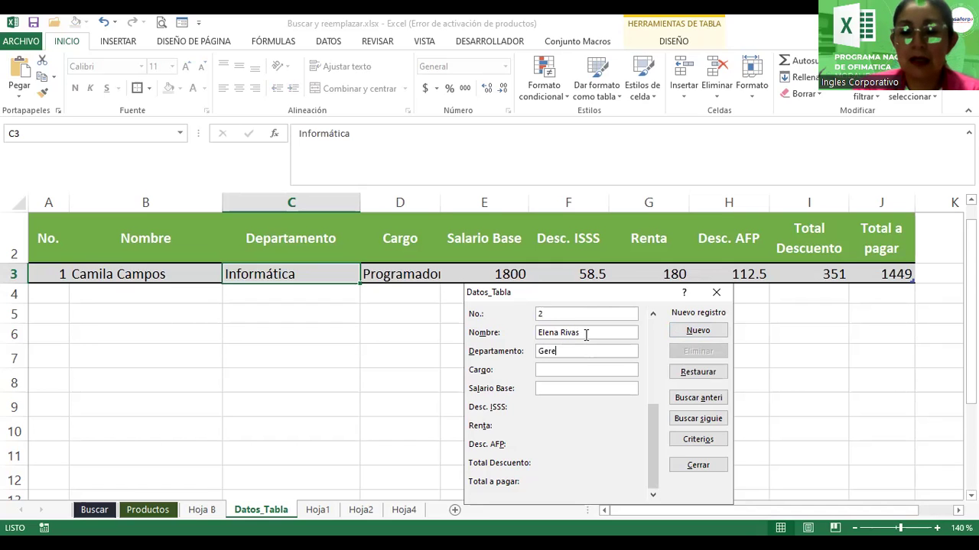
key(BackSpace)
text(Ventas)
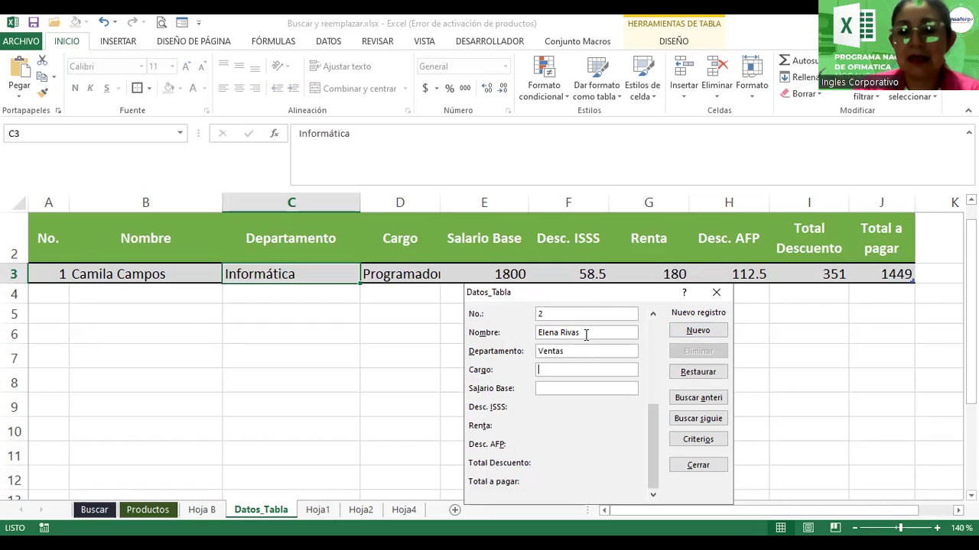
text(min)
text(radora)
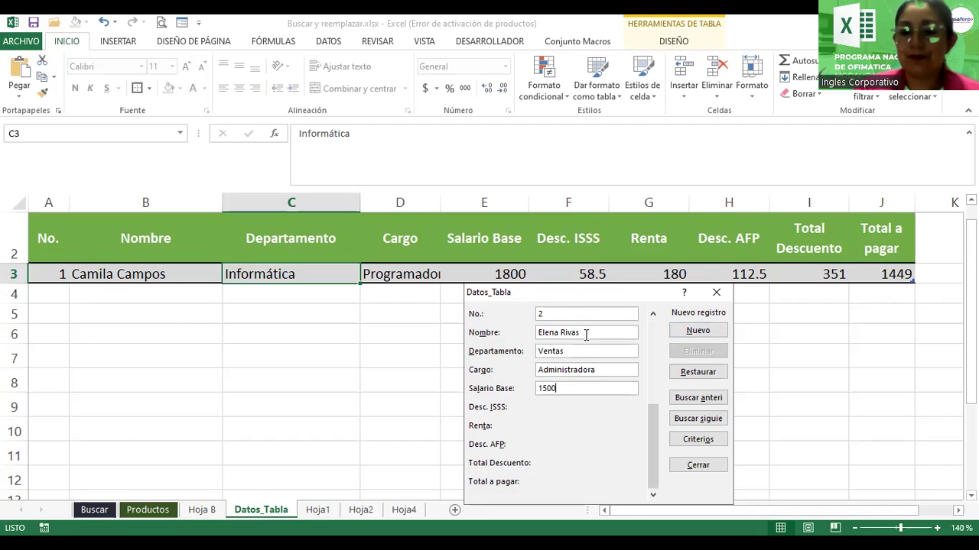
click(697, 330)
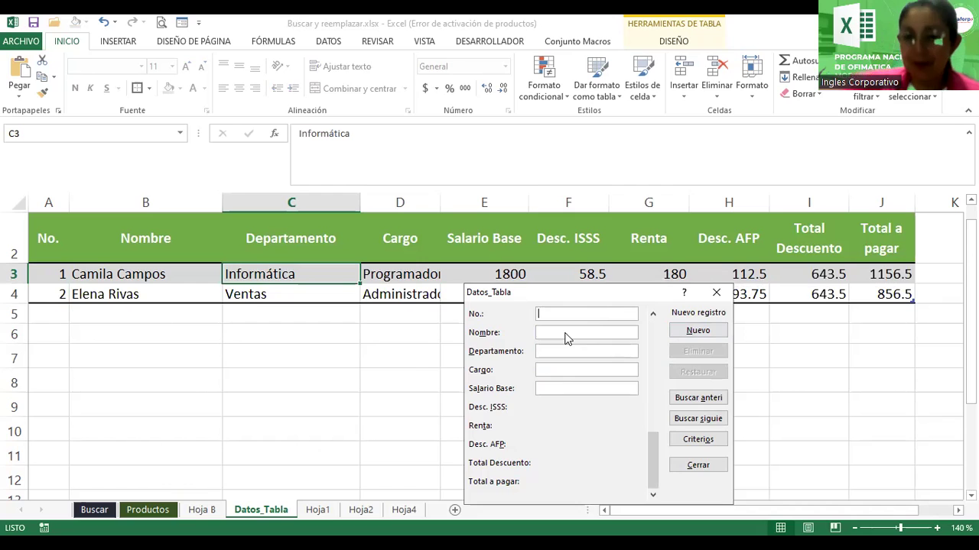
drag(645, 293, 527, 327)
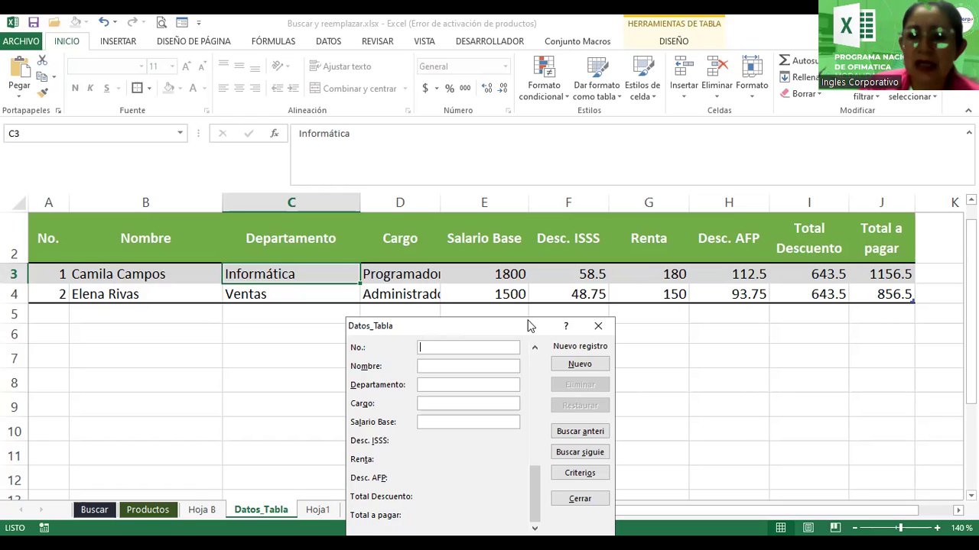
Close the data form and check the formulas in F3, G3, H3 and I3.
click(596, 327)
click(571, 277)
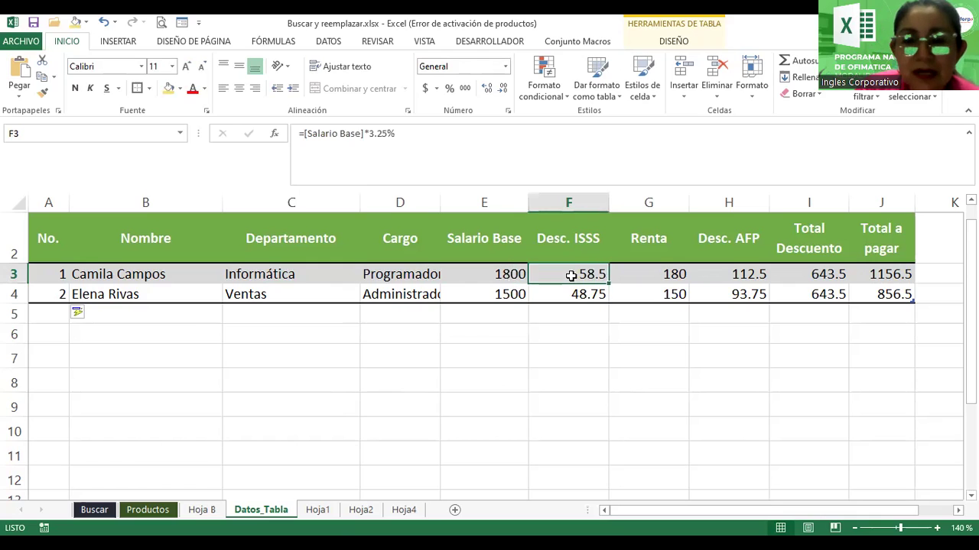
click(642, 276)
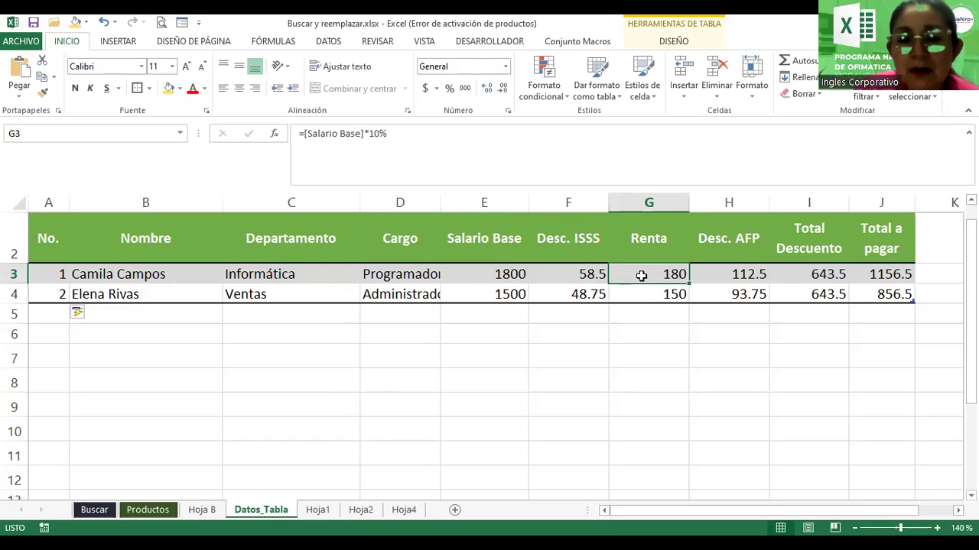
click(730, 276)
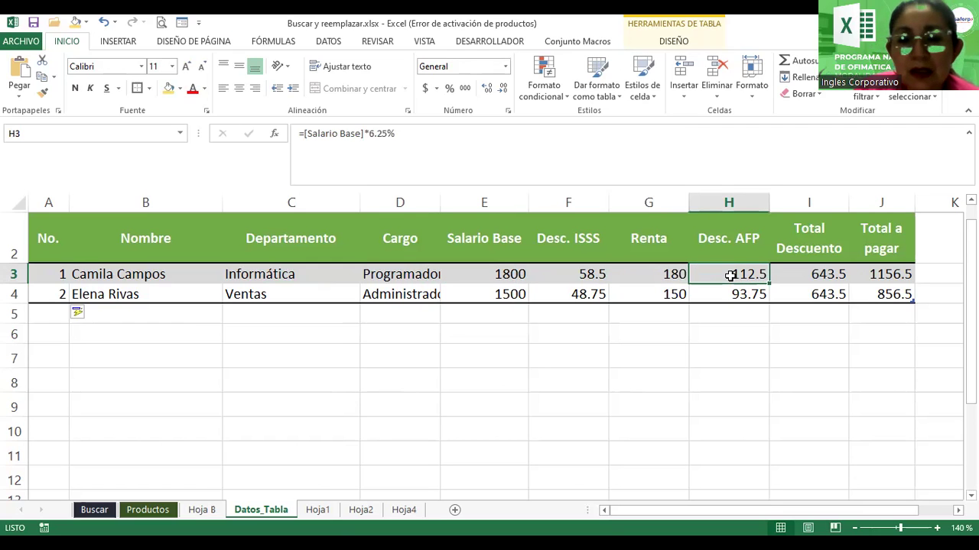
click(817, 277)
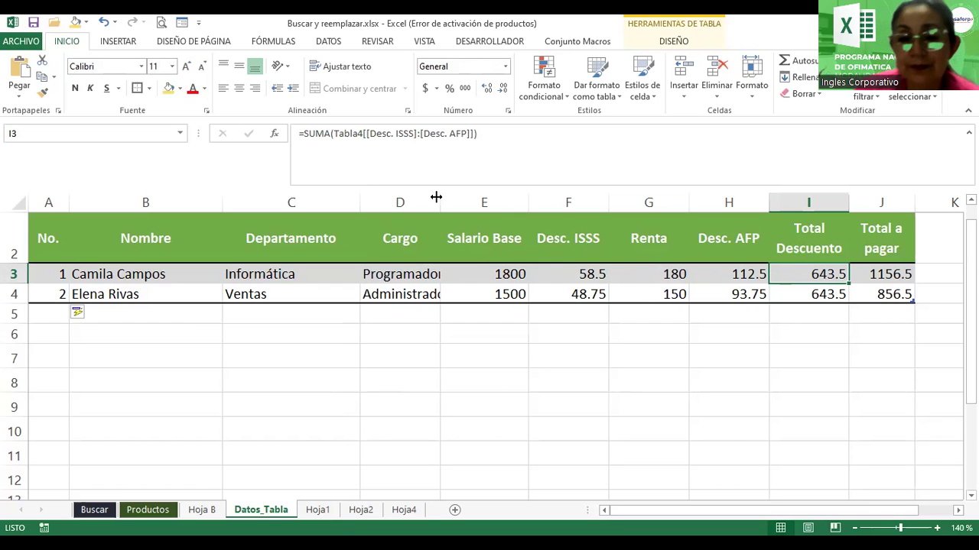
Widen column D and apply Accounting ($) format to E3:J4.
drag(436, 197, 485, 200)
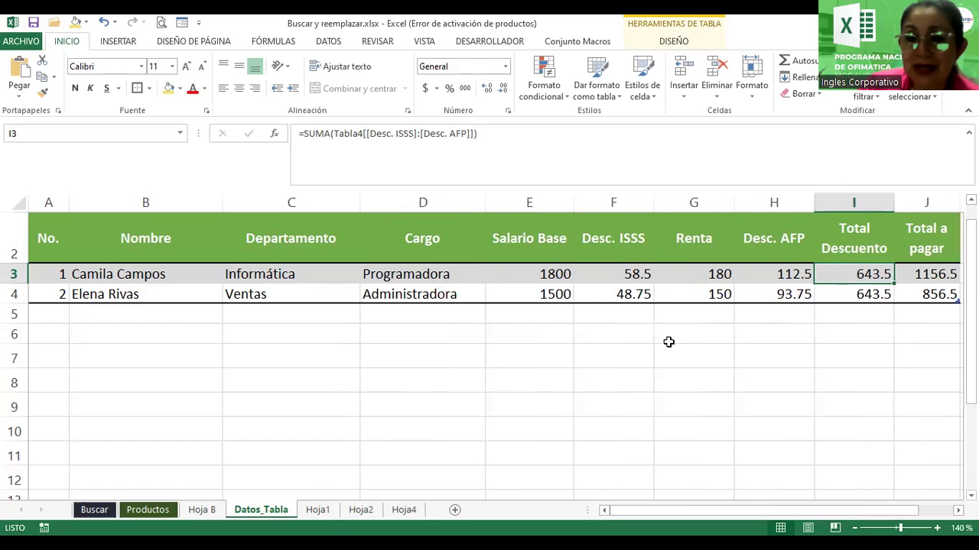
click(957, 510)
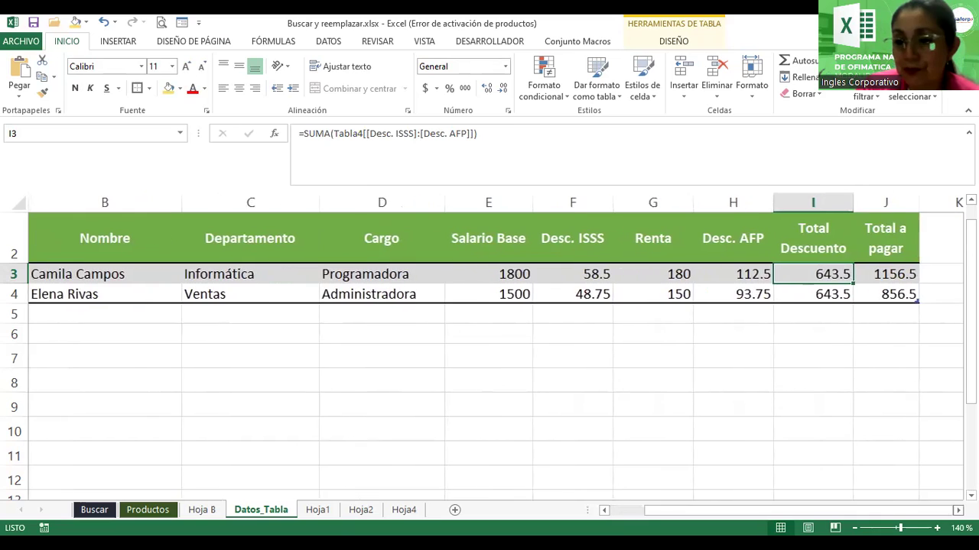
click(957, 510)
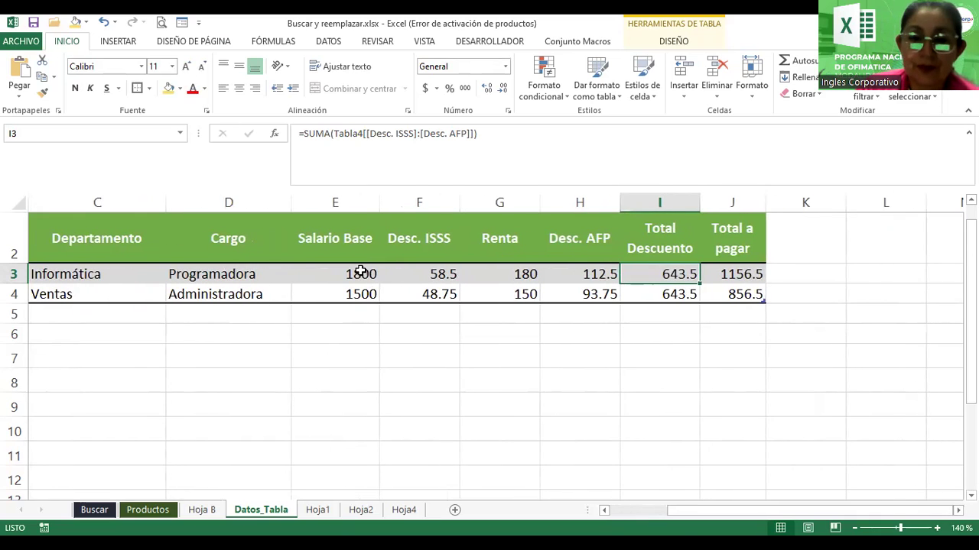
drag(361, 271, 742, 290)
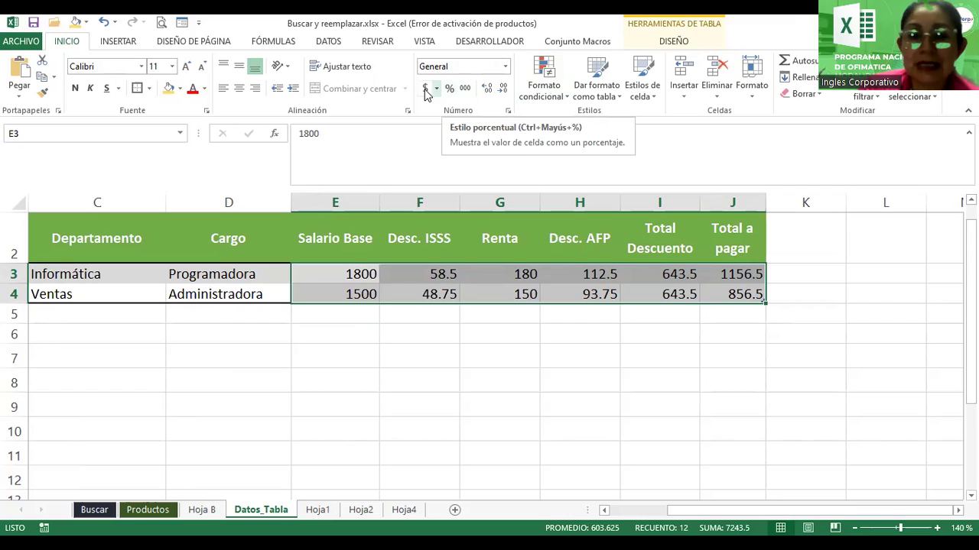
click(425, 89)
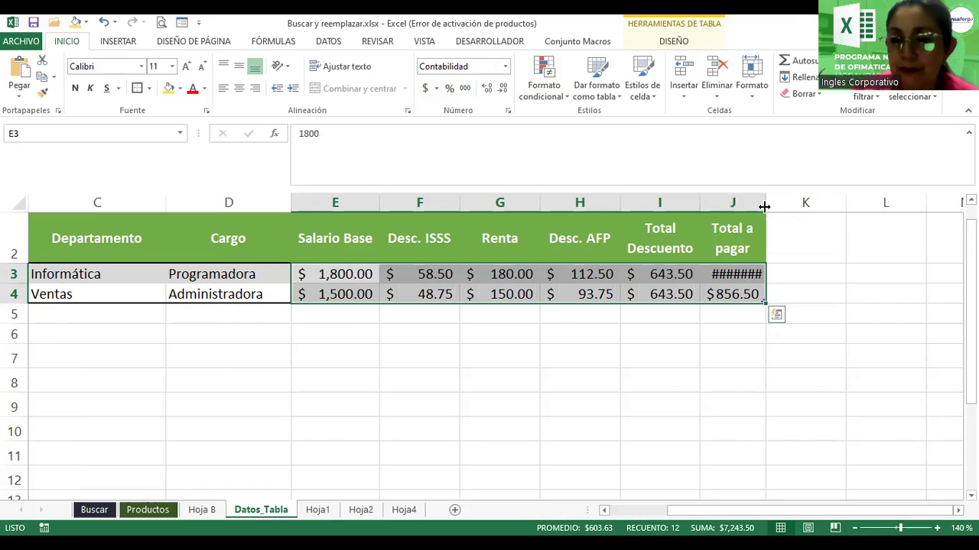
Widen column J so the totals display and zoom out to see the whole table.
drag(794, 203, 810, 204)
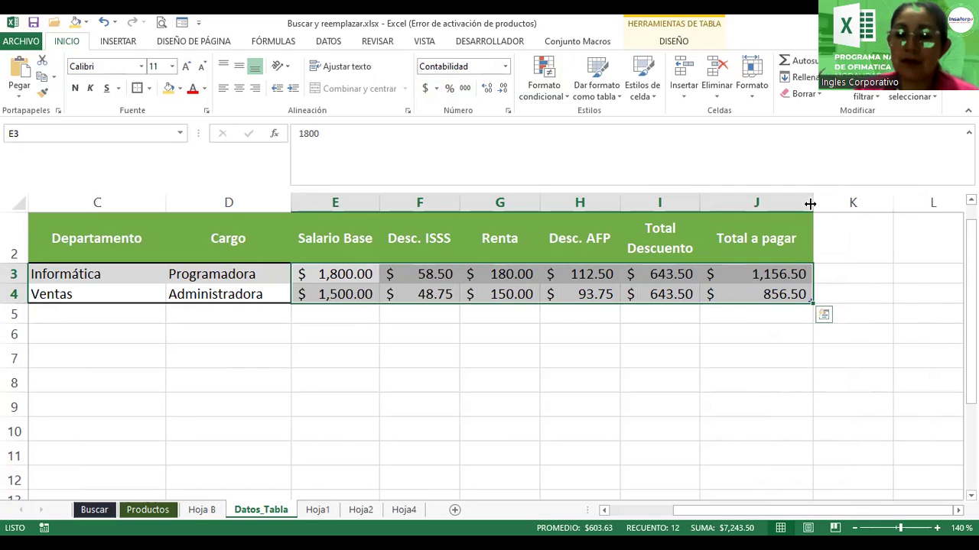
mouse_move(902, 510)
mouse_down()
mouse_move(864, 520)
mouse_move(902, 520)
mouse_up()
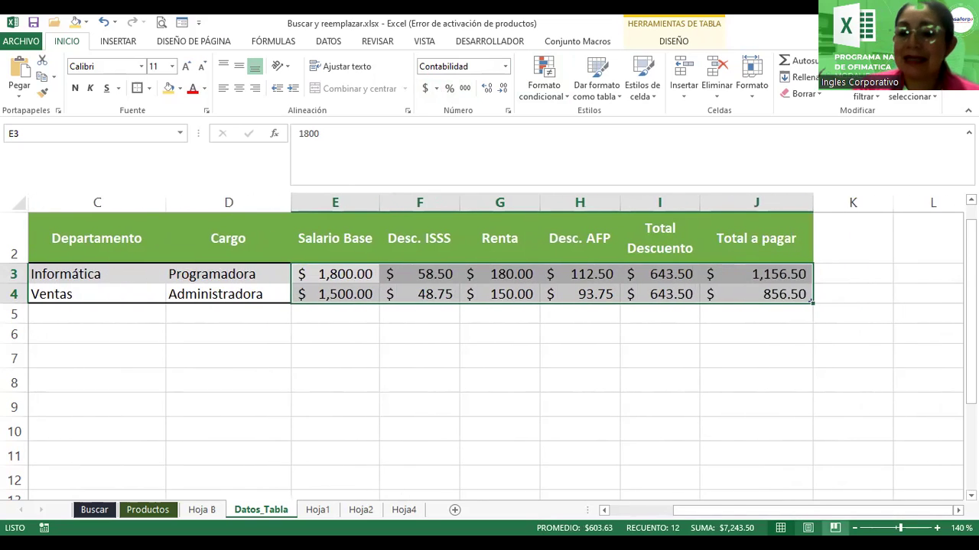
click(854, 527)
click(854, 527)
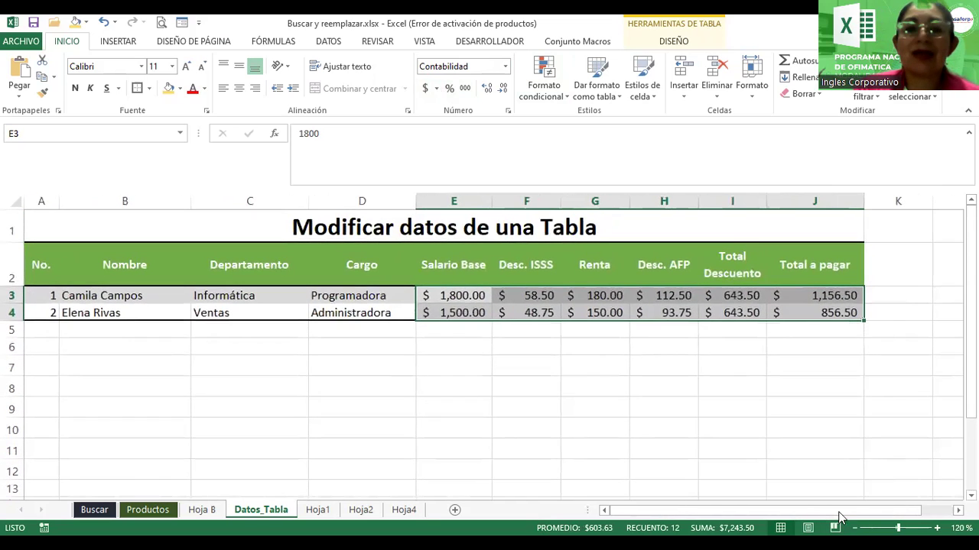
click(487, 272)
click(541, 302)
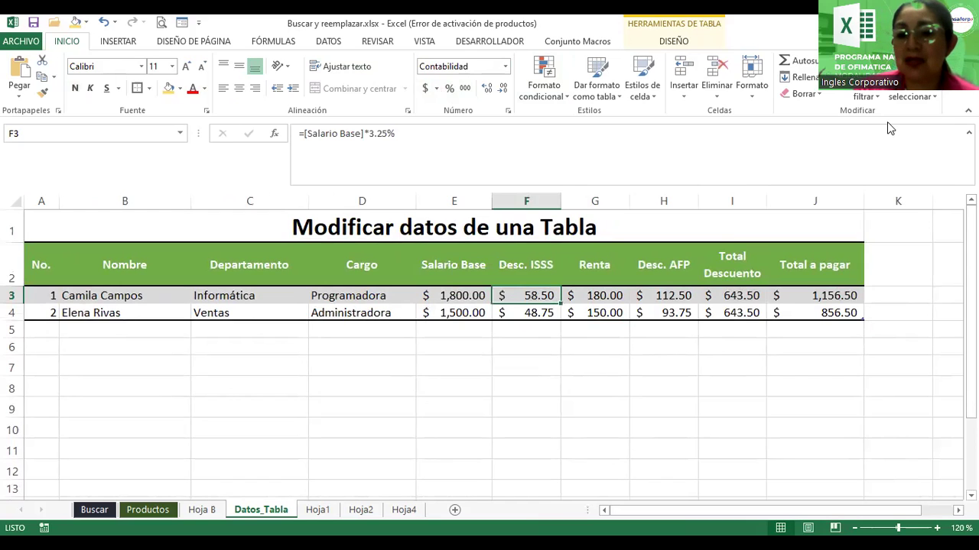
Show the Table Tools DISEÑO settings with the payroll table selected.
click(663, 27)
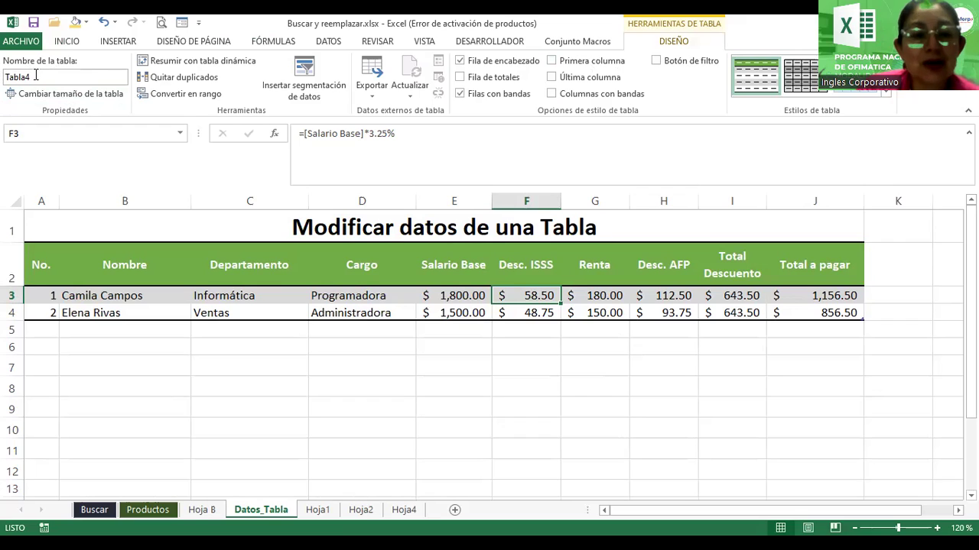
click(215, 246)
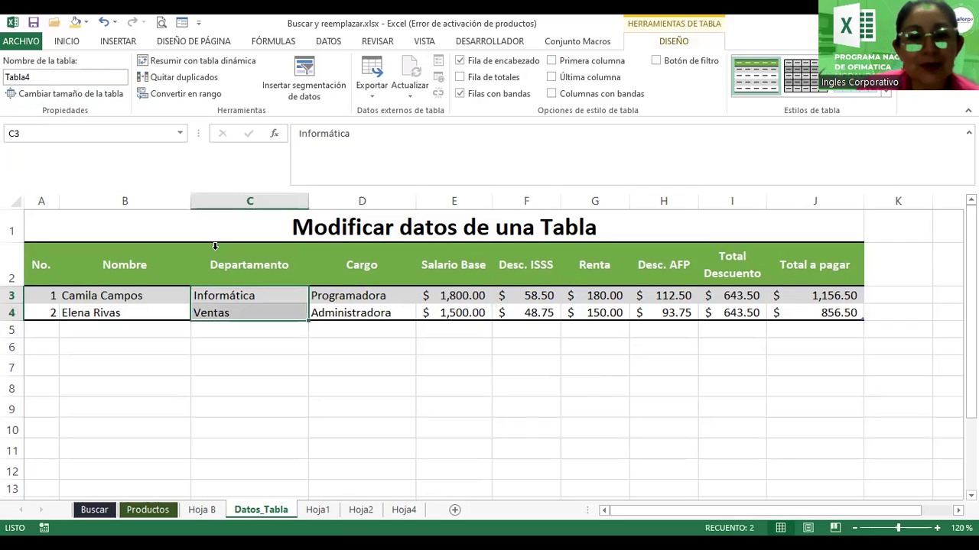
click(132, 285)
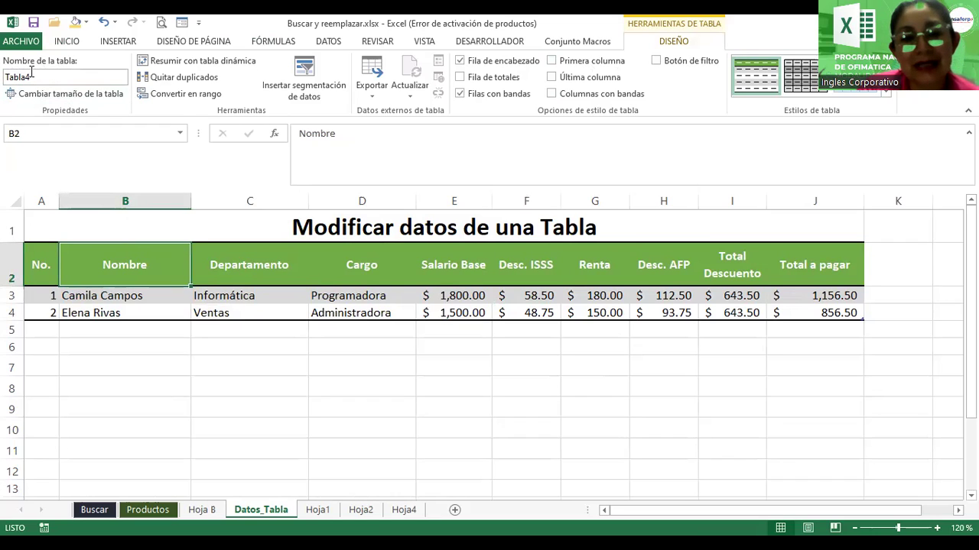
Use the Name Box list to jump to Tabla1, Tabla3, and back to Tabla4.
click(180, 134)
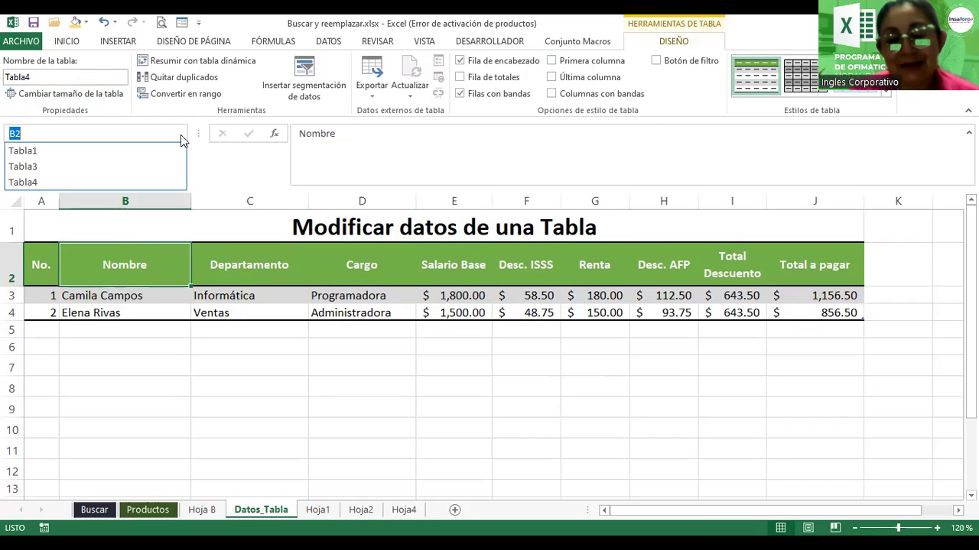
click(41, 152)
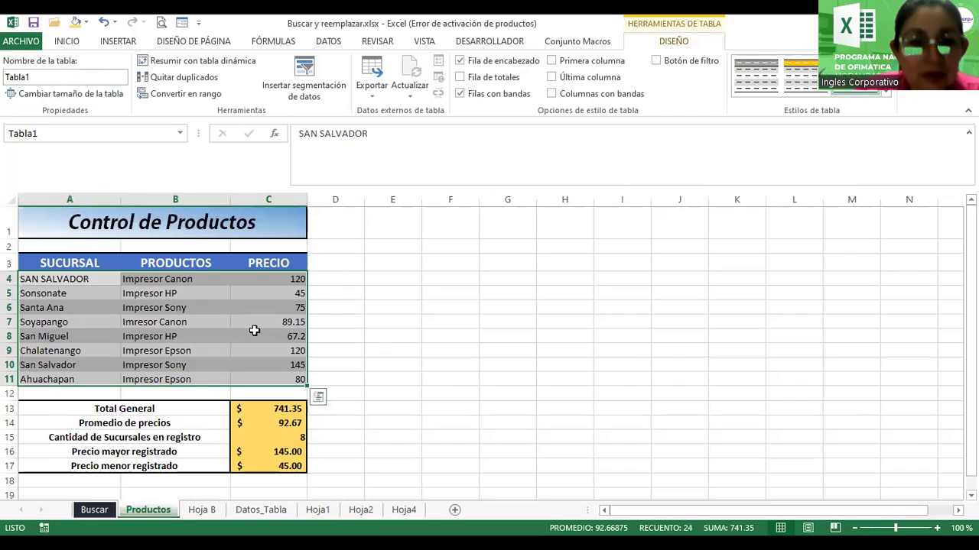
click(182, 134)
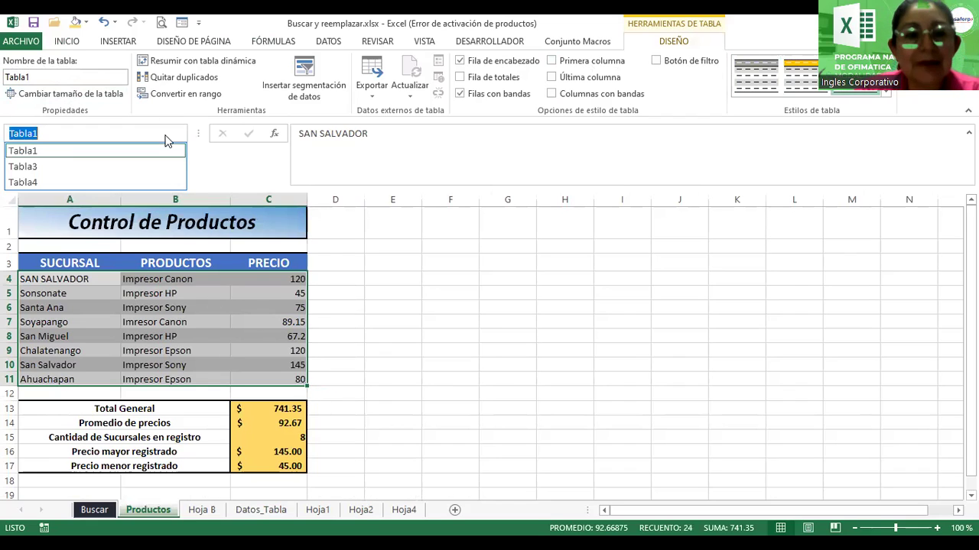
click(84, 167)
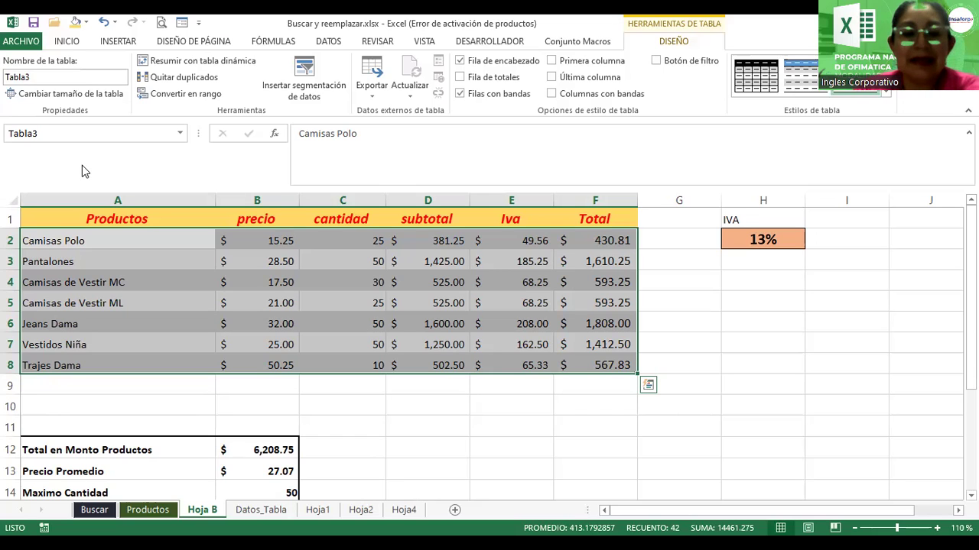
click(177, 138)
click(179, 133)
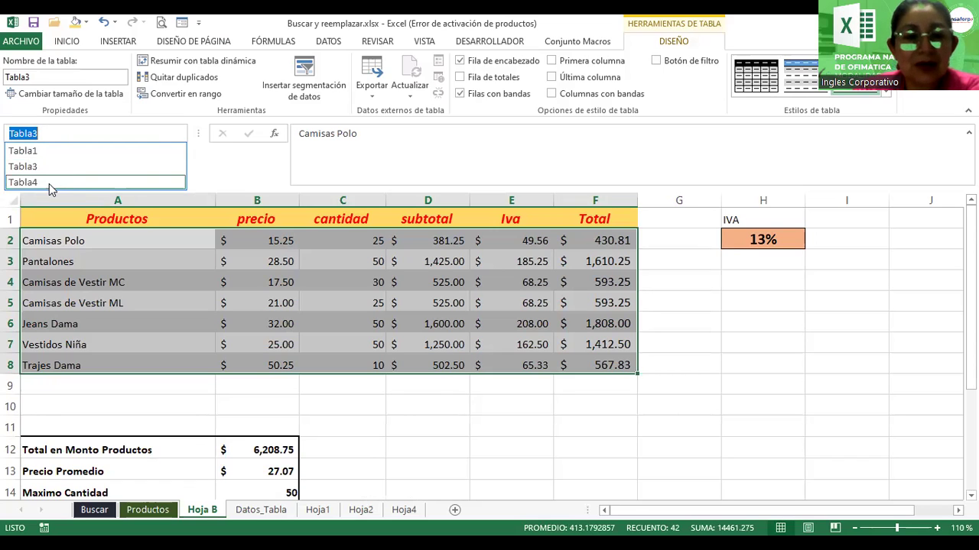
click(49, 183)
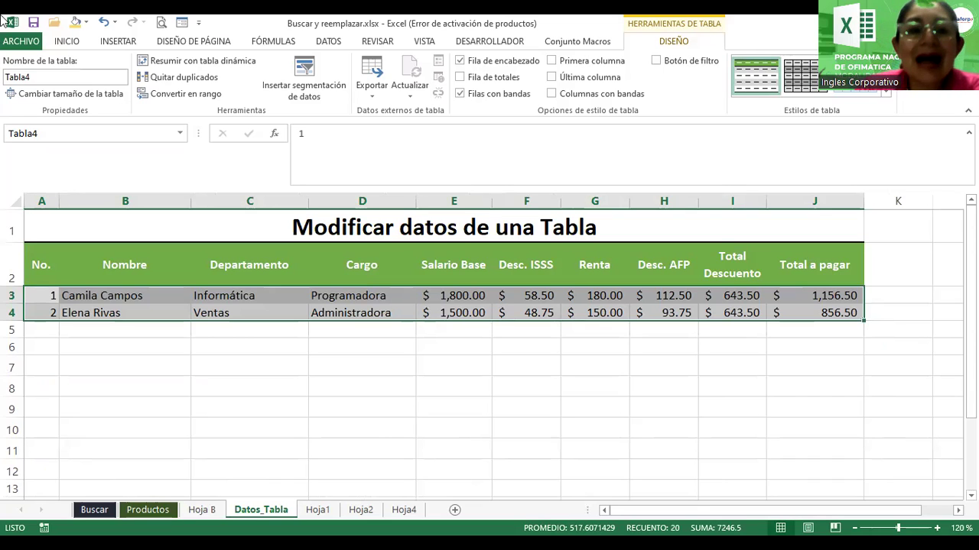
Rename table Tabla4 to Planilla_Pagos in the table name box.
click(29, 135)
click(25, 133)
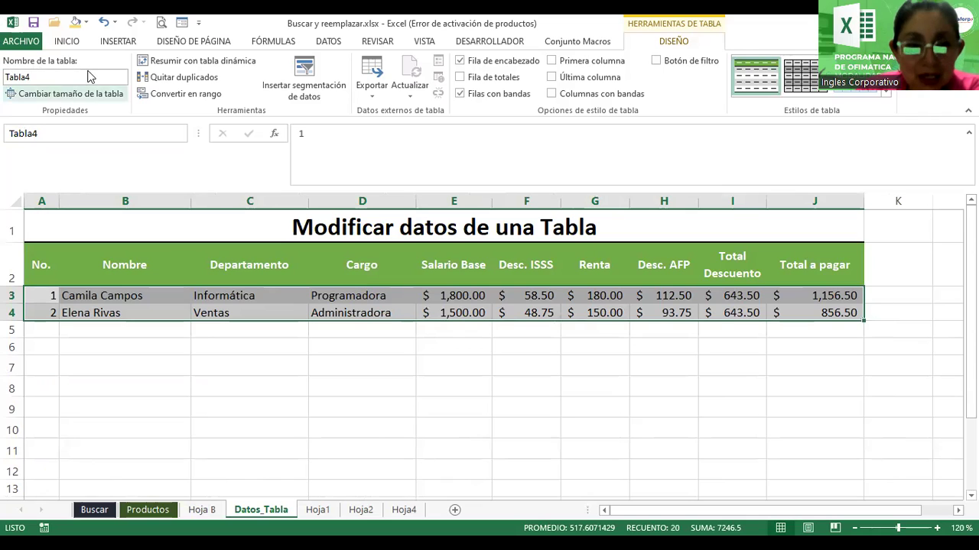
click(46, 74)
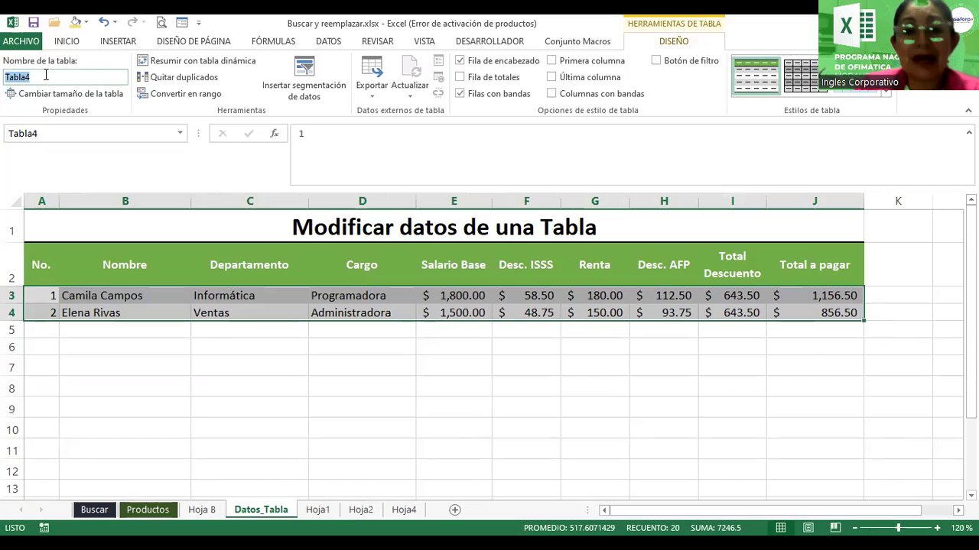
text(Planilla_Pagos)
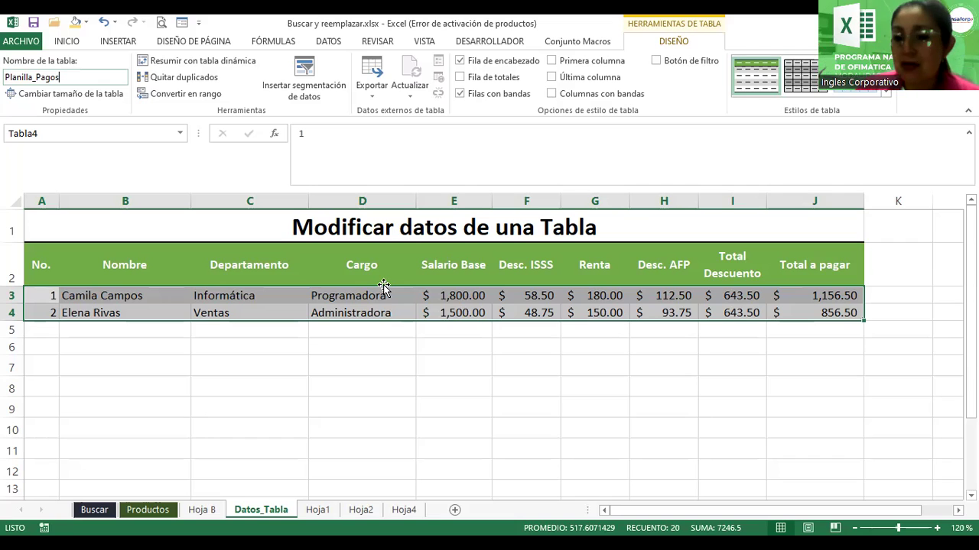
key(Return)
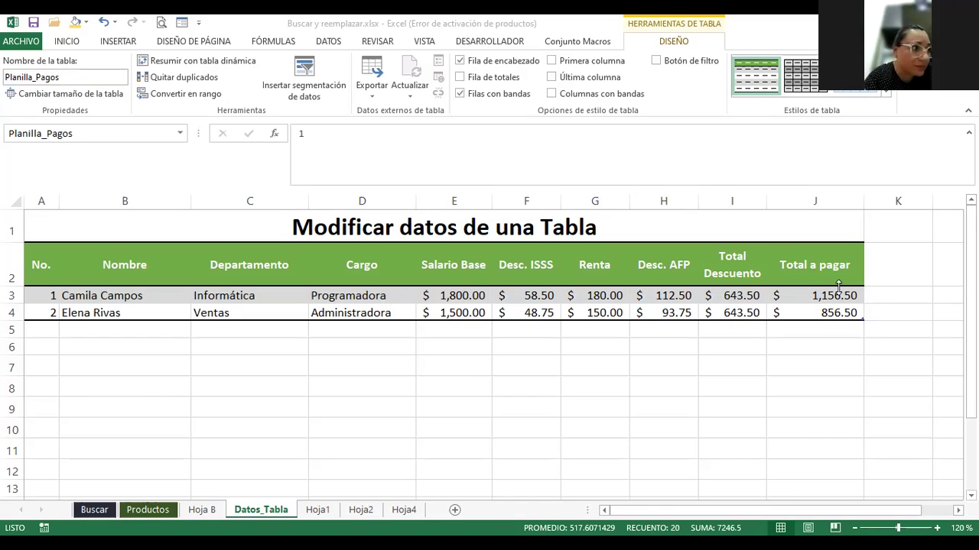
Return to the table name box and append an 's' to the name.
click(333, 267)
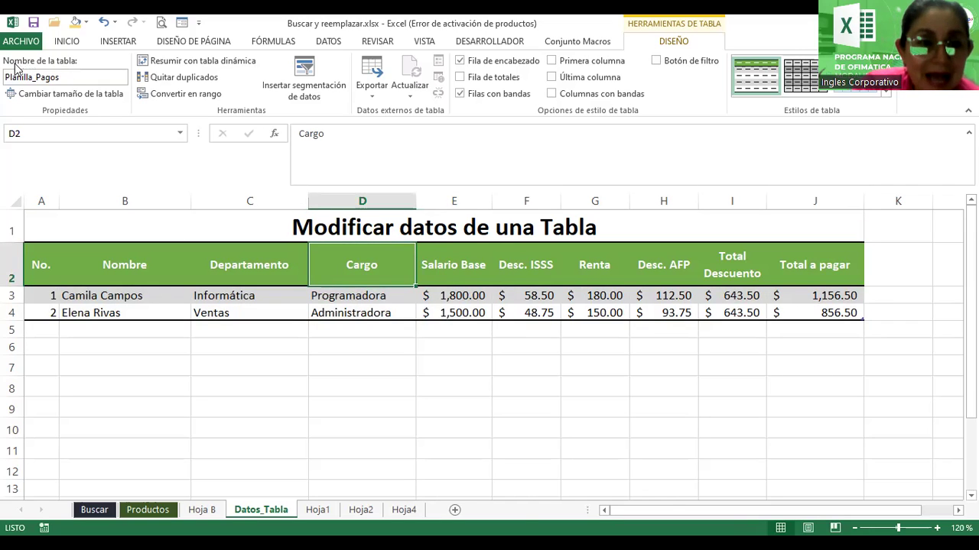
click(57, 76)
text(s)
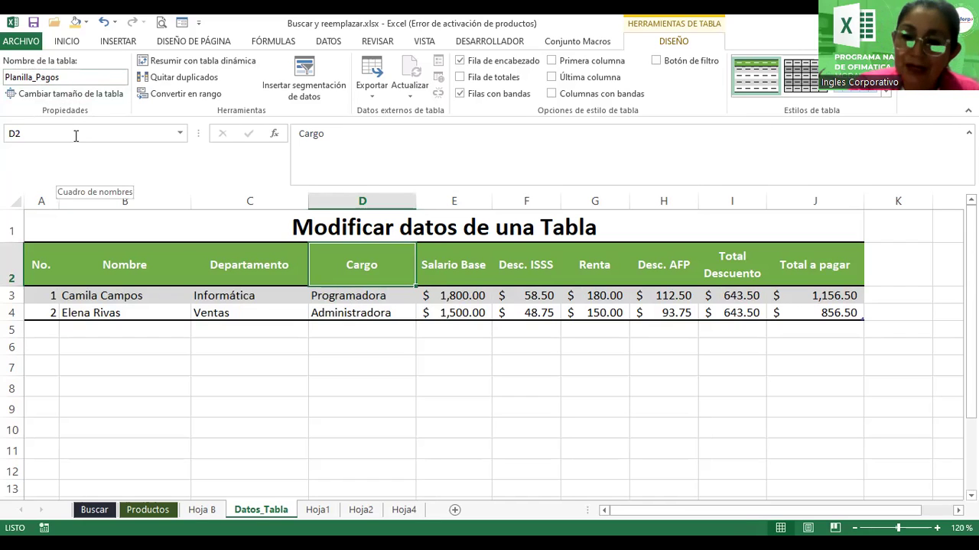
click(45, 135)
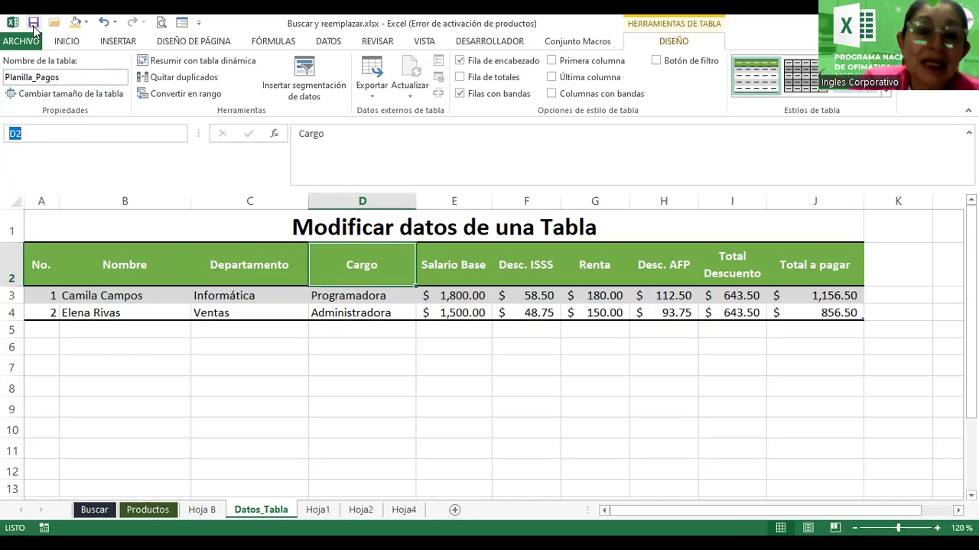
click(70, 77)
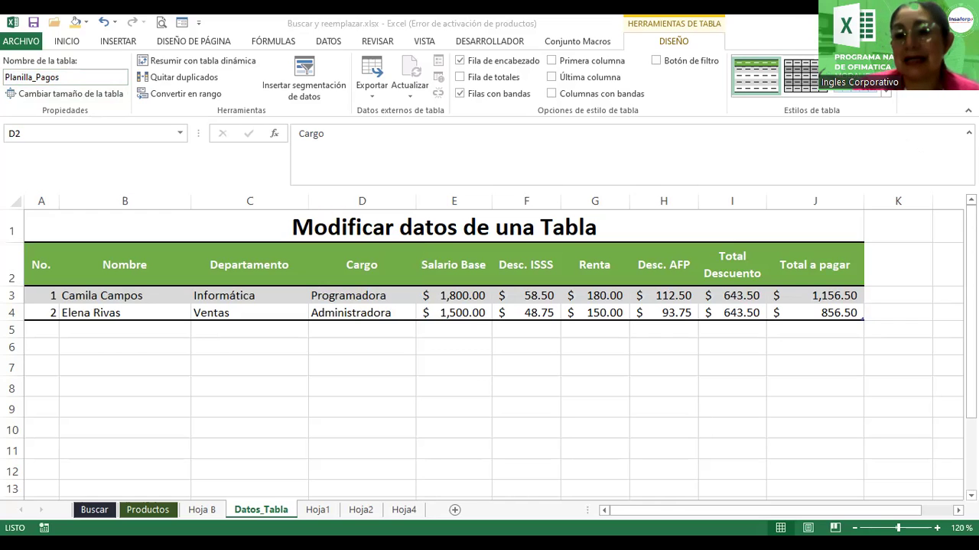
click(83, 101)
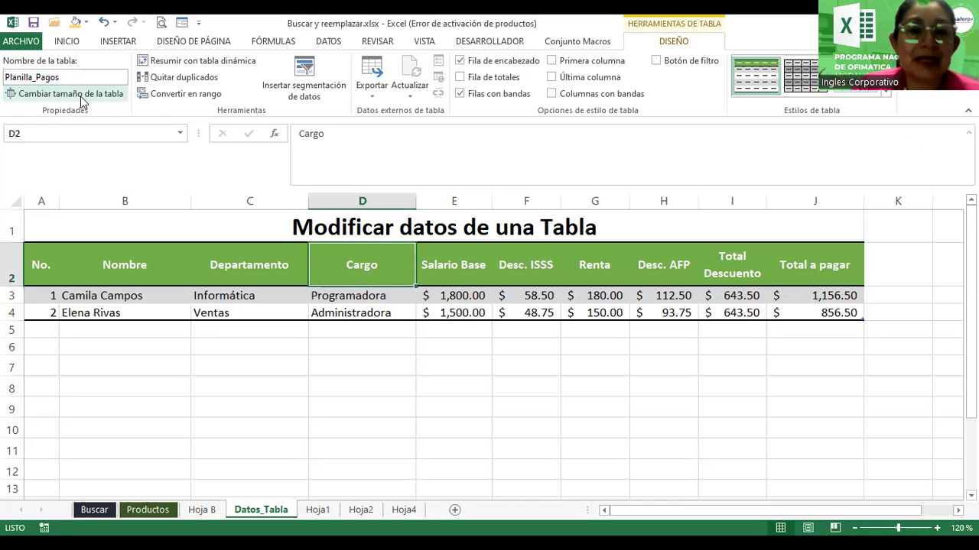
click(83, 100)
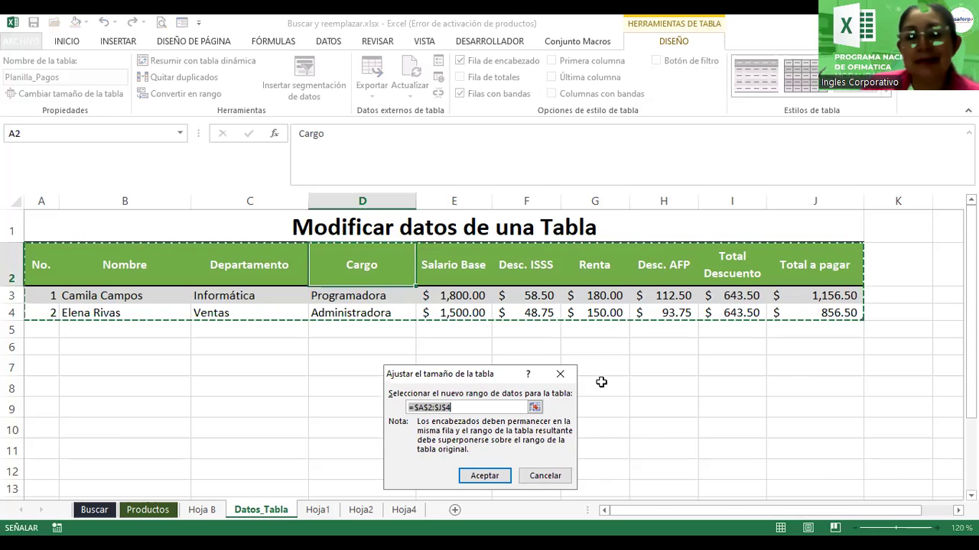
click(555, 477)
Fill merged title cell A1 with light green, then select F5.
key(ctrl+Home)
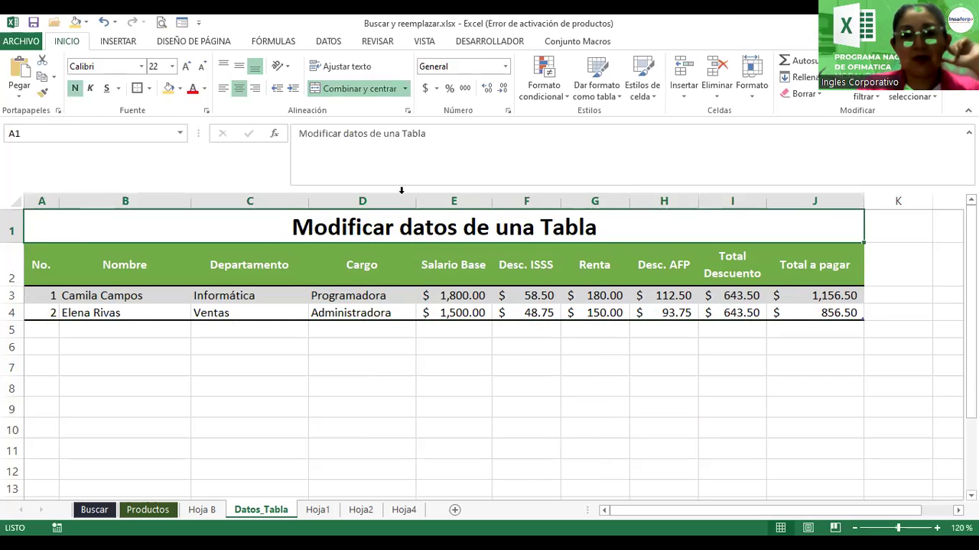
click(180, 89)
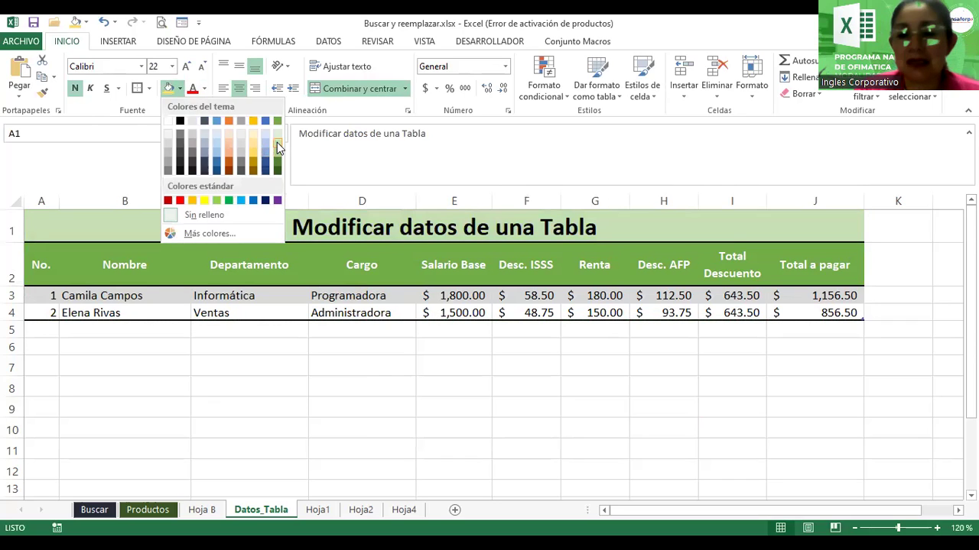
click(277, 142)
click(503, 323)
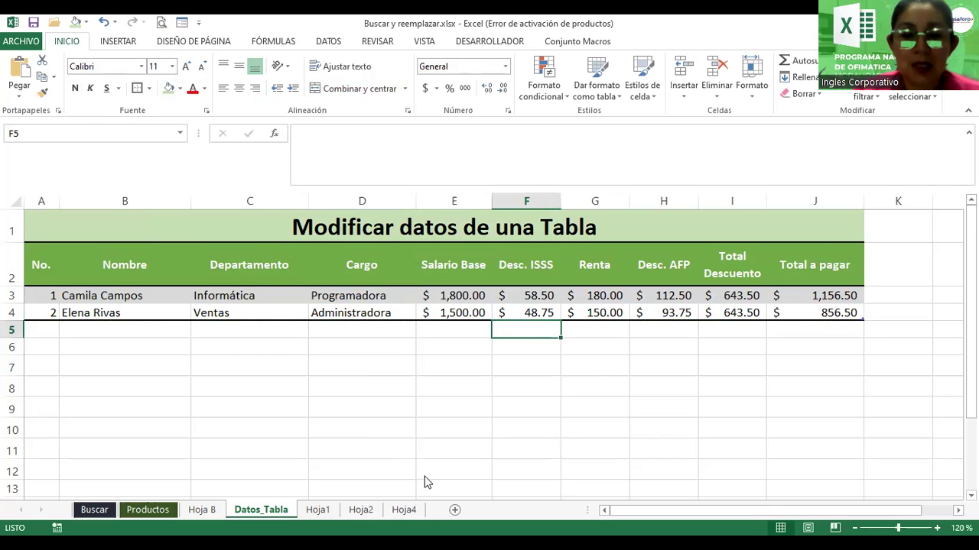
Make the Datos_Tabla tab orange, then step through Hoja1 and Hoja2 to Hoja4.
right_click(247, 514)
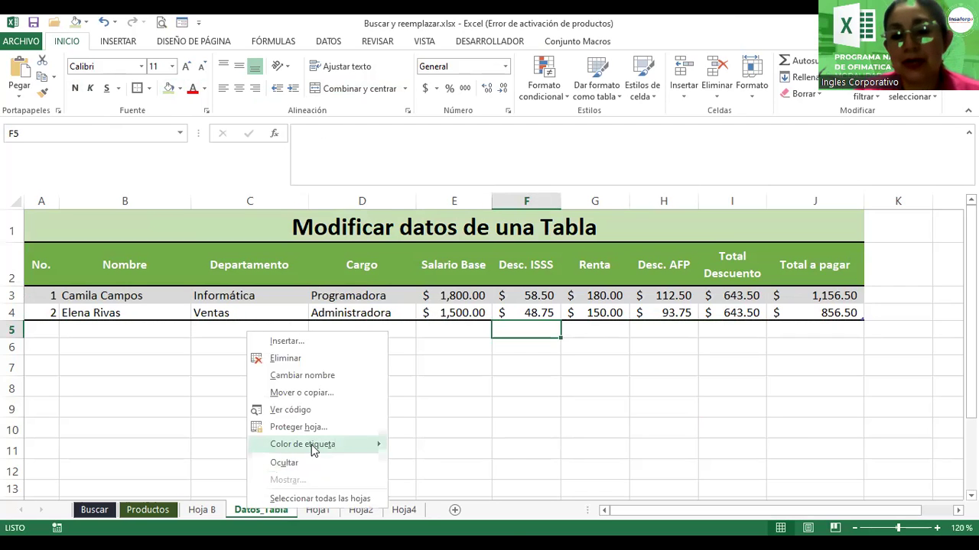
click(455, 459)
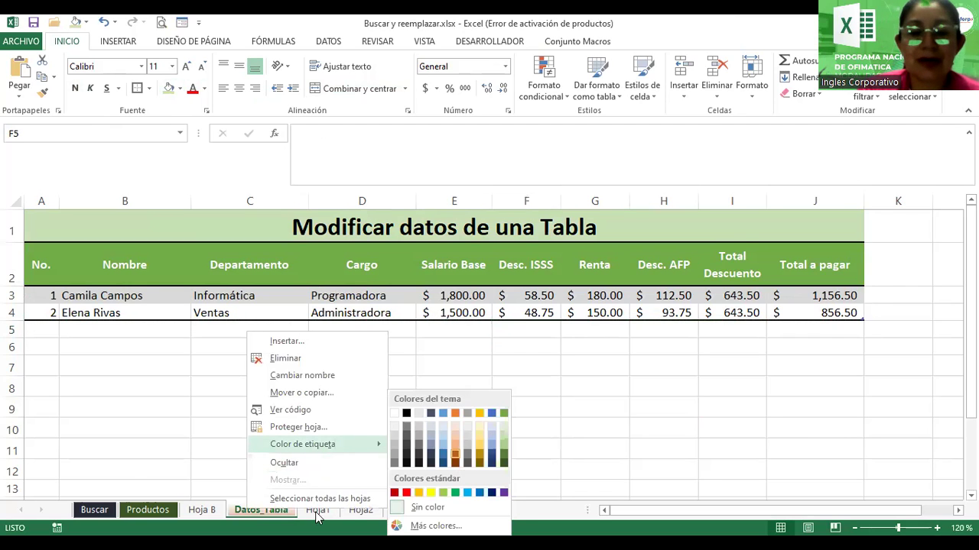
click(318, 510)
click(353, 512)
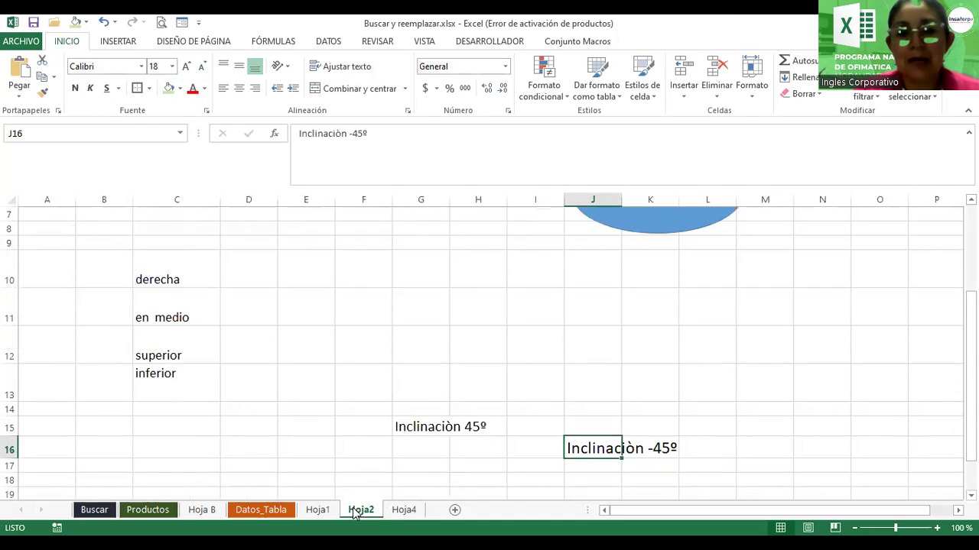
click(404, 511)
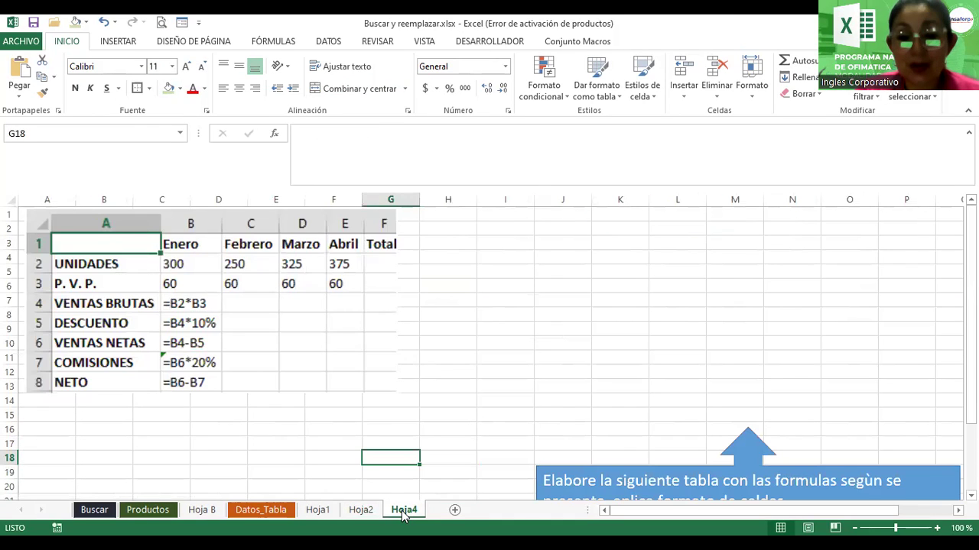
Insert a new sheet after Hoja4 and name it Grupos.
click(454, 510)
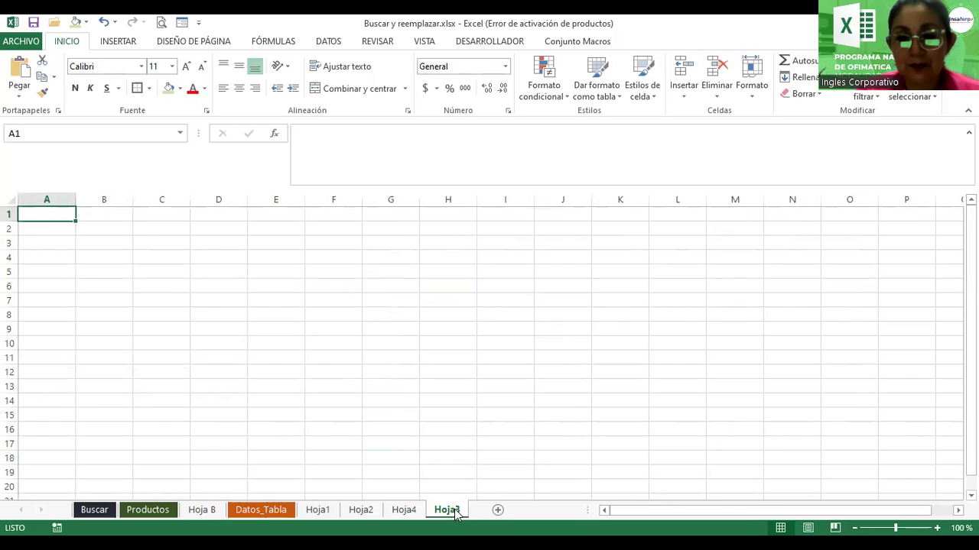
double_click(454, 511)
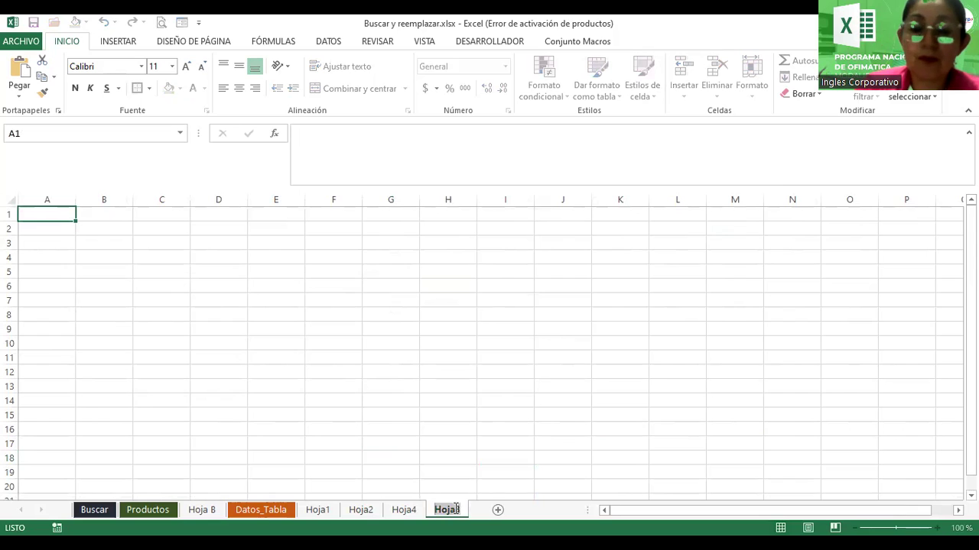
text(Grupos)
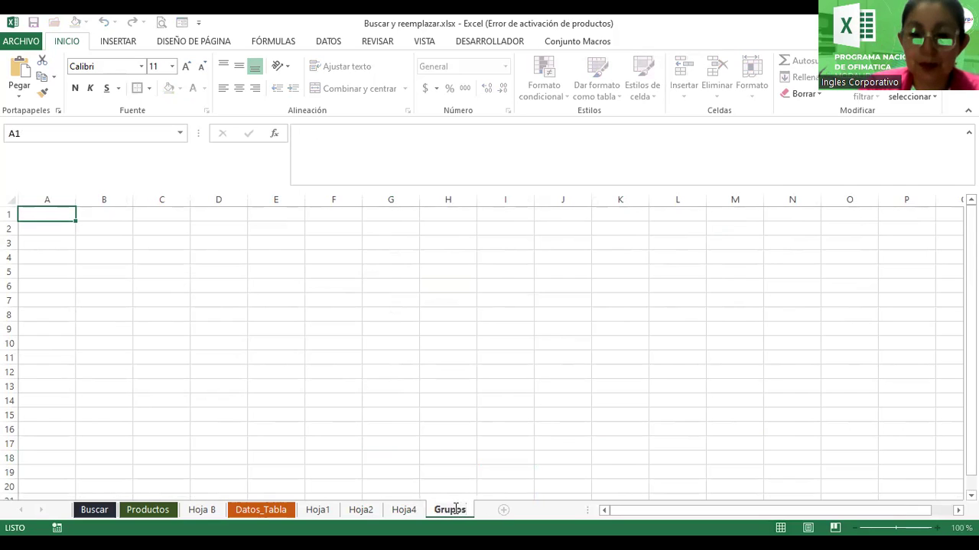
key(Return)
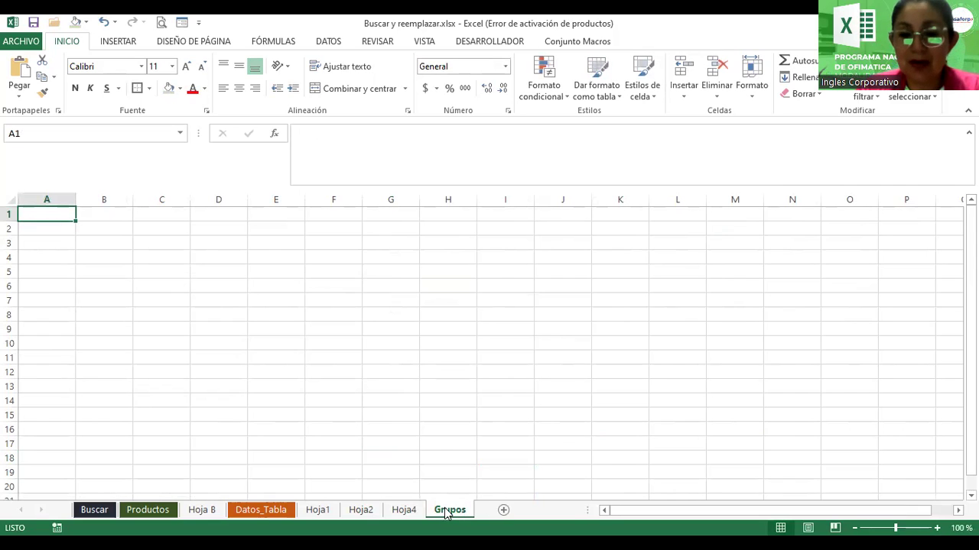
Colour the Grupos sheet tab red via Color de etiqueta and zoom the grid to 170%.
right_click(447, 512)
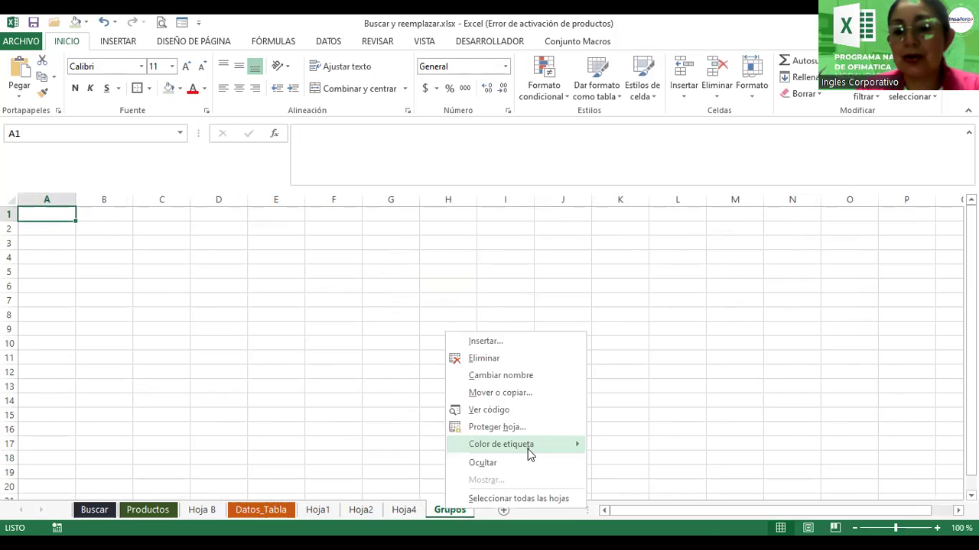
mouse_move(501, 444)
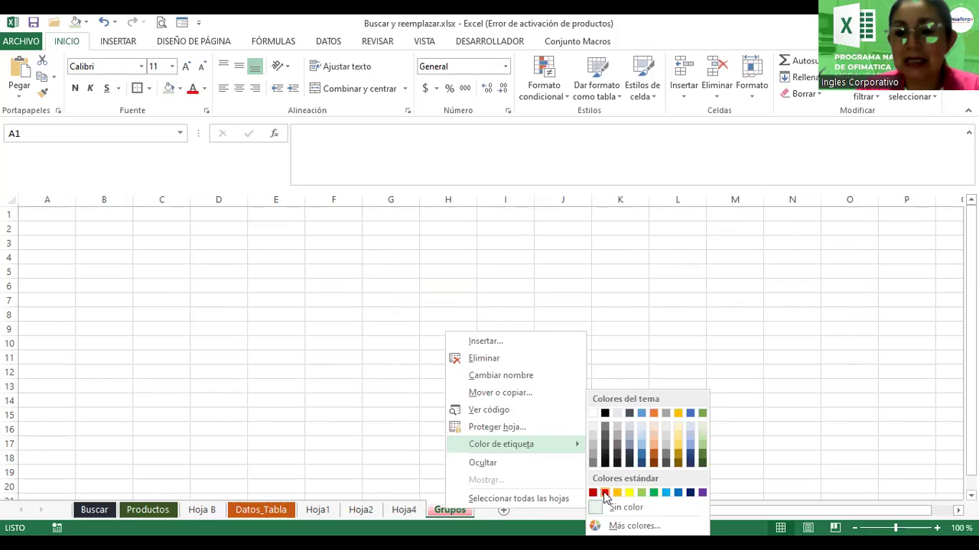
click(572, 312)
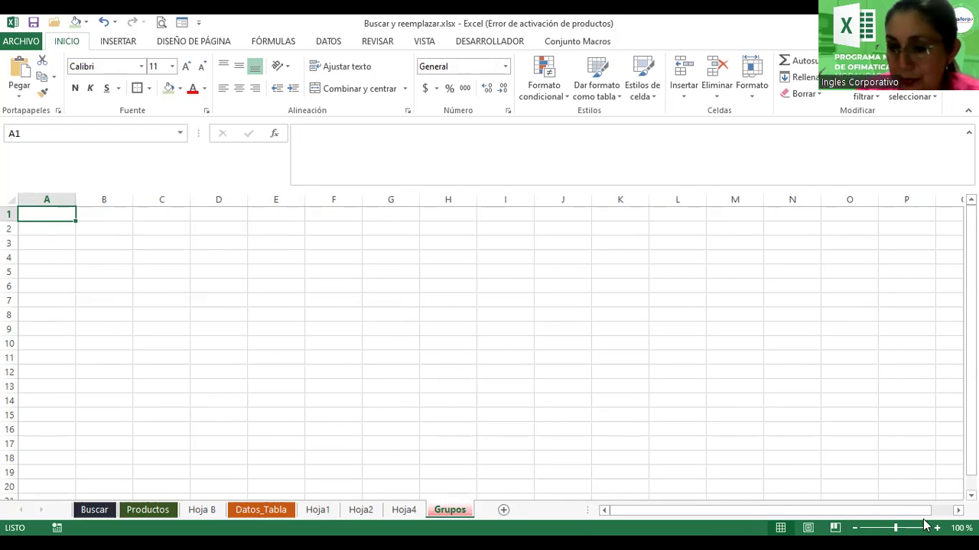
click(936, 528)
click(936, 528)
click(936, 528)
click(936, 527)
click(937, 527)
click(936, 528)
click(937, 527)
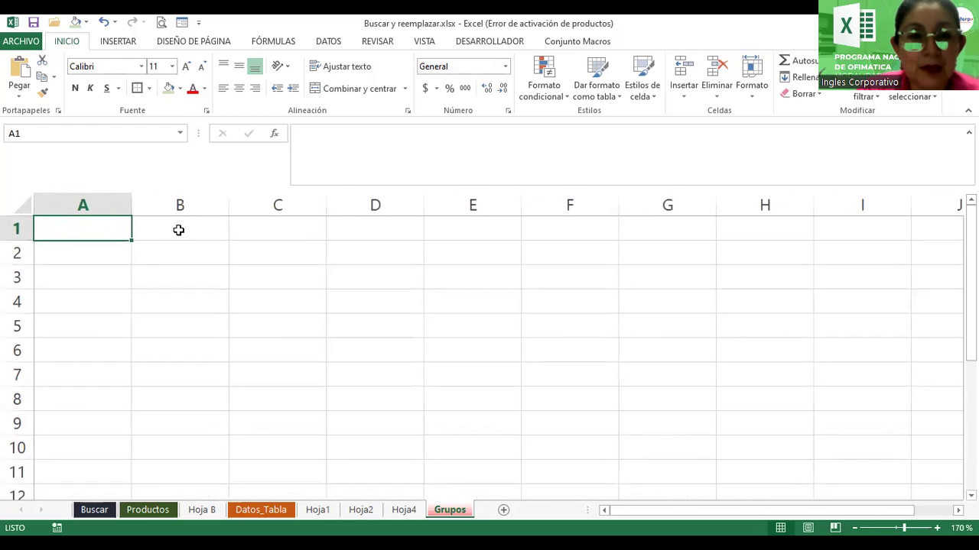
click(66, 256)
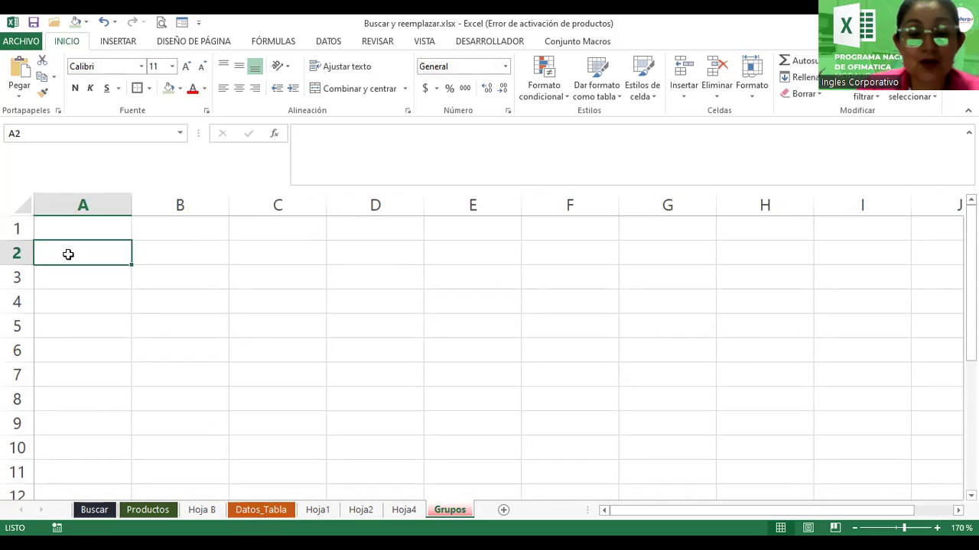
Enter A1 in cell A2, fill the A1–A4 series down column A, and right-align it.
text(A1)
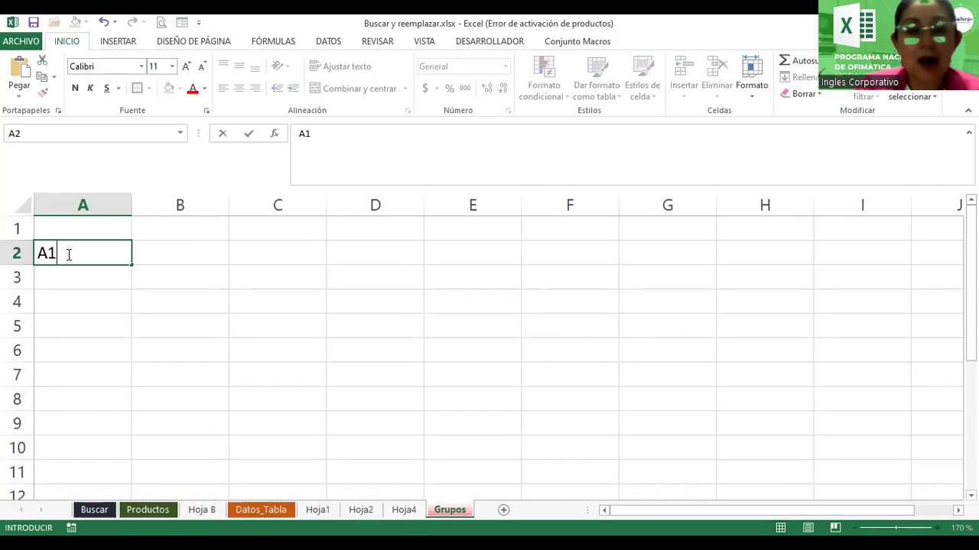
key(Return)
click(68, 254)
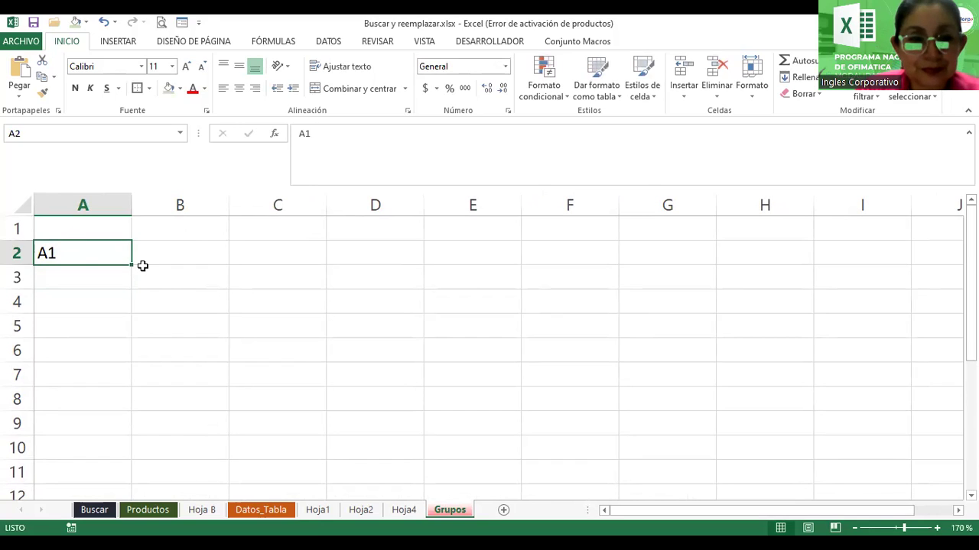
drag(133, 263, 132, 333)
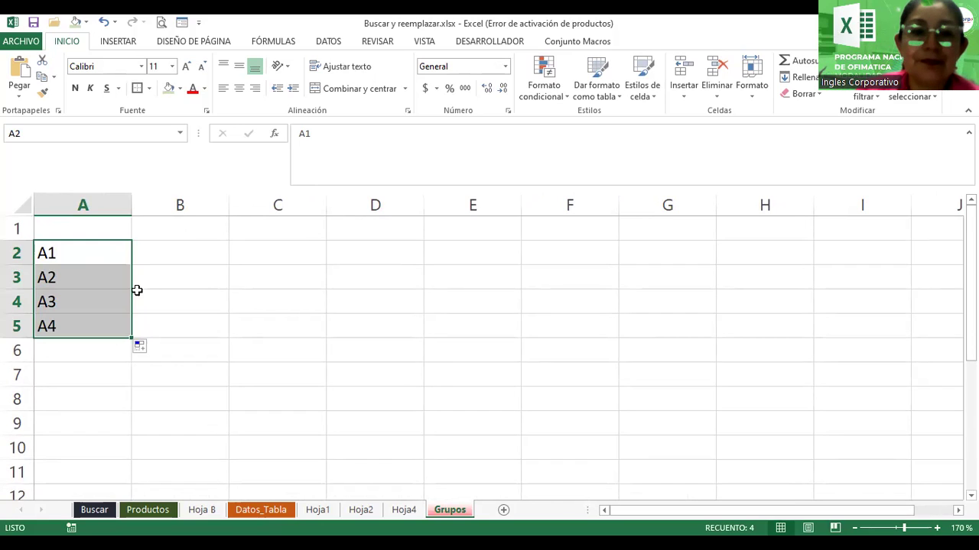
click(255, 89)
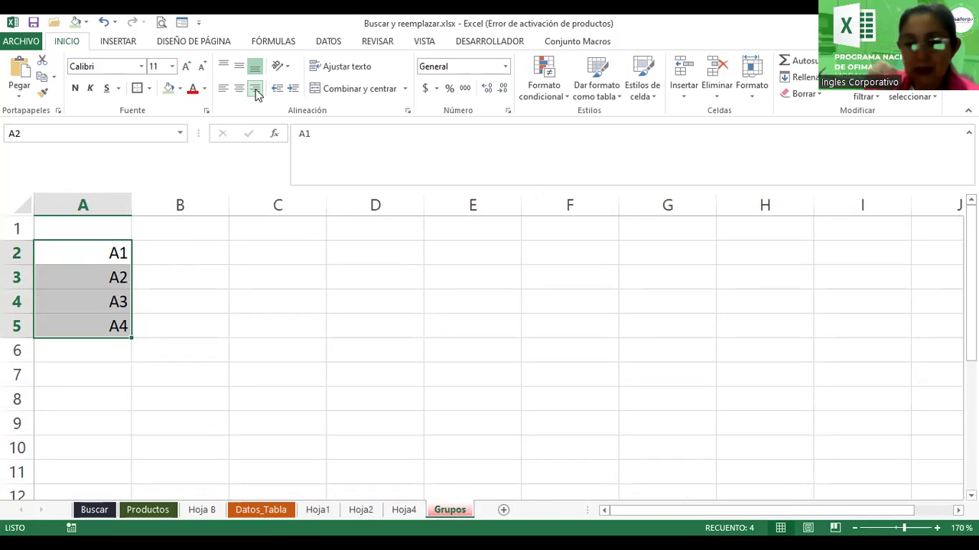
Refill the A1–A4 labels through A5 and make them bold at 12 pt.
click(120, 254)
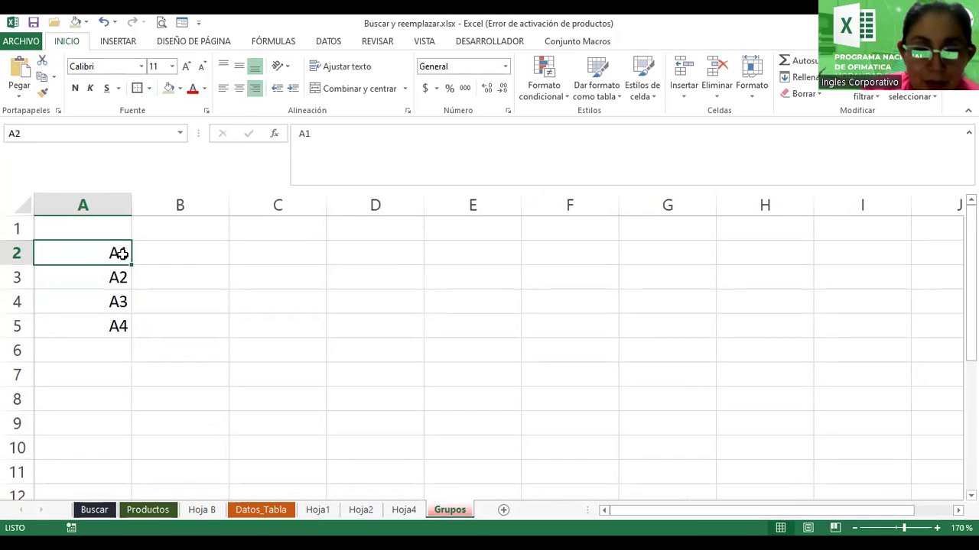
drag(132, 264, 112, 332)
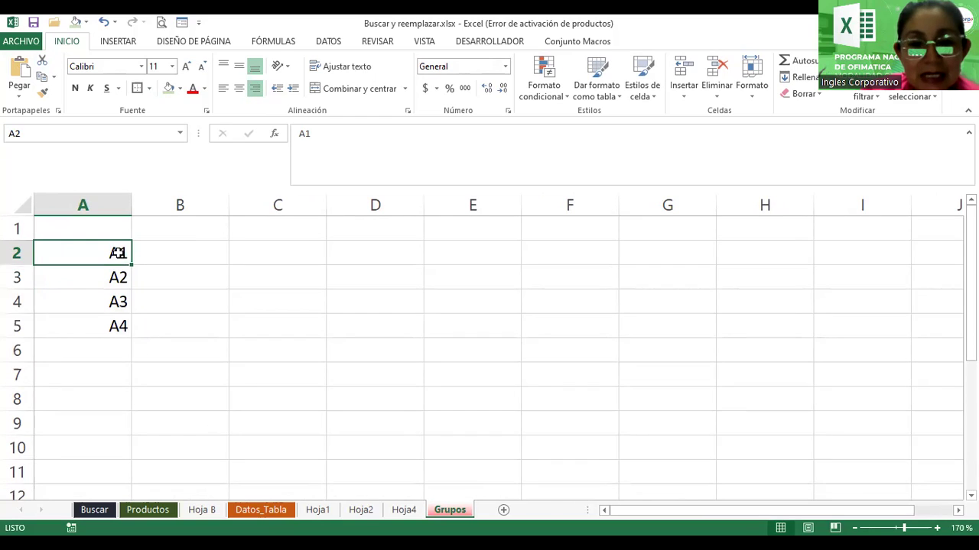
click(75, 88)
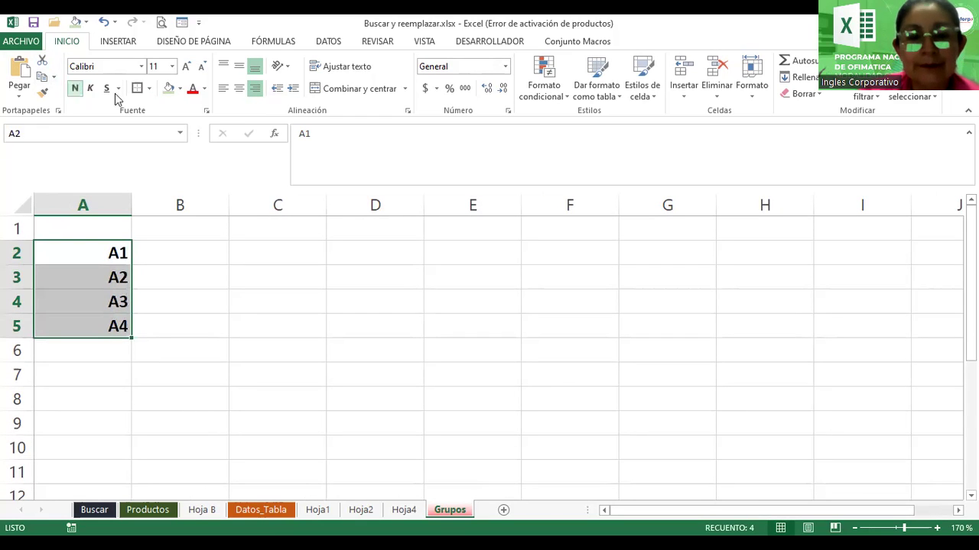
click(187, 71)
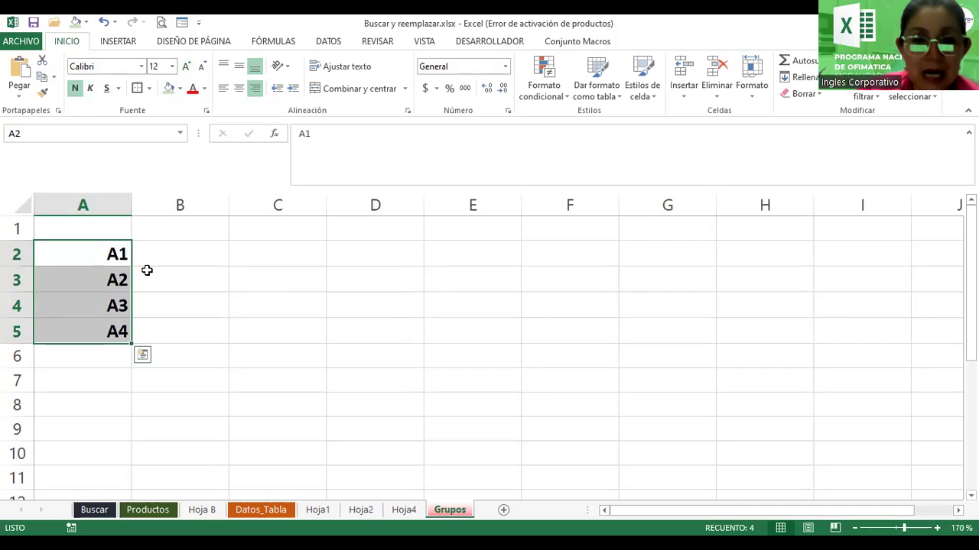
click(198, 230)
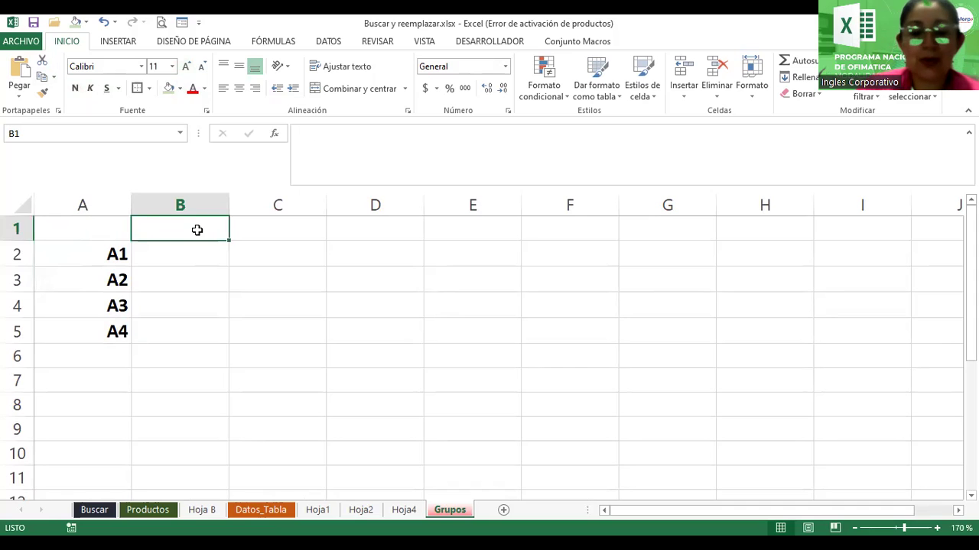
Type the heading Grupo A in B1 and Sudáfrica in B2.
text(Grupo A)
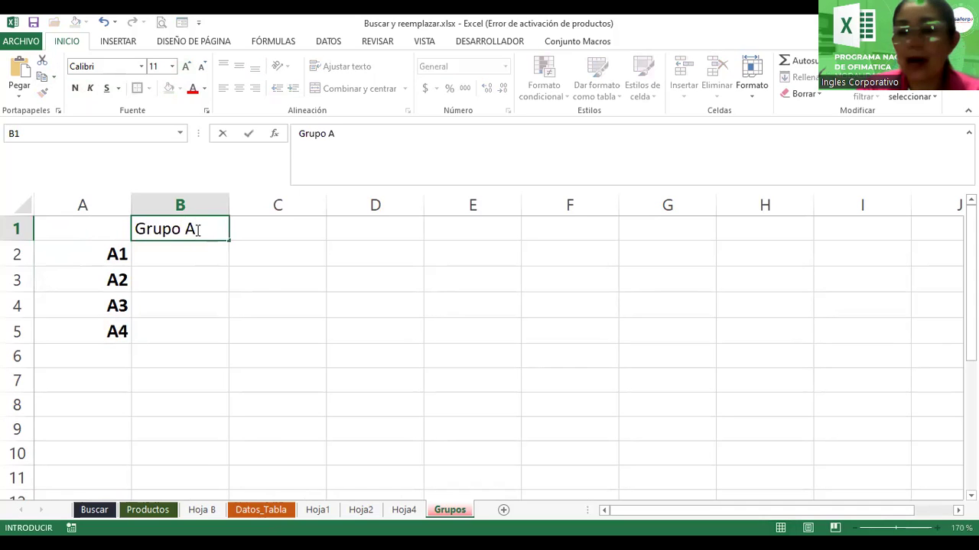
key(Return)
text(Su)
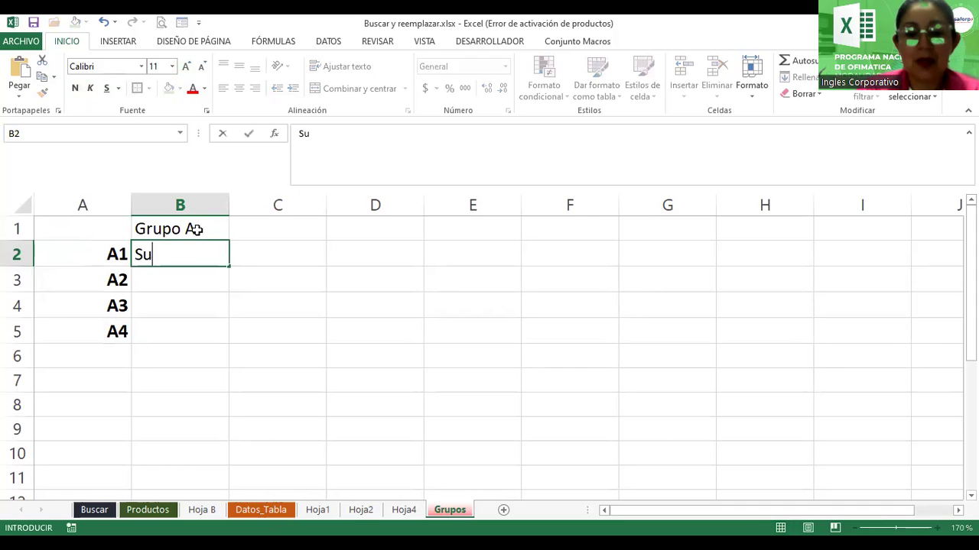
text(dáfrica)
key(Return)
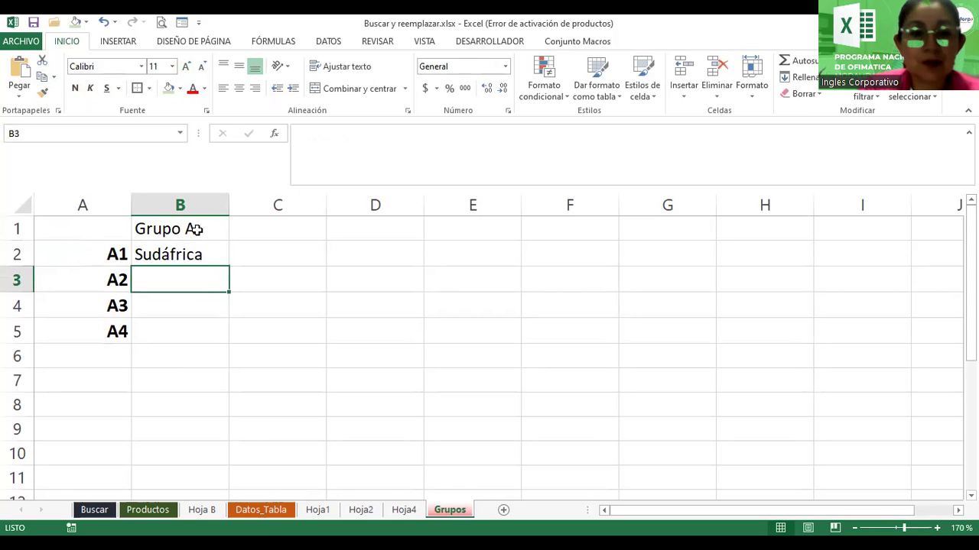
List México, Uruguay and Francia in B3:B5 below Sudáfrica.
text(México)
key(Return)
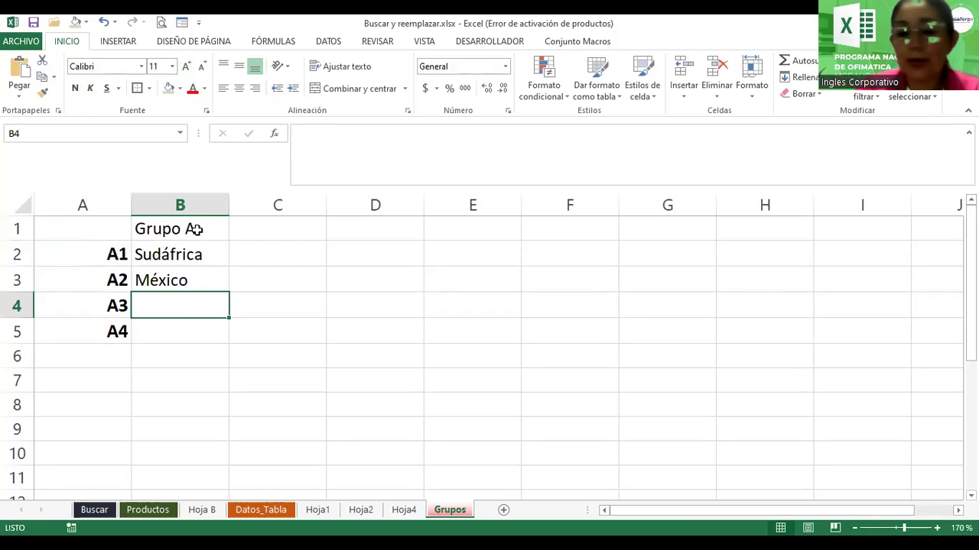
text(Uruguay)
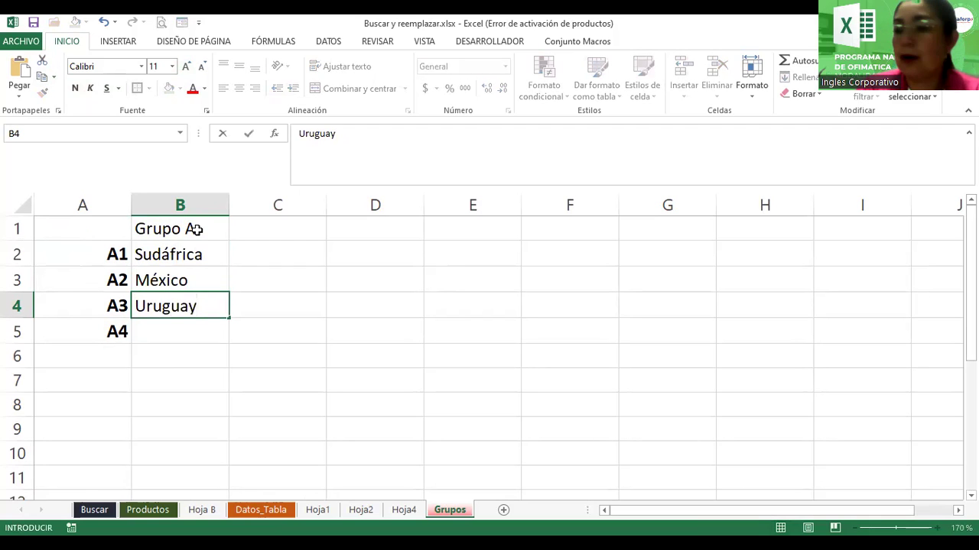
key(Return)
text(Francia)
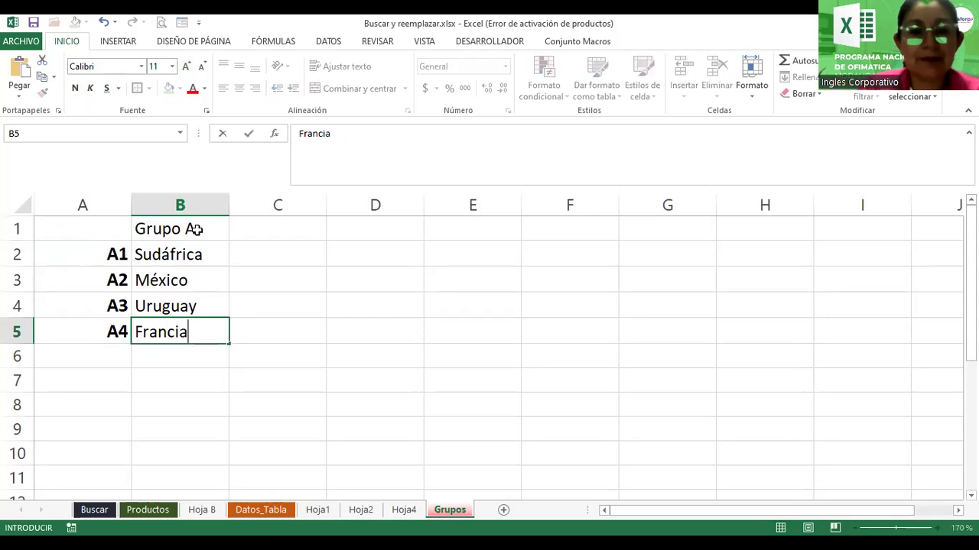
click(263, 249)
click(155, 222)
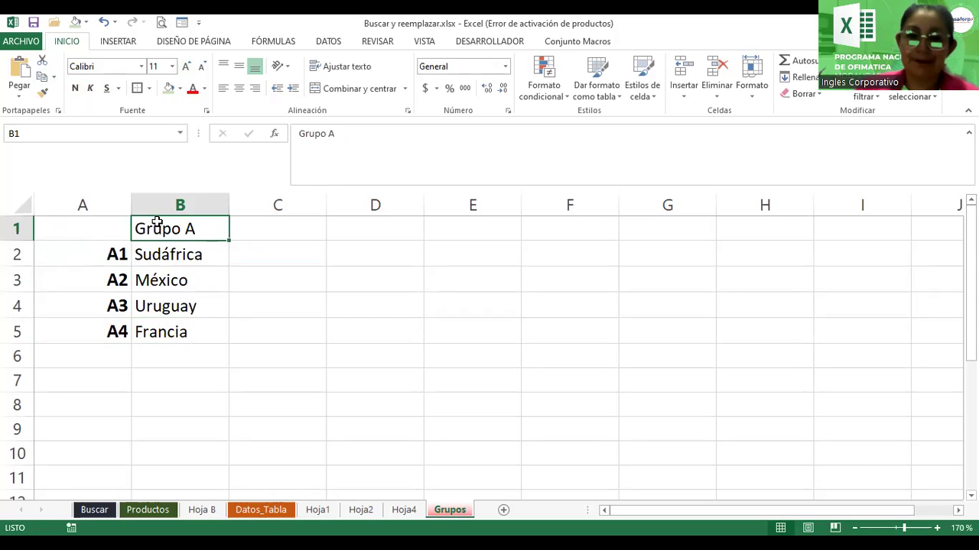
Make the Grupo A heading bold, 14 pt, with white text on a dark red fill.
click(75, 89)
click(187, 68)
click(187, 67)
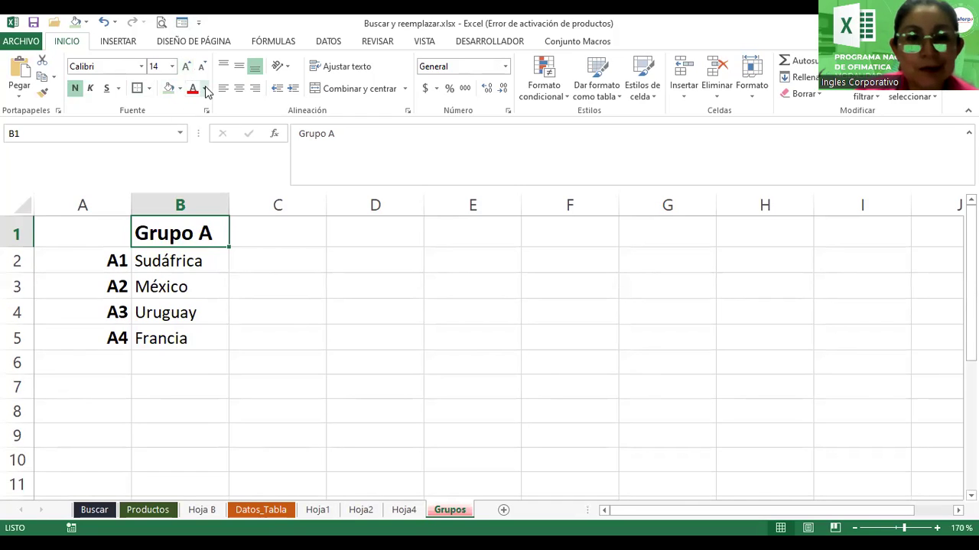
click(205, 89)
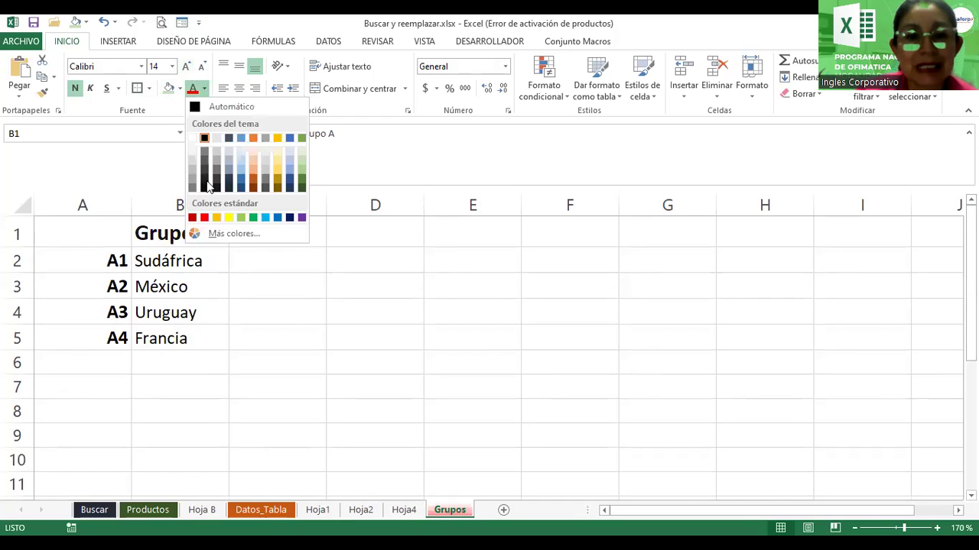
click(192, 137)
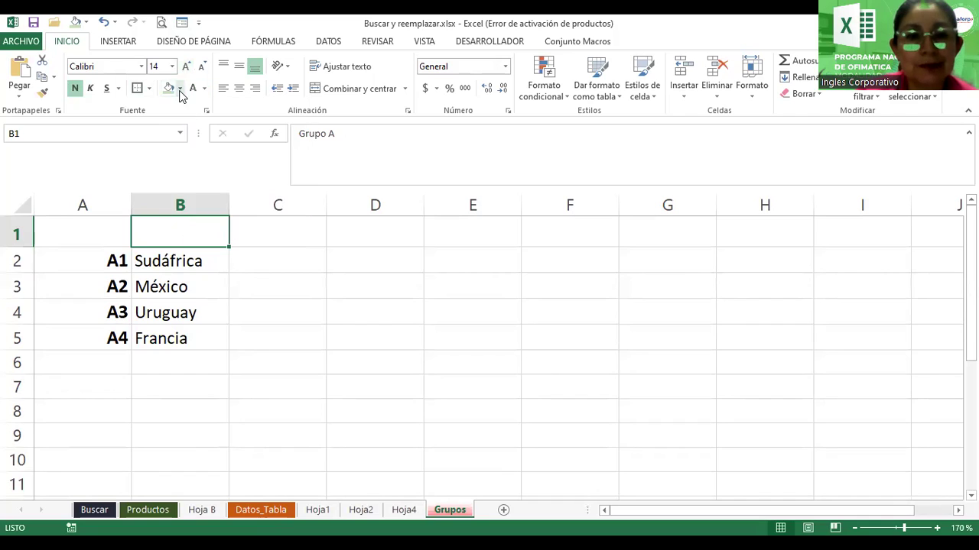
click(179, 89)
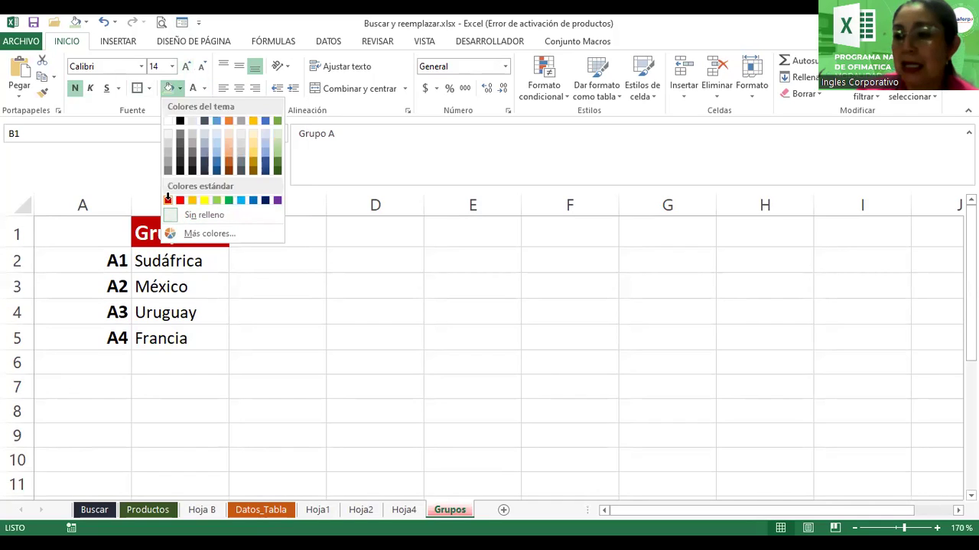
click(167, 198)
Colour the A1–A4 labels in A2:A5 red and narrow column A to fit them.
drag(74, 263, 82, 339)
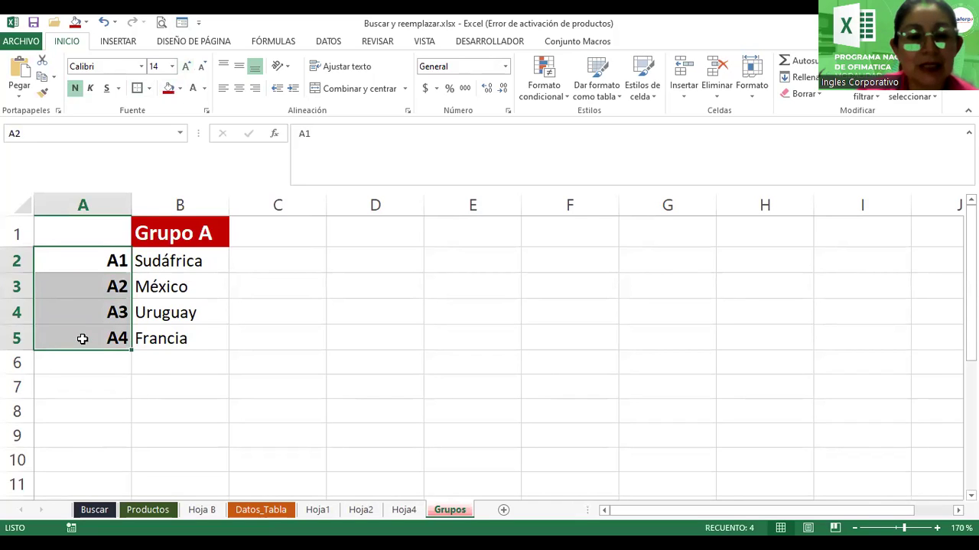
click(204, 93)
click(204, 218)
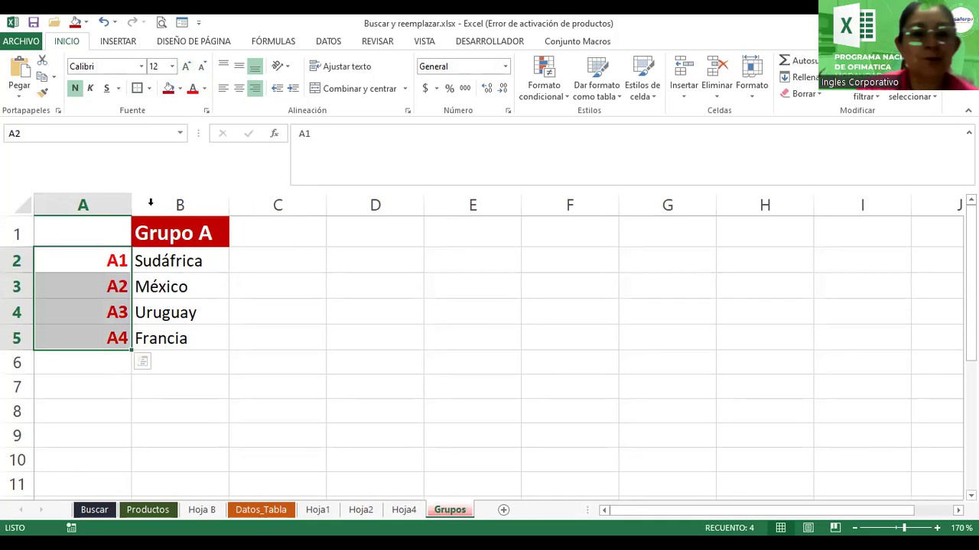
drag(132, 205, 75, 207)
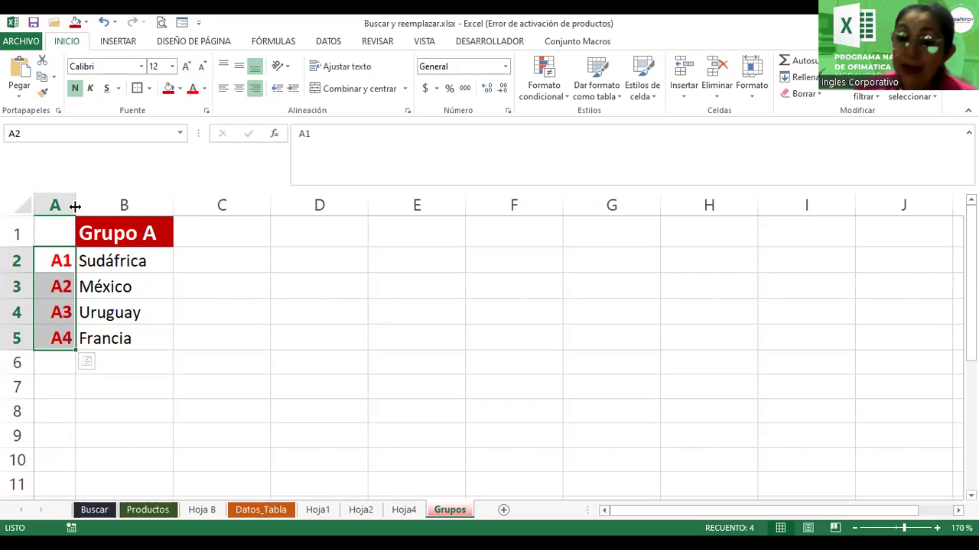
Rotate the Grupo A heading in B1 with the Orientación option Ángulo ascendente.
click(108, 233)
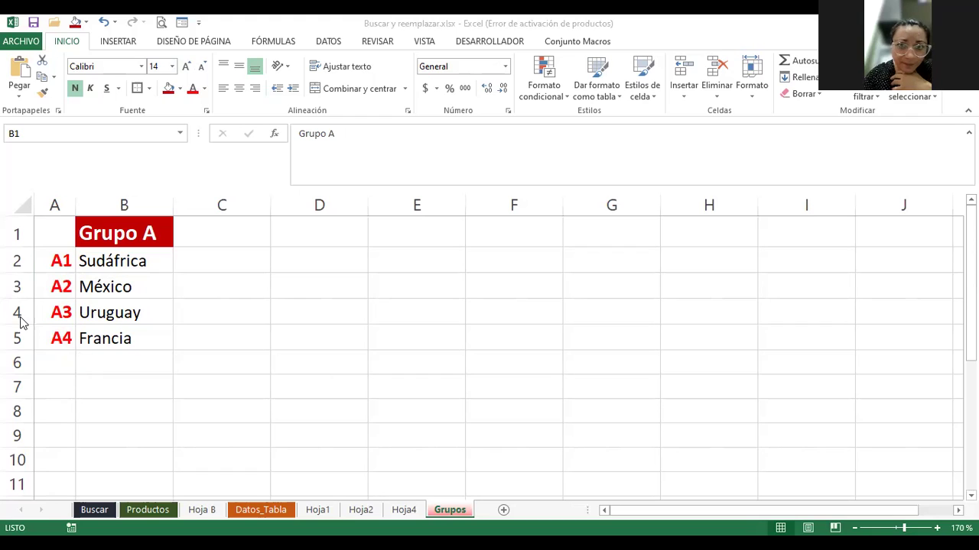
click(111, 240)
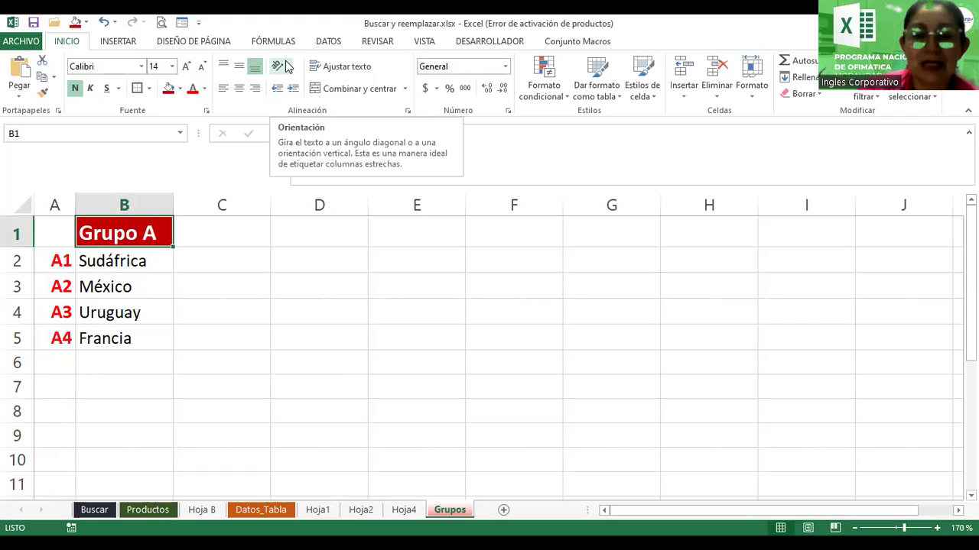
click(285, 68)
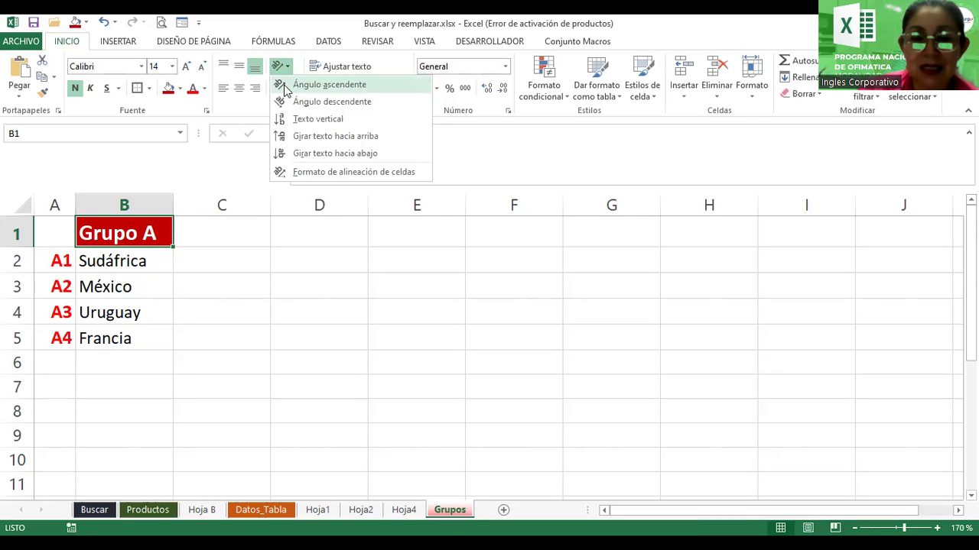
click(285, 86)
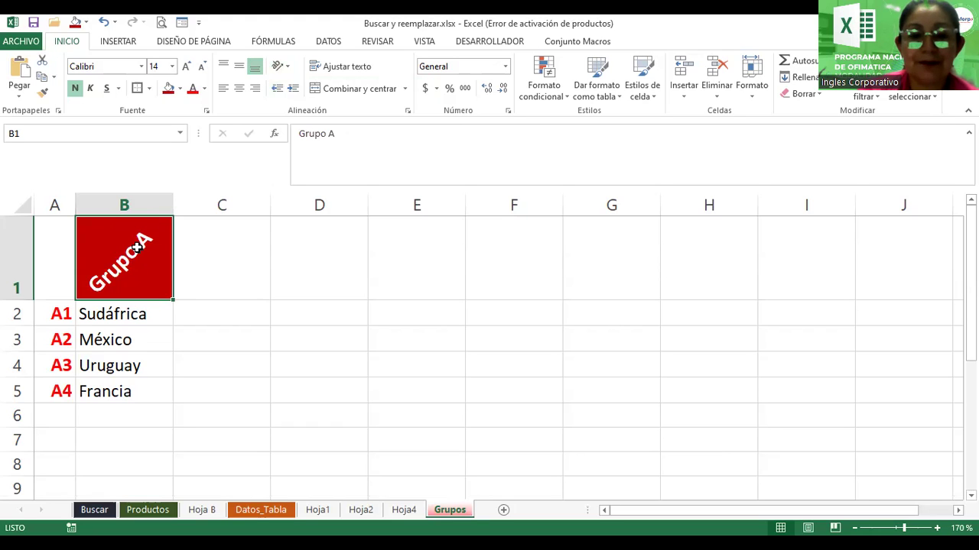
drag(136, 247, 142, 387)
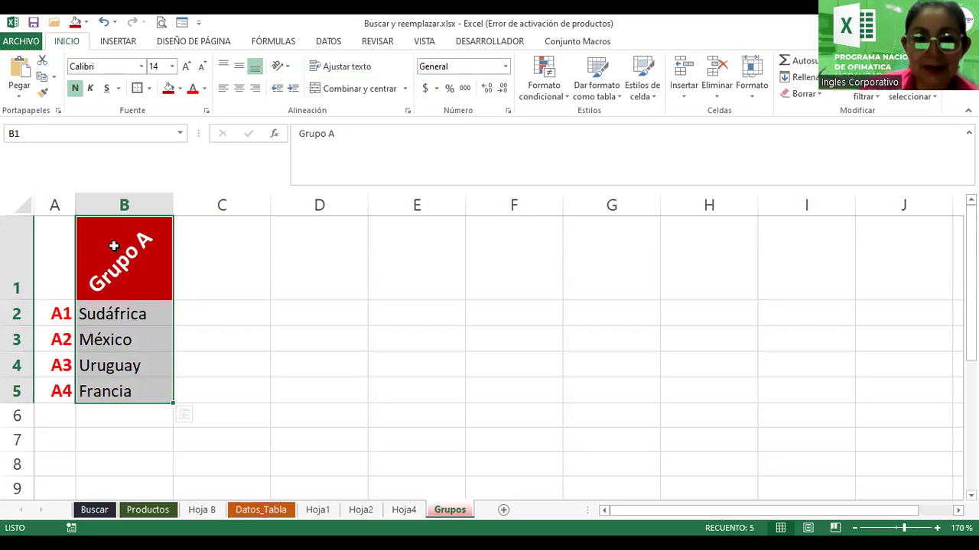
In Formato de celdas > Borde, preview a thick red Contorno outline around B1:B5.
click(206, 110)
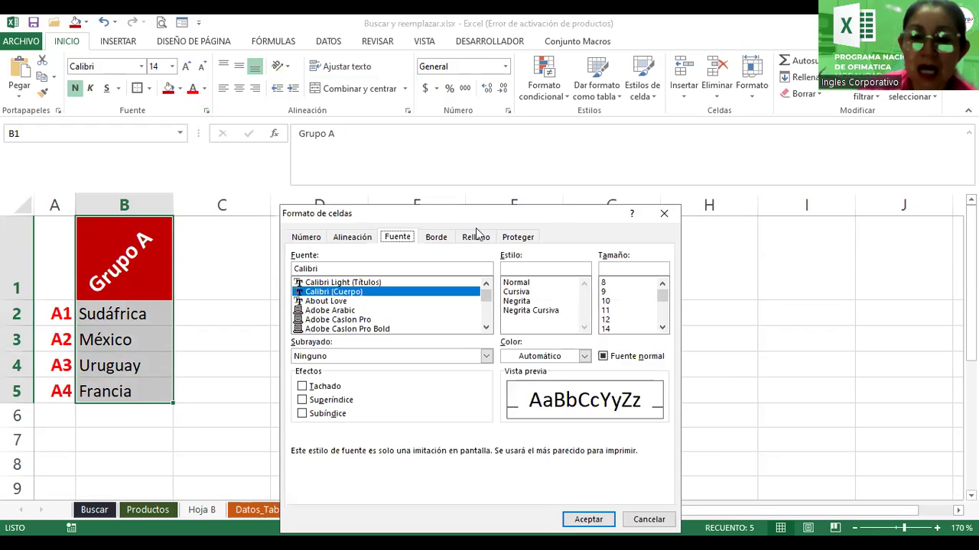
click(436, 237)
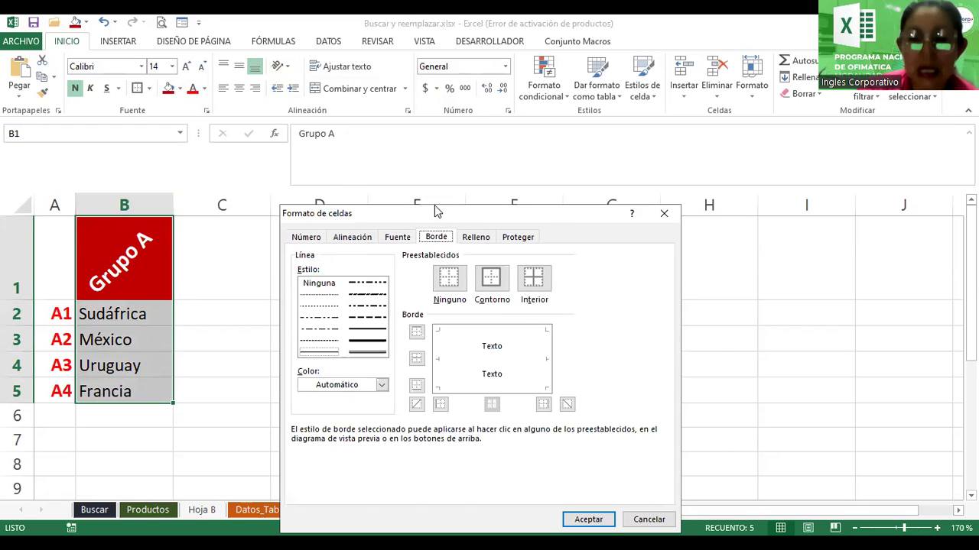
drag(435, 206, 399, 112)
click(330, 247)
click(344, 293)
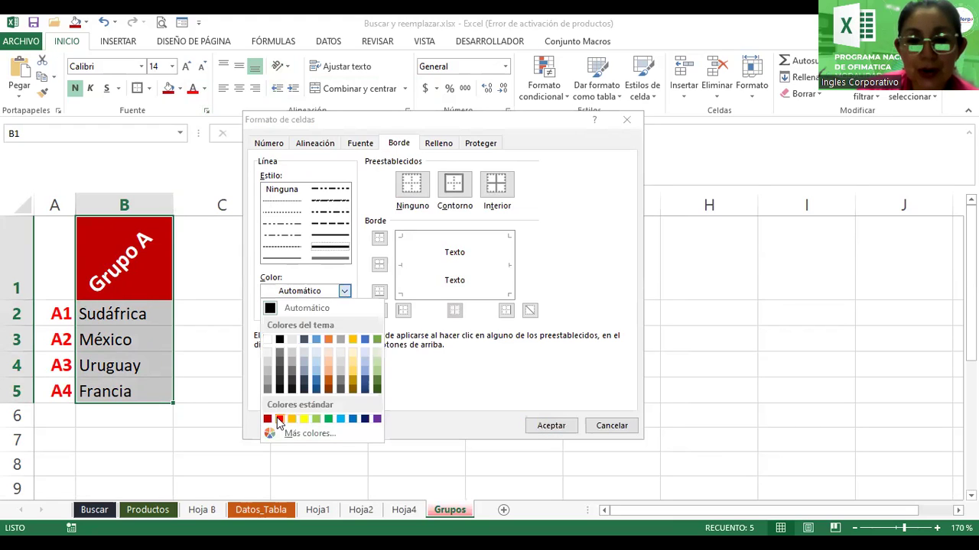
click(279, 420)
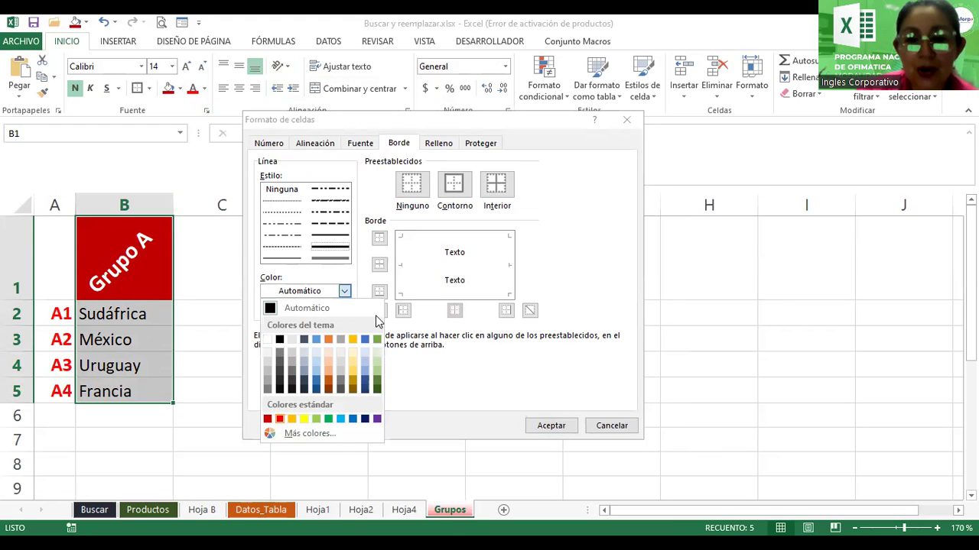
click(452, 189)
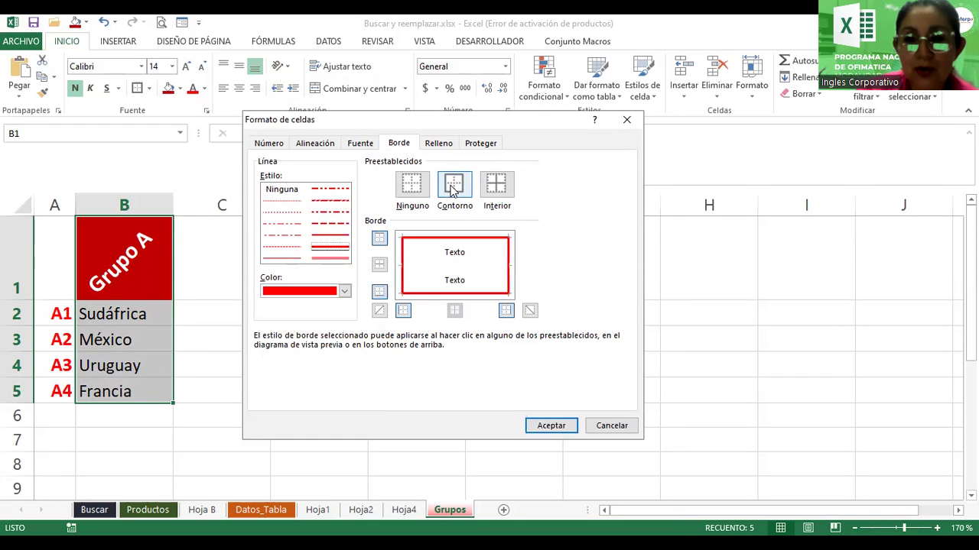
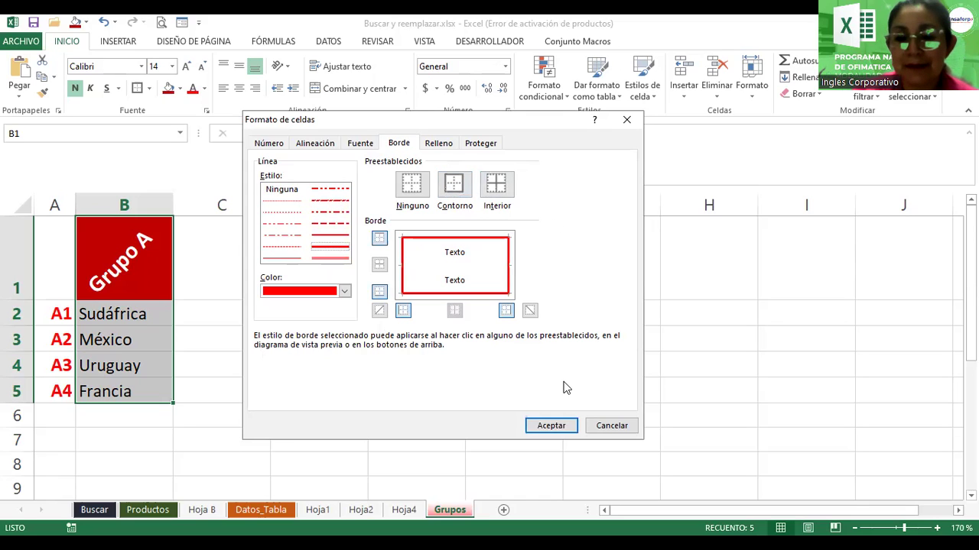
Apply the red border to the Grupo A list in B1:B5.
key(Tab)
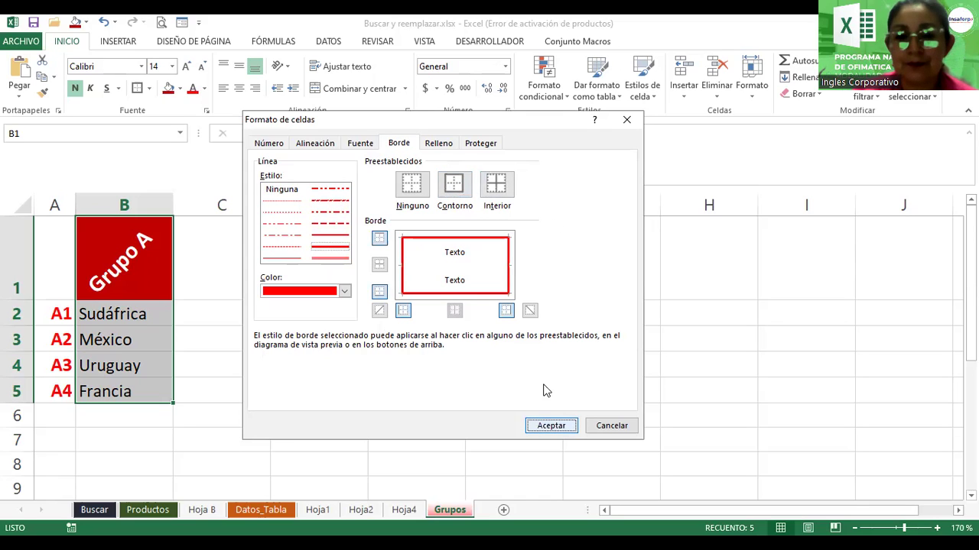
key(Return)
click(253, 294)
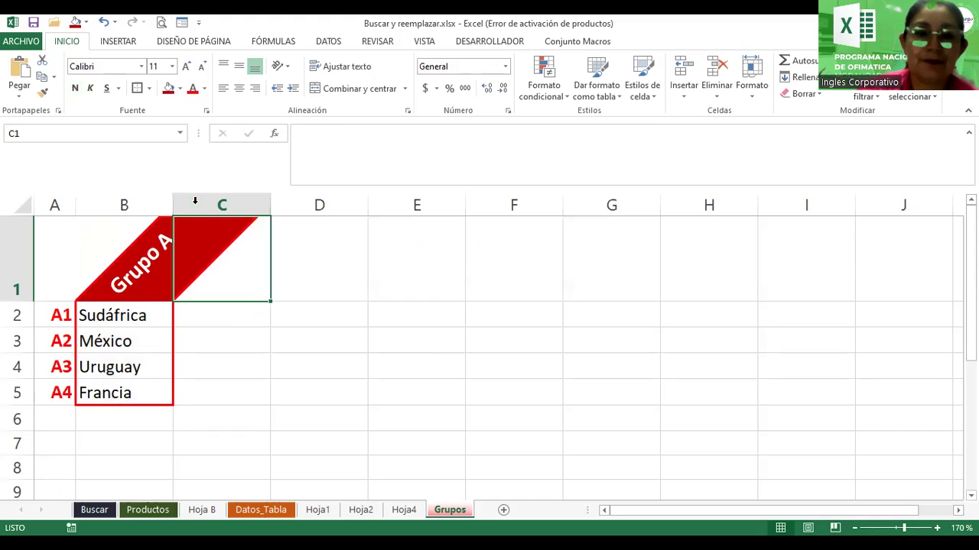
Centre the rotated Grupo A title in B1 and narrow columns B and C.
drag(173, 201, 180, 202)
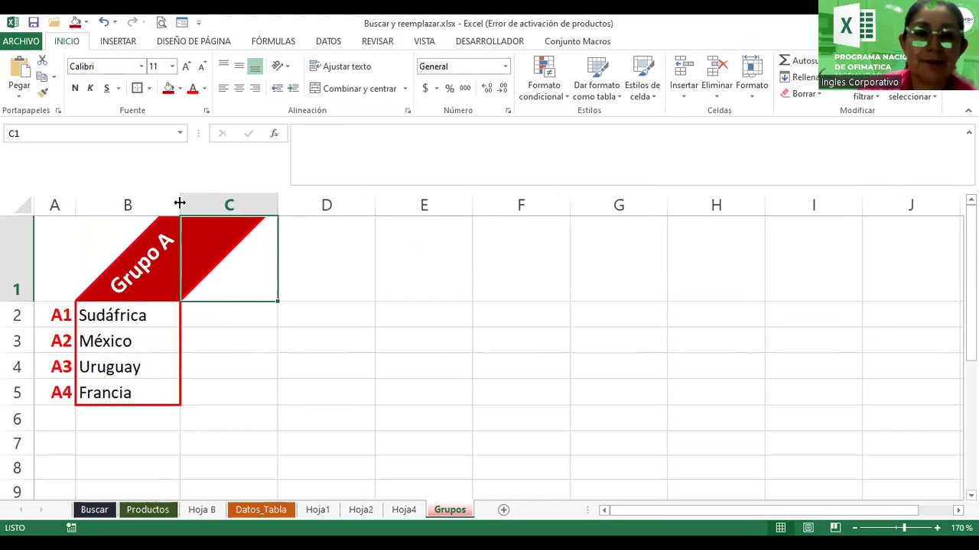
click(393, 314)
click(524, 331)
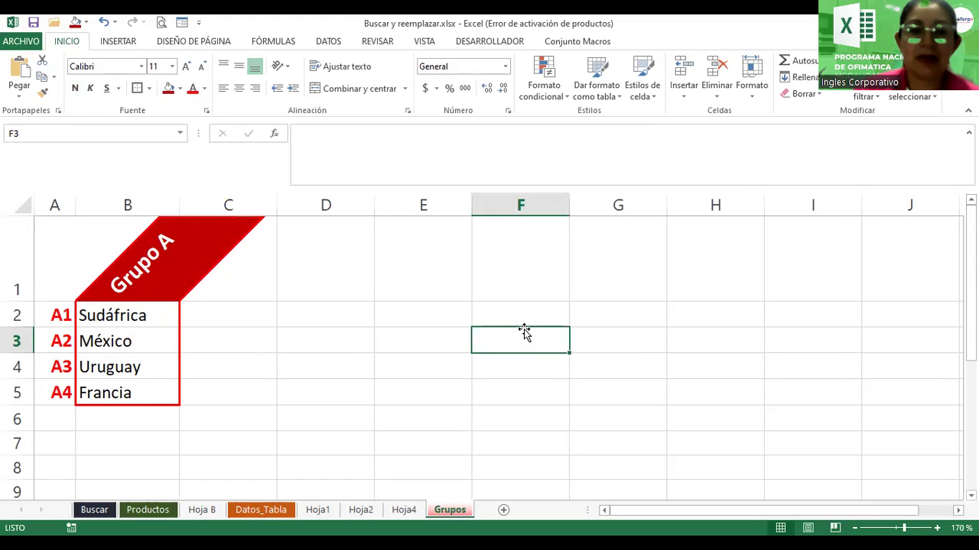
click(147, 255)
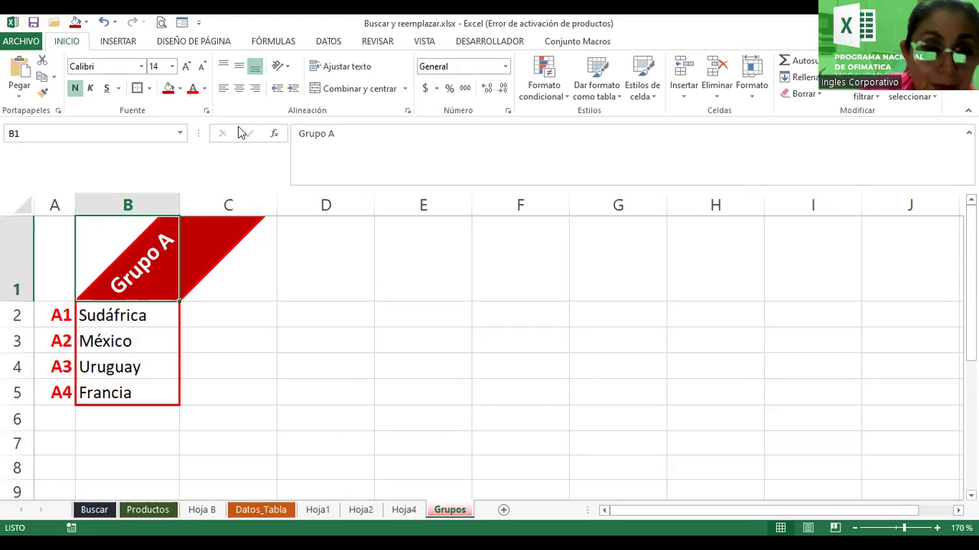
click(240, 90)
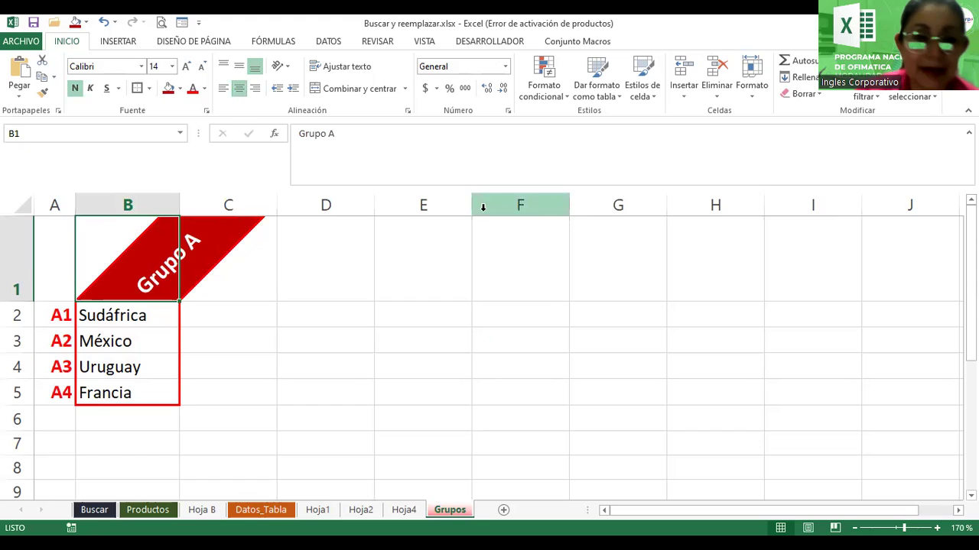
click(480, 295)
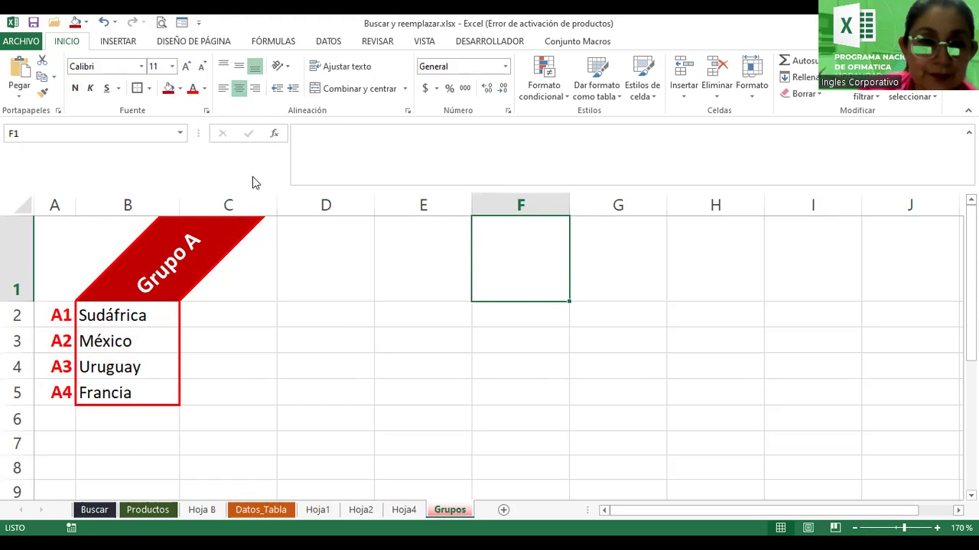
drag(275, 208, 272, 207)
drag(179, 201, 181, 200)
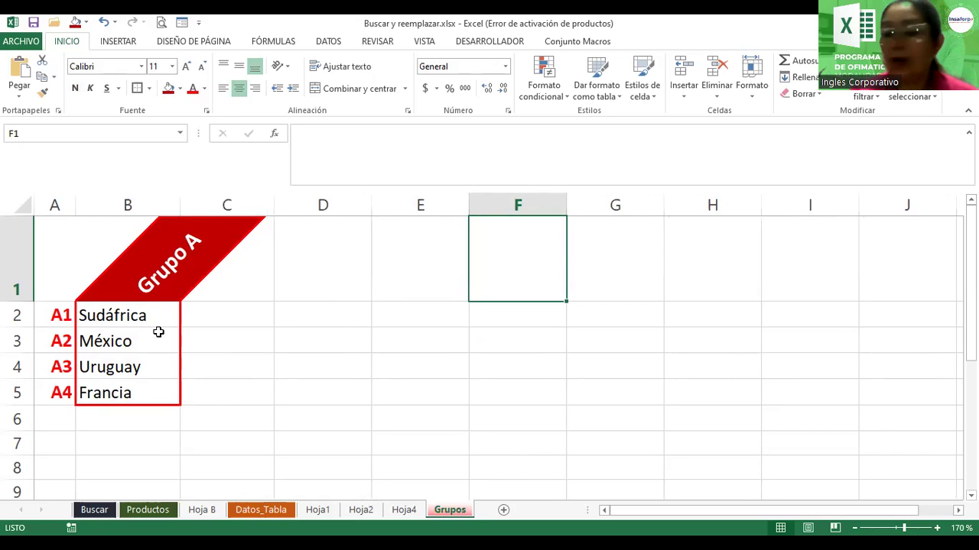
Enter B1 in C2 and fill down so C2:C5 read B1 to B4.
click(244, 313)
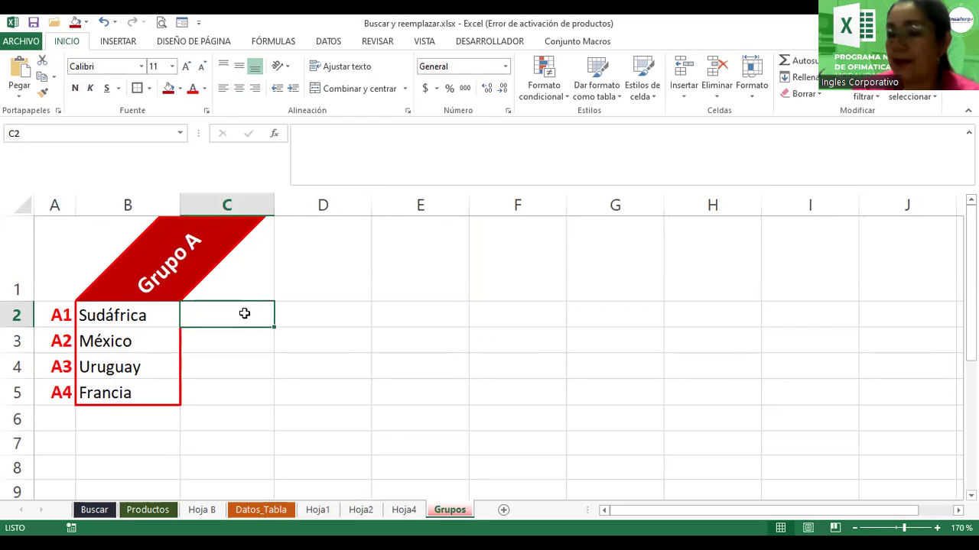
text(B1)
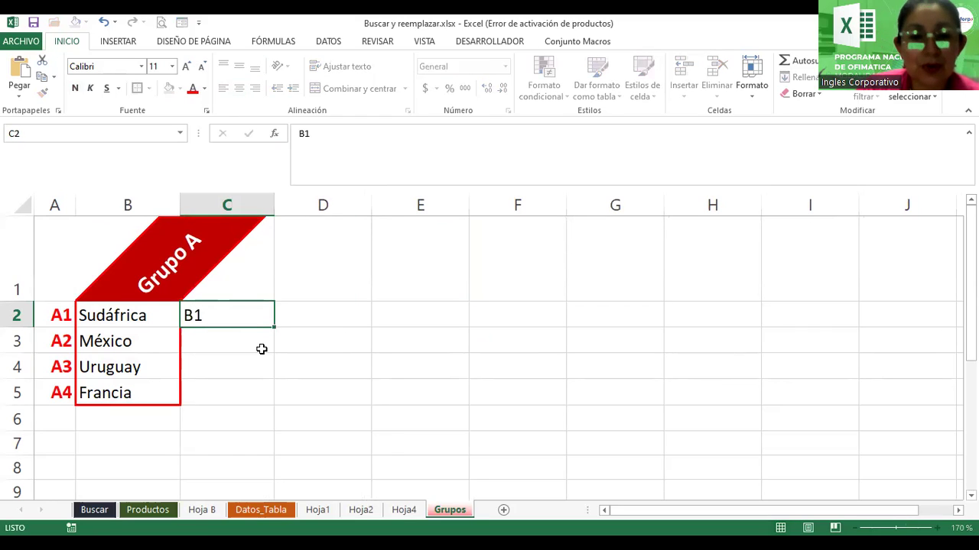
key(Return)
click(257, 318)
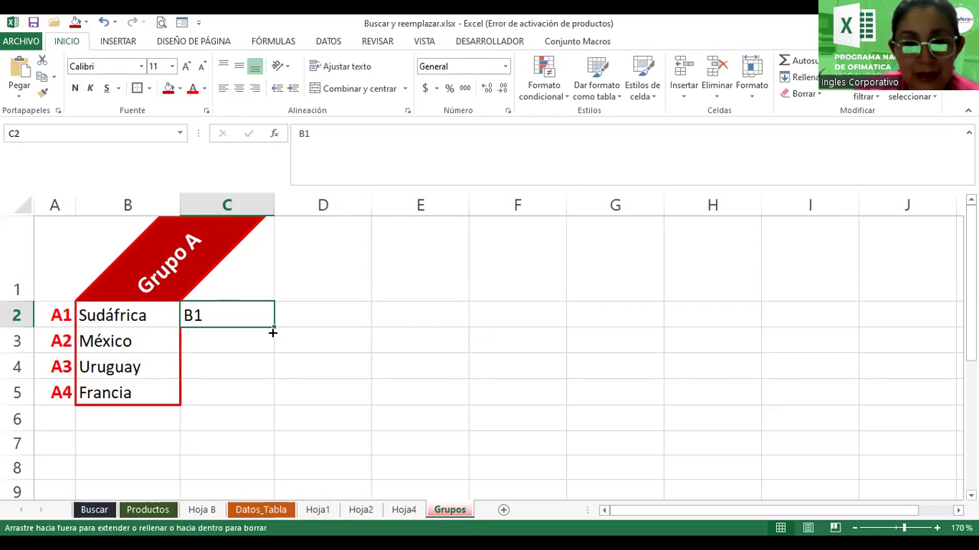
drag(275, 373, 276, 396)
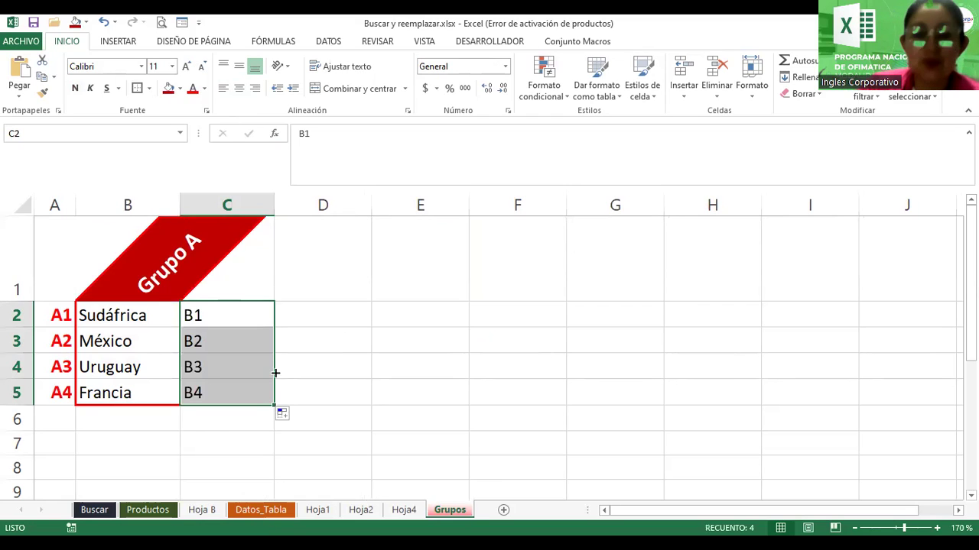
Make the B1–B4 labels right-aligned, bold, brown and size 12.
click(255, 89)
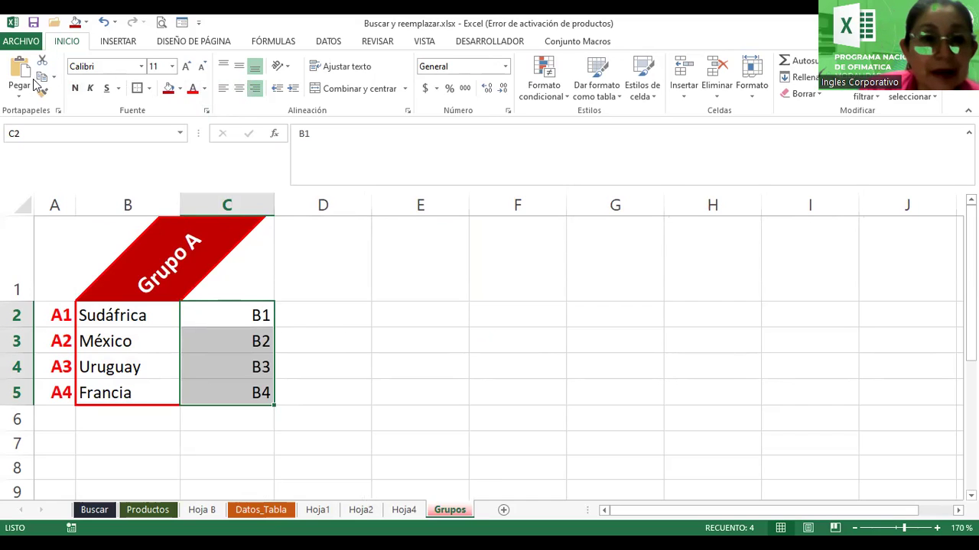
click(75, 87)
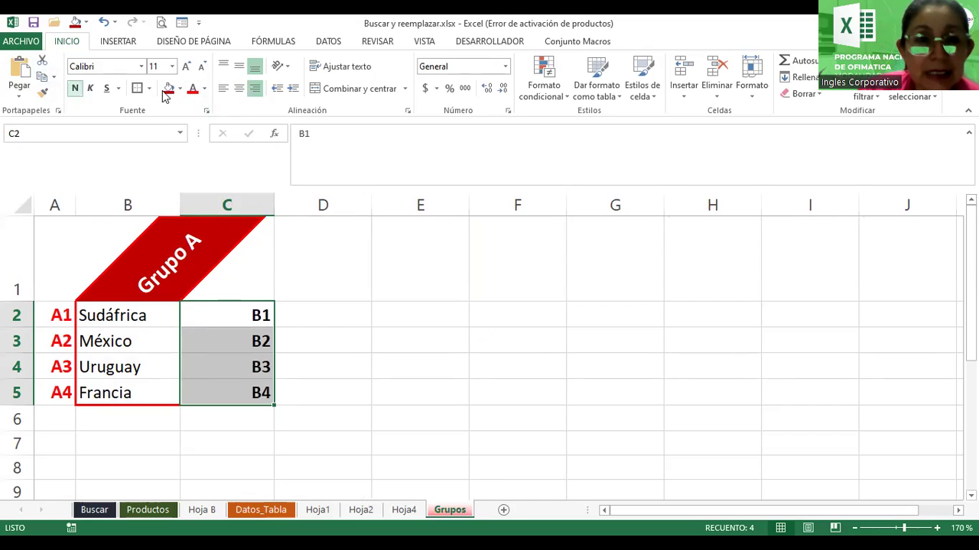
click(204, 89)
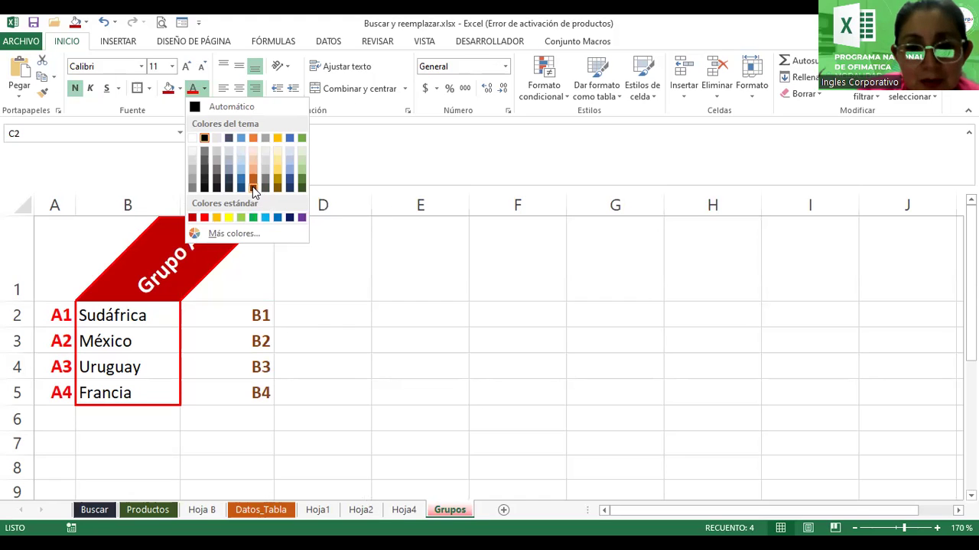
click(253, 187)
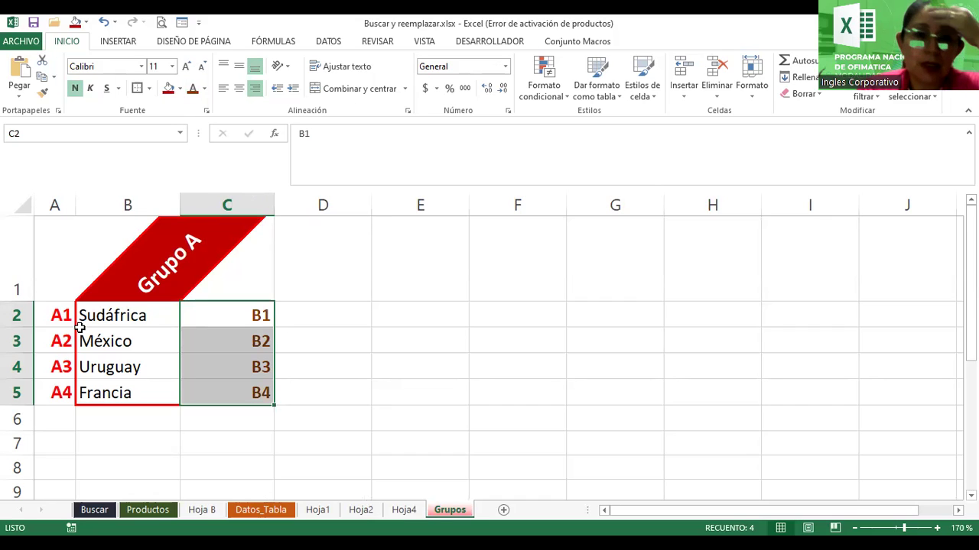
click(57, 328)
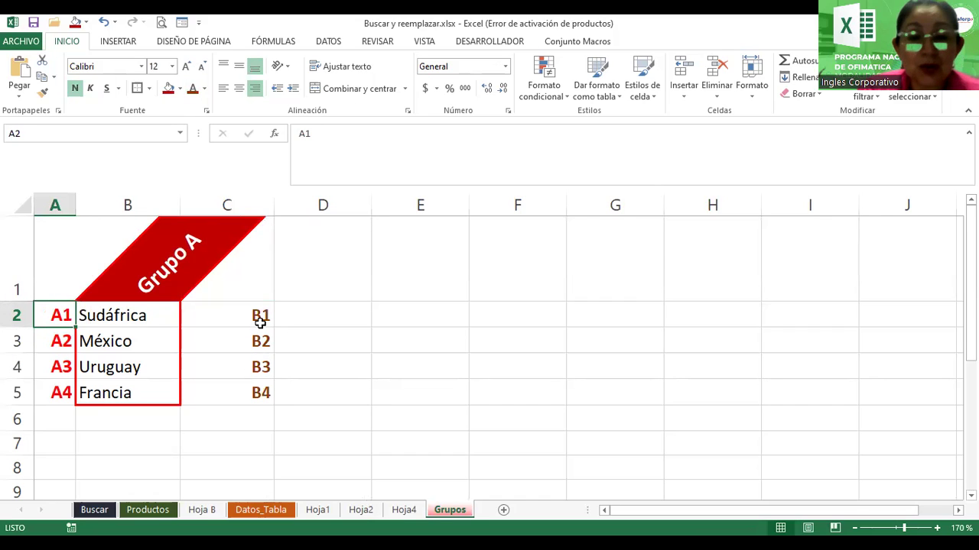
drag(260, 316, 260, 391)
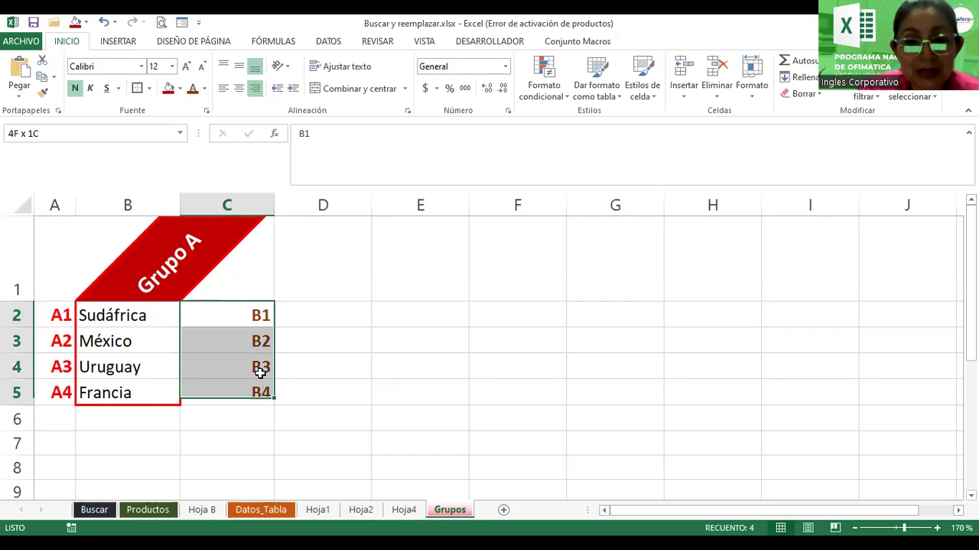
click(185, 66)
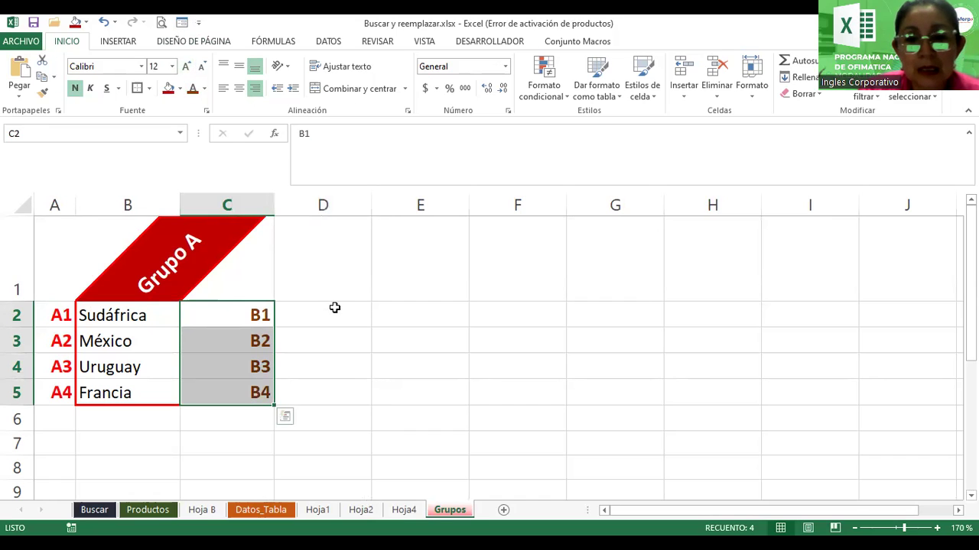
click(333, 316)
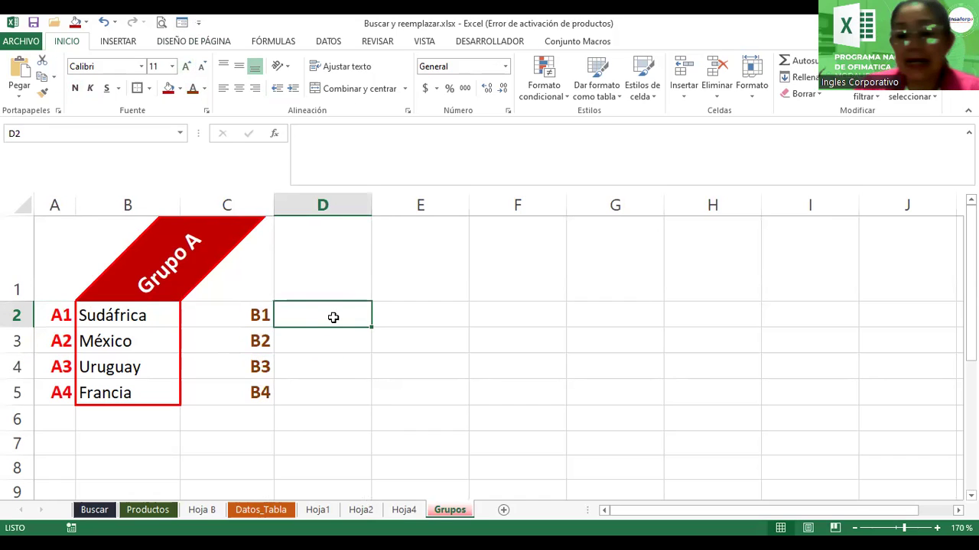
Enter Argentina, Nigeria, Corea Sur and Grecia in D2:D5.
text(Argentina)
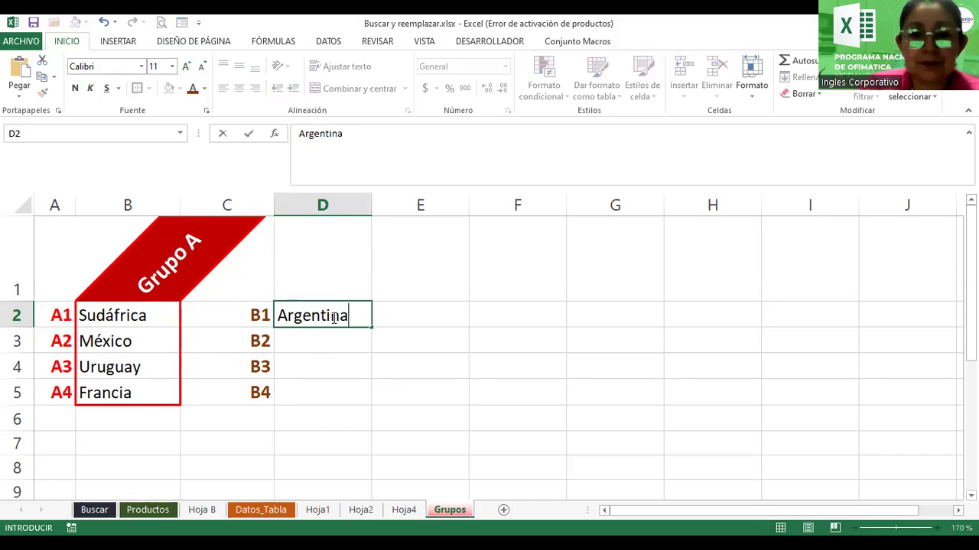
key(Return)
text(Nigeria)
key(Return)
text(Coie)
key(BackSpace)
key(BackSpace)
text(rea Su)
key(Return)
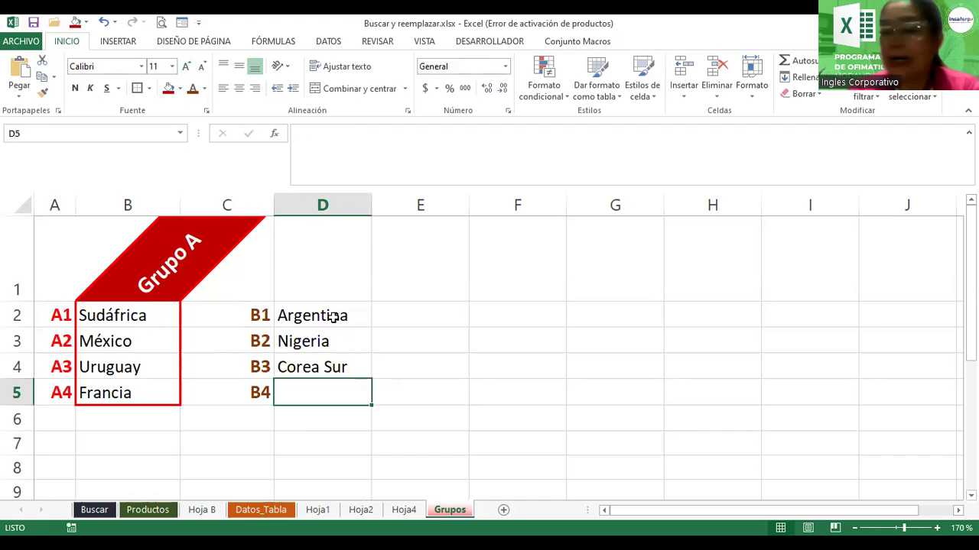
text(Grecia)
key(Return)
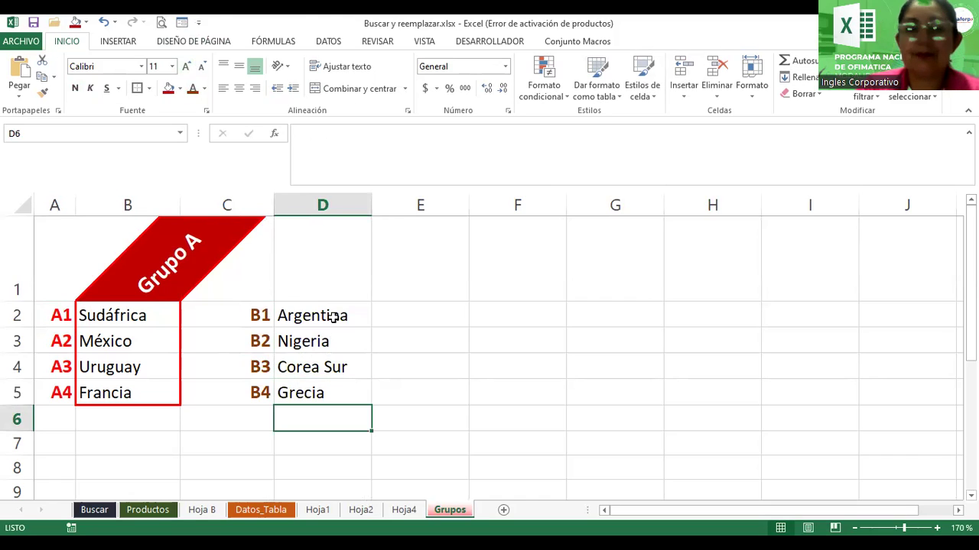
Type the heading 'Grupo B' into D1.
click(339, 255)
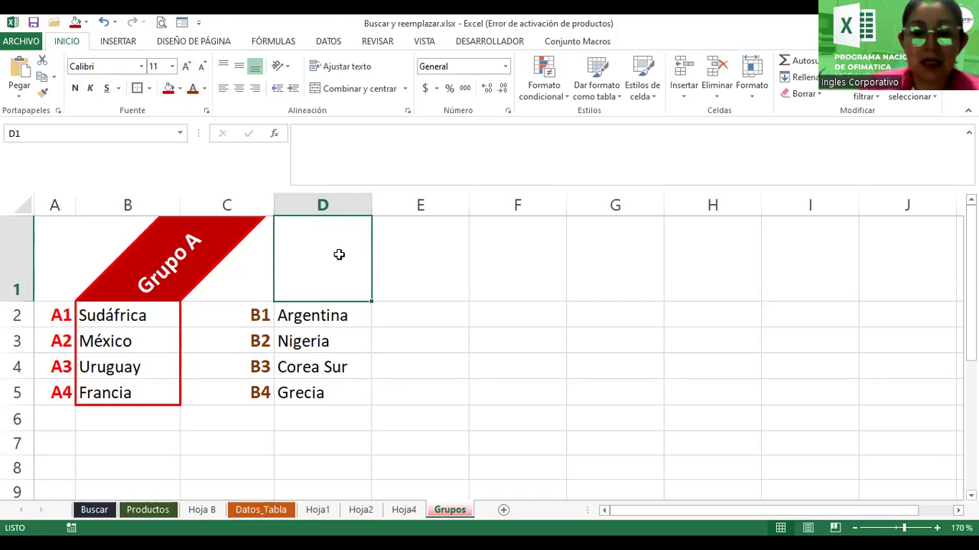
text(T)
key(BackSpace)
text(gru)
key(BackSpace)
key(BackSpace)
key(BackSpace)
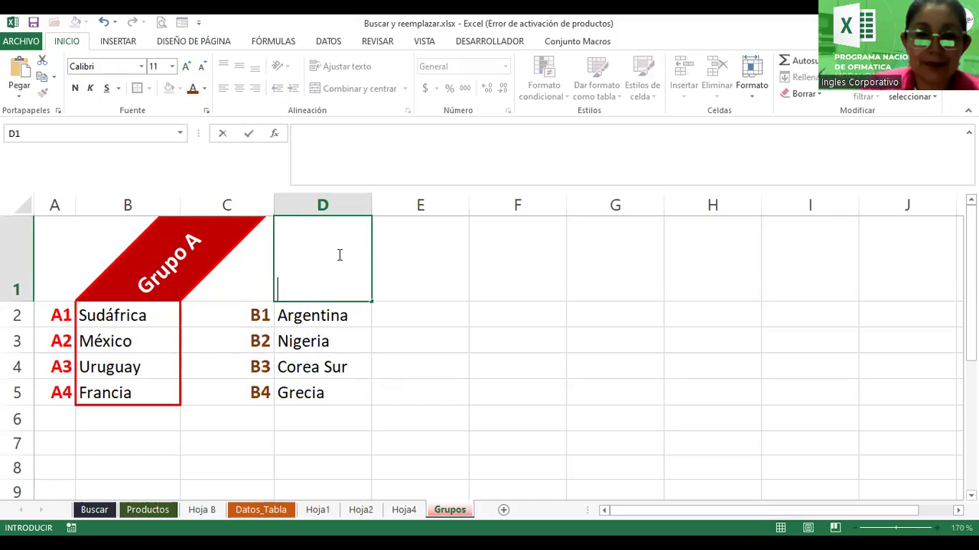
text(gG)
key(BackSpace)
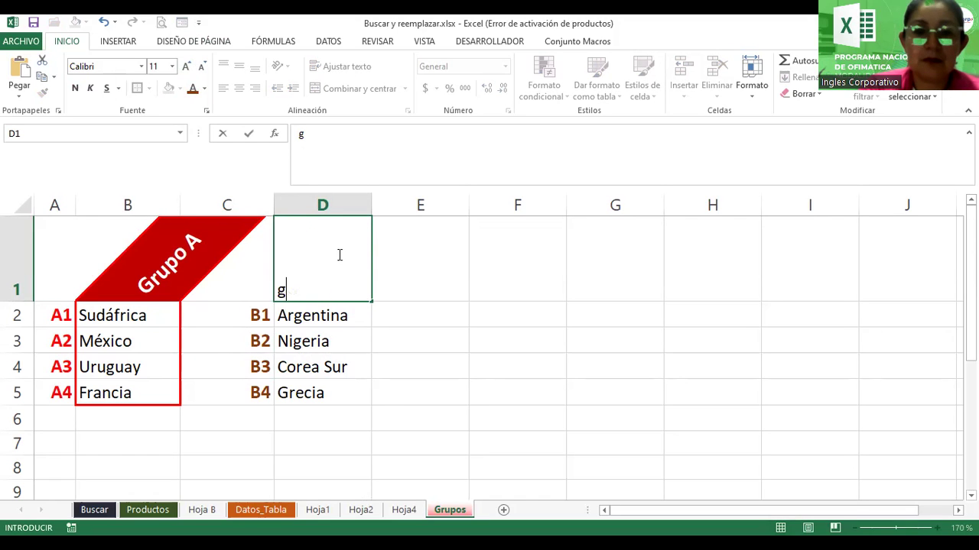
text(r)
key(BackSpace)
text(G)
key(BackSpace)
key(BackSpace)
text(Gu)
key(BackSpace)
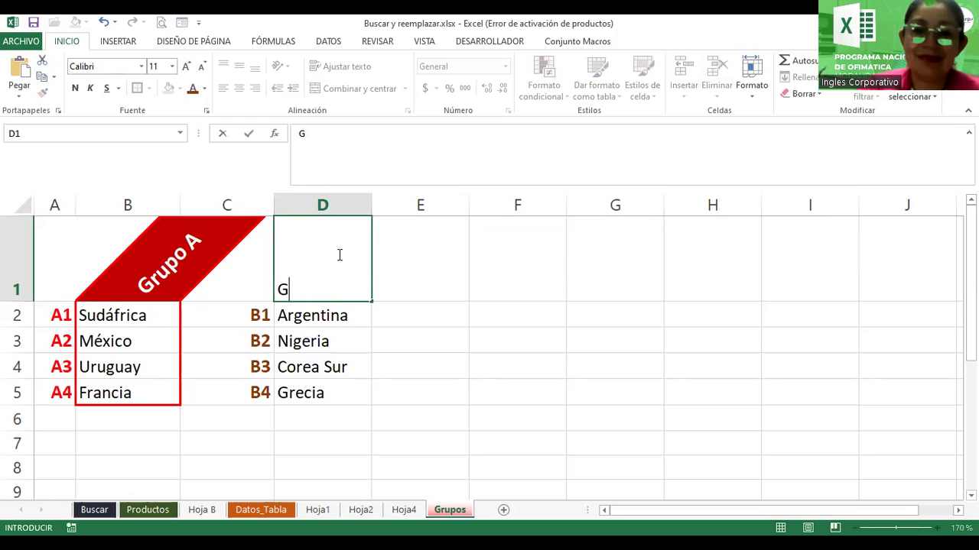
text(rupe)
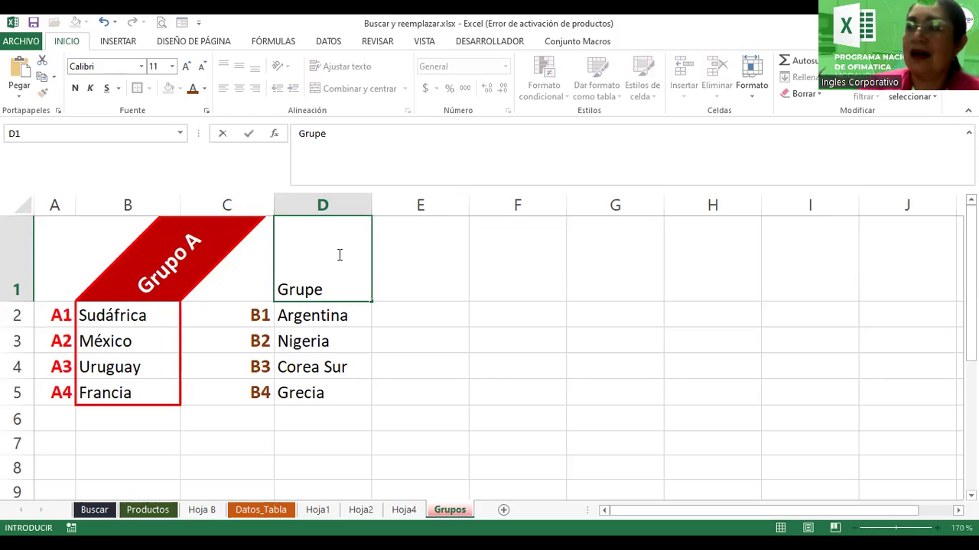
key(BackSpace)
text(o B)
key(Return)
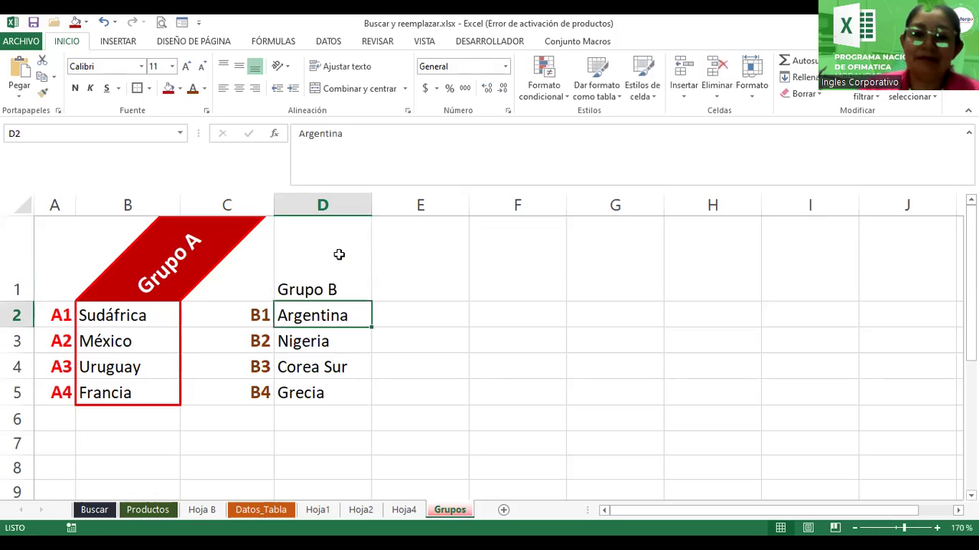
Angle Grupo B in D1 upward at size 14 with white text on dark brown fill.
click(333, 277)
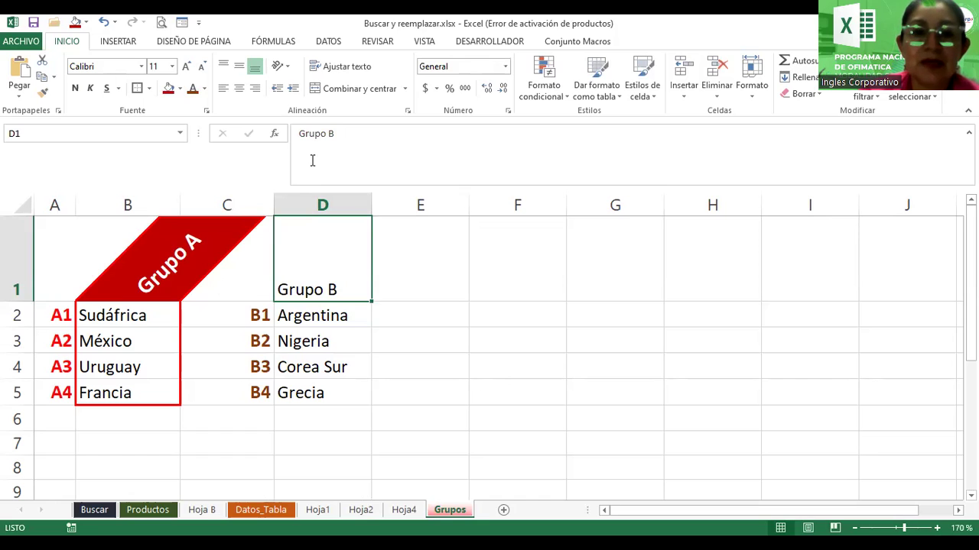
click(278, 66)
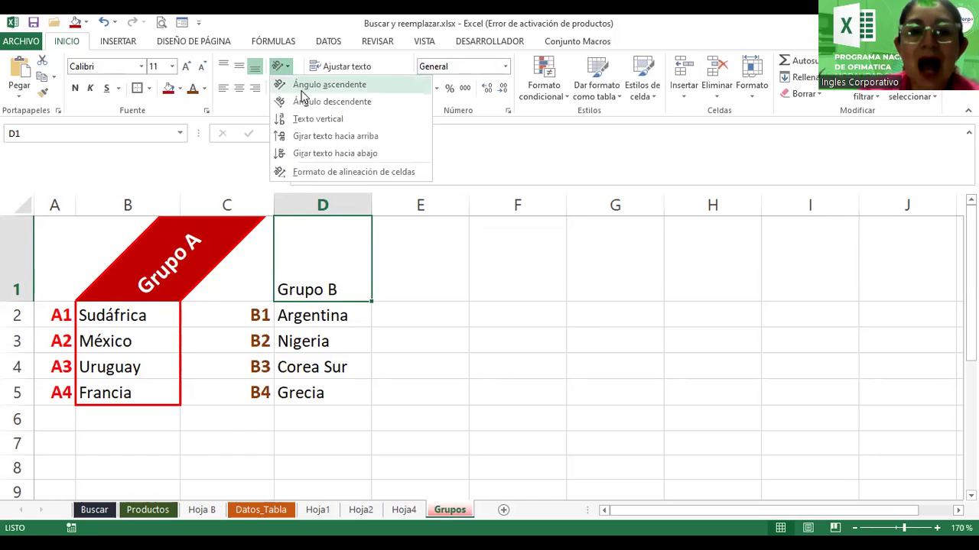
click(304, 87)
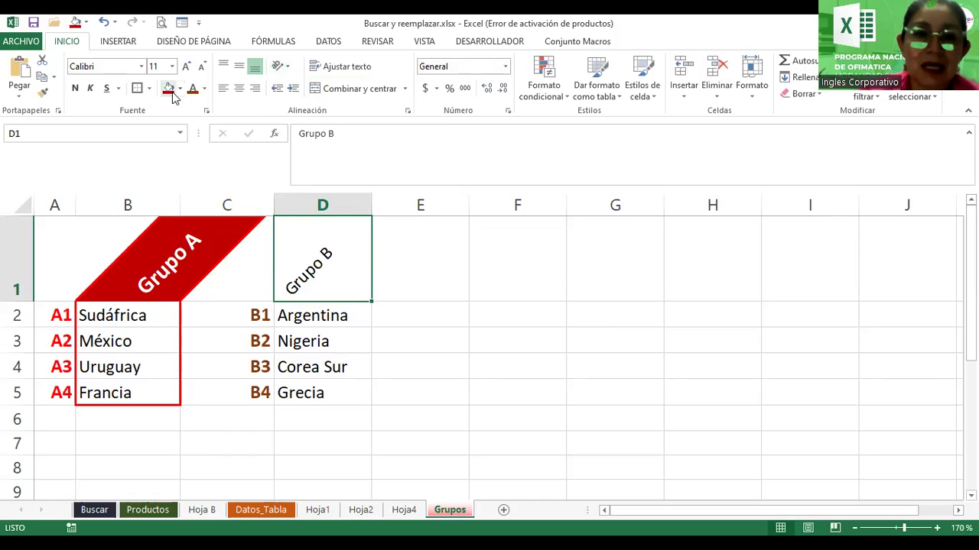
click(185, 67)
click(185, 67)
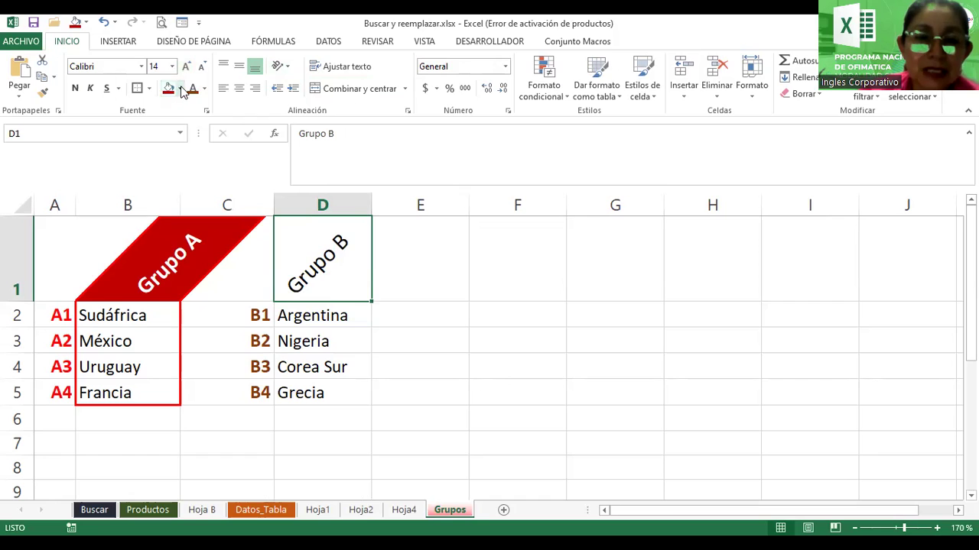
click(180, 89)
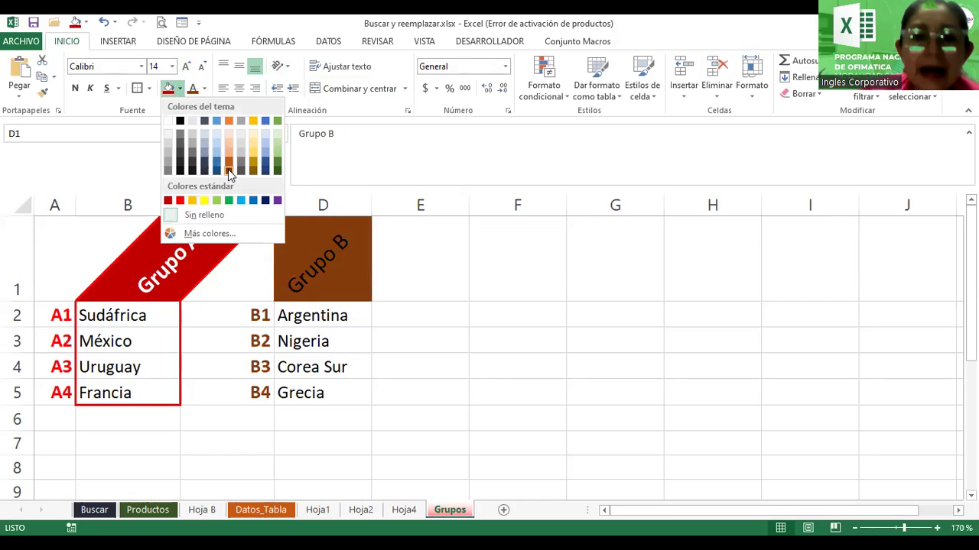
click(228, 169)
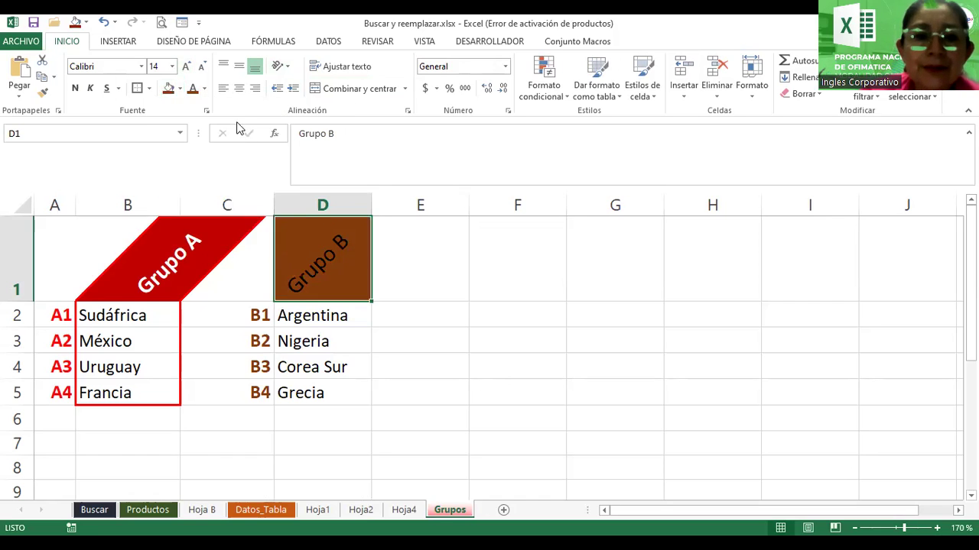
click(205, 89)
click(192, 139)
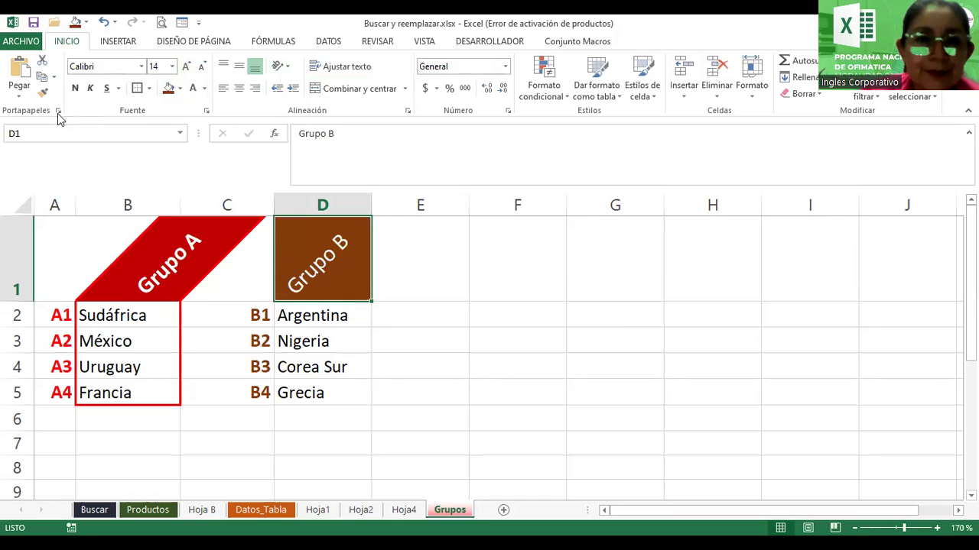
click(424, 276)
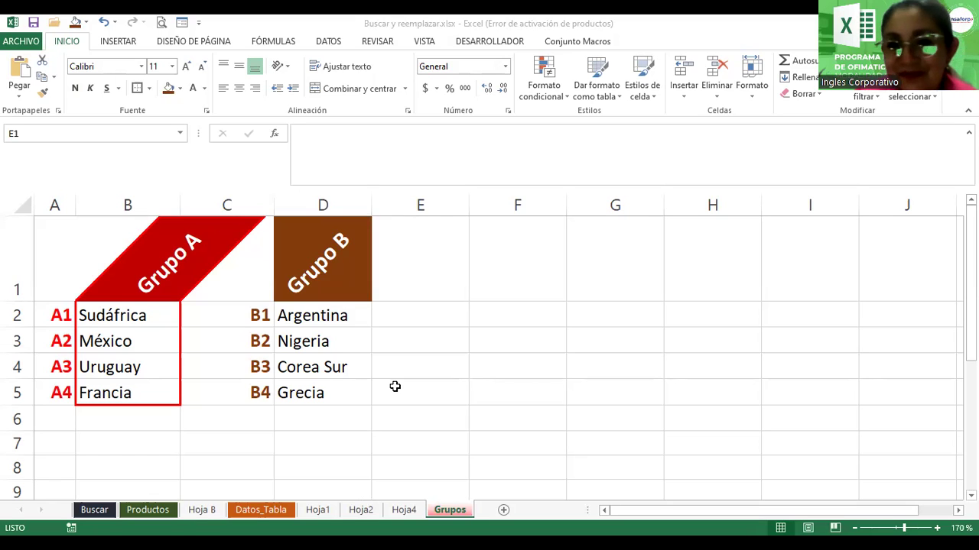
For D1:D5, choose a thick dark brown Contorno border in the Format Cells Border settings.
click(326, 246)
drag(325, 246, 331, 386)
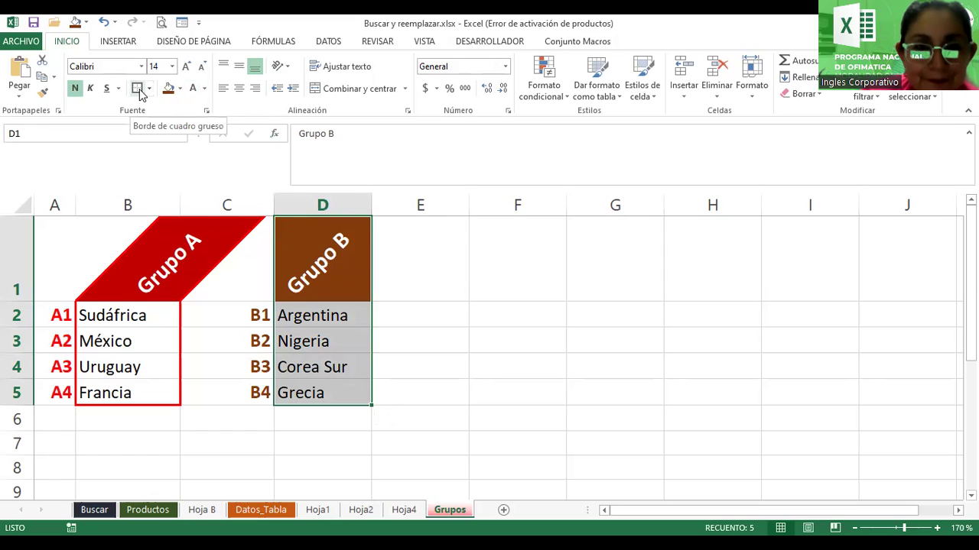
click(207, 111)
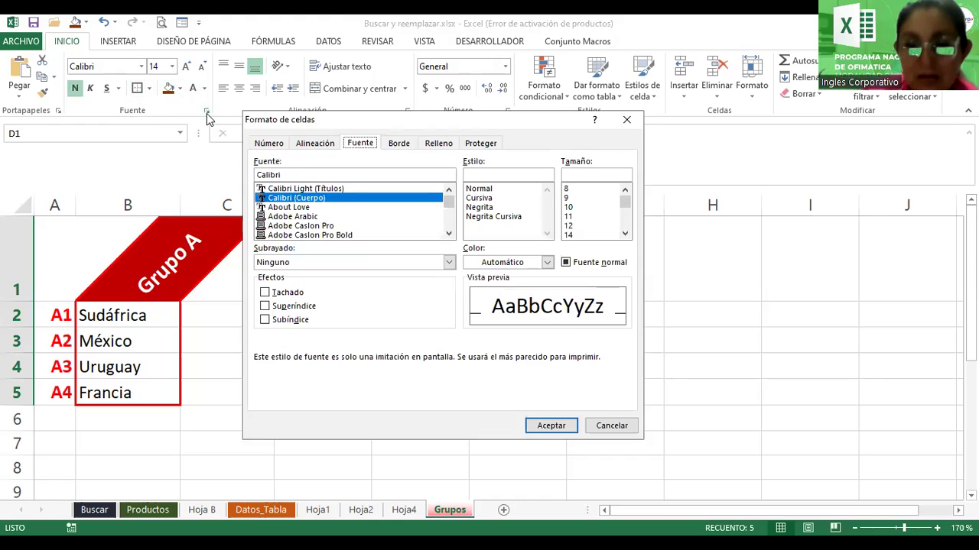
click(398, 143)
click(322, 248)
click(312, 295)
click(311, 295)
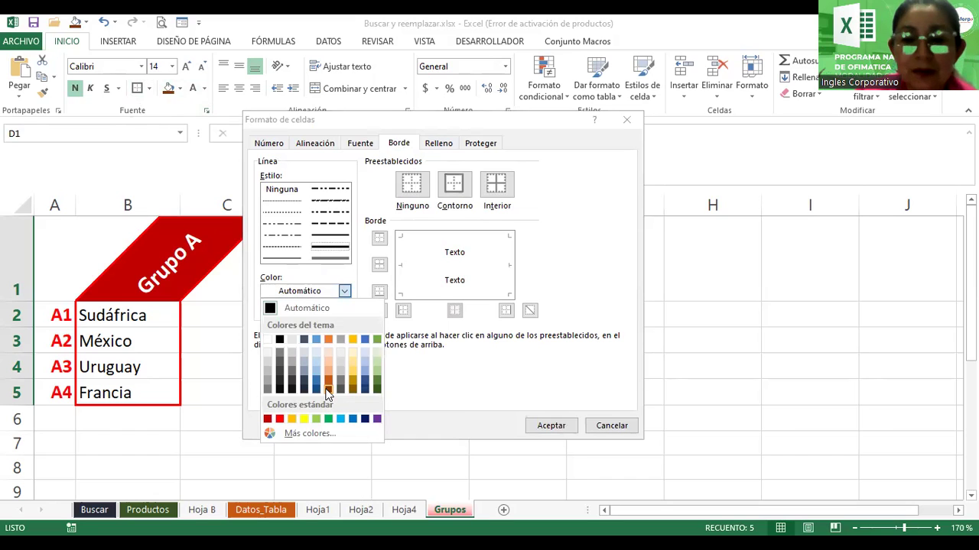
click(328, 391)
click(453, 186)
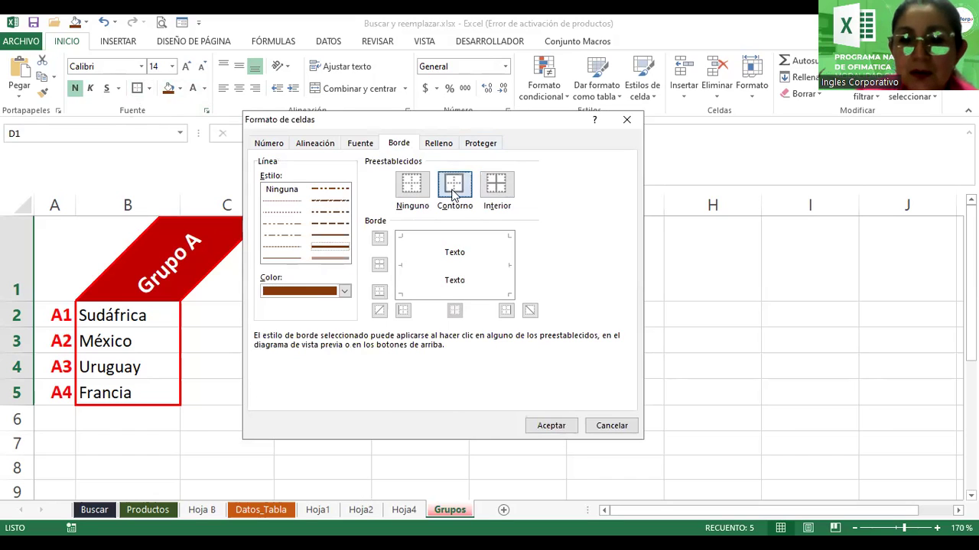
Confirm the thick brown outline on D1:D5 and centre the angled Grupo B heading in D1.
key(Return)
click(417, 252)
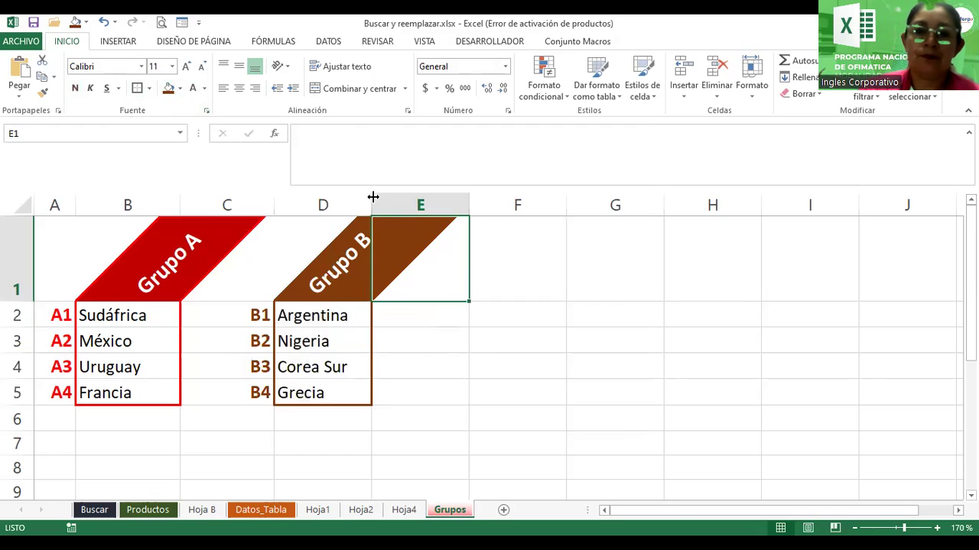
click(344, 255)
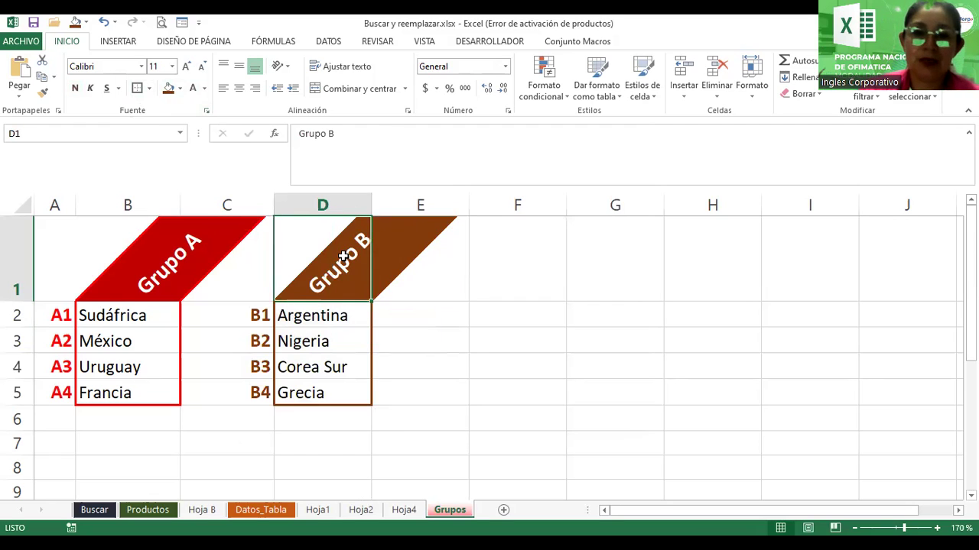
click(239, 93)
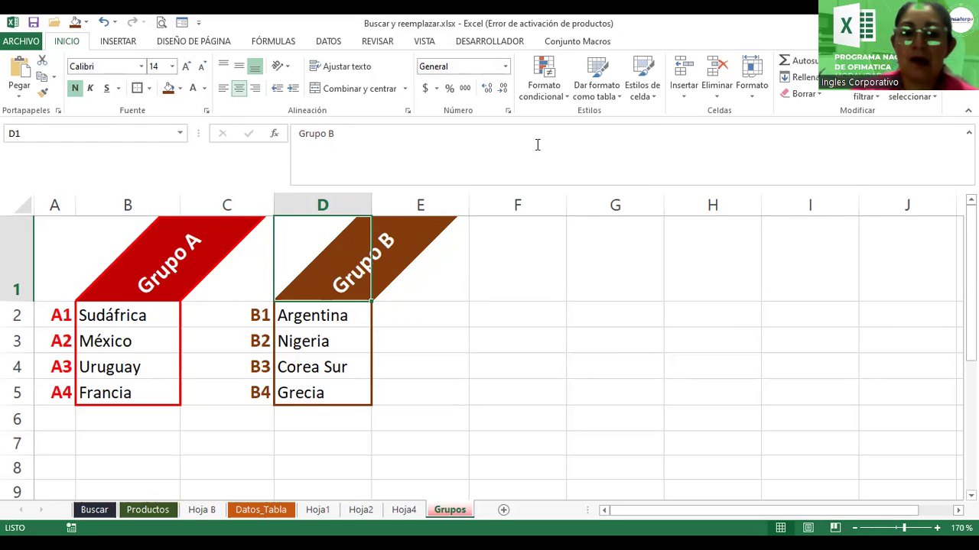
click(535, 340)
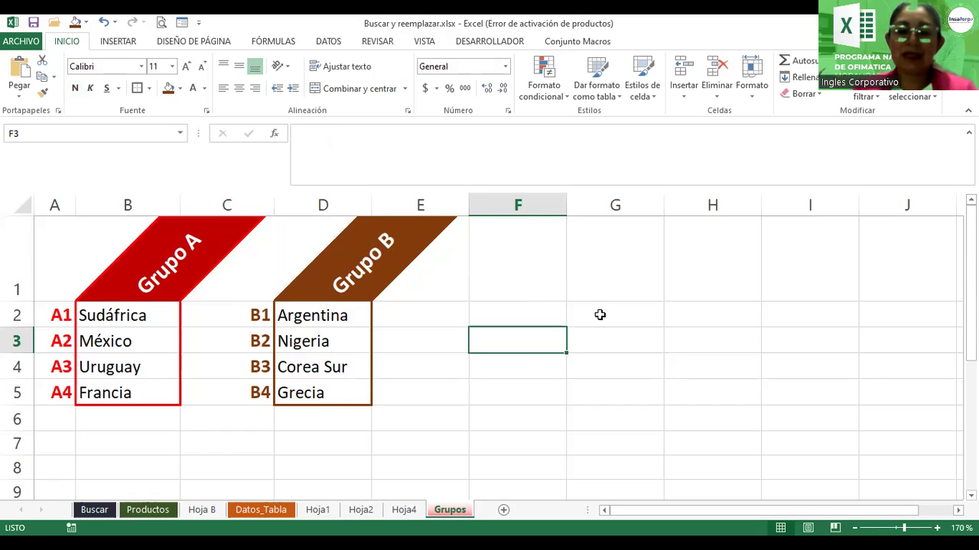
key(alt+Tab)
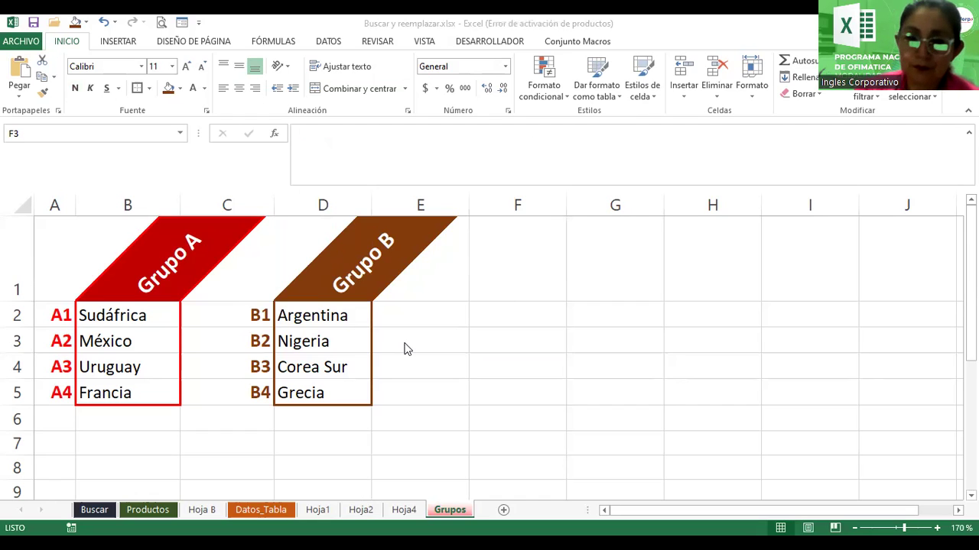
key(alt+Tab)
click(270, 261)
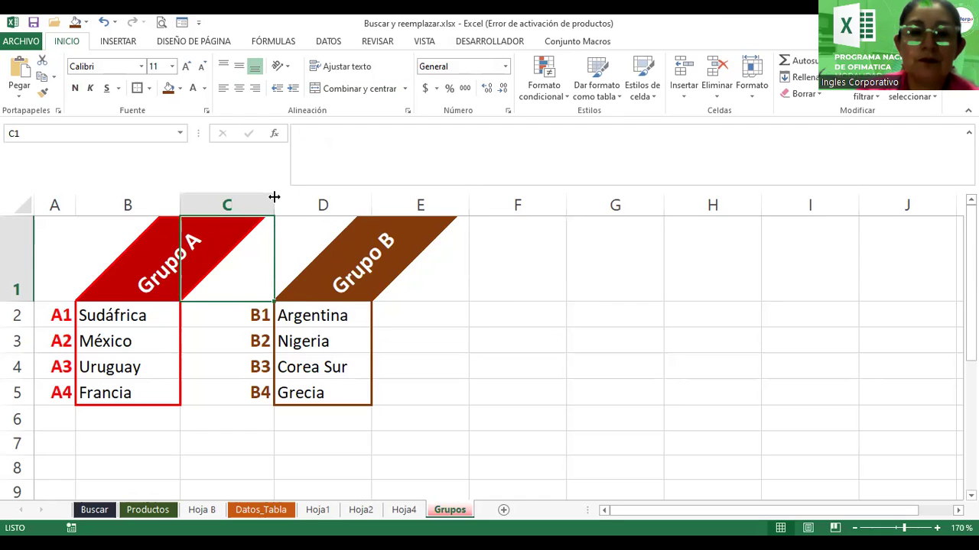
Narrow the gap column C between the groups, then widen it slightly.
drag(274, 197, 243, 216)
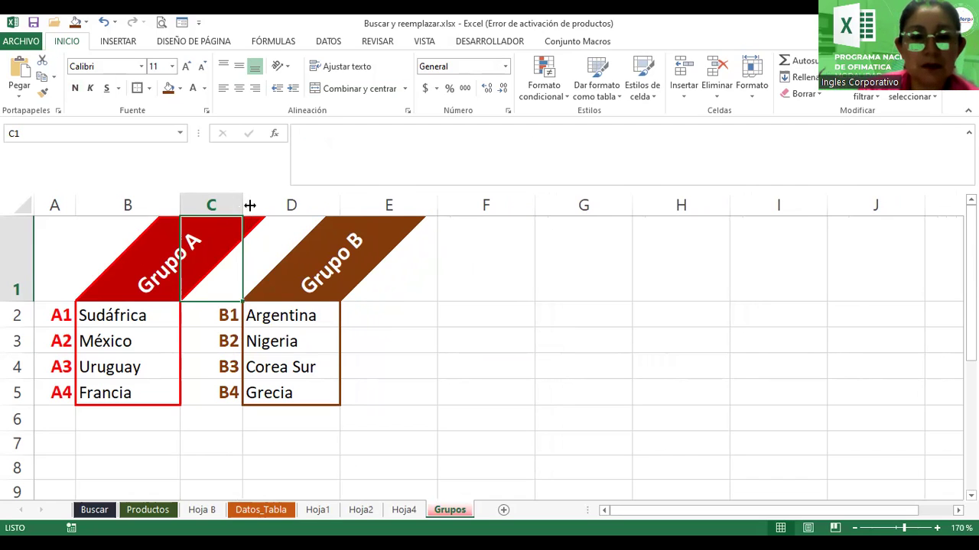
drag(249, 205, 256, 205)
click(427, 306)
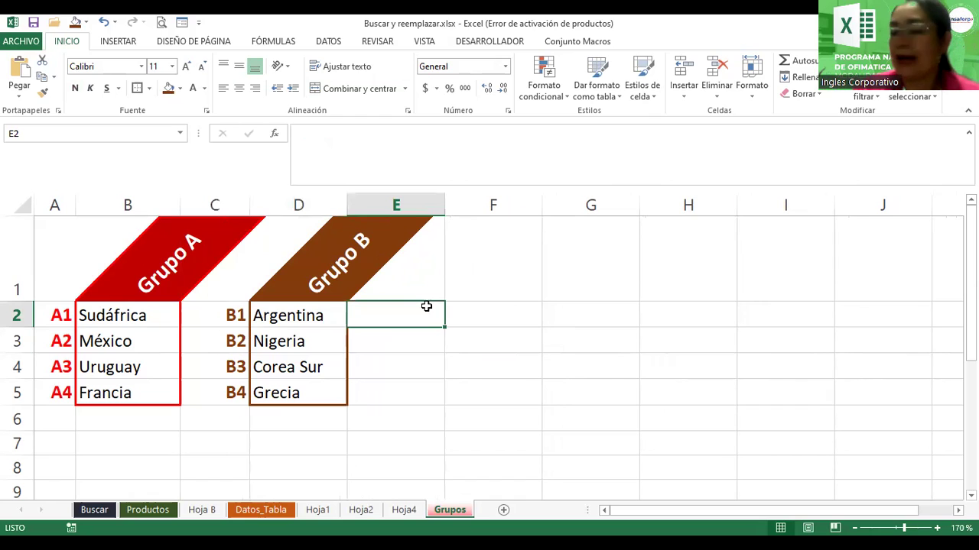
Enter the heading 'Grupo C' in F1.
key(Up)
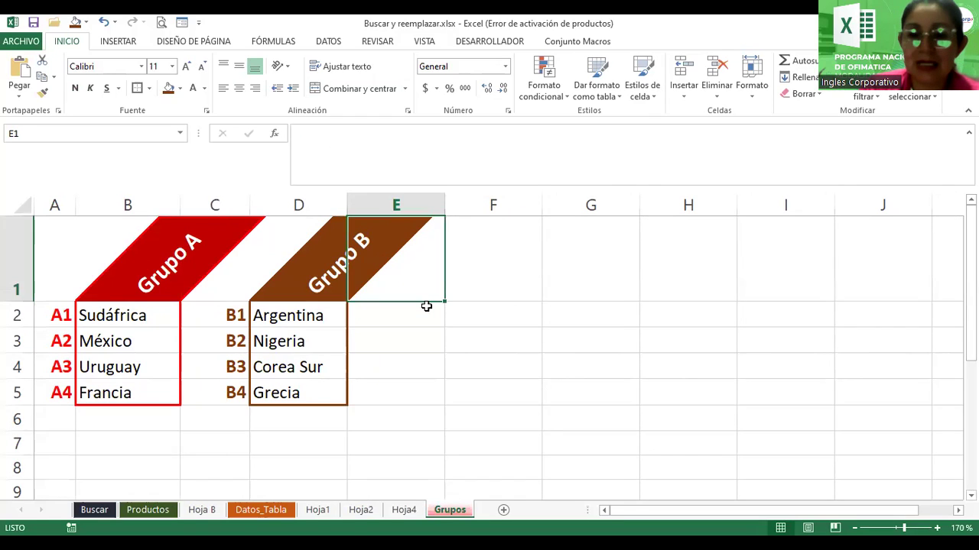
key(Right)
text(Grupo C)
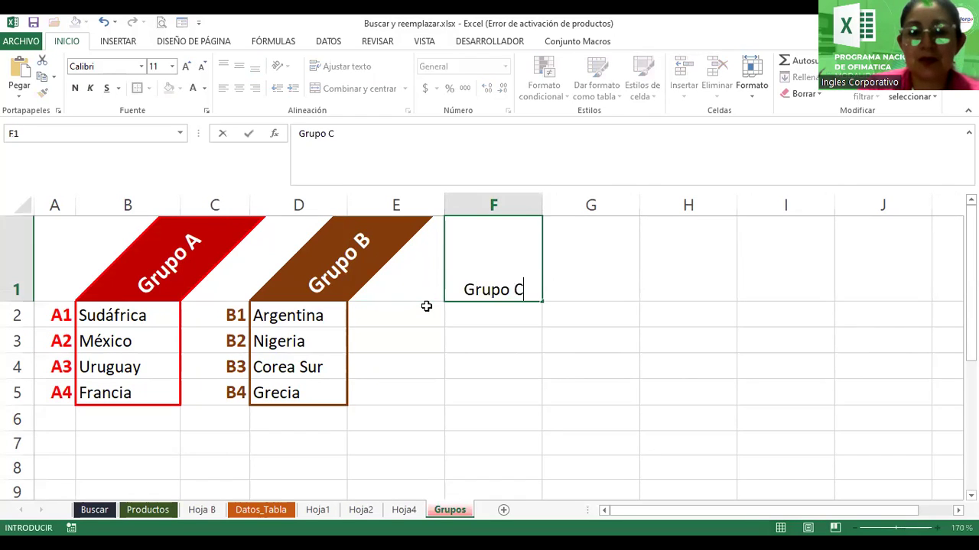
key(Return)
Fill E2:E5 with labels C1 to C4, right-aligned and slightly enlarged.
click(426, 306)
text(C)
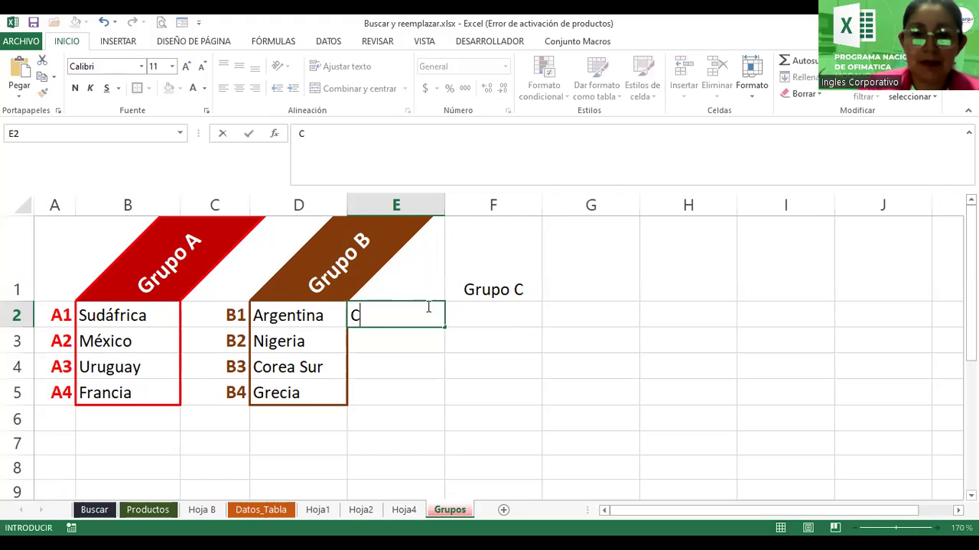
text(!)
text(1)
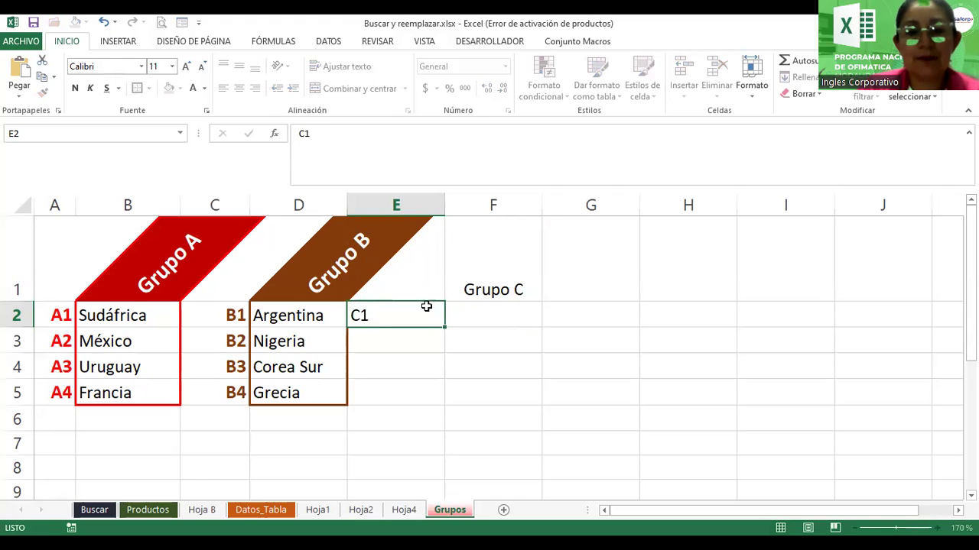
key(Return)
click(430, 313)
drag(443, 326, 436, 396)
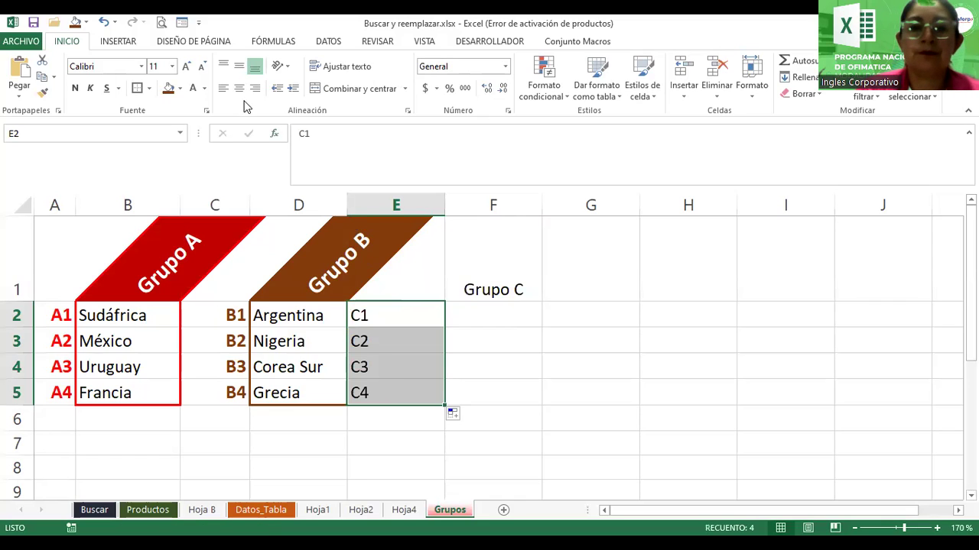
click(257, 91)
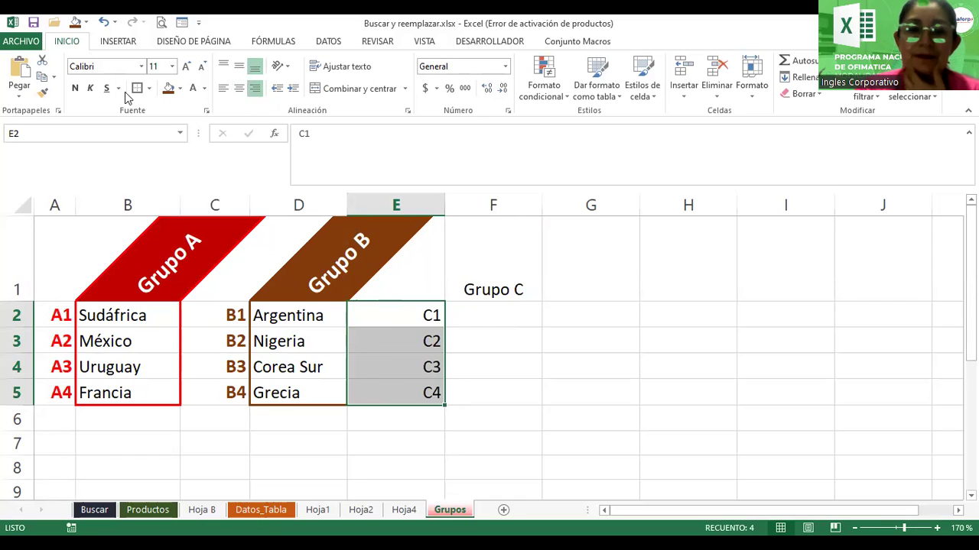
click(186, 68)
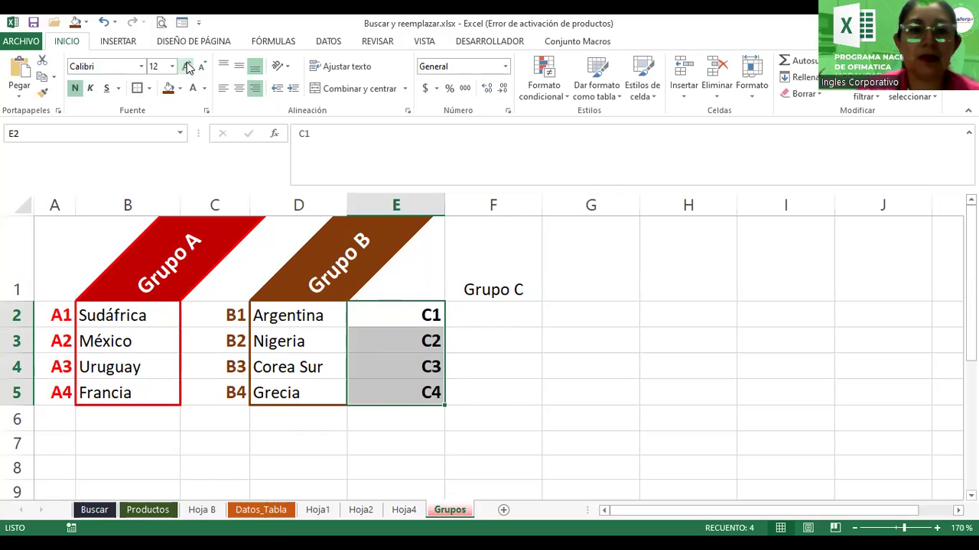
click(187, 67)
click(202, 67)
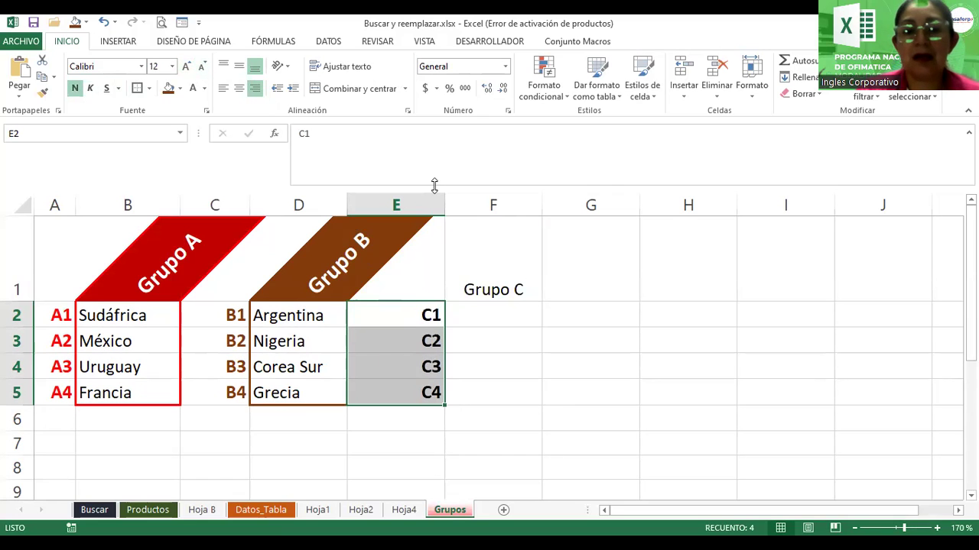
click(490, 263)
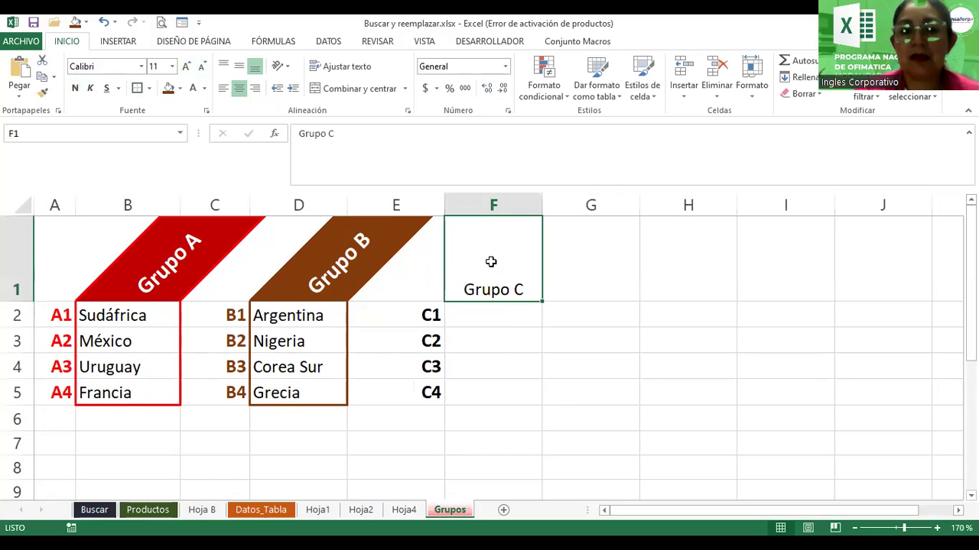
Angle Grupo C in F1 upward, enlarge it to size 14, bold it and fill it green.
click(279, 67)
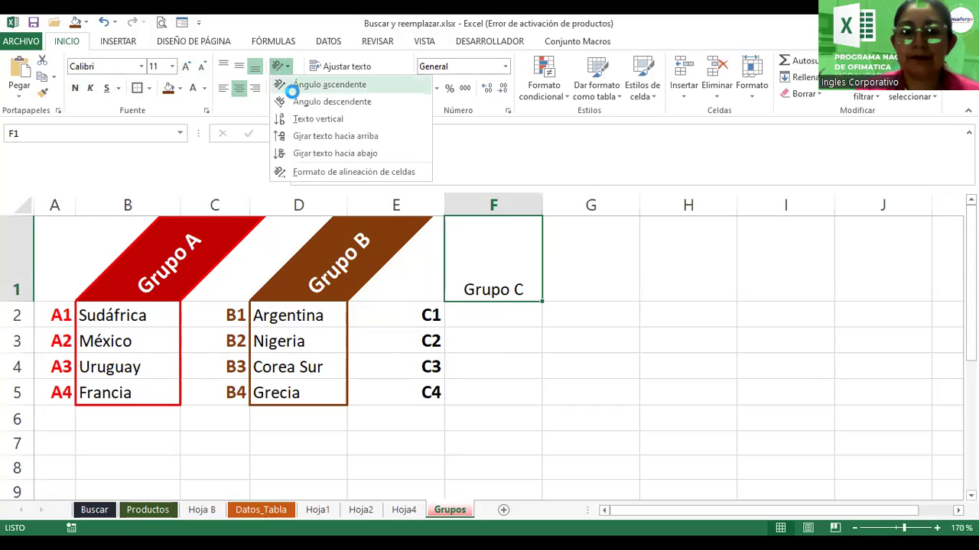
click(289, 85)
click(187, 67)
click(187, 67)
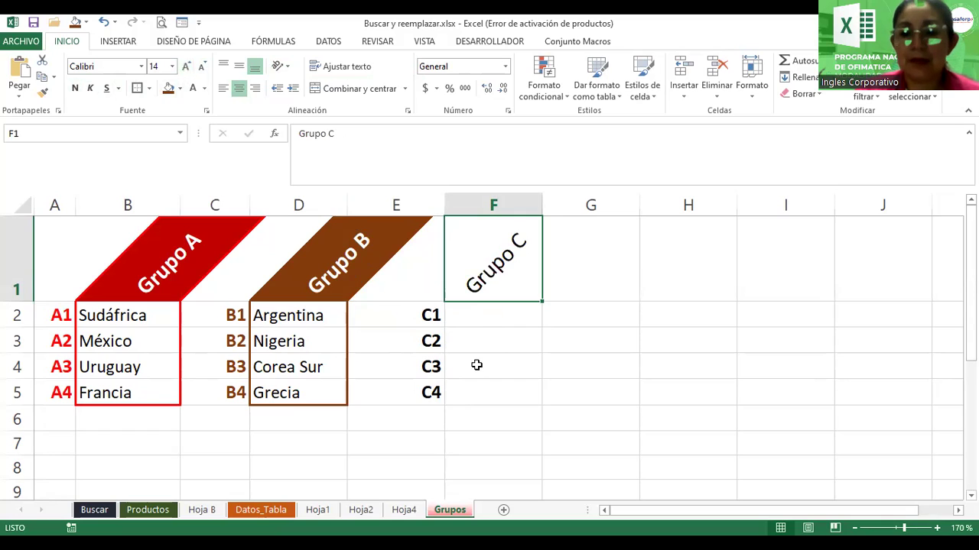
click(74, 89)
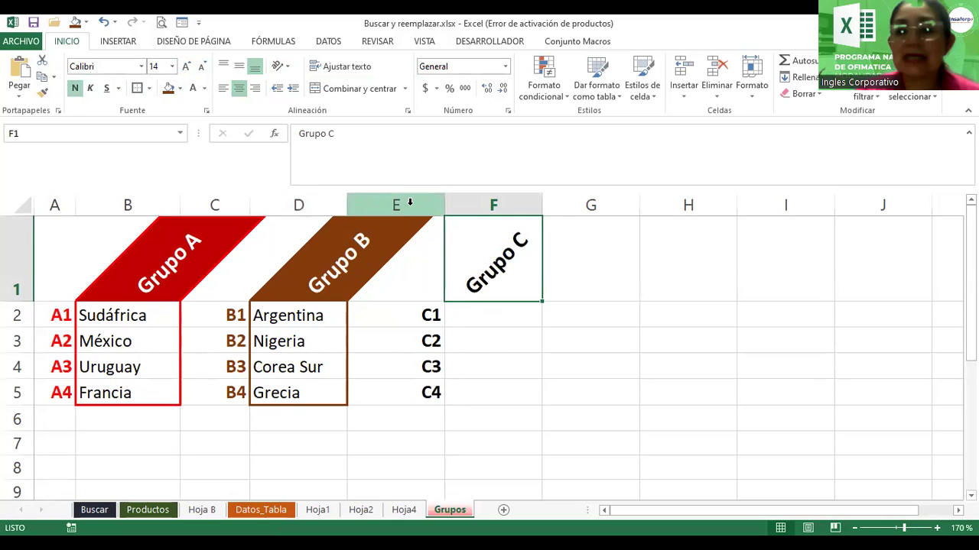
click(180, 89)
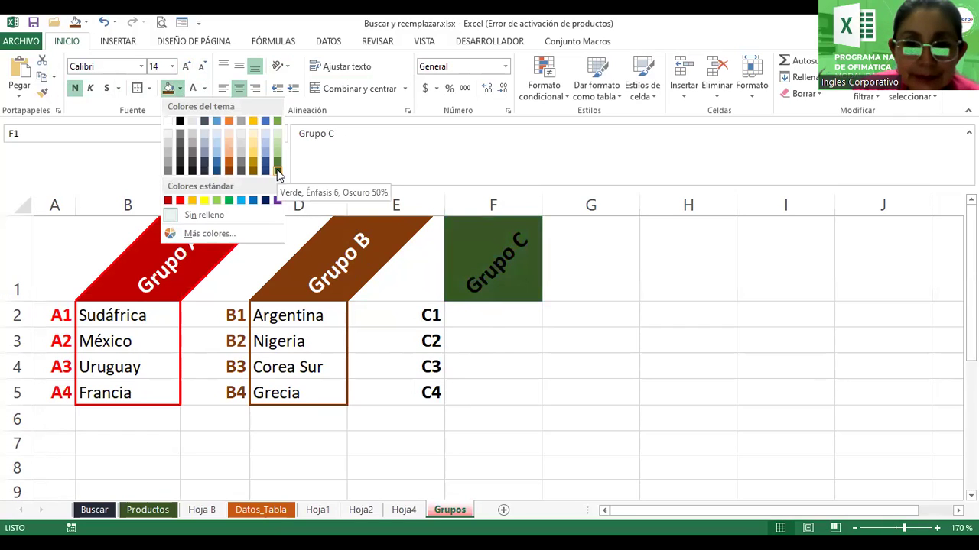
click(229, 201)
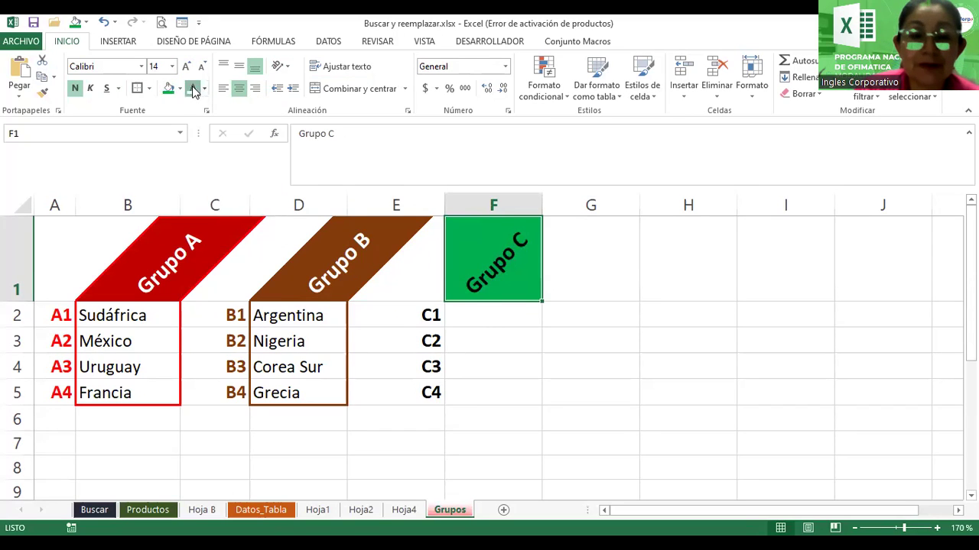
click(501, 312)
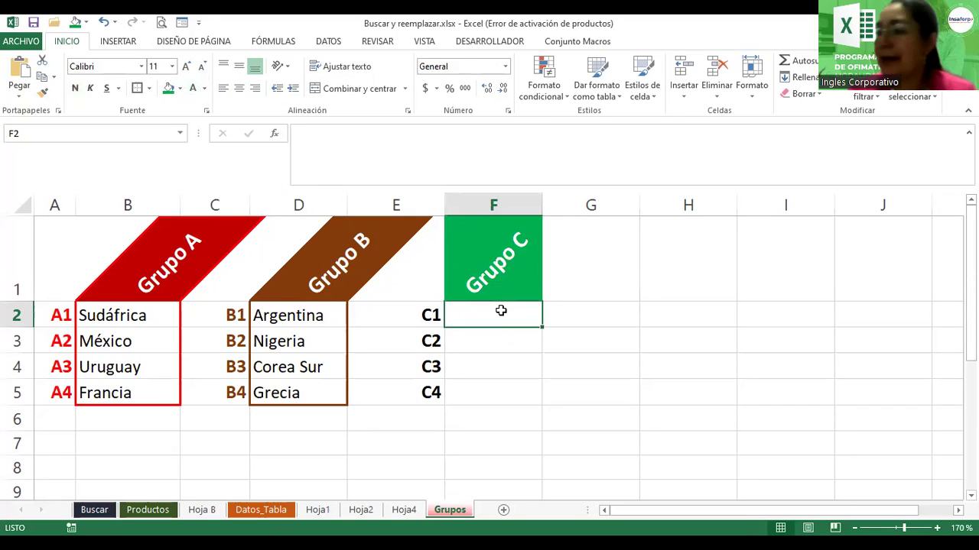
Enter Inglaterra, E.E. U.U., Argelia and Eslovenia in F2:F5, then select F1:F5.
text(Inglaterra)
key(Return)
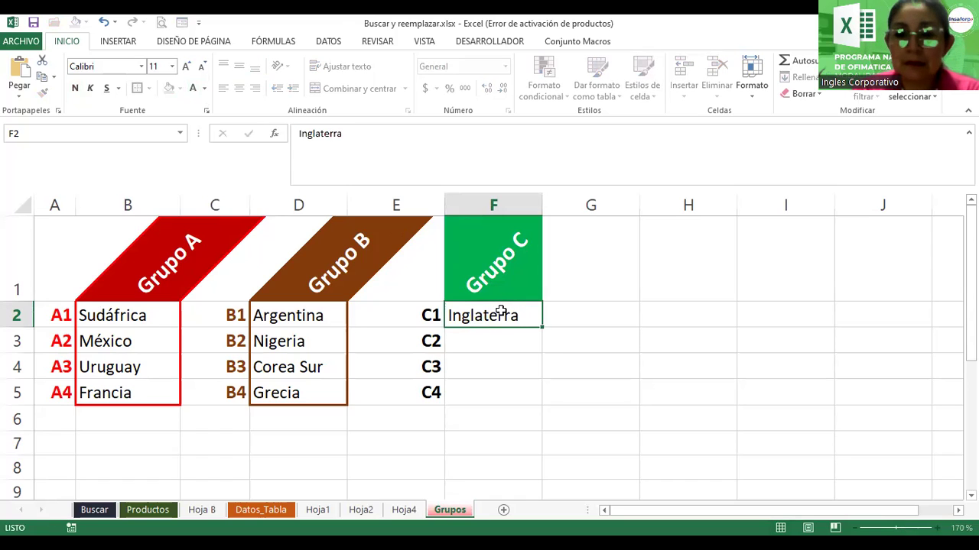
text(E)
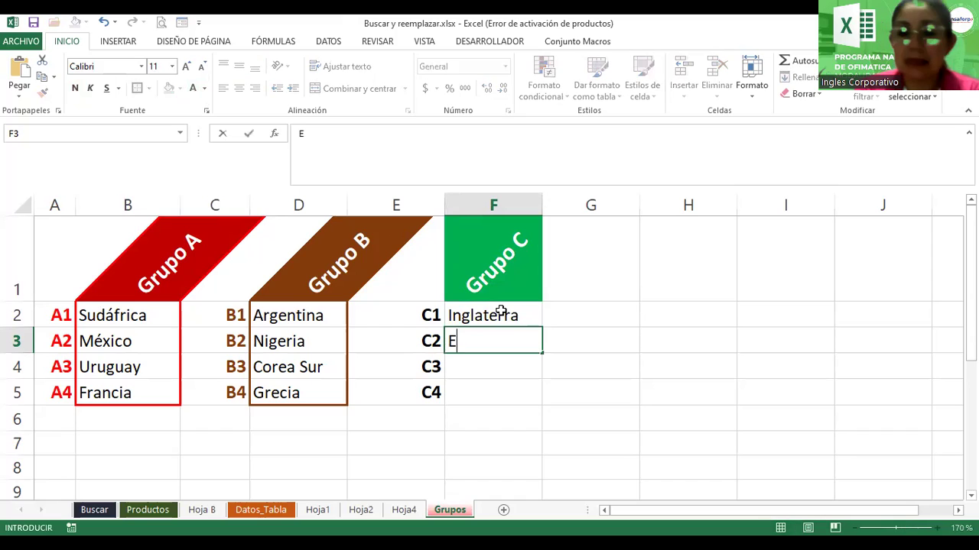
text(E,)
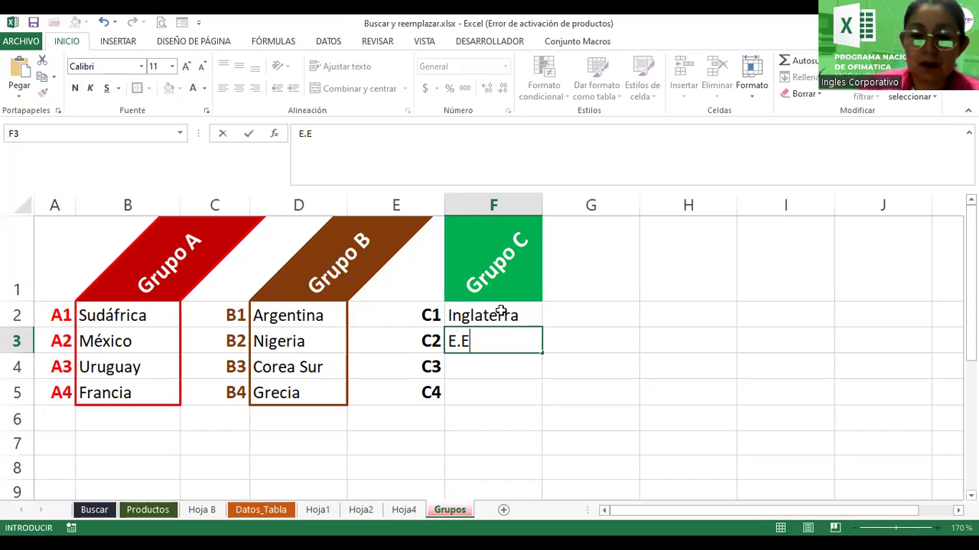
text(U.U.)
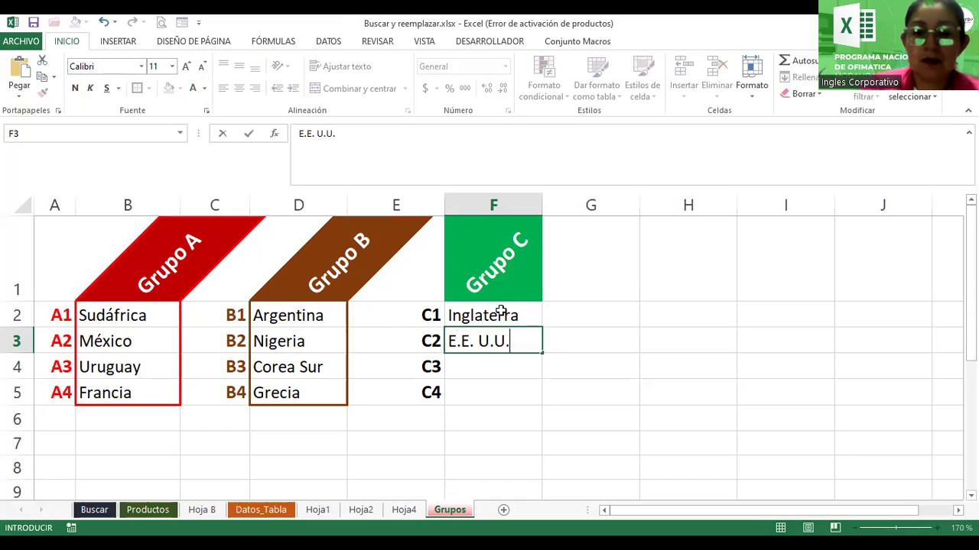
key(Return)
text(Argelia)
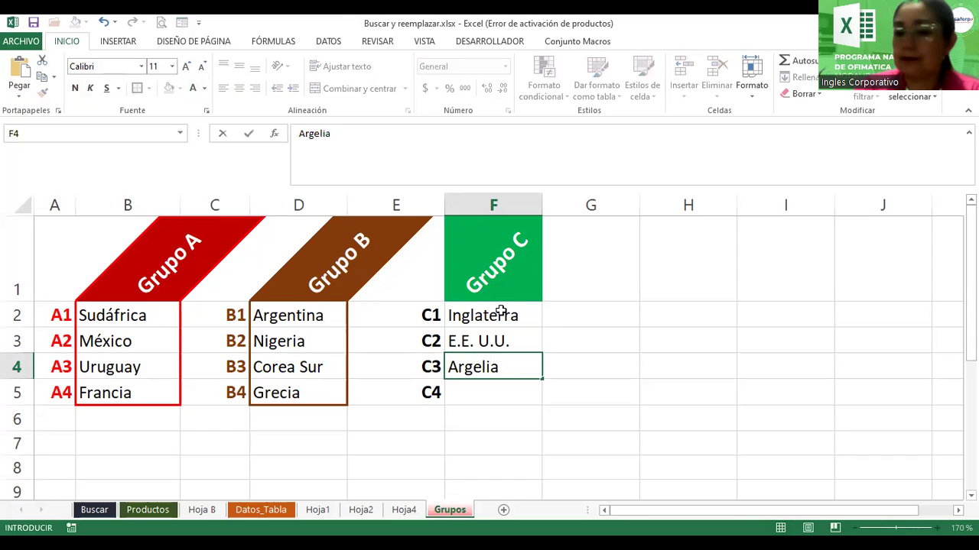
key(Return)
text(Es)
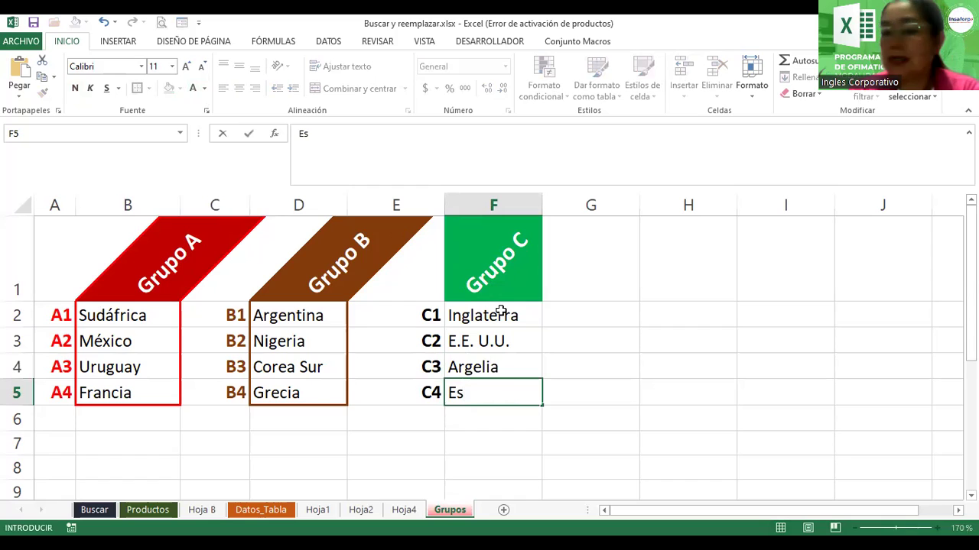
text(lovenia)
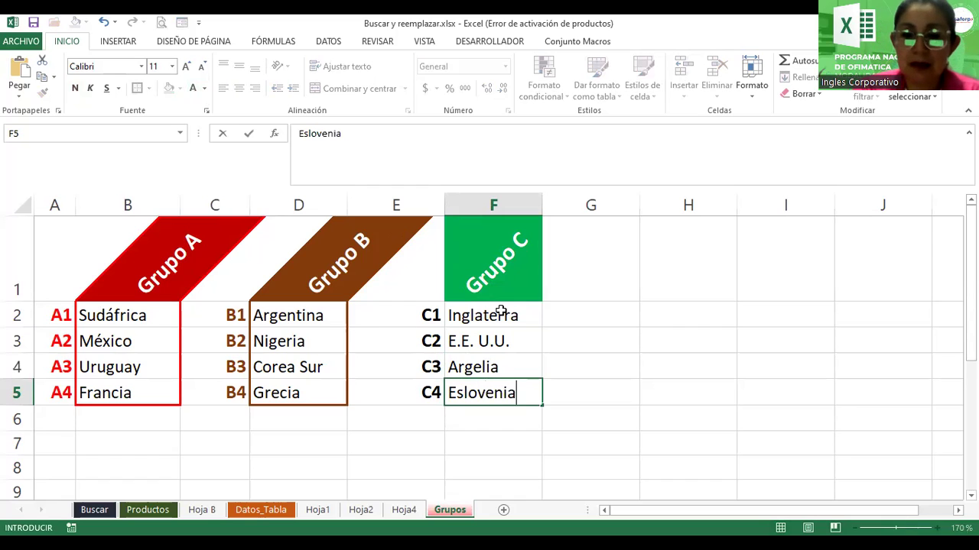
key(Return)
drag(504, 245, 506, 389)
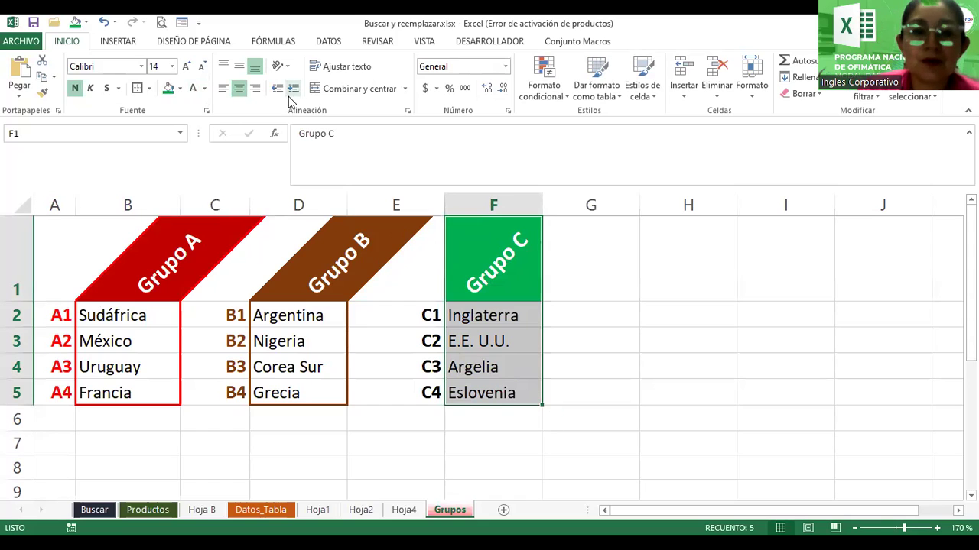
Give the Grupo C block F1:F5 a thick, solid green outline border.
click(406, 111)
click(398, 143)
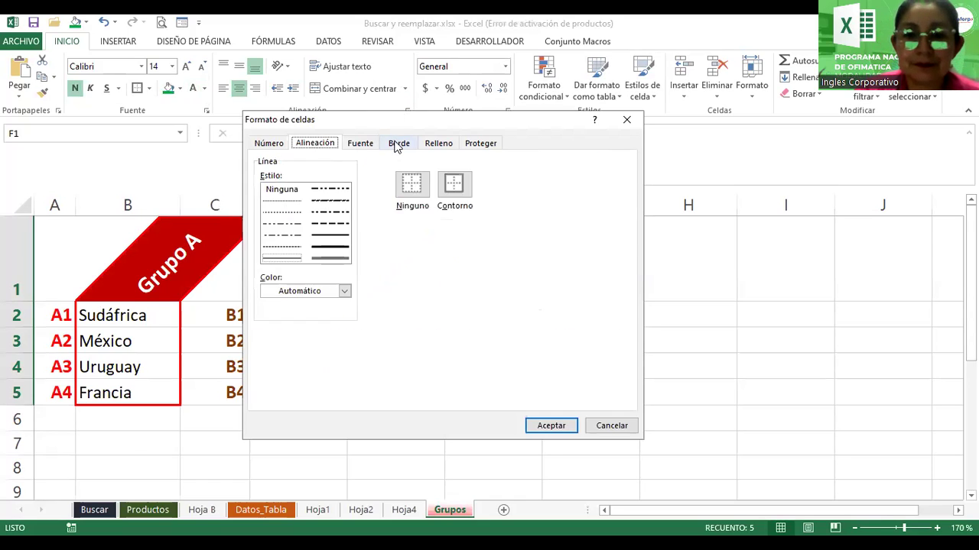
click(321, 247)
click(313, 291)
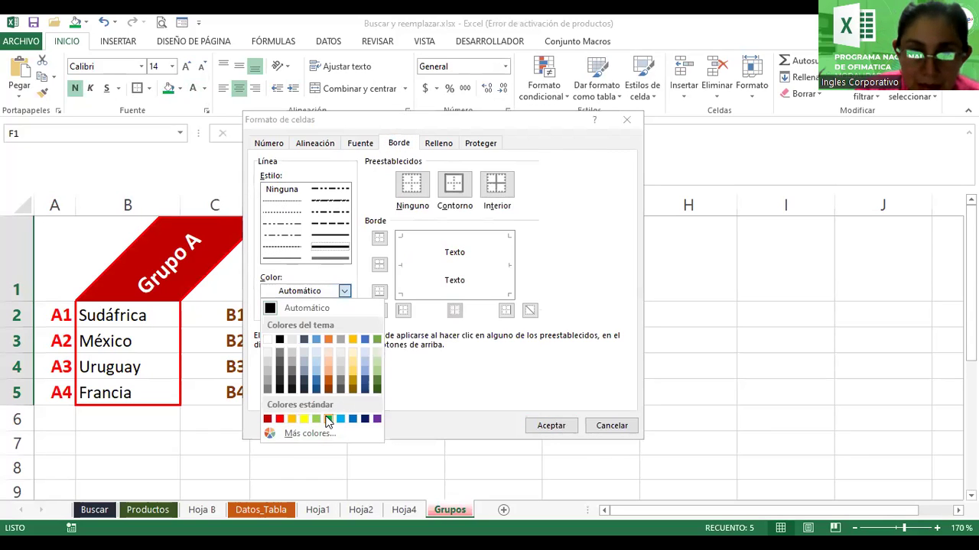
click(329, 420)
click(448, 192)
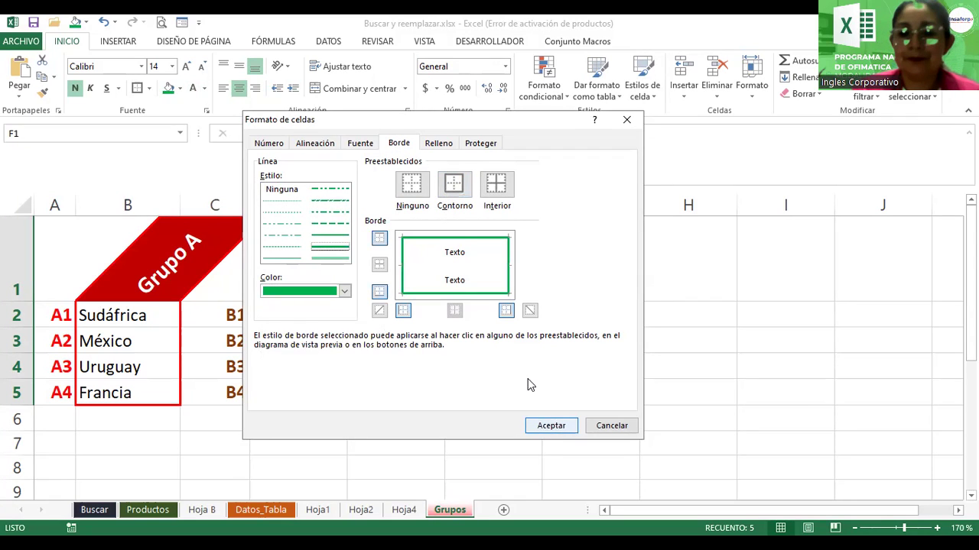
key(Return)
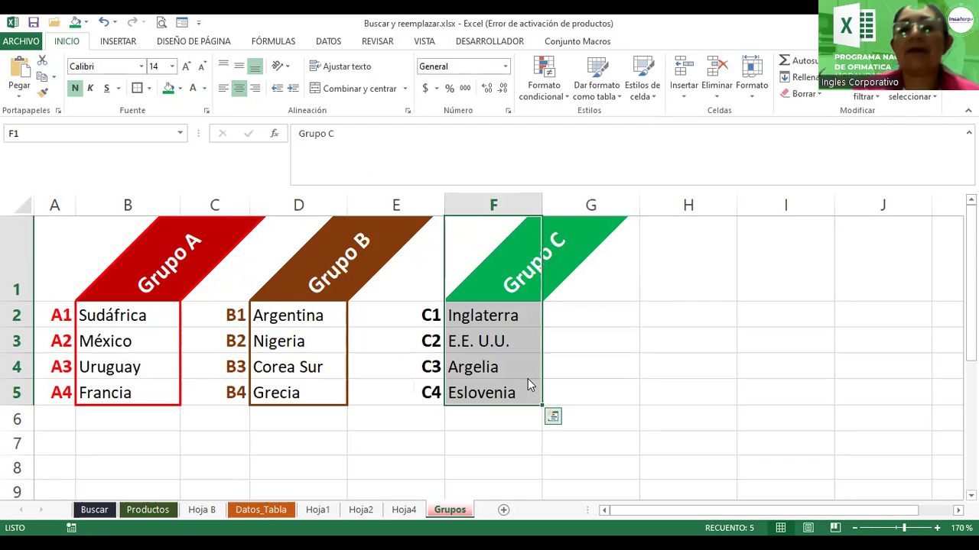
click(567, 315)
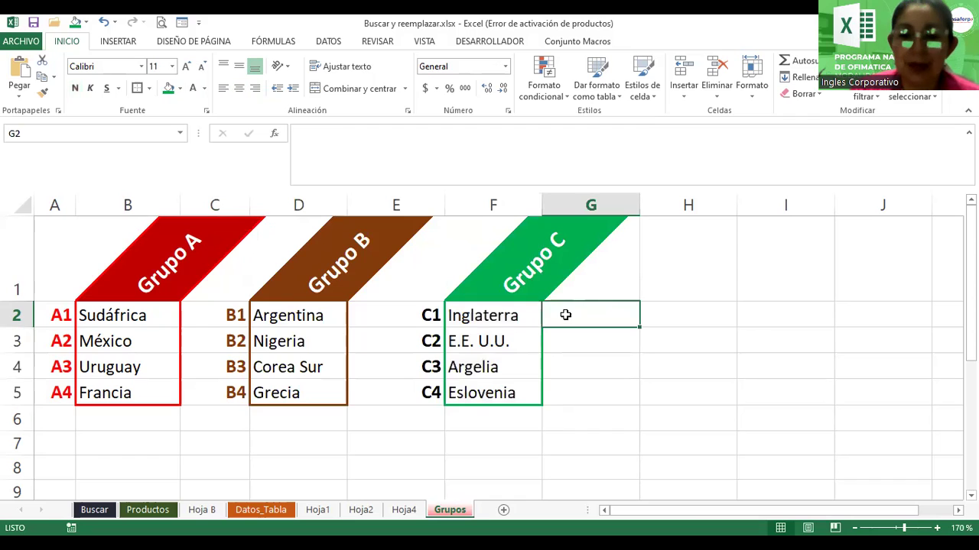
Narrow column E between Grupo B and C, and widen column C slightly.
click(487, 316)
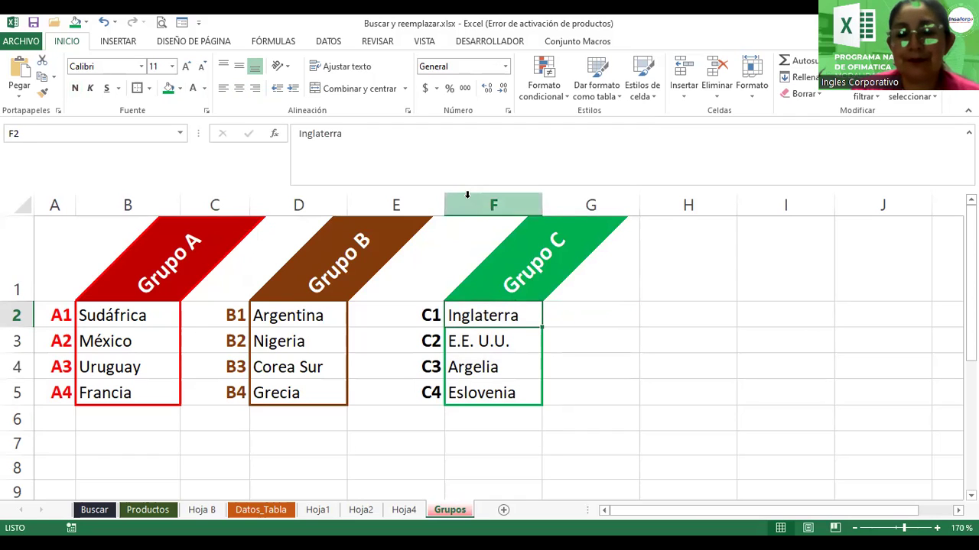
click(434, 284)
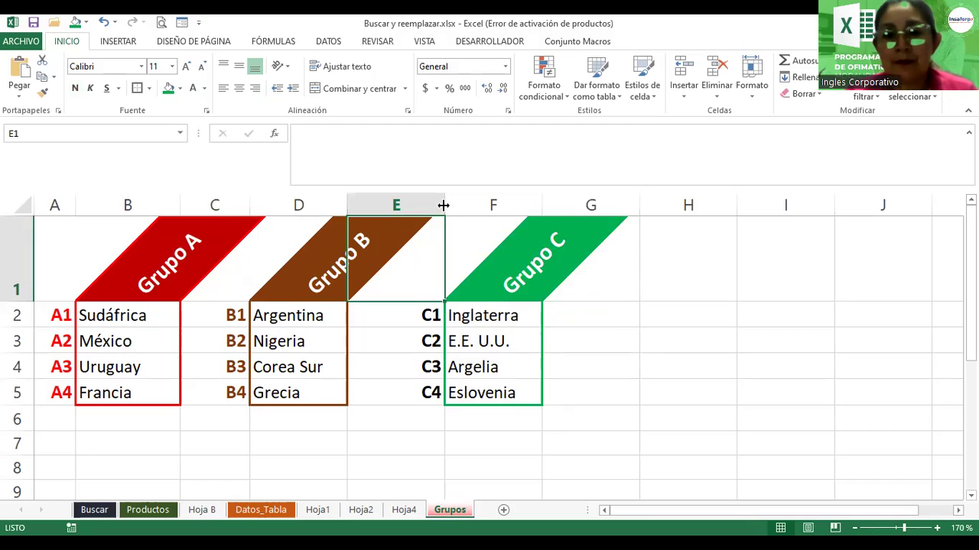
drag(443, 205, 431, 206)
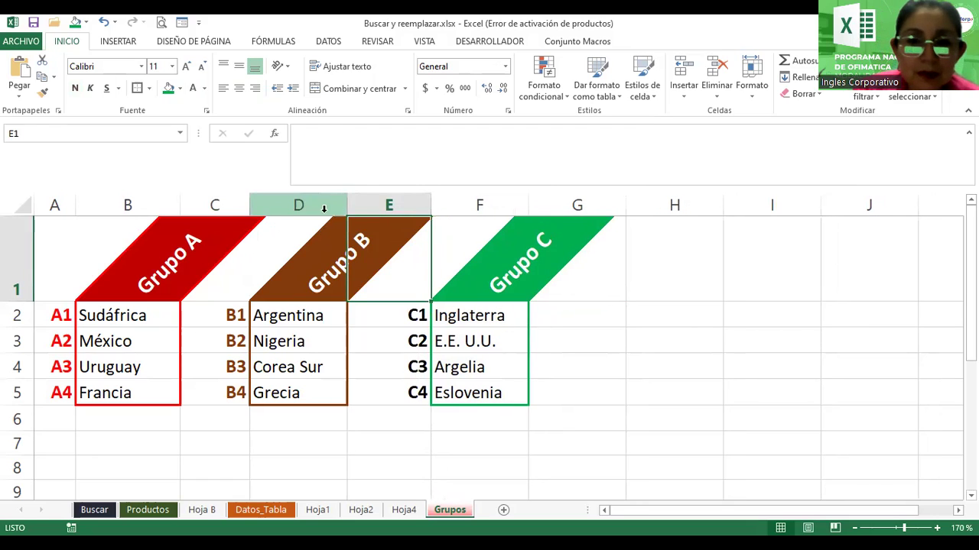
click(260, 243)
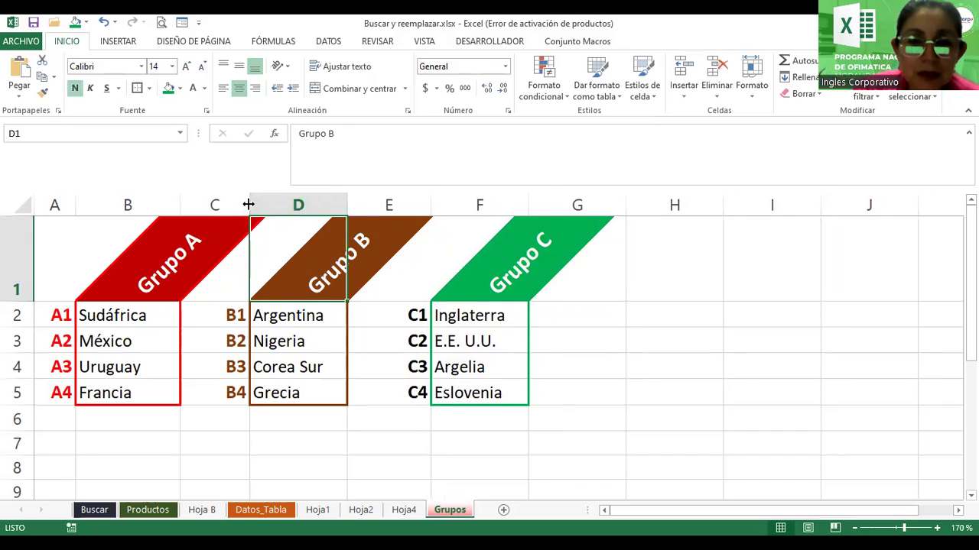
drag(248, 204, 262, 206)
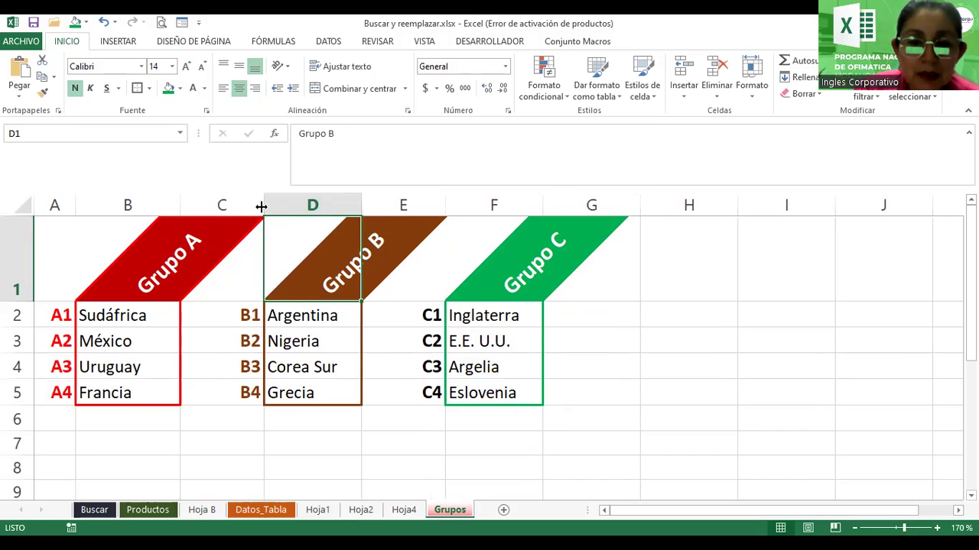
click(777, 339)
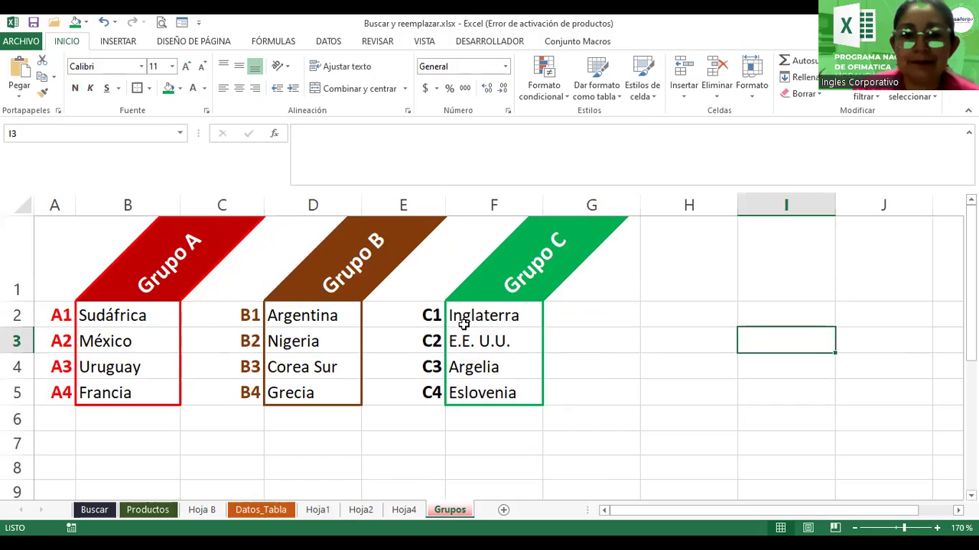
Color the C1–C4 labels in E2:E5 green.
drag(413, 317, 416, 392)
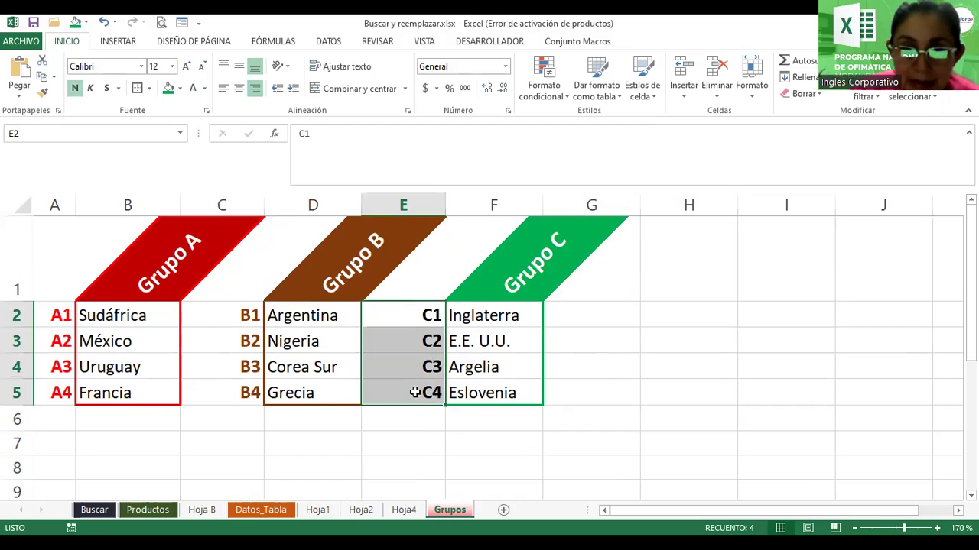
click(204, 88)
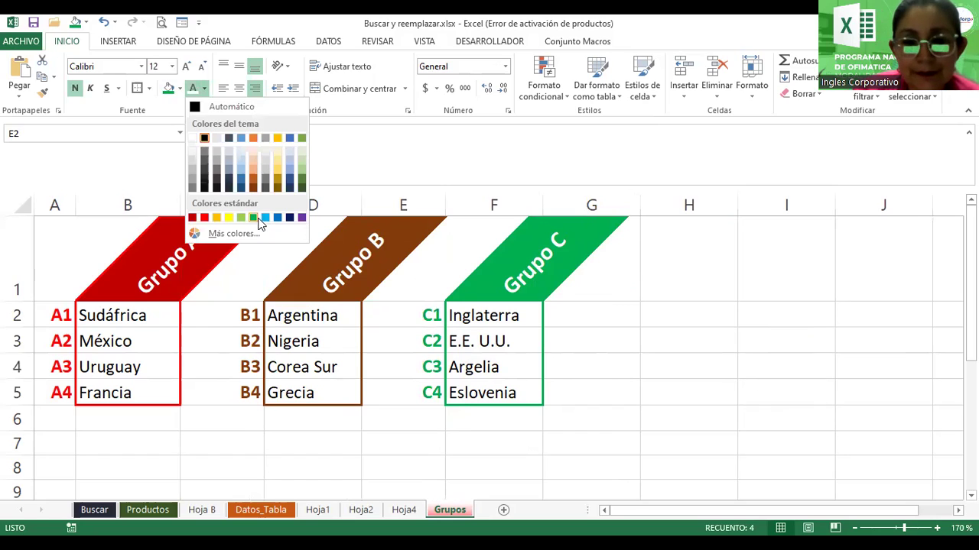
click(258, 219)
click(594, 332)
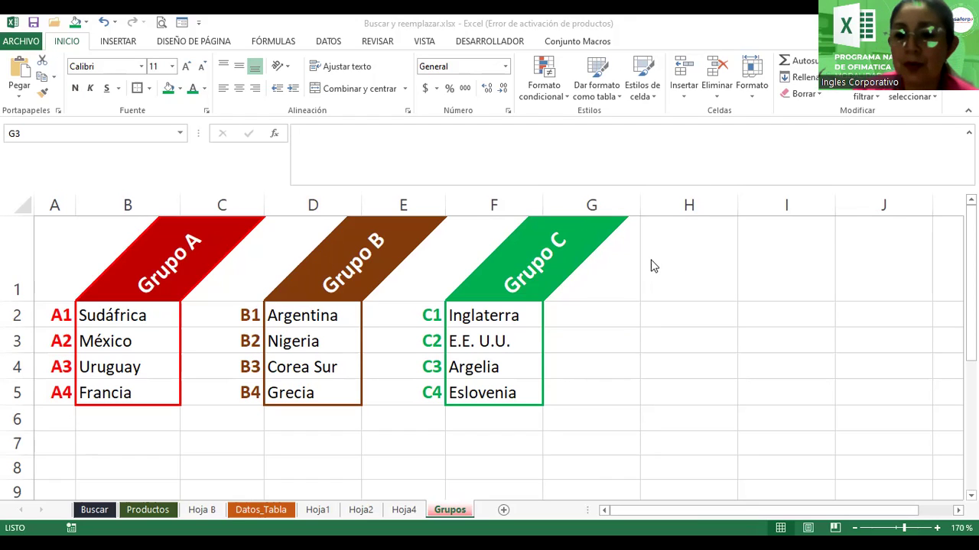
Enter 'Grupo D' in H1 and fill labels D1 to D4 down G2:G5.
click(680, 264)
text(G)
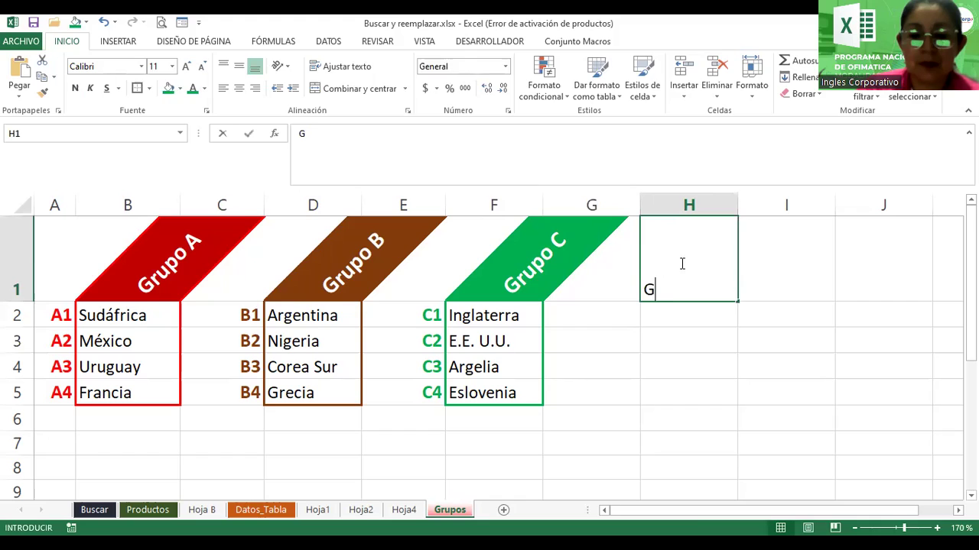
text(rupo D)
key(Return)
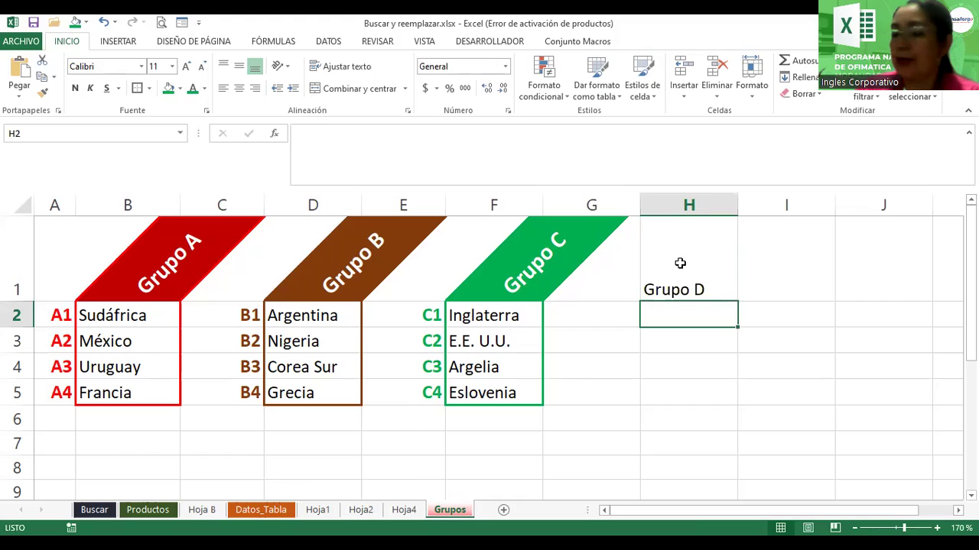
click(592, 312)
text(D)
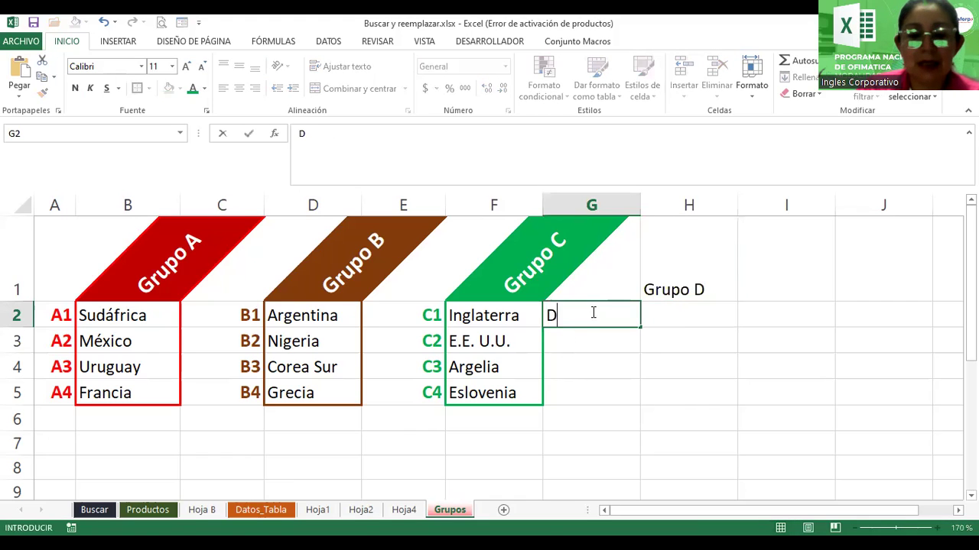
key(Return)
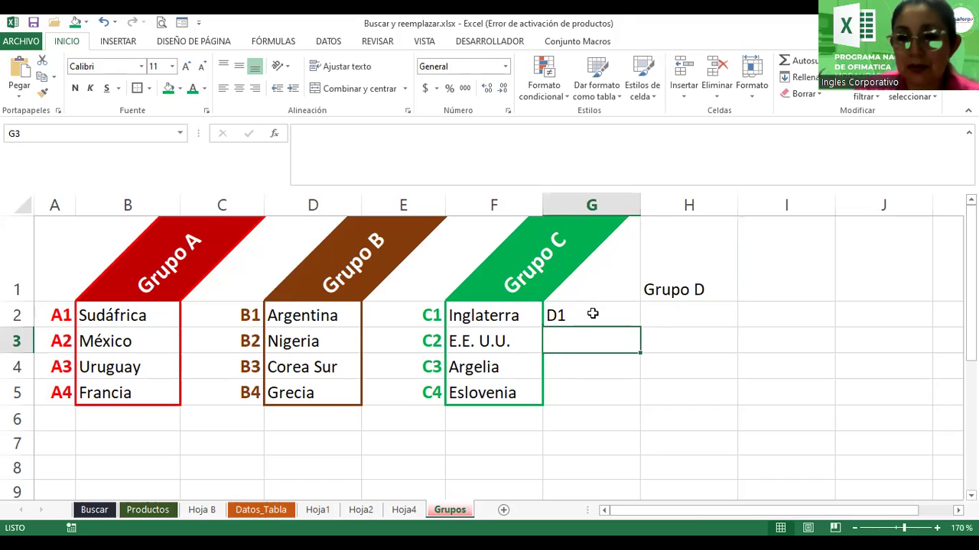
click(593, 313)
drag(641, 327, 634, 394)
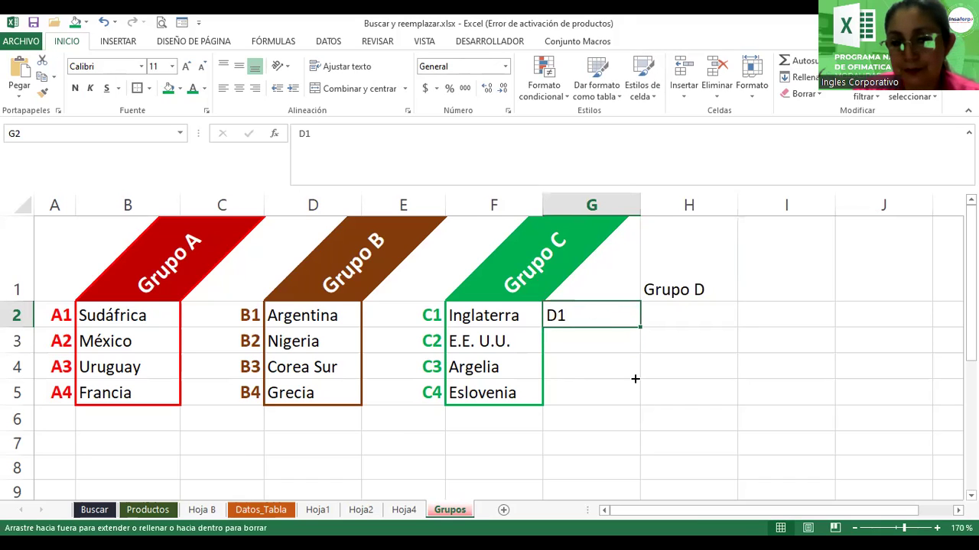
Make the D1–D4 labels right-aligned, size 12, dark blue and bold.
click(258, 91)
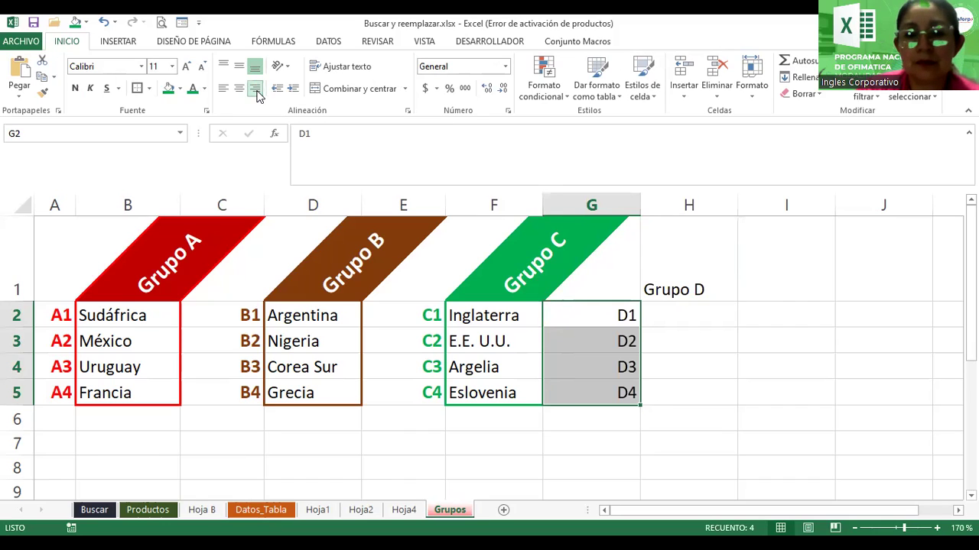
click(186, 66)
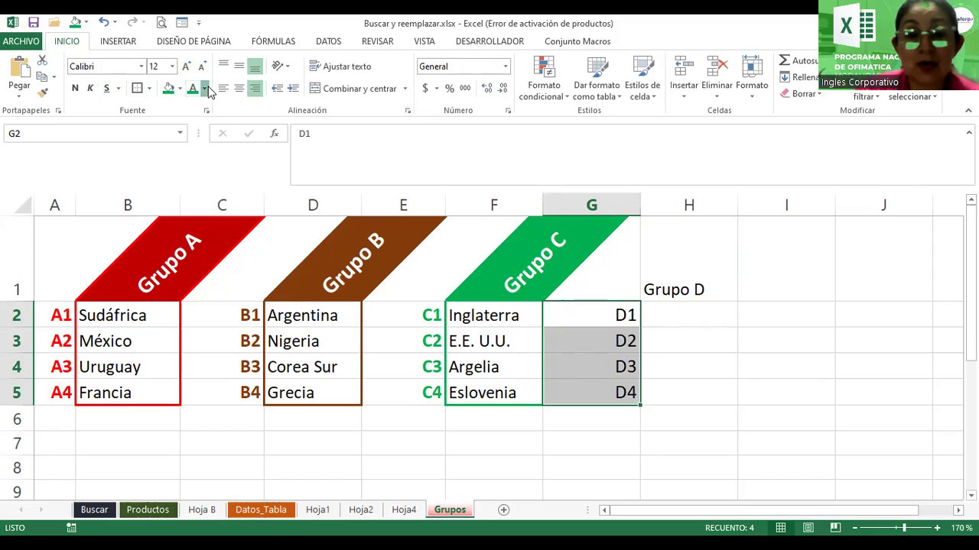
click(205, 90)
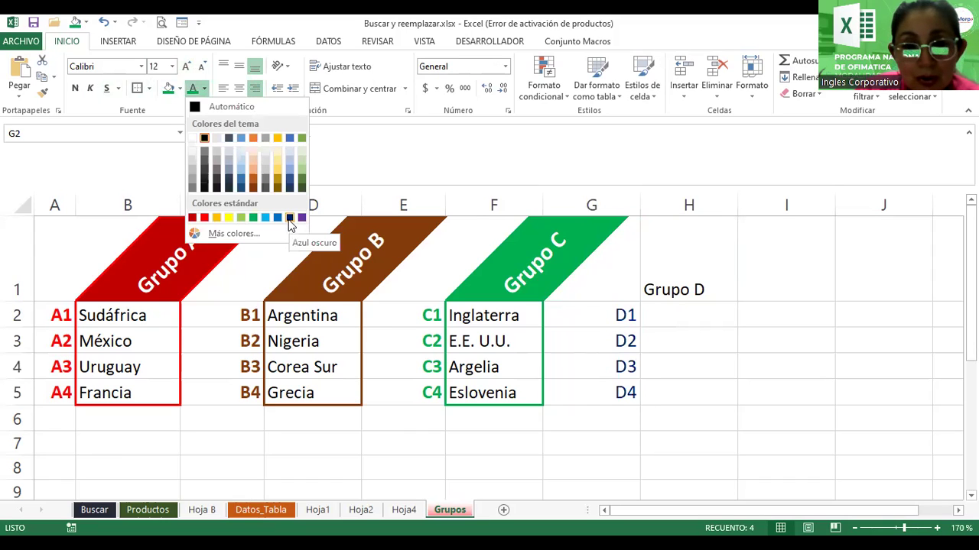
click(290, 219)
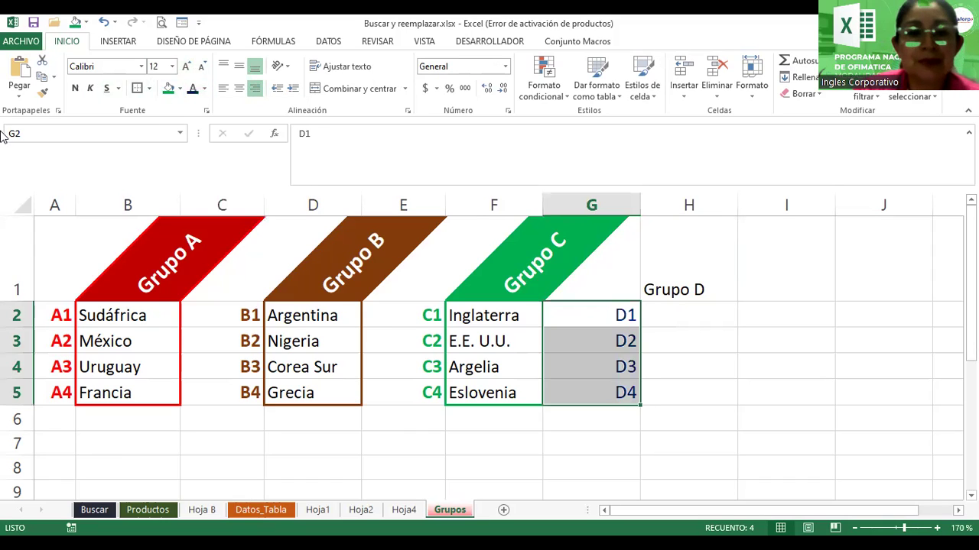
click(74, 89)
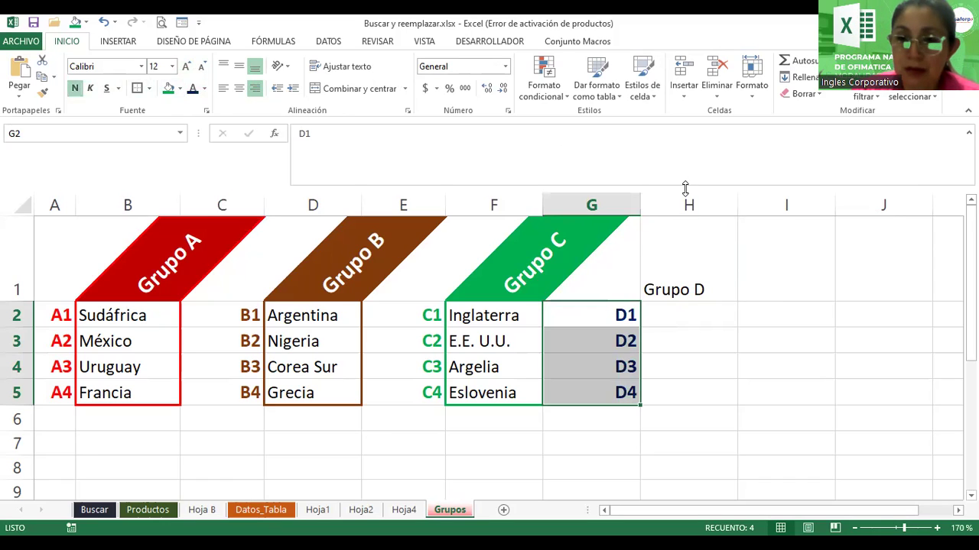
Style the H1 'Grupo D' heading bold, white, size 14 on dark blue, angled upward.
click(716, 278)
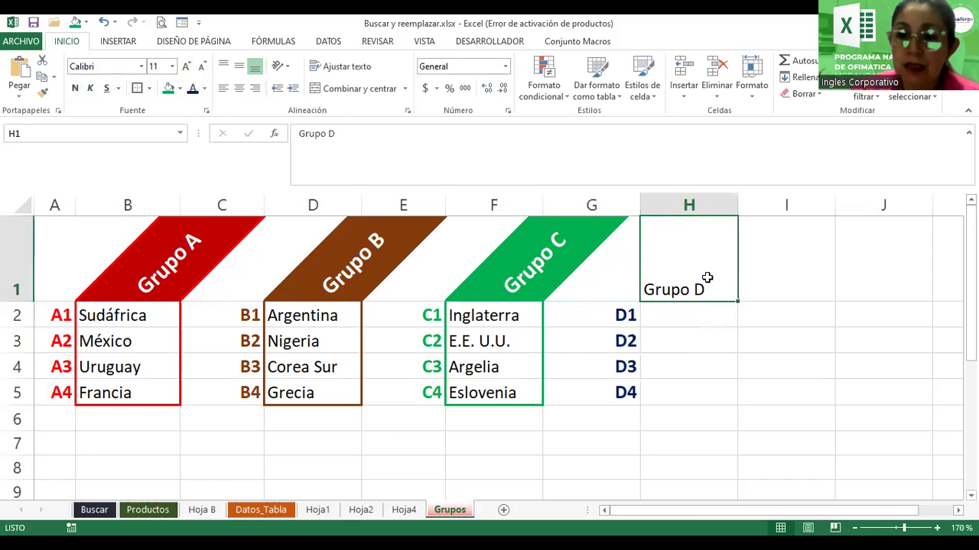
click(185, 67)
click(184, 67)
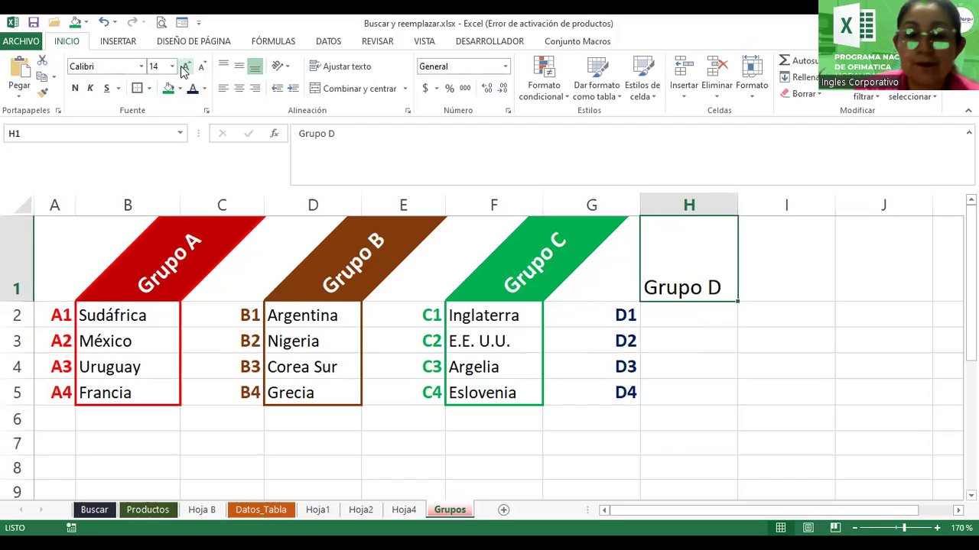
click(75, 89)
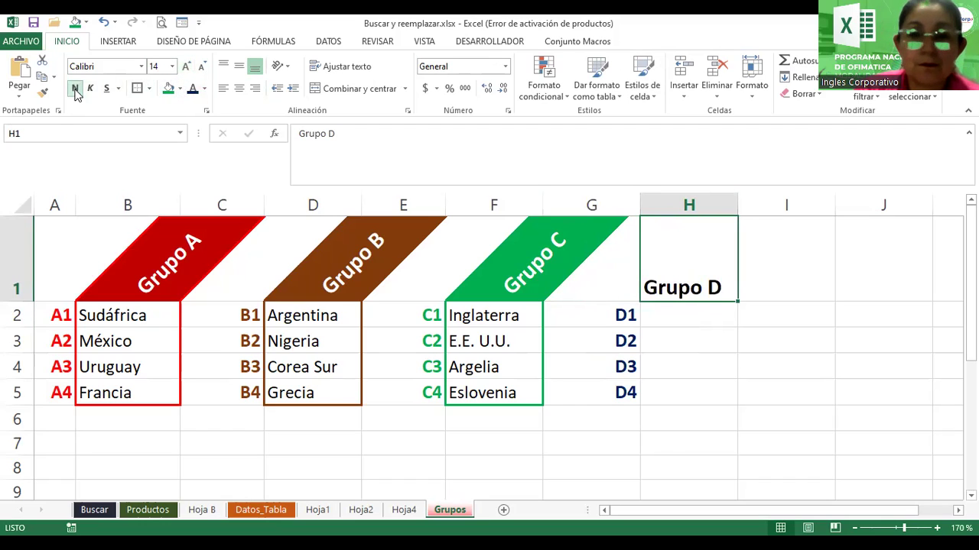
click(204, 90)
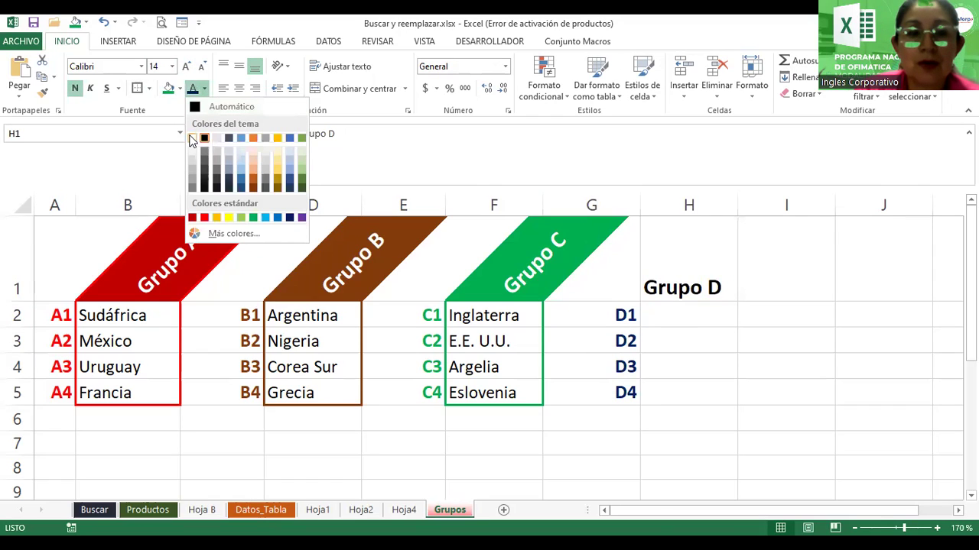
click(175, 97)
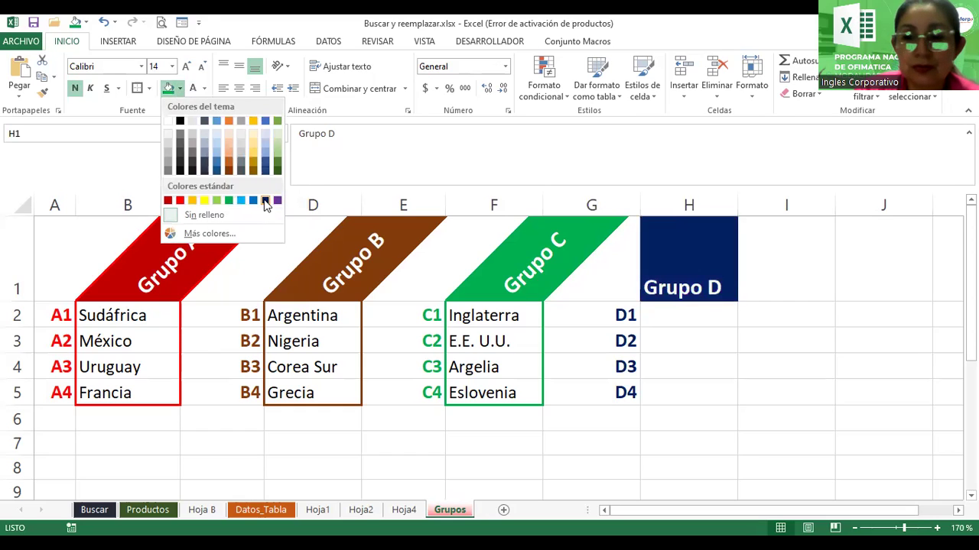
click(265, 202)
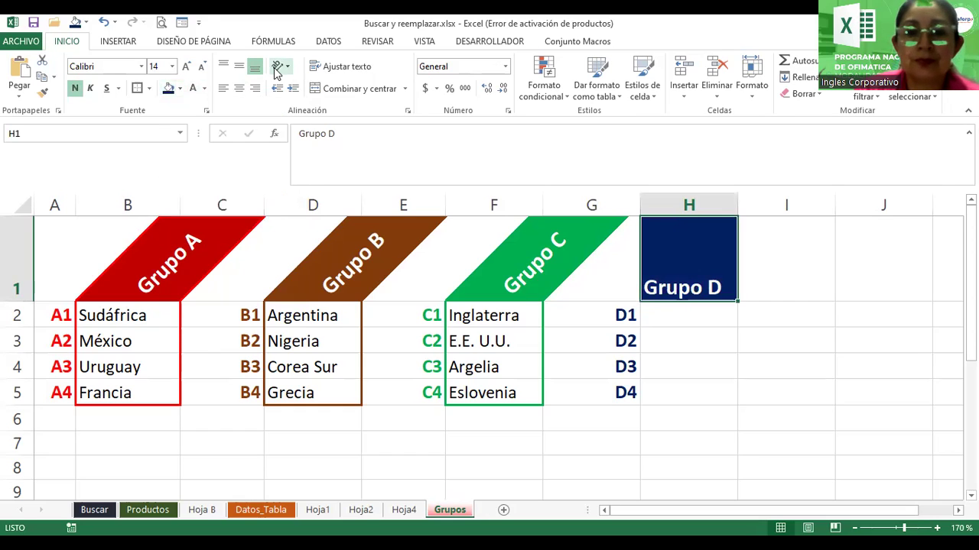
click(276, 71)
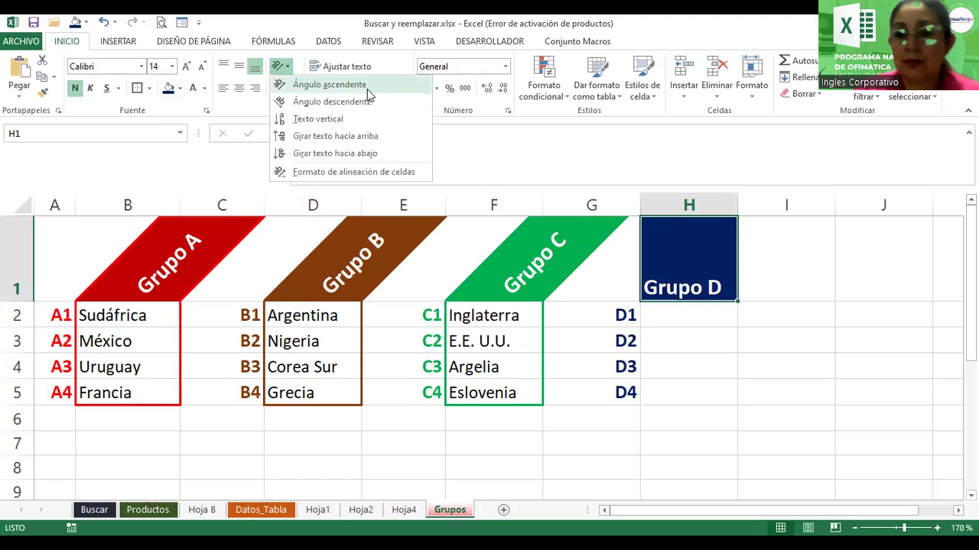
click(367, 90)
click(698, 319)
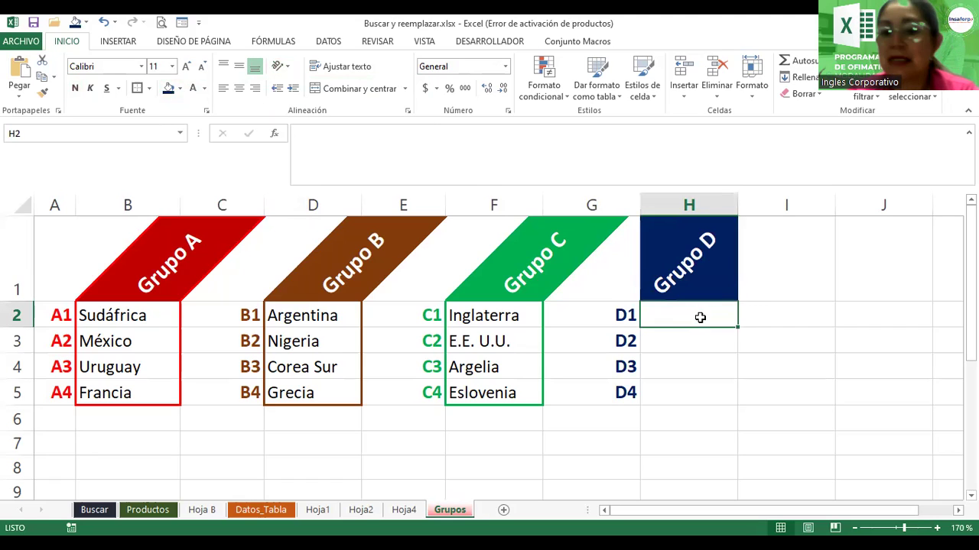
Enter Alemania, Australia, Serbia and Ghana into H2:H5.
text(Alemania)
key(Return)
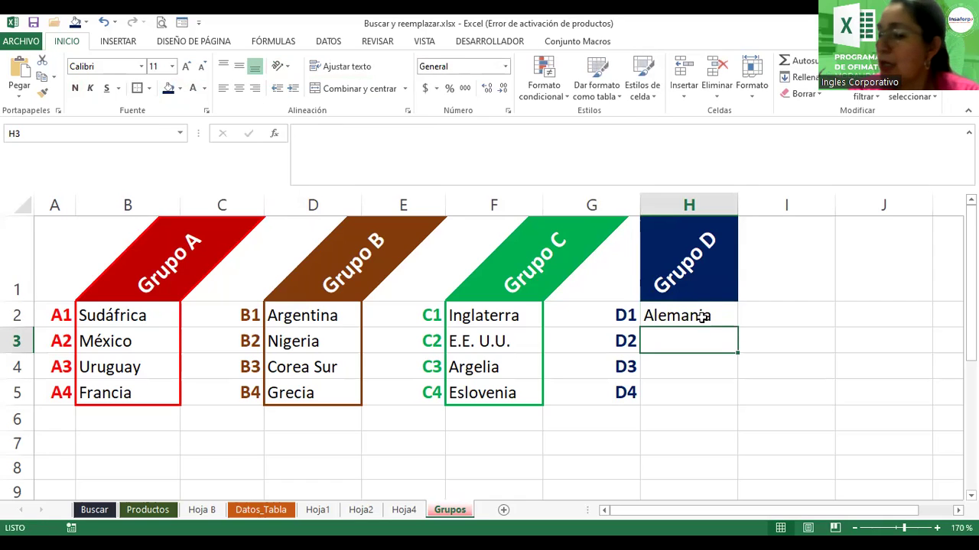
text(Australia)
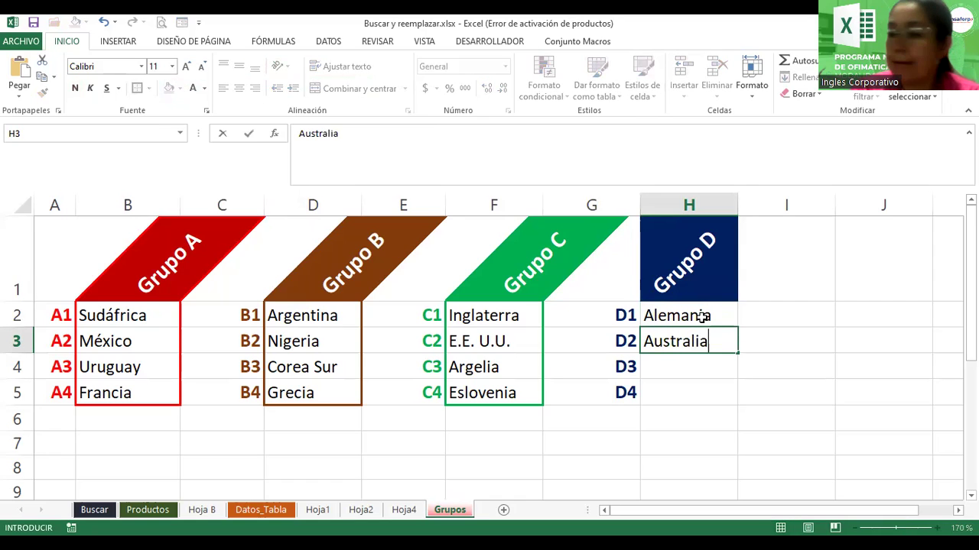
key(Return)
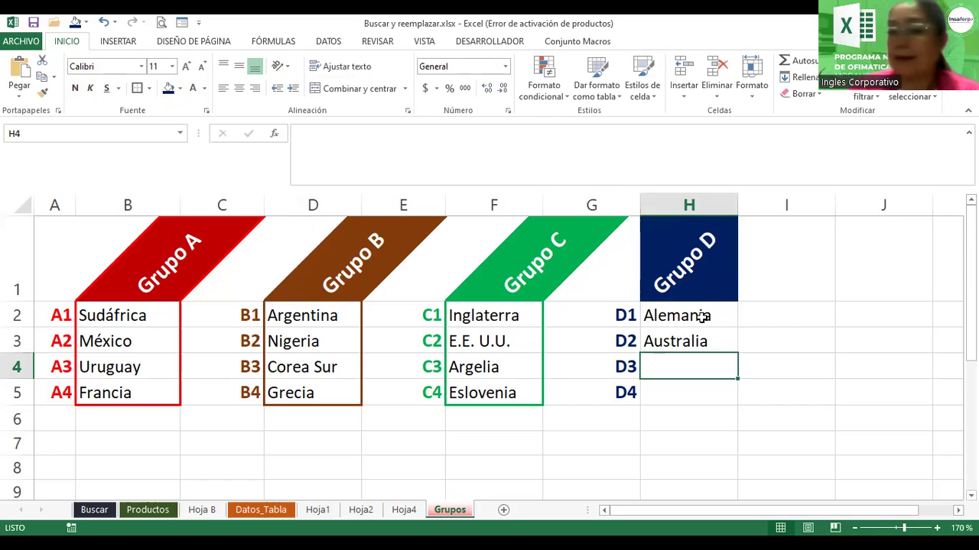
text(Serbia)
key(Return)
text(Ghana)
key(Return)
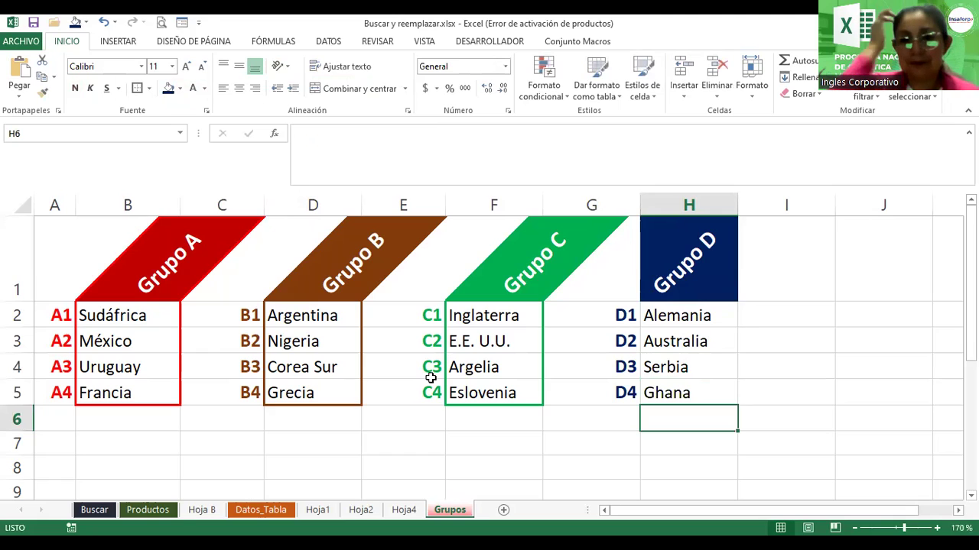
key(alt+Tab)
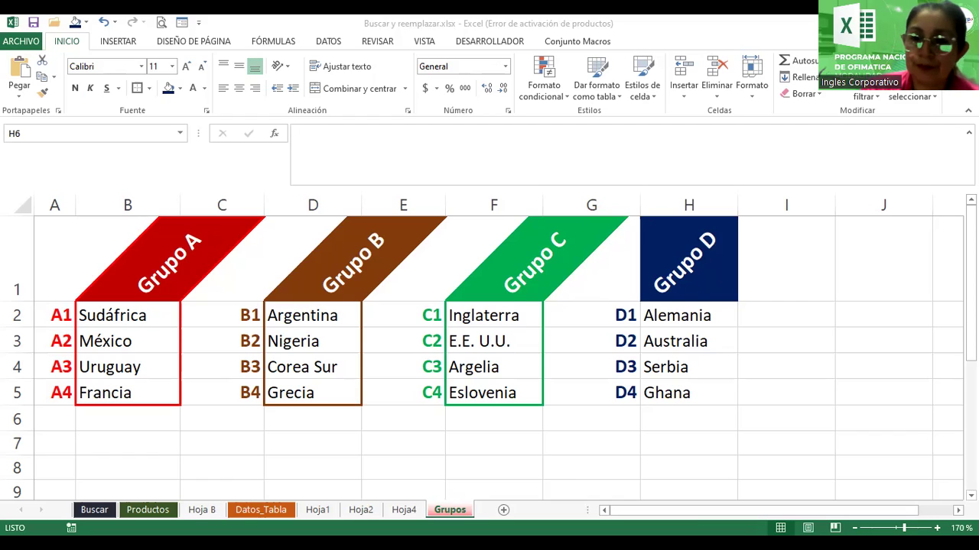
Frame the Grupo D block H1:H5 with a dark blue outline border.
drag(690, 264, 691, 393)
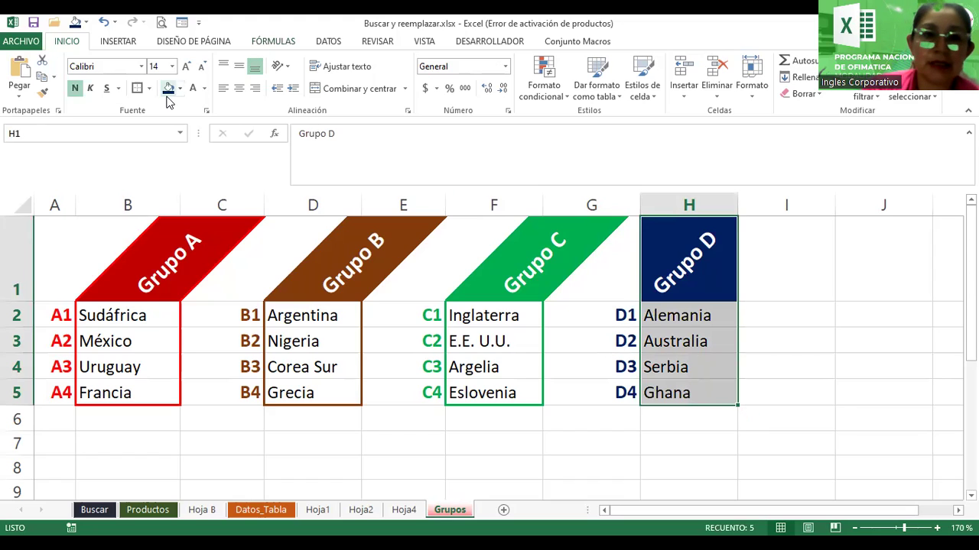
click(206, 111)
click(408, 145)
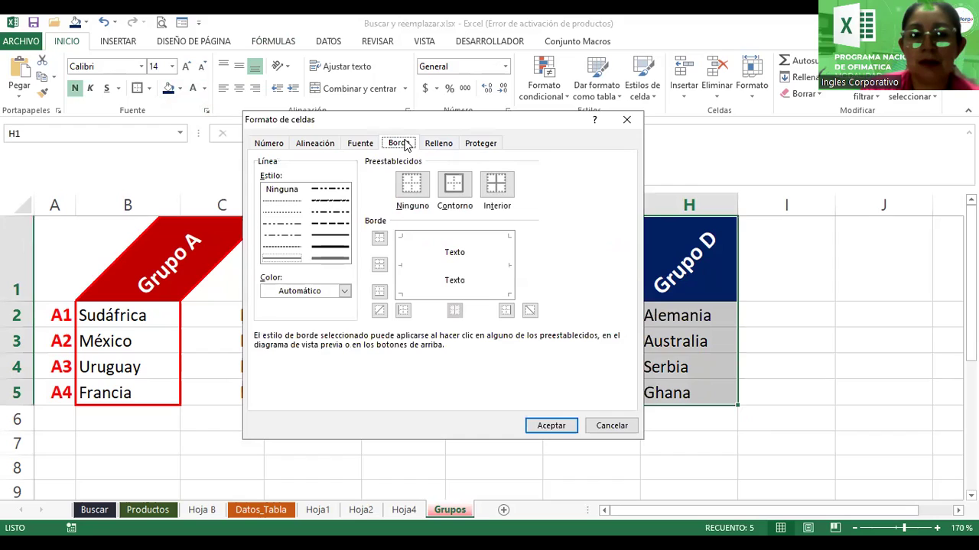
click(274, 293)
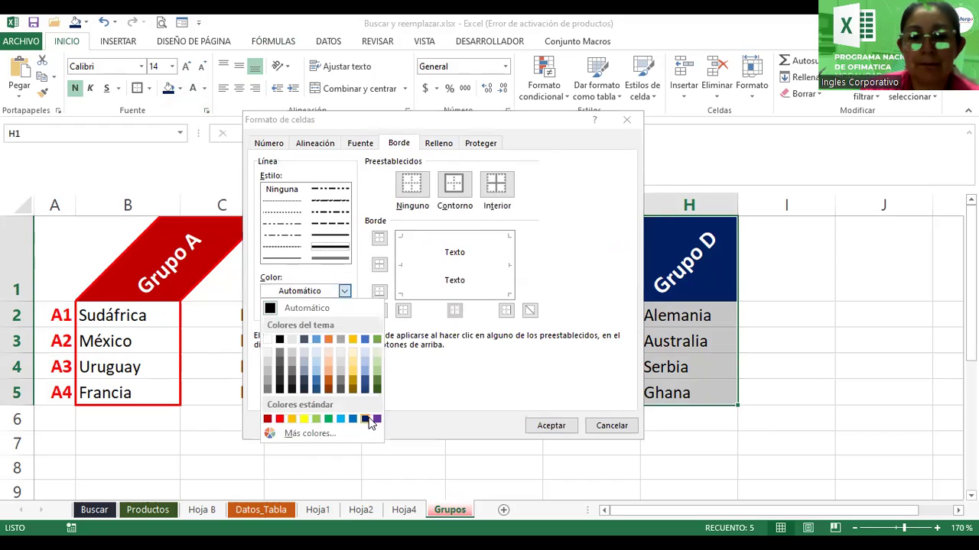
click(366, 420)
click(454, 183)
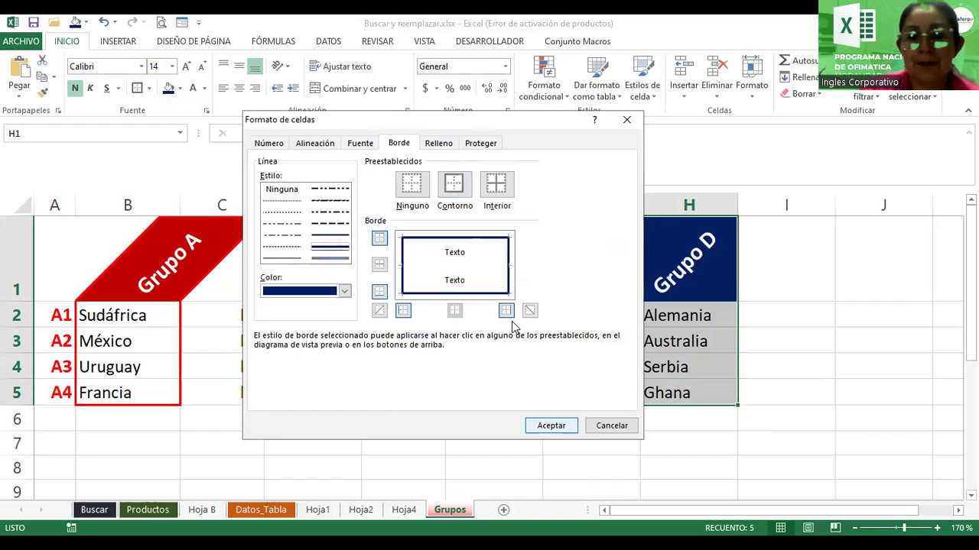
key(Return)
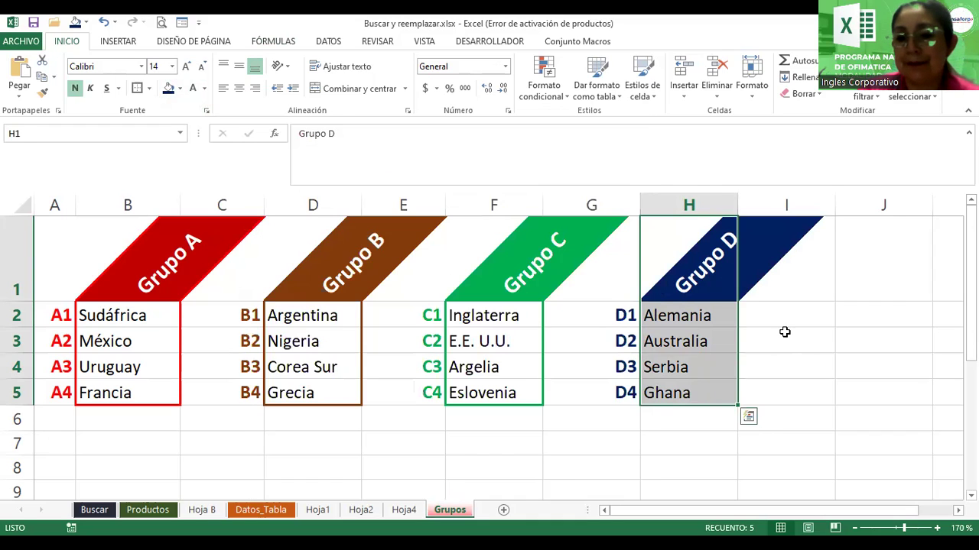
click(785, 332)
click(600, 289)
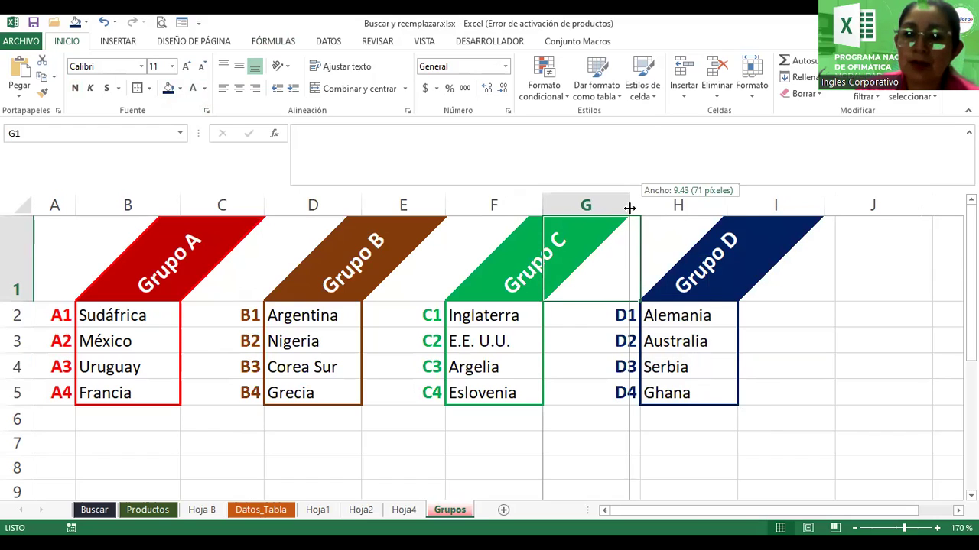
Narrow column G to pull Grupo D closer and zoom the sheet out to 140%.
drag(641, 207, 630, 207)
click(795, 341)
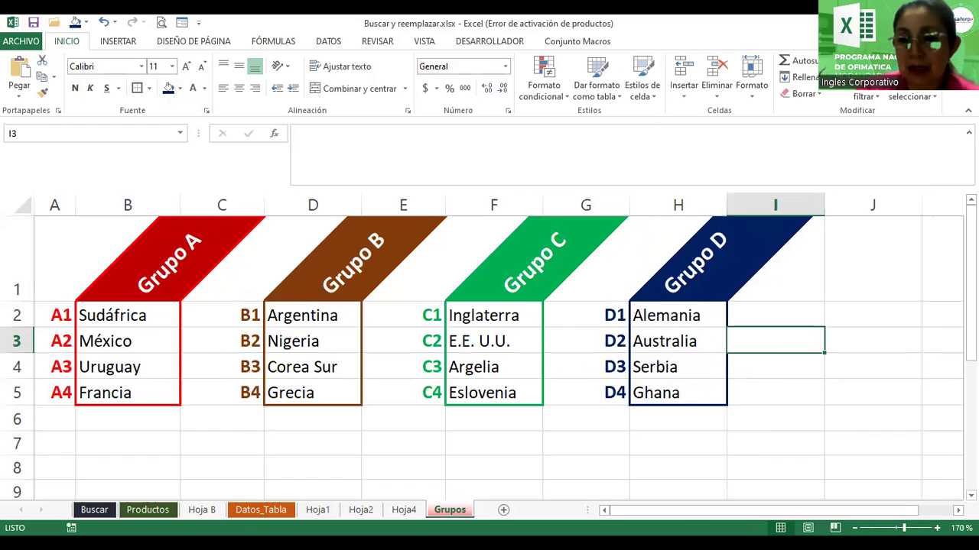
click(854, 527)
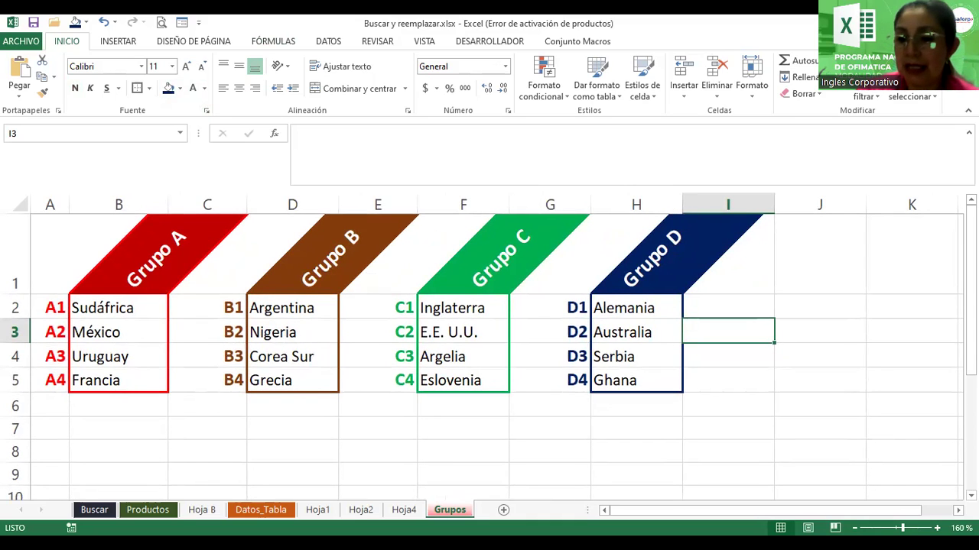
click(854, 528)
click(854, 528)
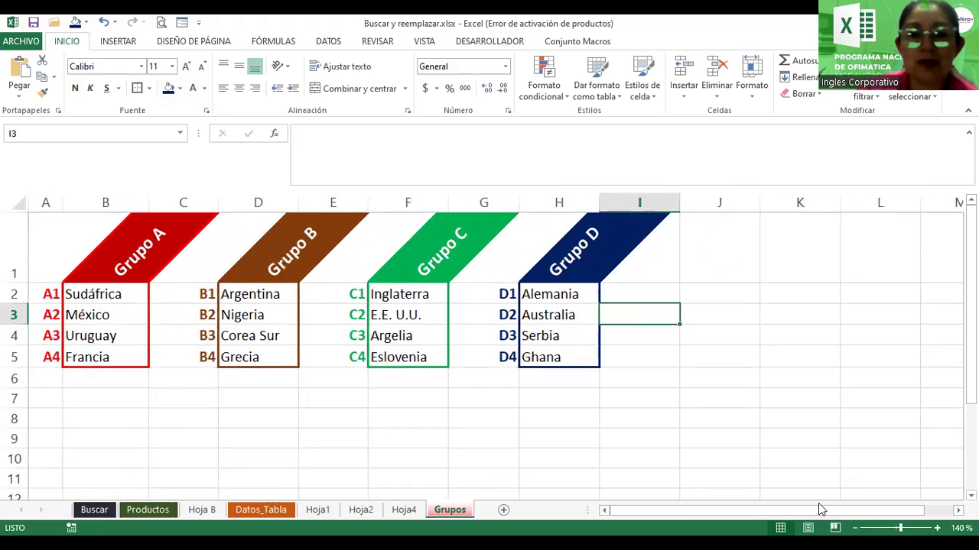
click(738, 350)
click(122, 42)
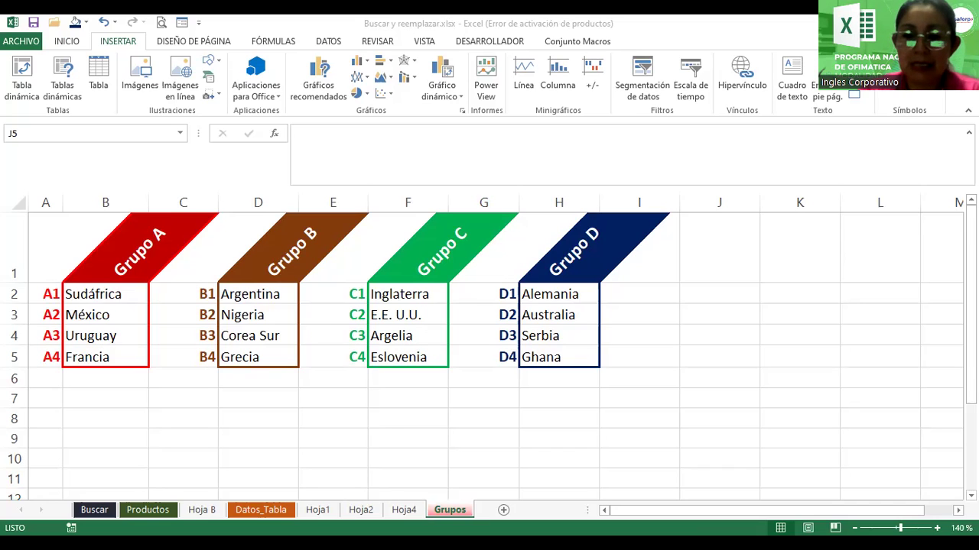
Paste the trophy picture at K3, then size and position it beside Grupo D.
click(800, 314)
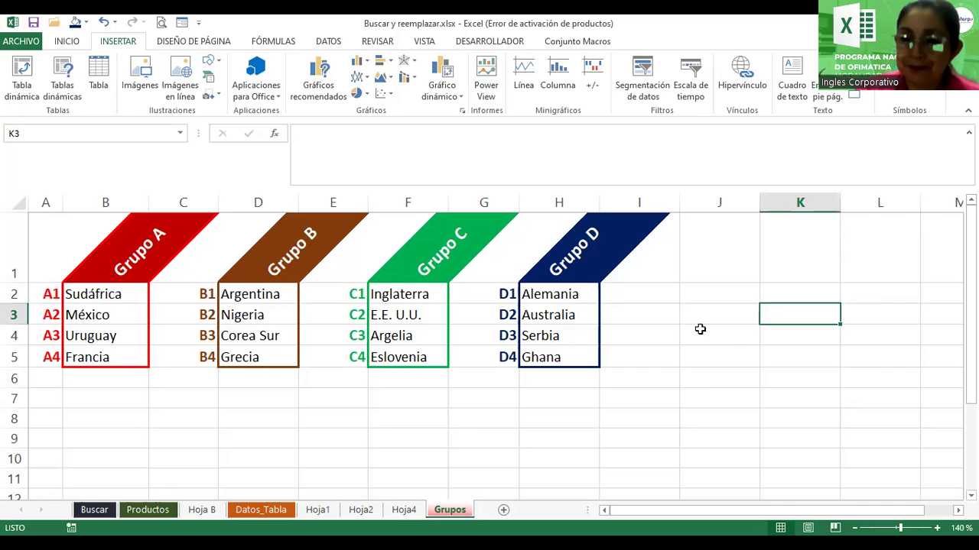
key(ctrl+v)
drag(723, 372, 602, 367)
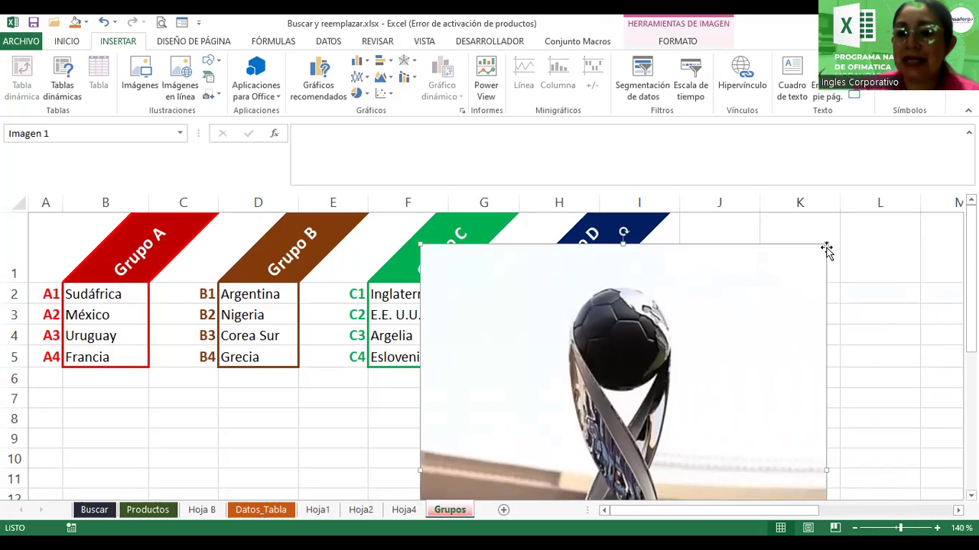
mouse_move(826, 251)
mouse_down()
mouse_move(681, 389)
mouse_move(636, 416)
mouse_move(708, 312)
mouse_move(711, 260)
mouse_up()
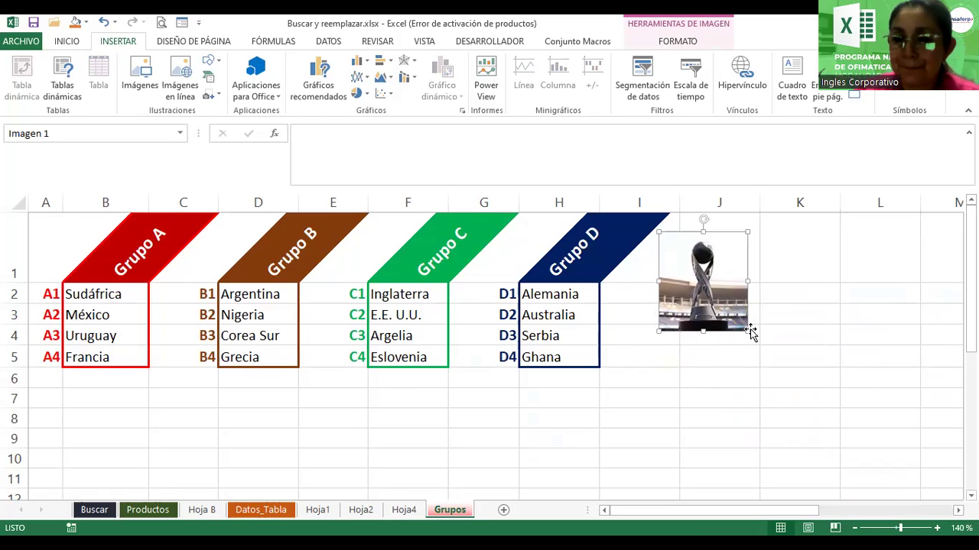
drag(749, 331, 812, 399)
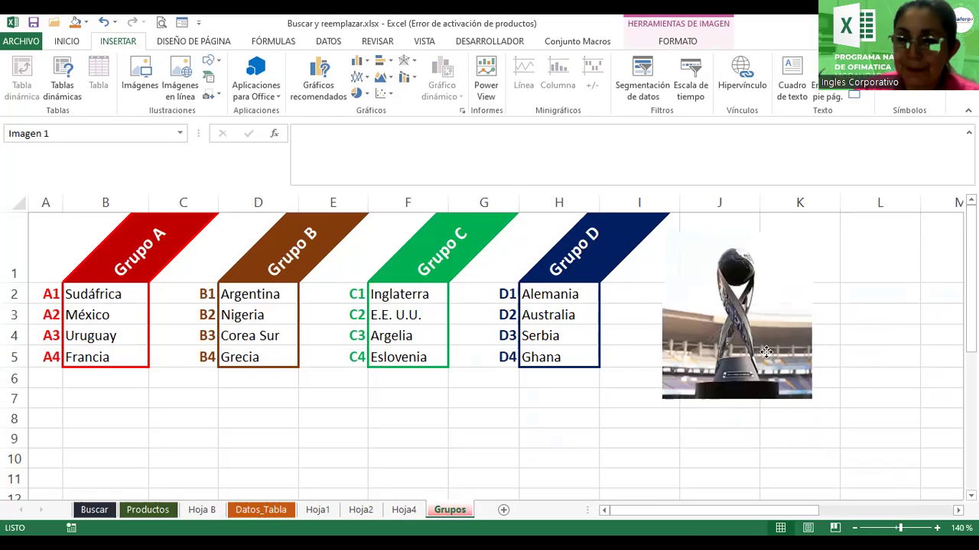
drag(765, 352, 773, 352)
Apply a soft-edged rounded picture style and tilt the trophy at an angle.
click(656, 43)
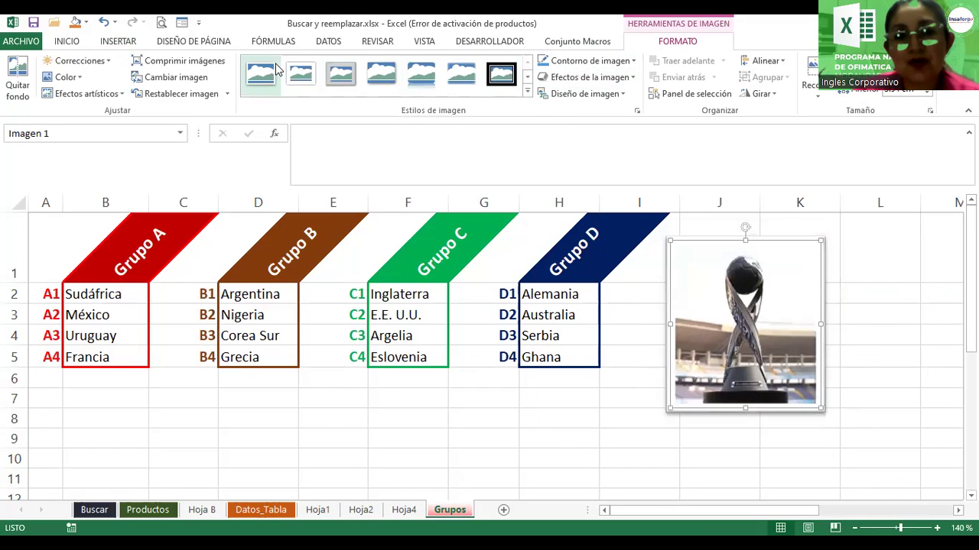
click(528, 92)
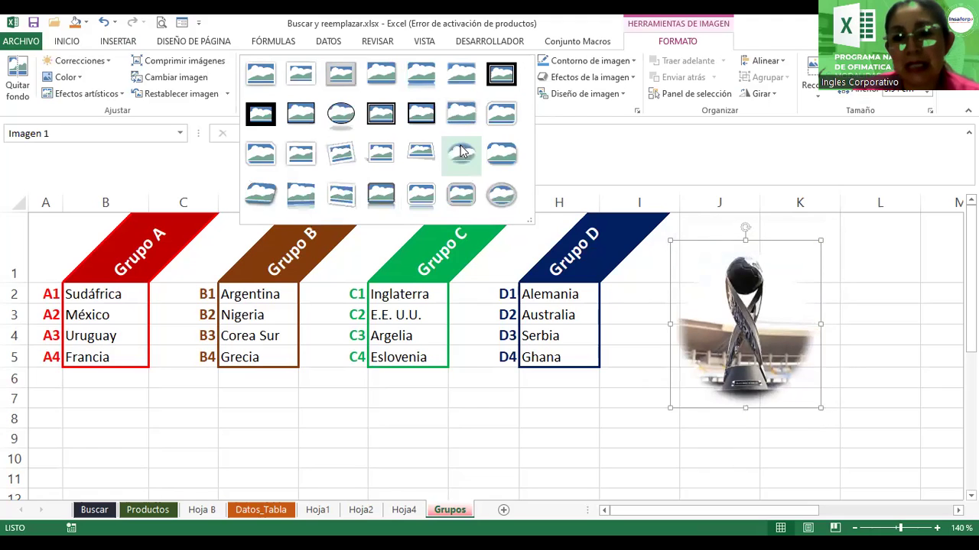
click(501, 153)
drag(745, 227, 716, 243)
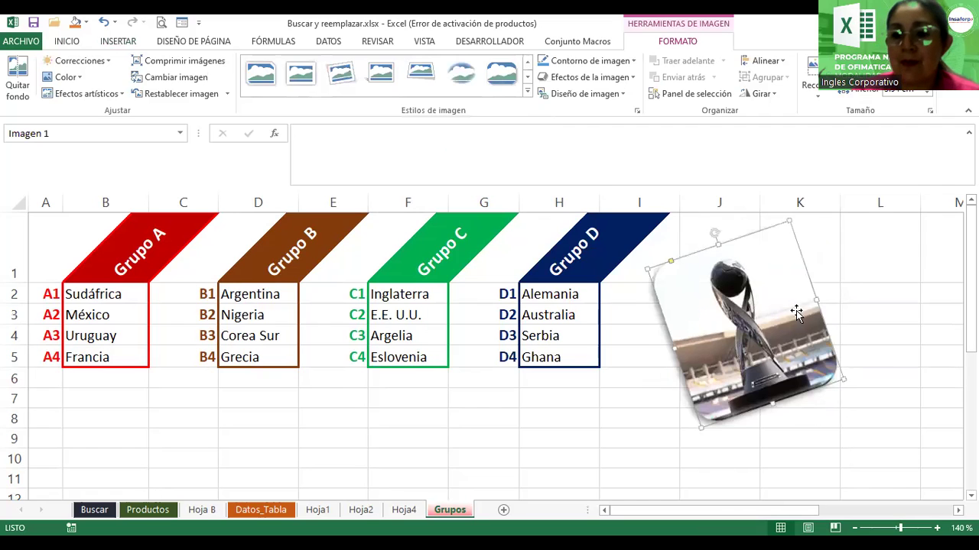
click(942, 310)
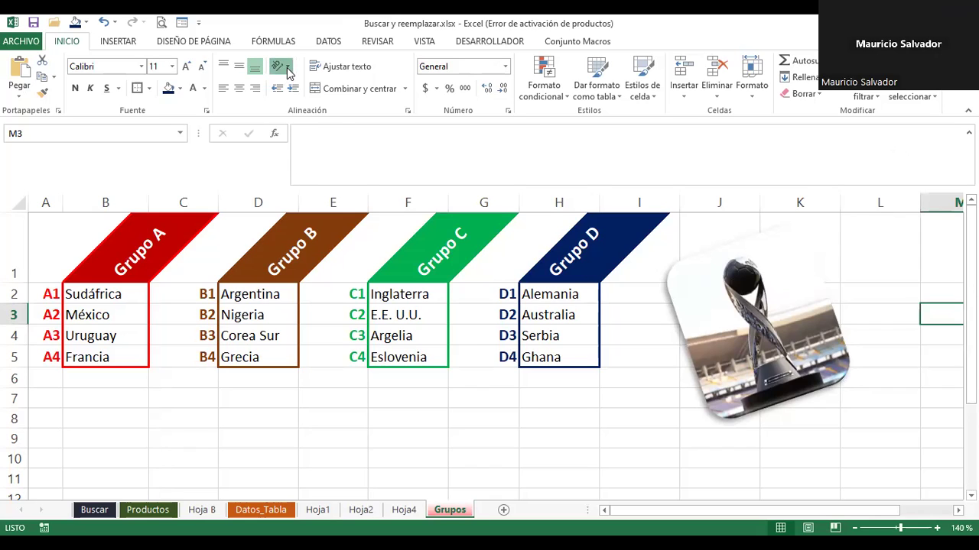
click(288, 70)
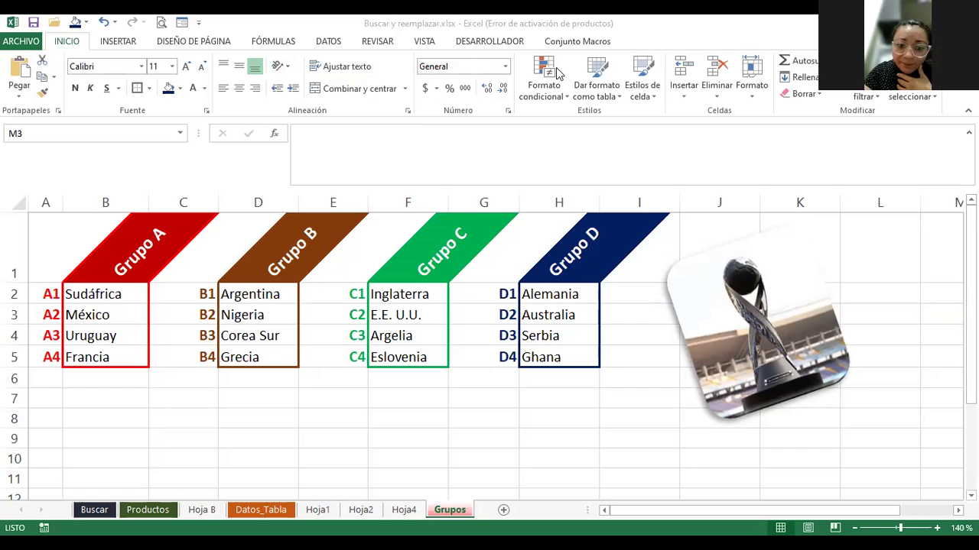
Rename the Hoja1 sheet tab with the multiplication tables to 'Multiplica'.
click(204, 510)
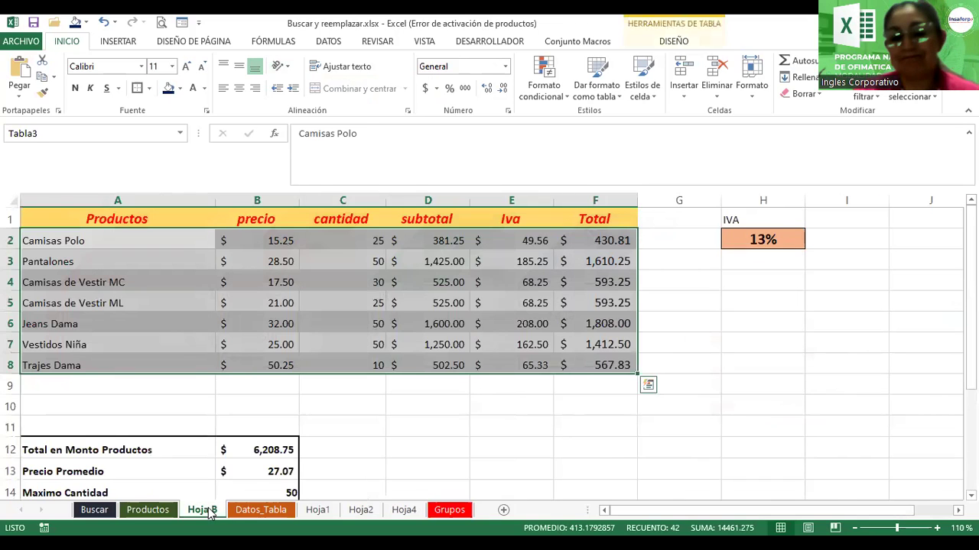
click(320, 510)
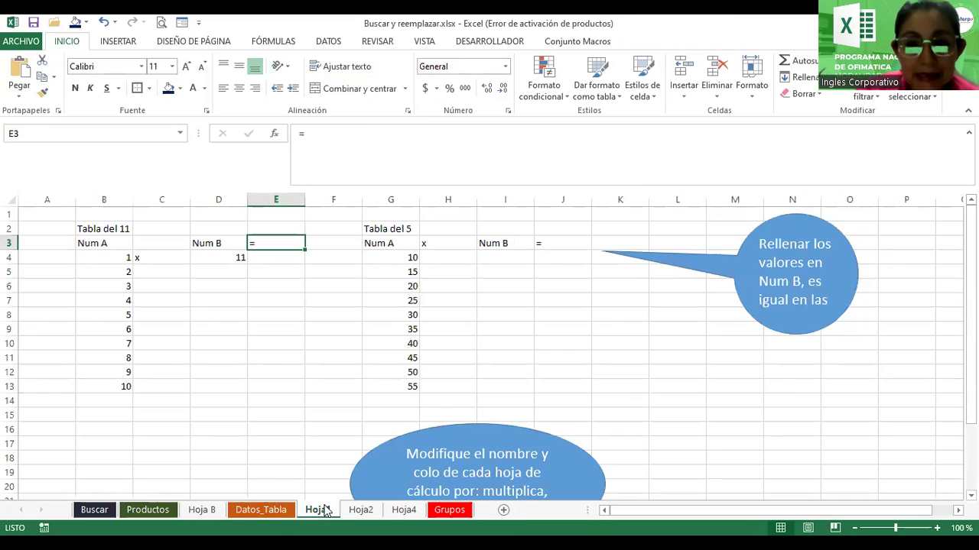
double_click(315, 509)
text(ultiplica)
key(Return)
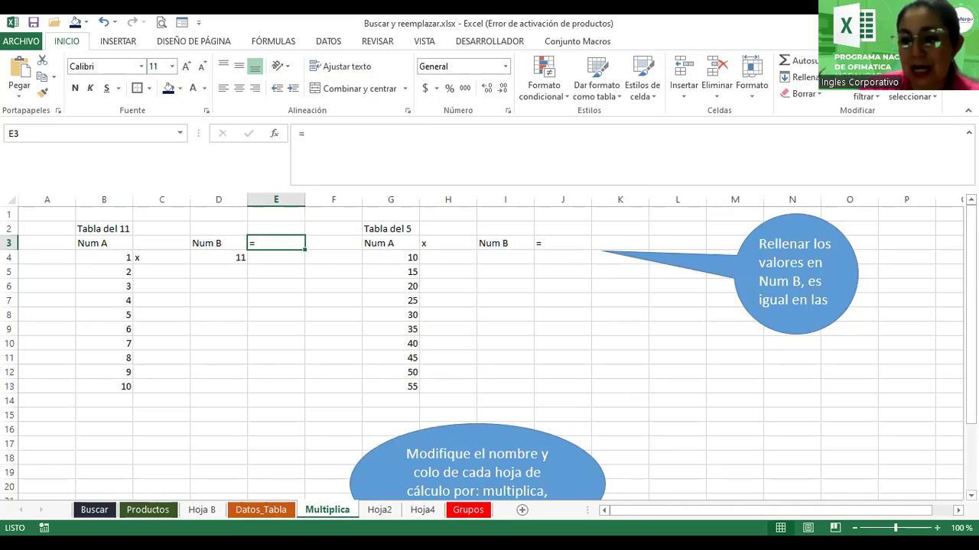
ctrl+scroll(489, 344, up, 1)
ctrl+scroll(489, 344, up, 1)
ctrl+scroll(489, 344, up, 1)
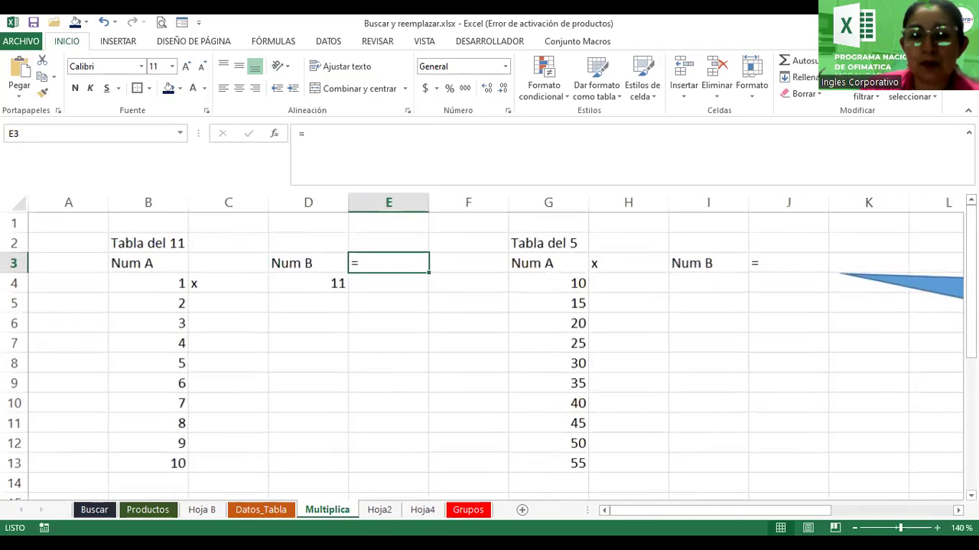
ctrl+scroll(489, 344, up, 1)
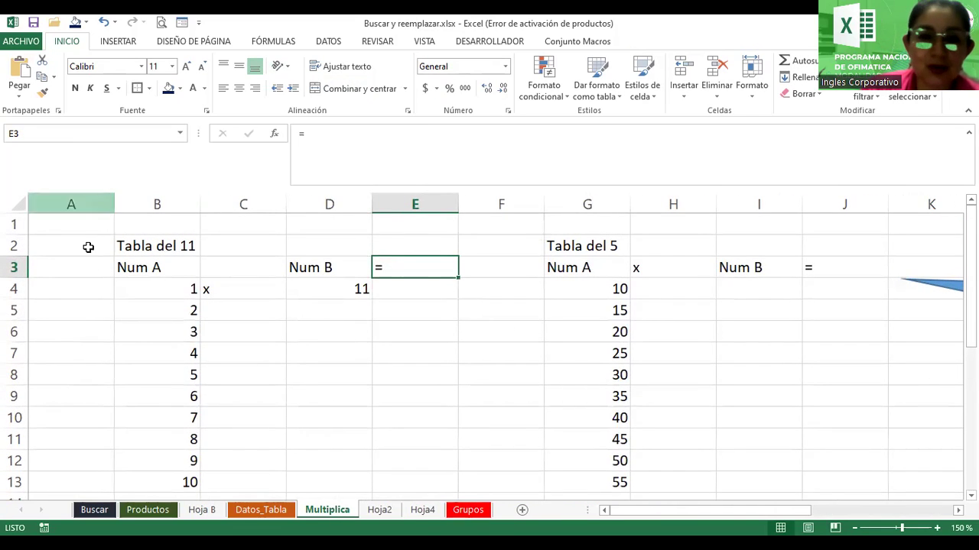
Merge and center the Tabla del 11 title across B2:C2.
drag(130, 247, 237, 235)
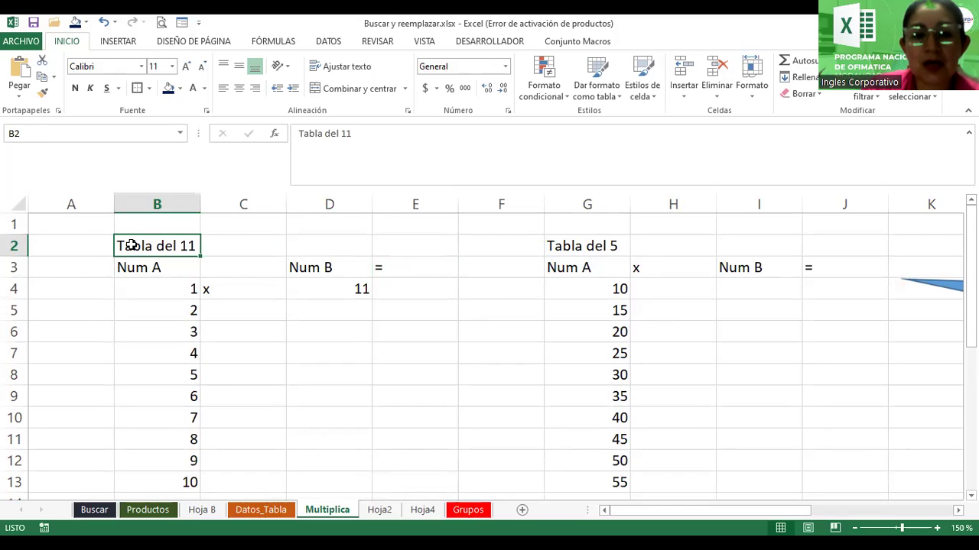
click(357, 88)
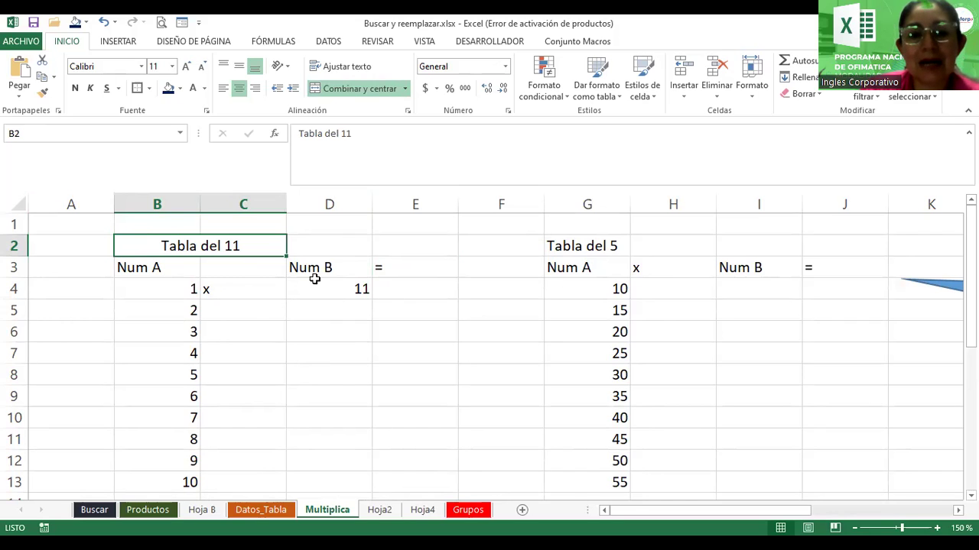
click(117, 266)
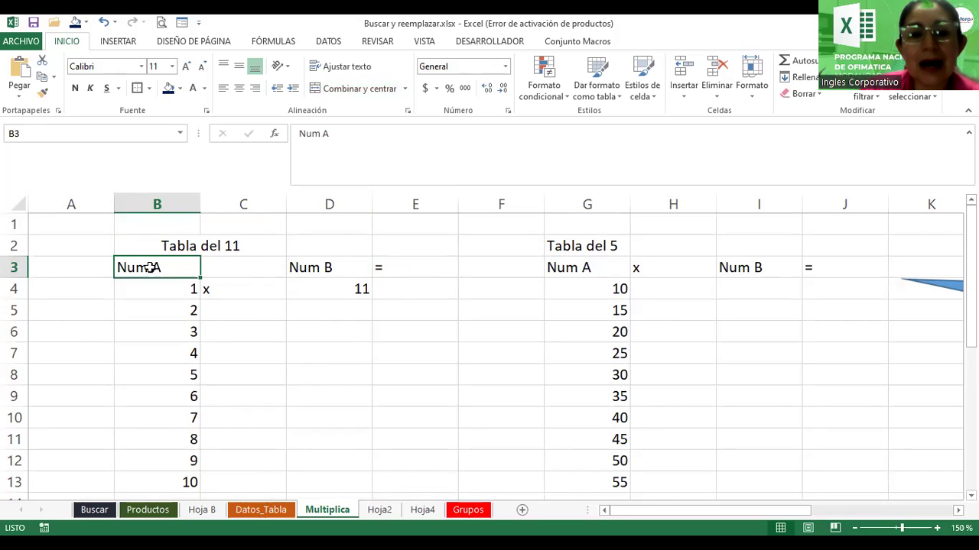
click(429, 265)
Enter the formula =B4*D4 in E4 to get the first product, 11.
click(416, 291)
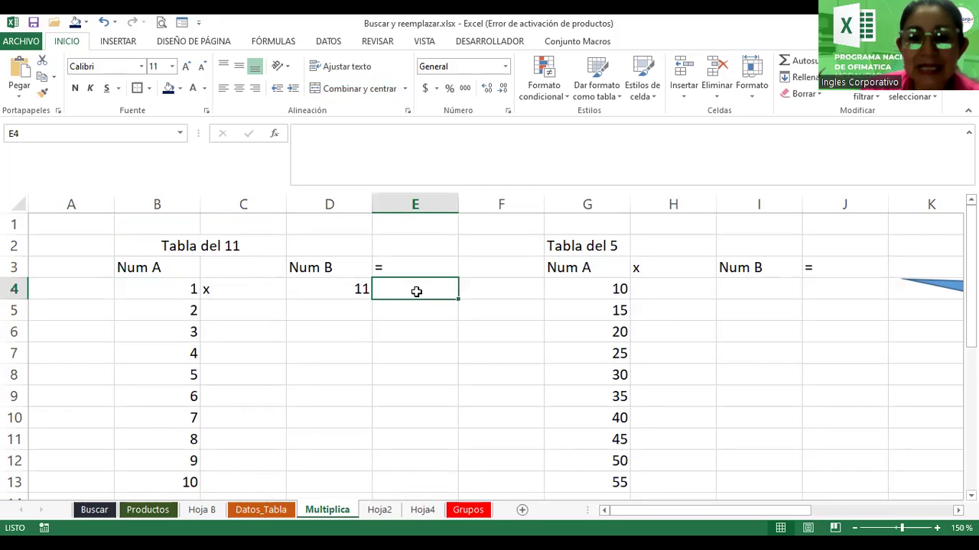
text(=P)
key(BackSpace)
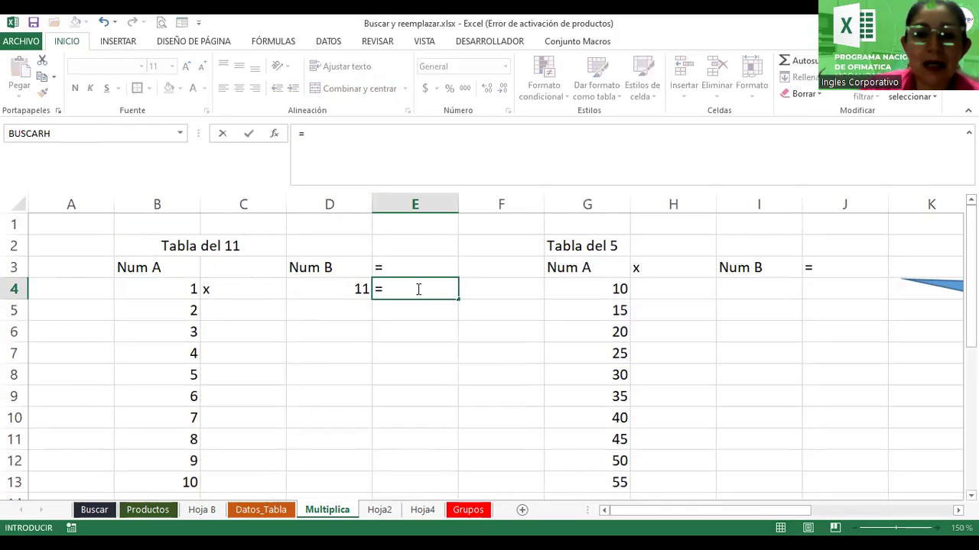
click(161, 284)
text(*)
click(334, 293)
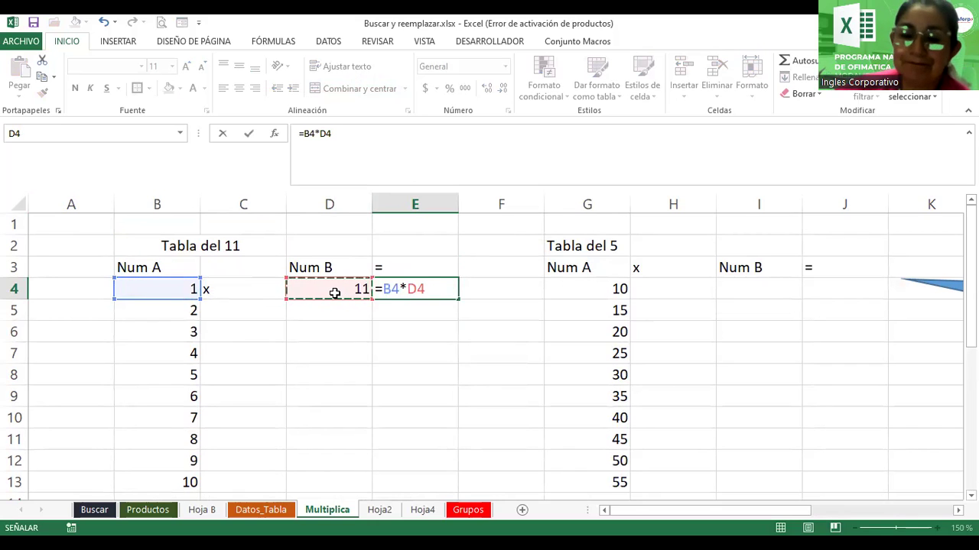
key(Return)
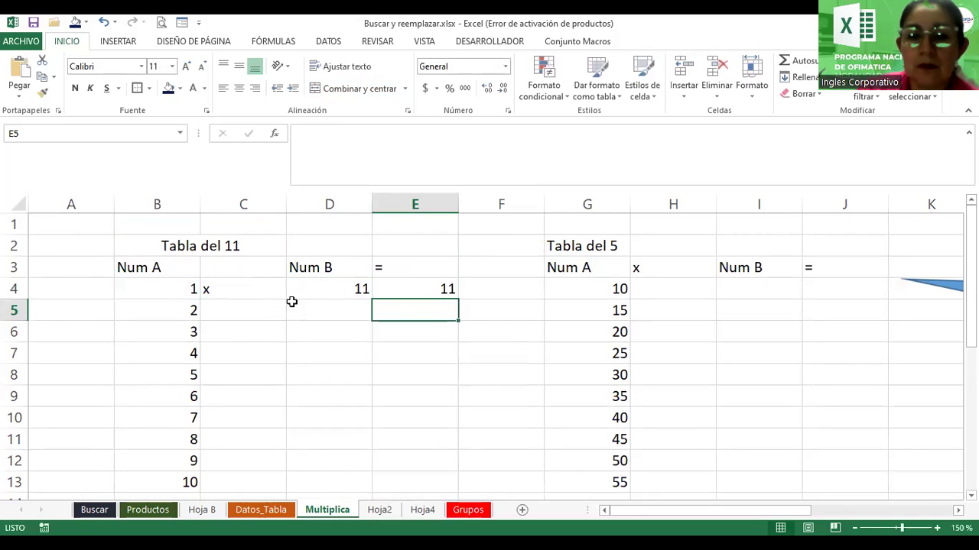
Fill the 11 in D4 down through D13.
click(341, 288)
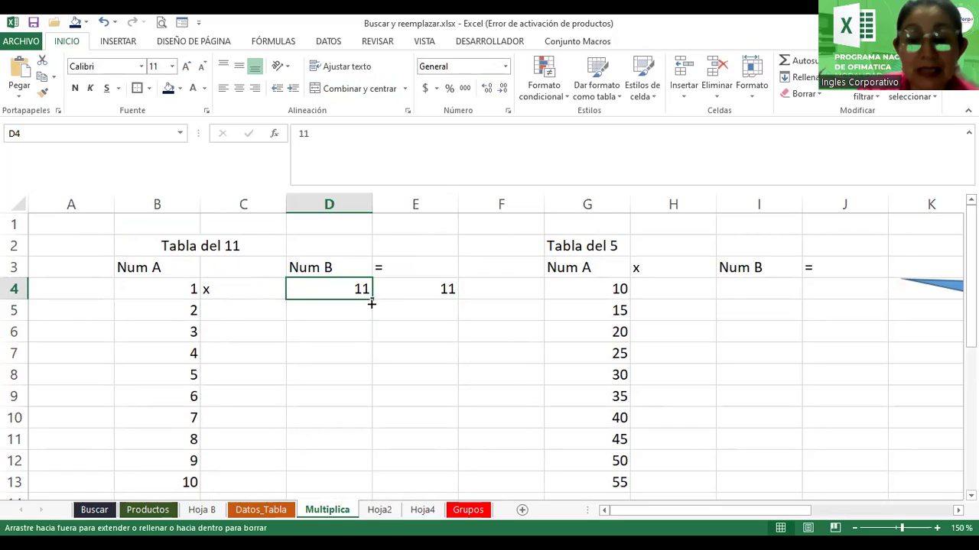
drag(372, 298, 363, 487)
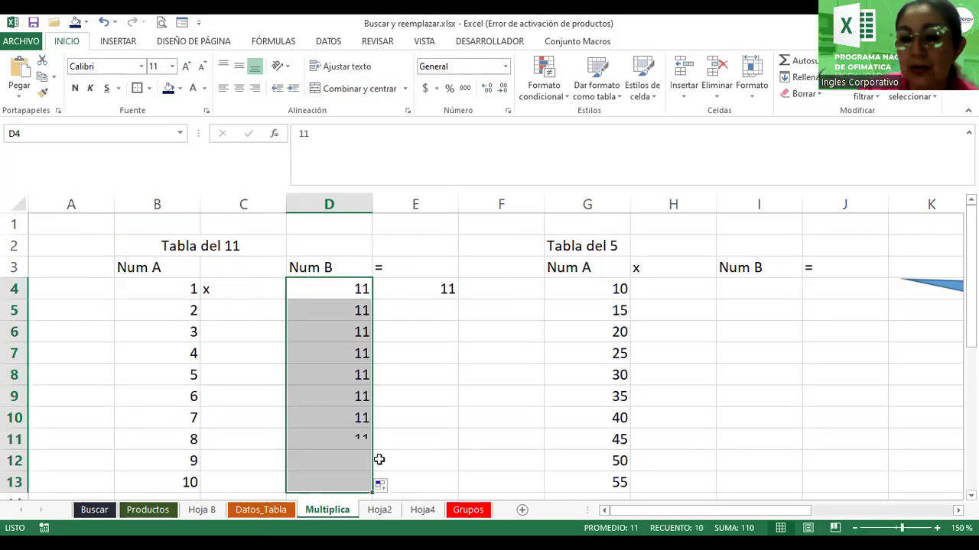
click(854, 528)
click(854, 527)
click(854, 527)
click(854, 527)
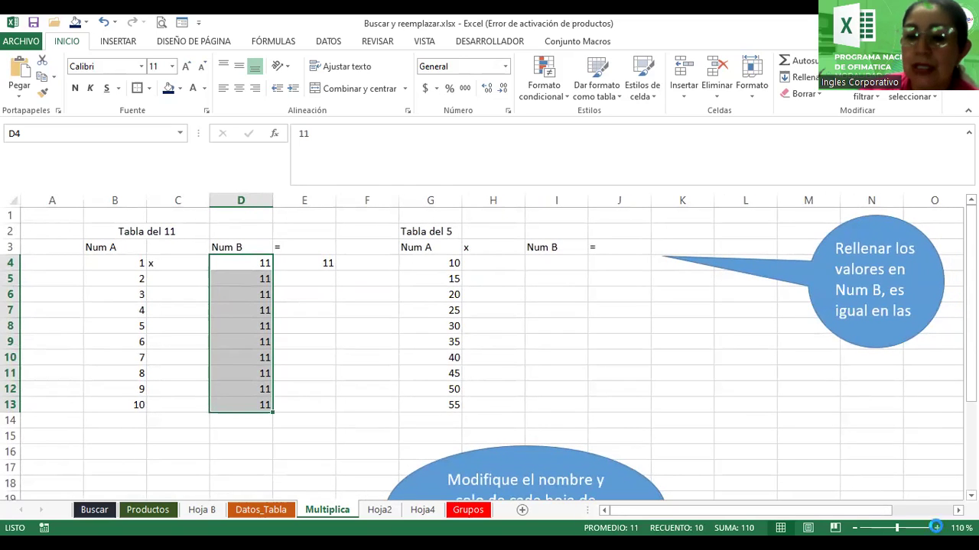
click(937, 528)
click(936, 528)
Copy the =B4*D4 product formula from E4 down to E13.
click(389, 274)
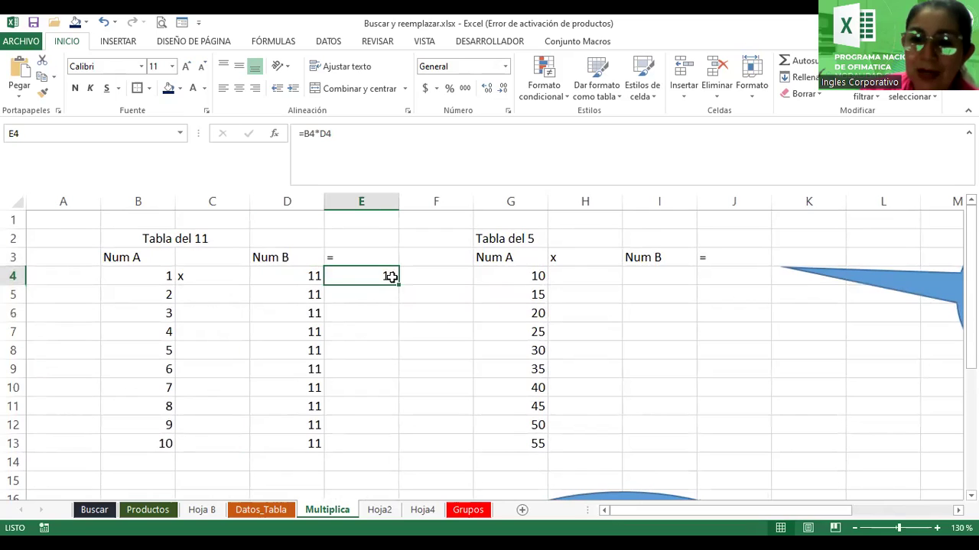
double_click(373, 275)
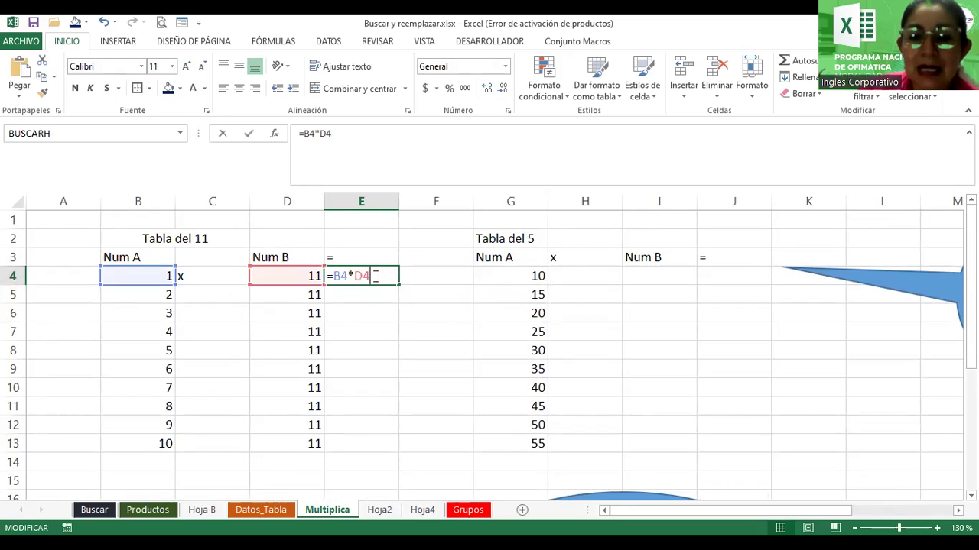
drag(331, 275, 372, 277)
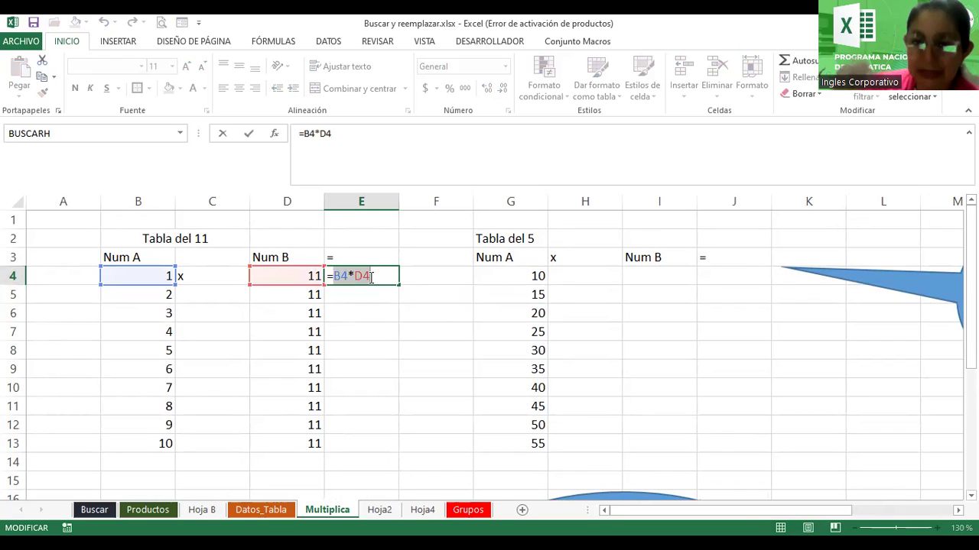
key(Return)
click(371, 276)
drag(399, 284, 401, 371)
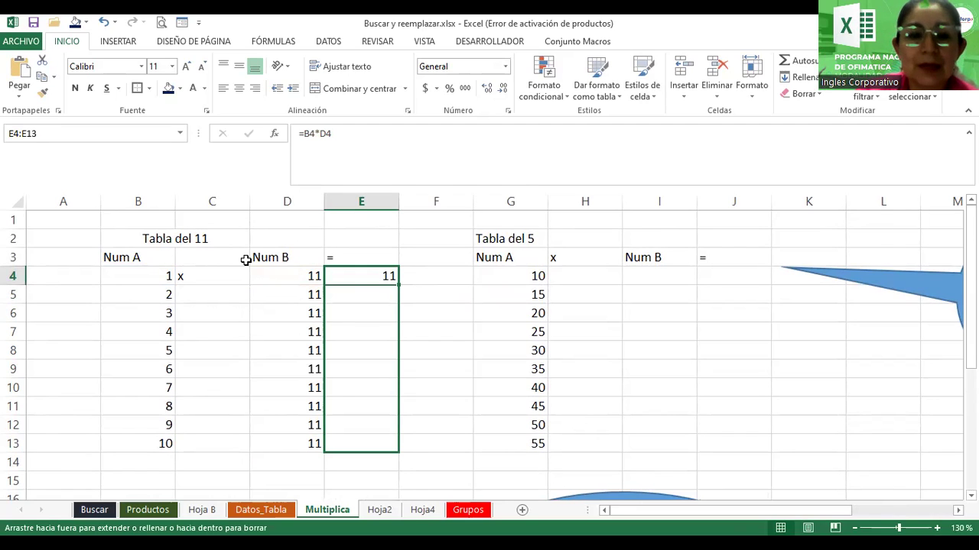
click(138, 257)
Make the Num A and Num B headers in B3, D3, G3, I3 bold, size 12, centred.
ctrl+click(266, 260)
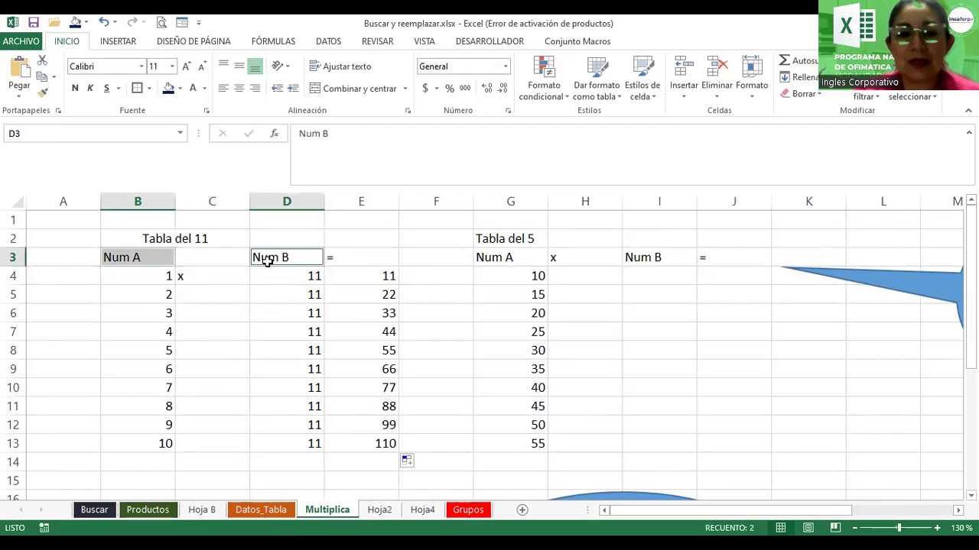
ctrl+click(520, 253)
ctrl+click(655, 260)
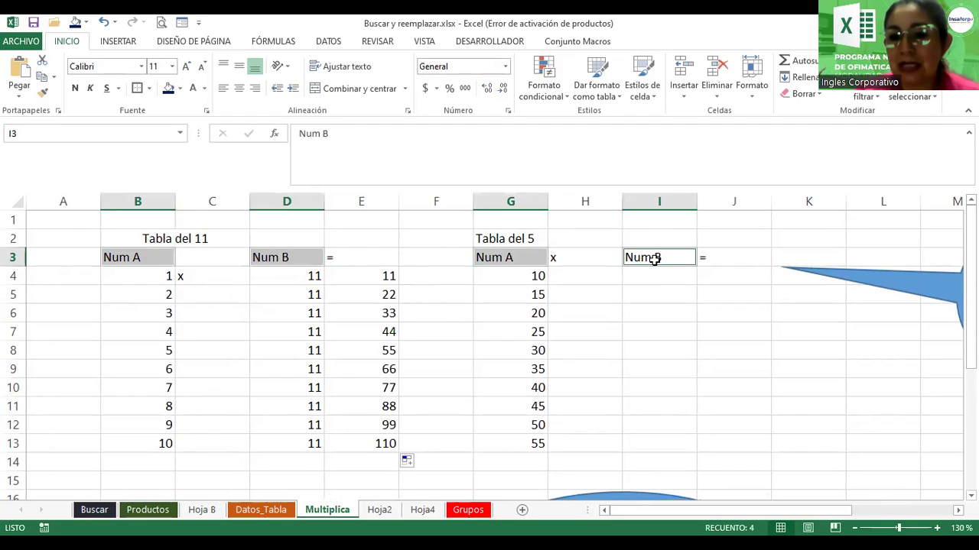
click(73, 88)
click(185, 67)
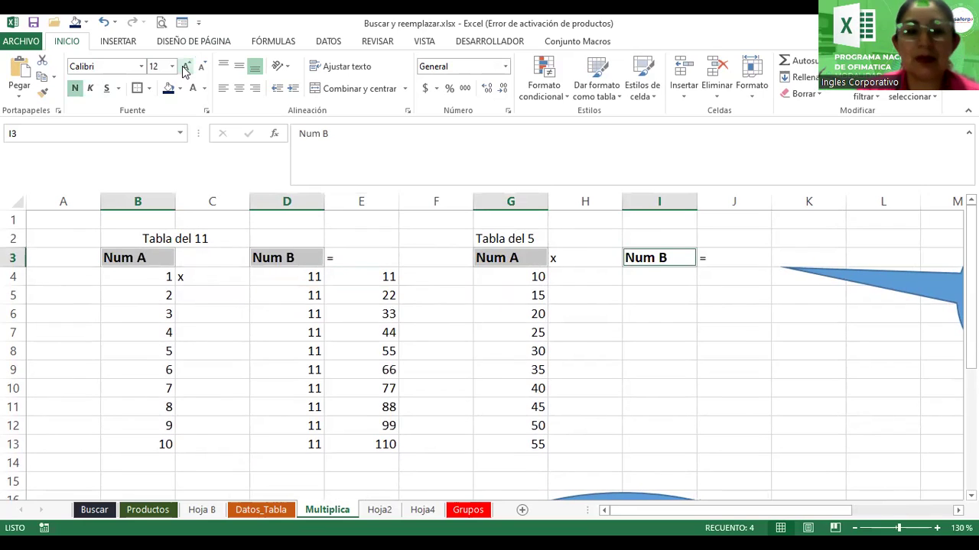
click(238, 88)
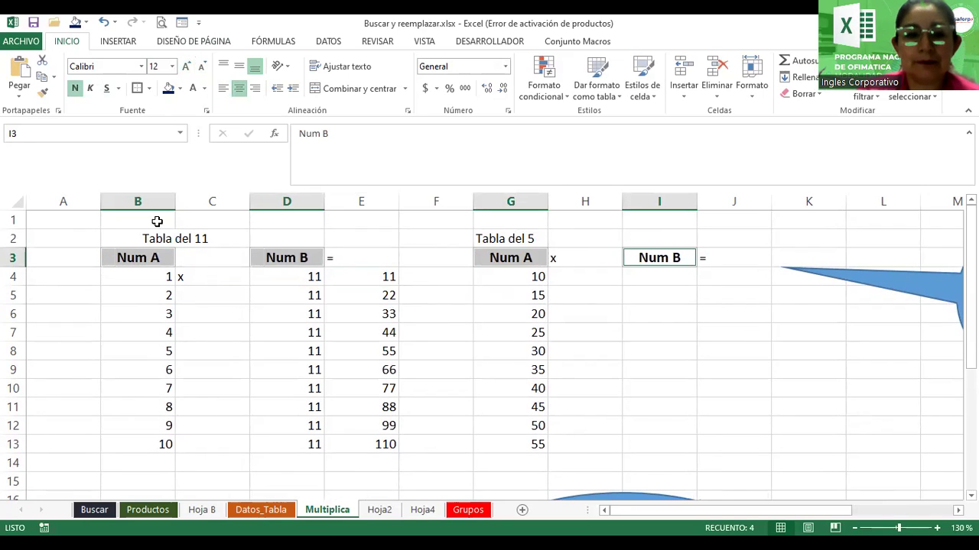
Merge and centre the Tabla del 11 title across B2:E2 in bold size 16.
drag(148, 237, 355, 244)
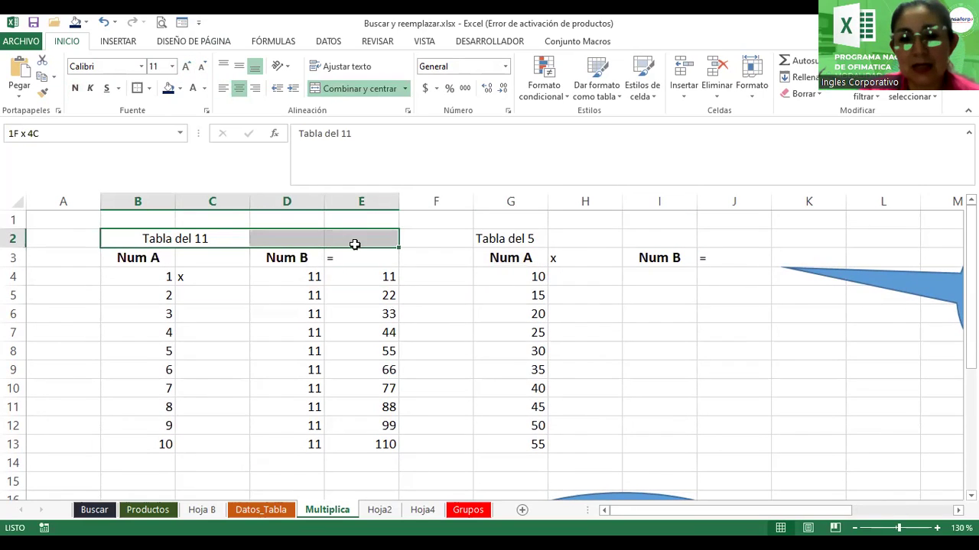
click(355, 90)
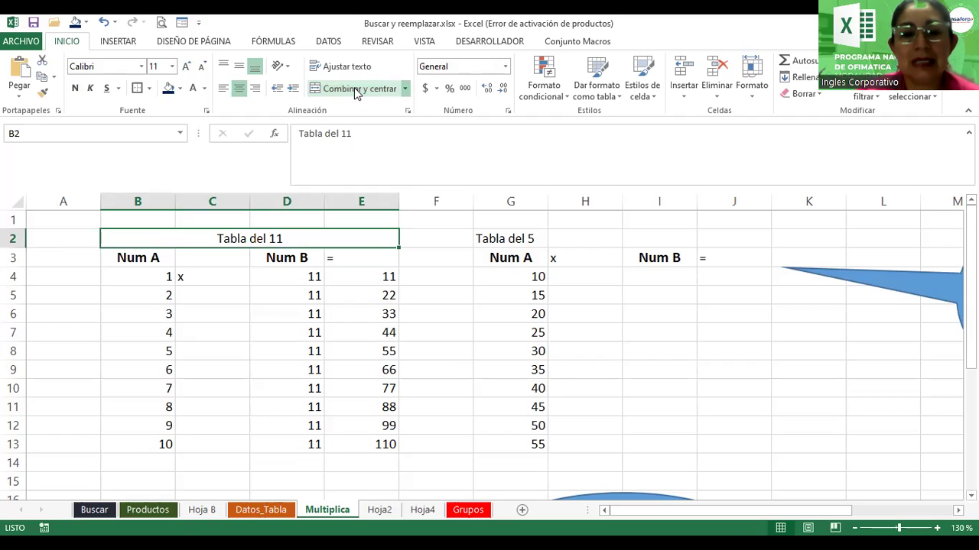
click(74, 89)
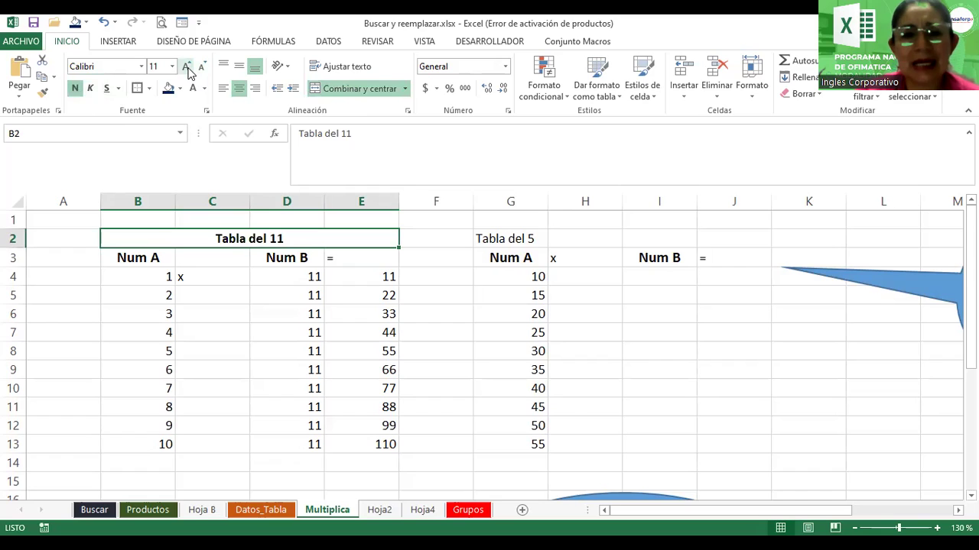
click(186, 67)
click(186, 67)
click(186, 68)
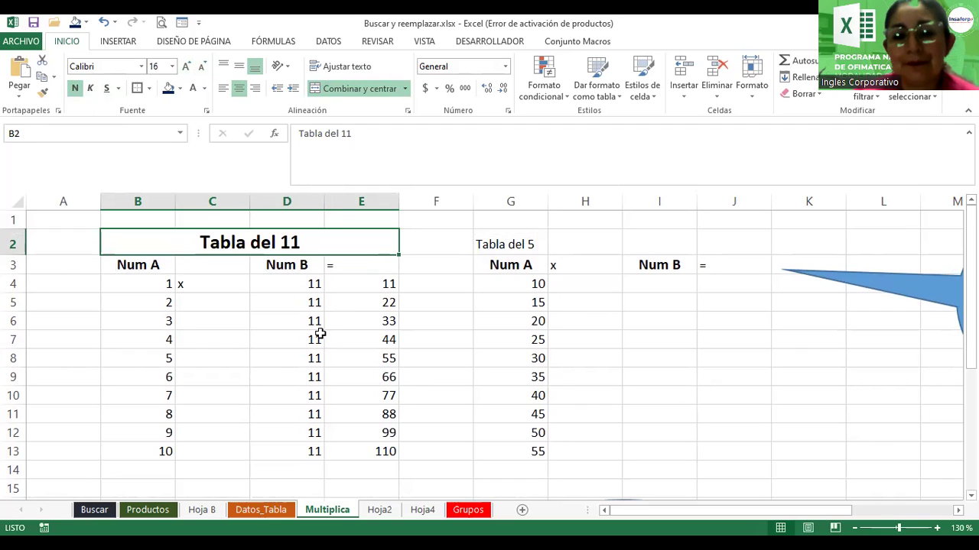
Inspect E4's product formula and leave it unchanged.
click(361, 284)
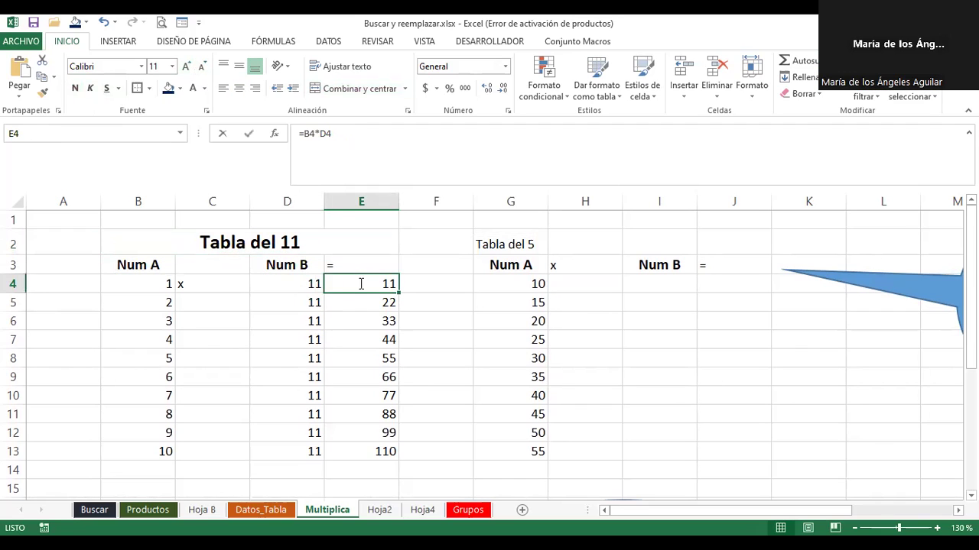
double_click(361, 283)
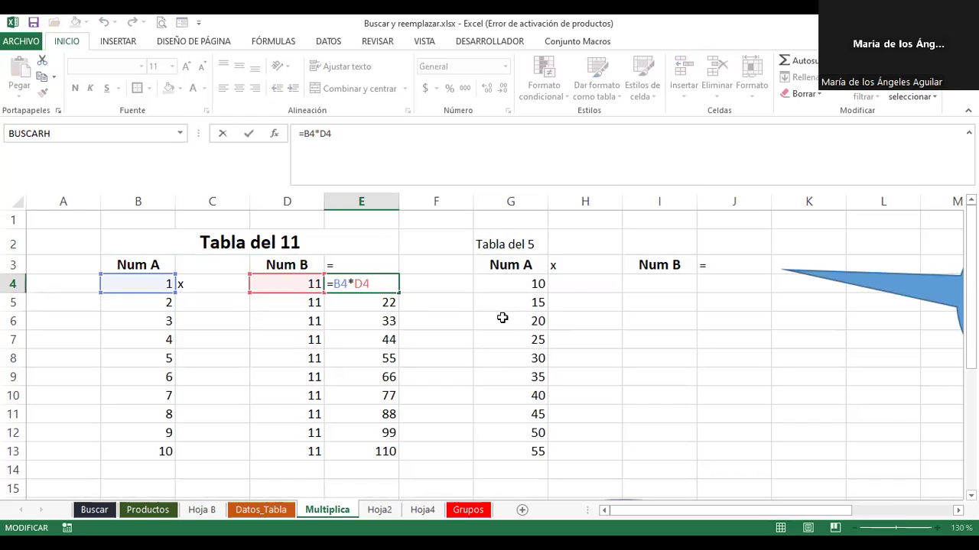
key(Return)
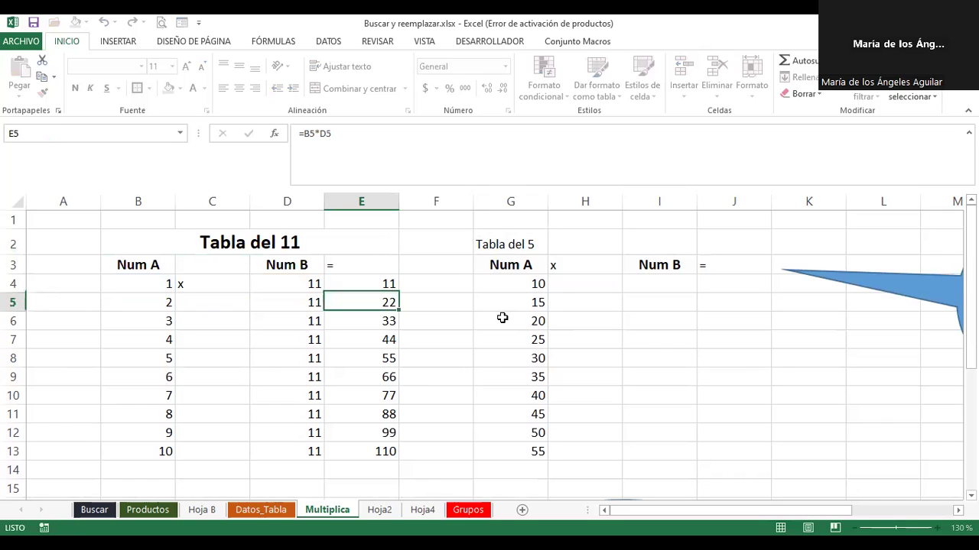
Give the merged Tabla del 11 title a light-green fill.
click(504, 242)
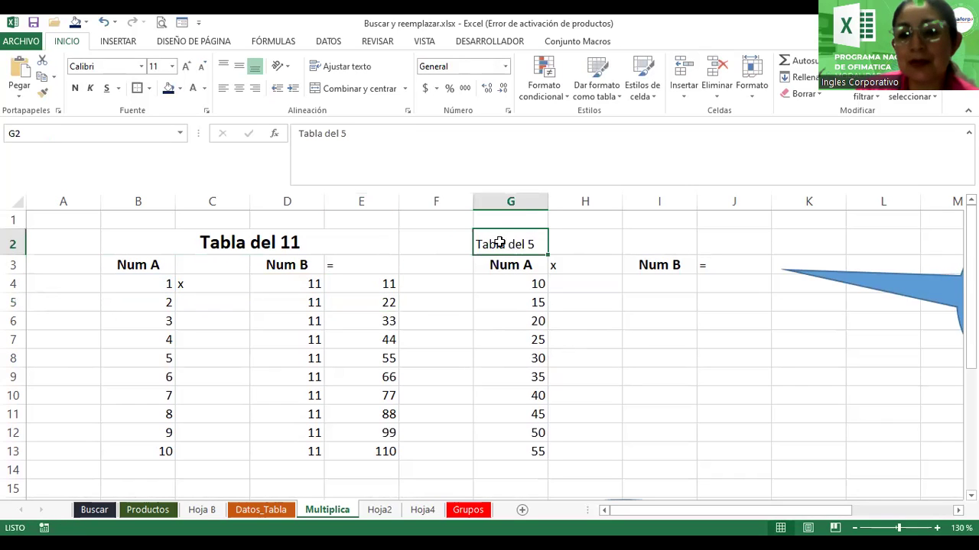
click(227, 241)
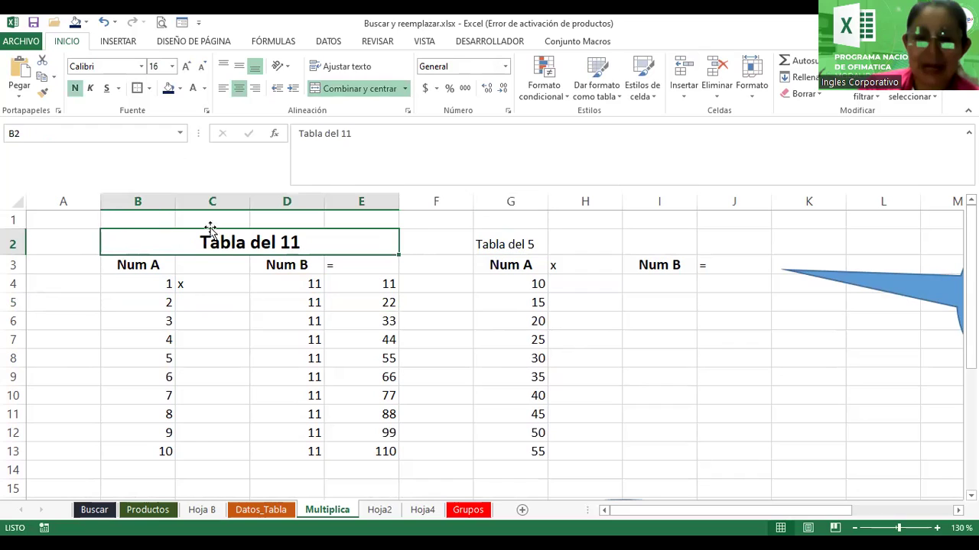
click(180, 89)
click(276, 141)
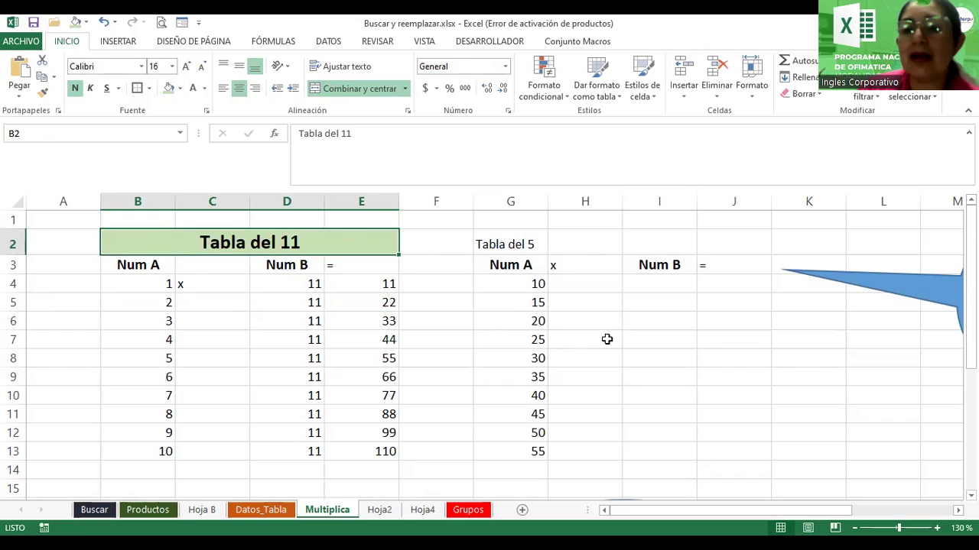
Copy the Tabla del 11 title formatting onto the Tabla del 5 title with Format Painter.
click(514, 248)
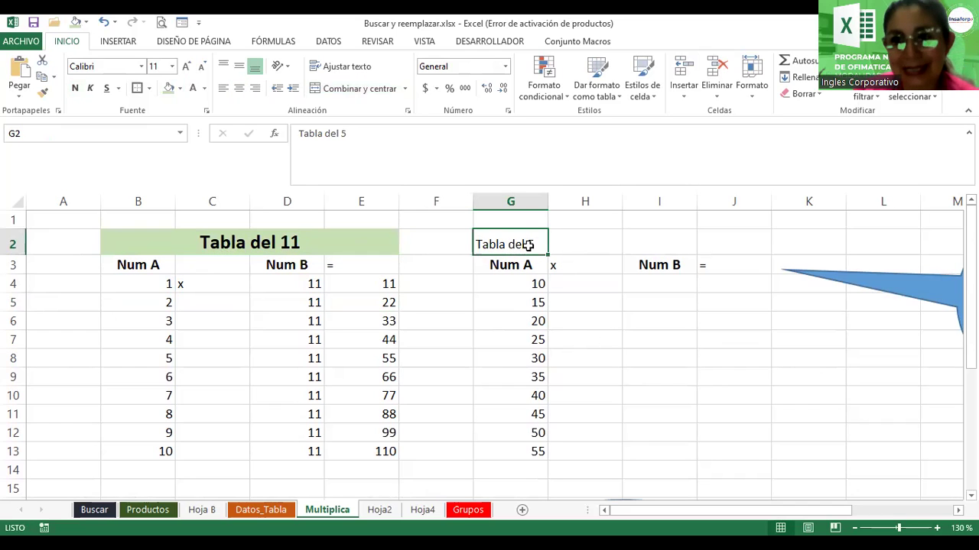
click(220, 243)
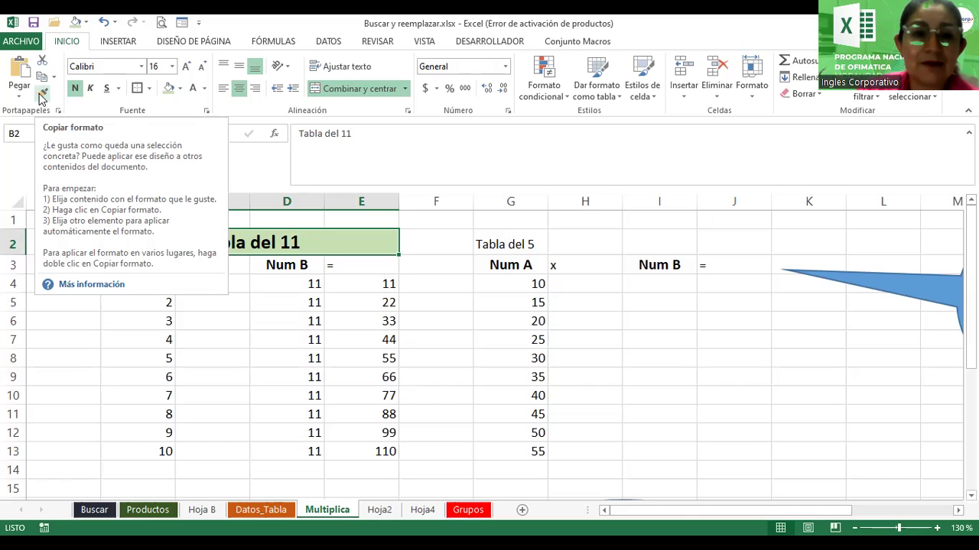
click(40, 98)
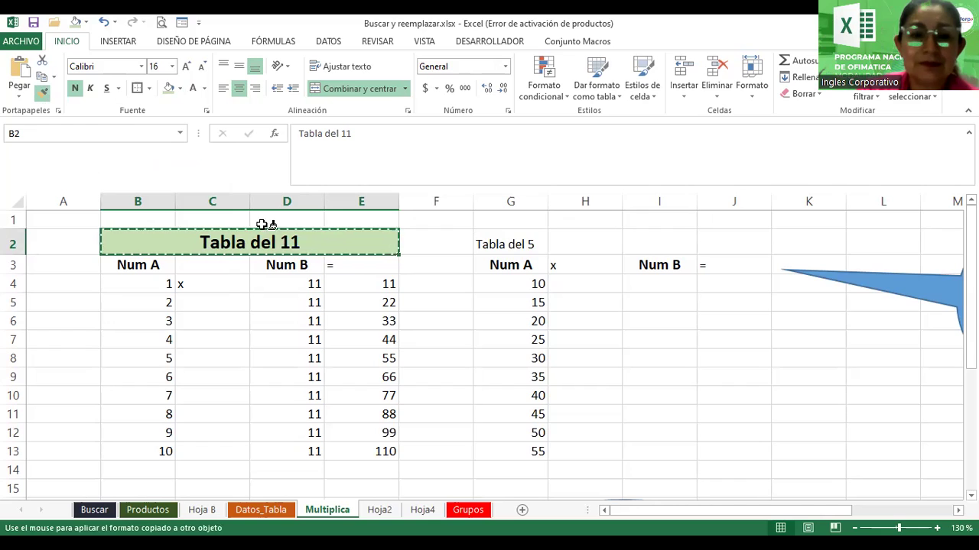
click(497, 244)
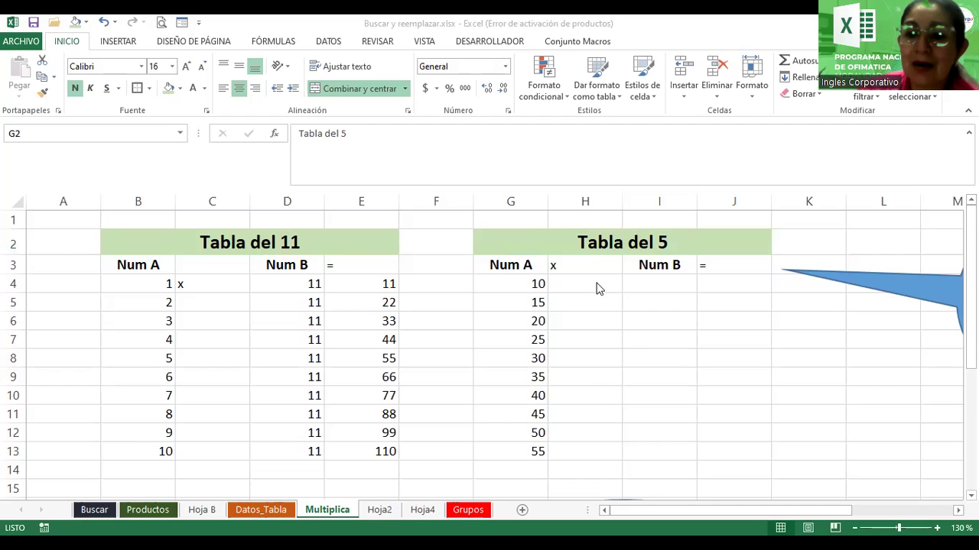
Enter 5 in I4 and fill it down to I13.
click(668, 284)
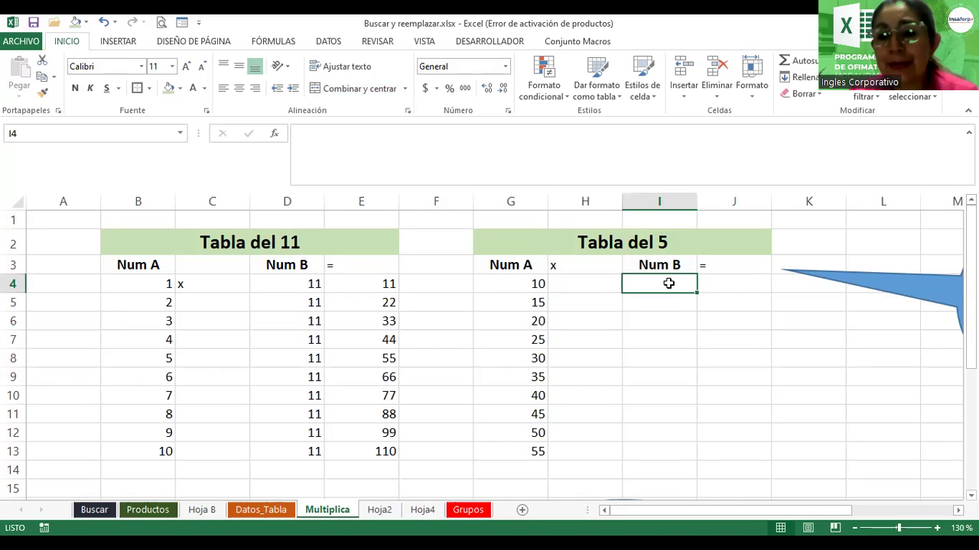
text(5)
key(Return)
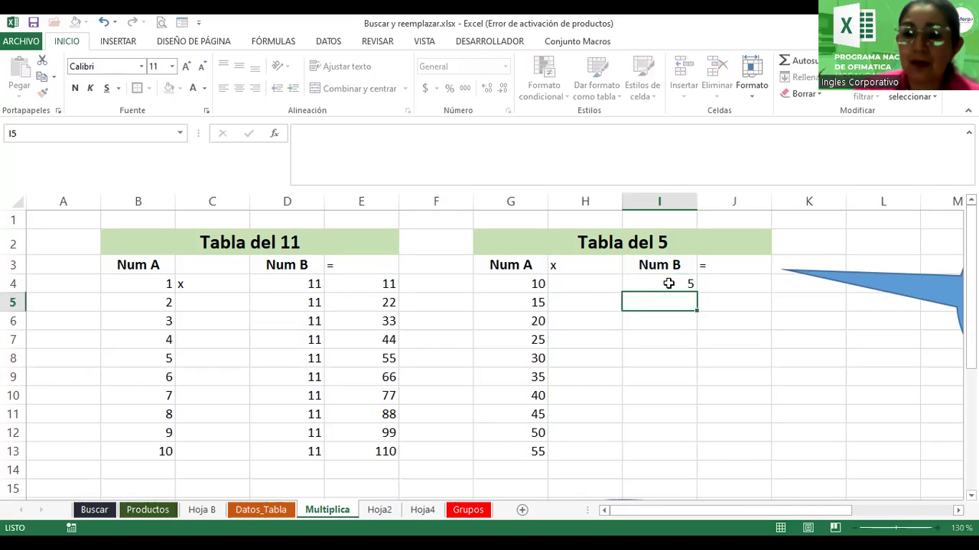
click(668, 283)
drag(695, 293, 687, 459)
Enter =G4*I4 in J4 and fill it down to J13 for products 50–275.
click(734, 285)
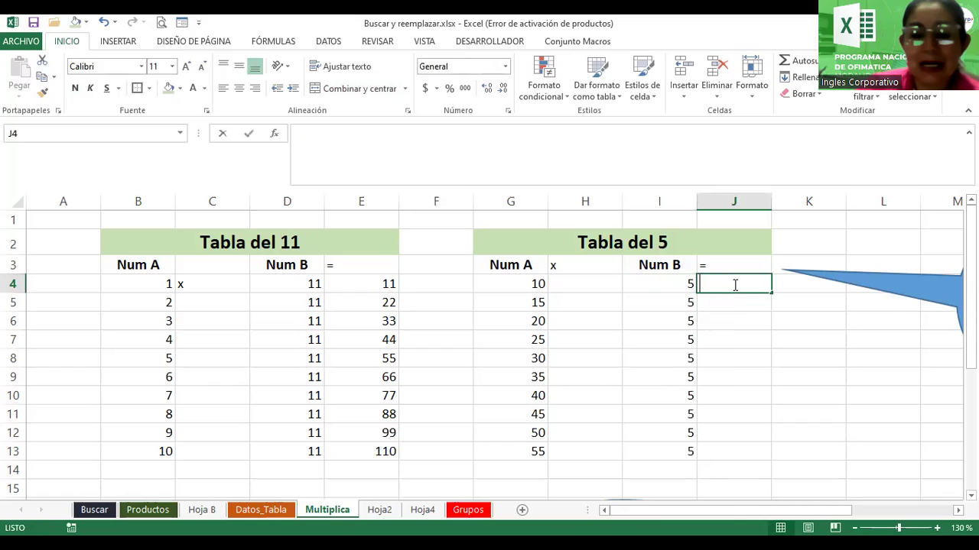
text(=)
click(496, 287)
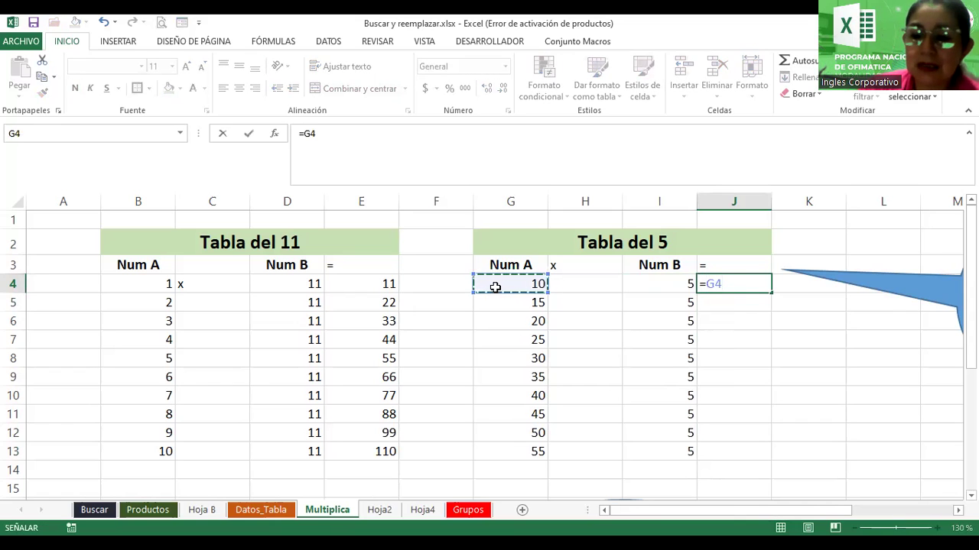
text(*5)
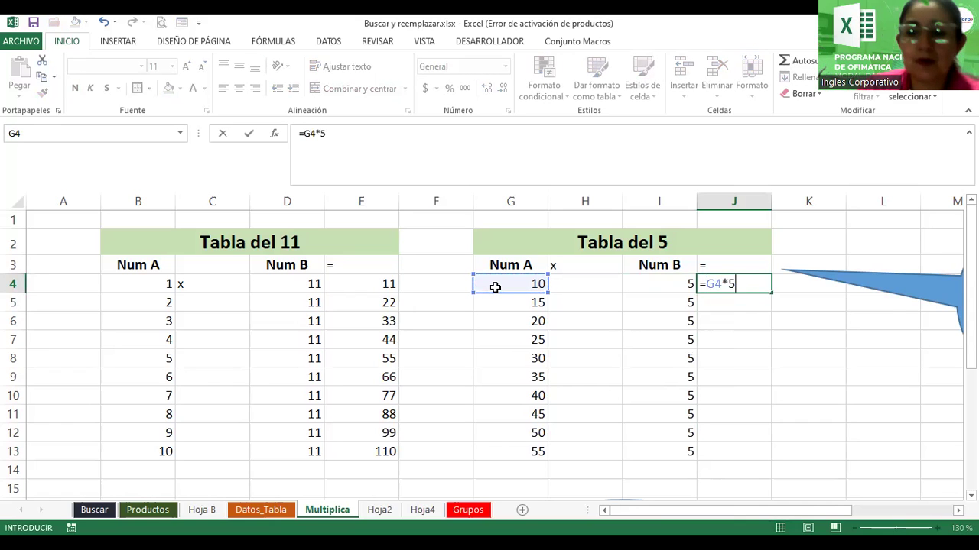
key(BackSpace)
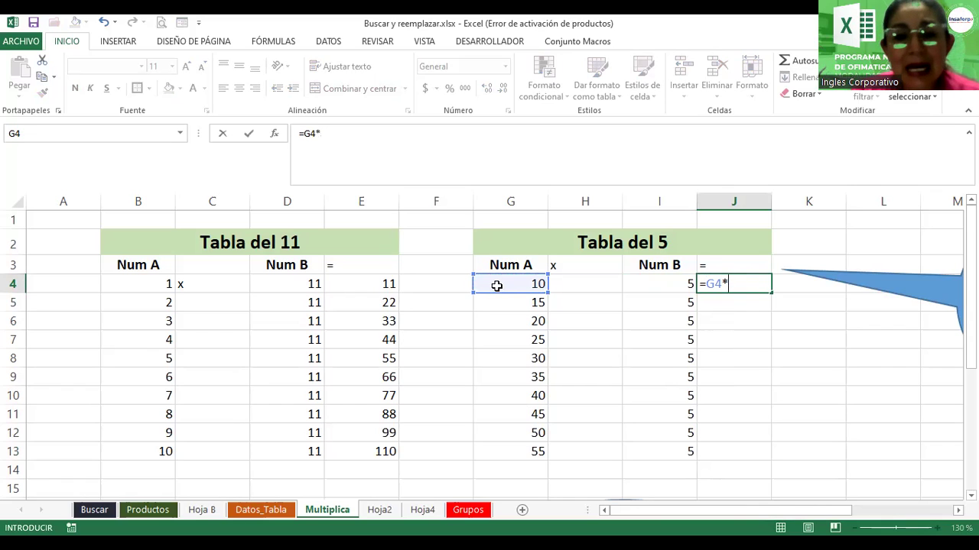
click(657, 292)
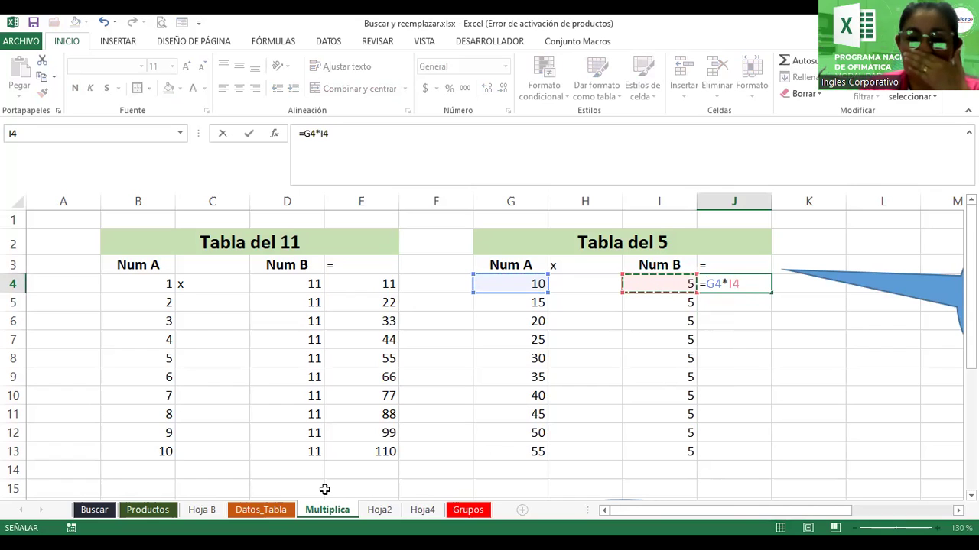
key(Return)
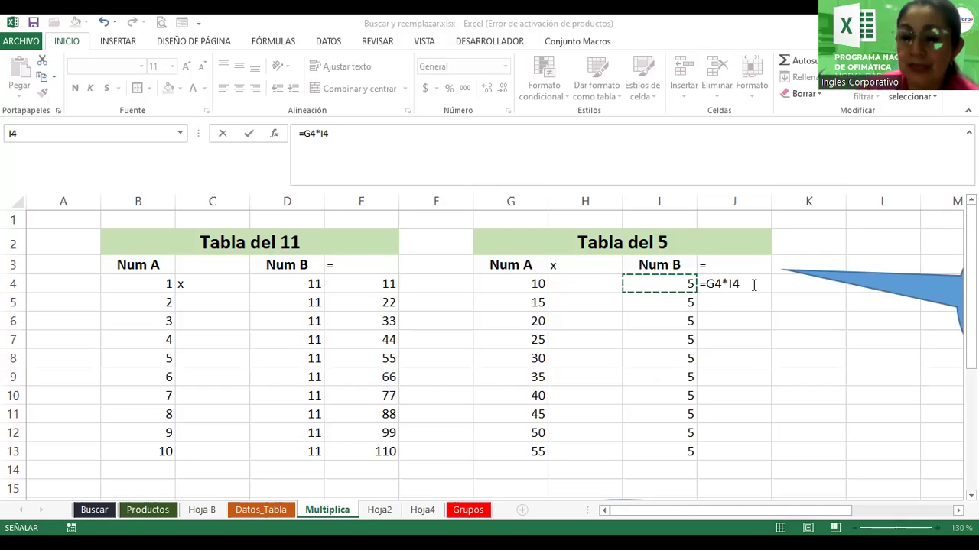
key(Return)
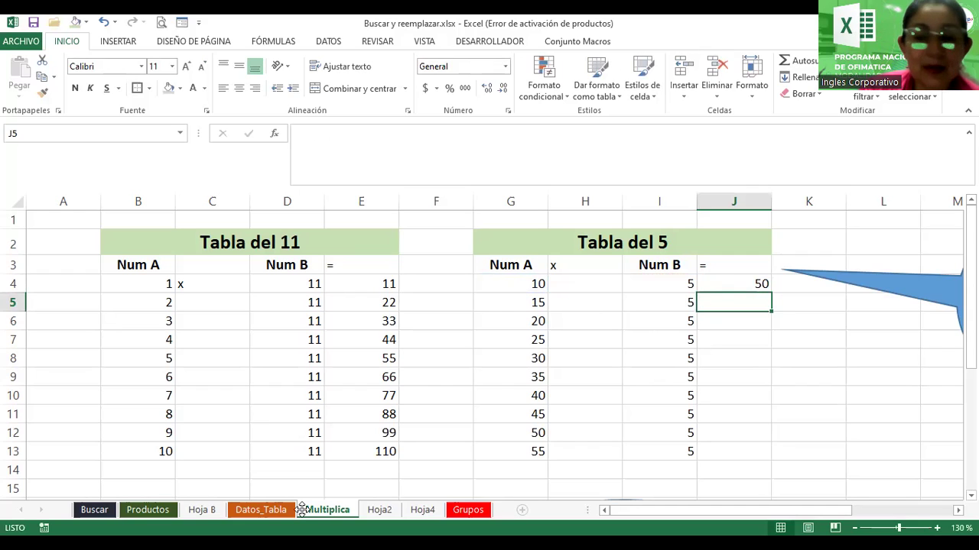
click(724, 282)
drag(771, 293, 767, 460)
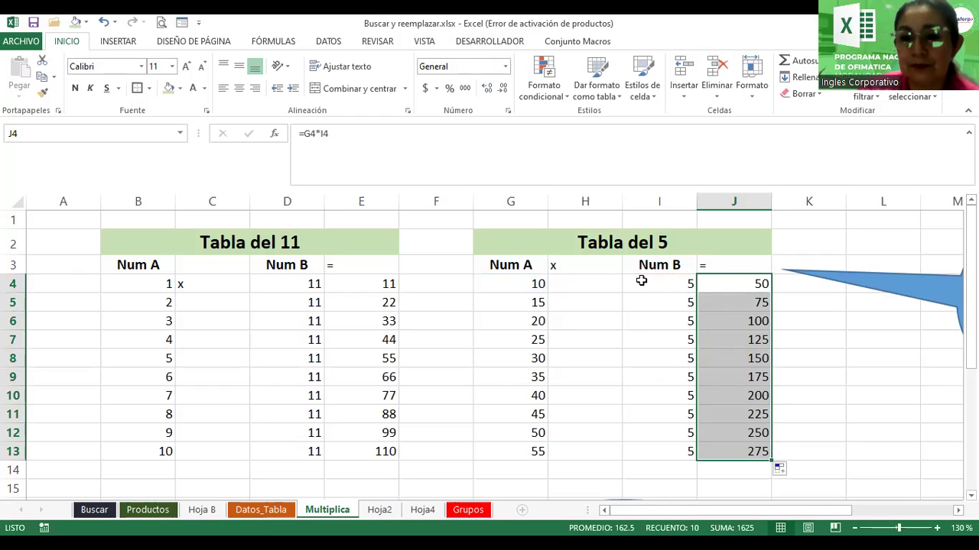
drag(497, 264, 725, 267)
Centre the header rows G3:J3 and B3:E3 and fill them light blue.
click(242, 91)
click(242, 91)
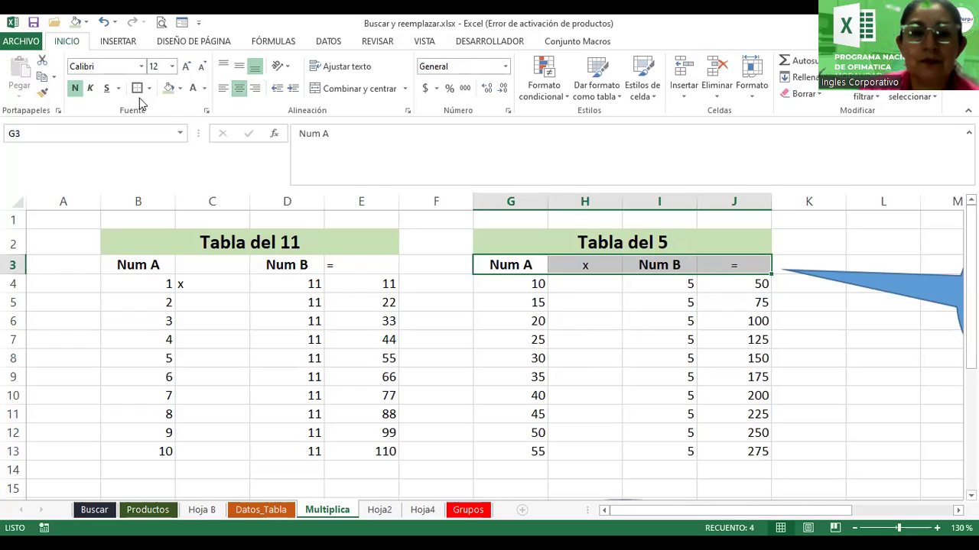
click(179, 89)
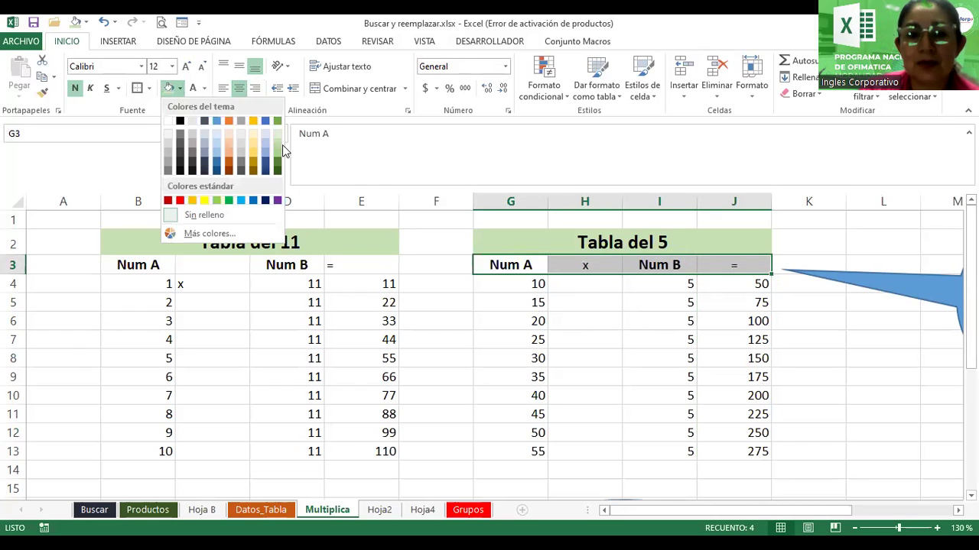
click(261, 142)
drag(114, 267, 354, 268)
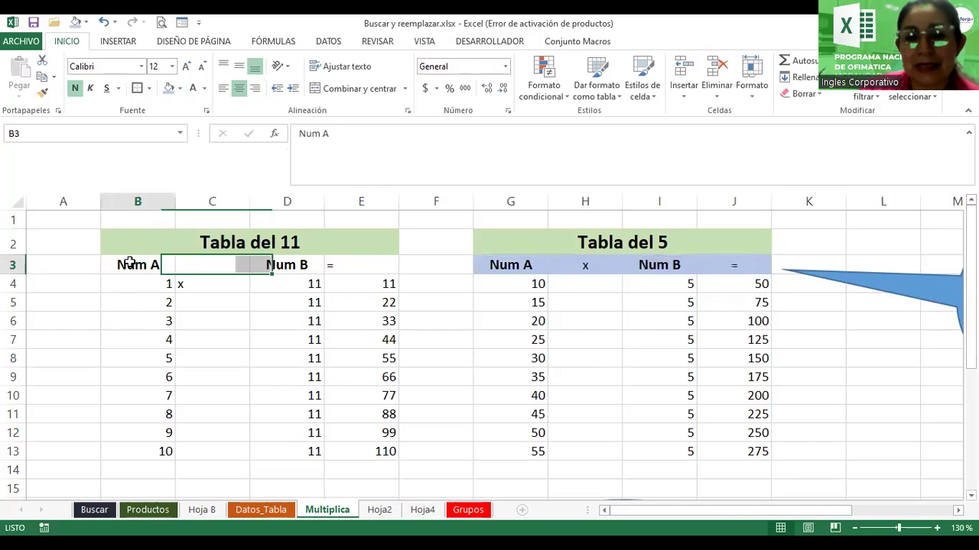
click(240, 88)
click(239, 88)
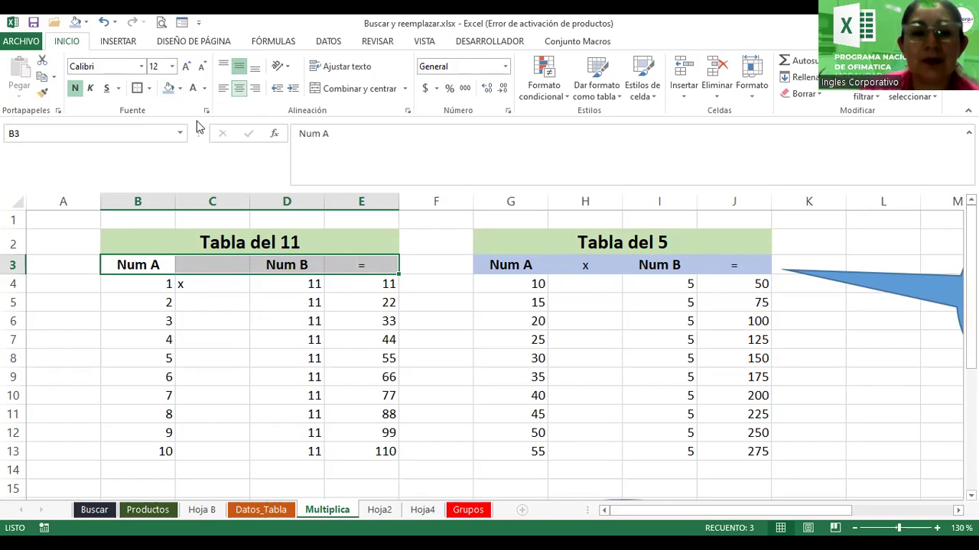
click(168, 89)
click(645, 341)
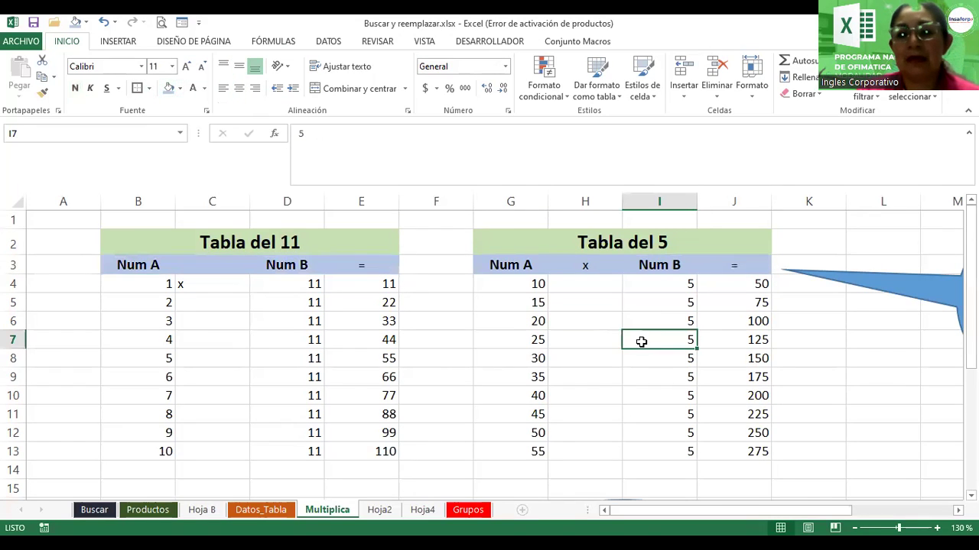
Move the x from C4 into C3, centred with the blue header fill.
click(213, 282)
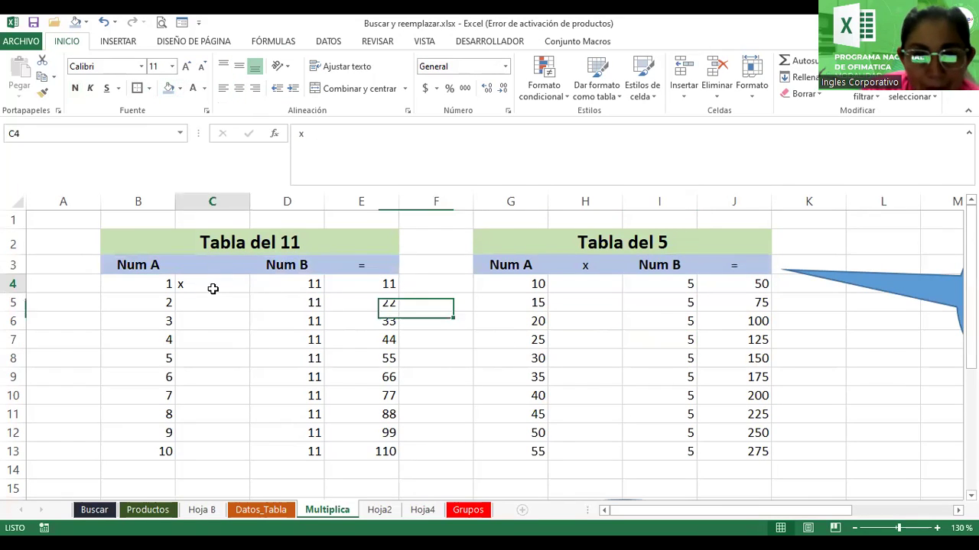
drag(205, 276, 218, 263)
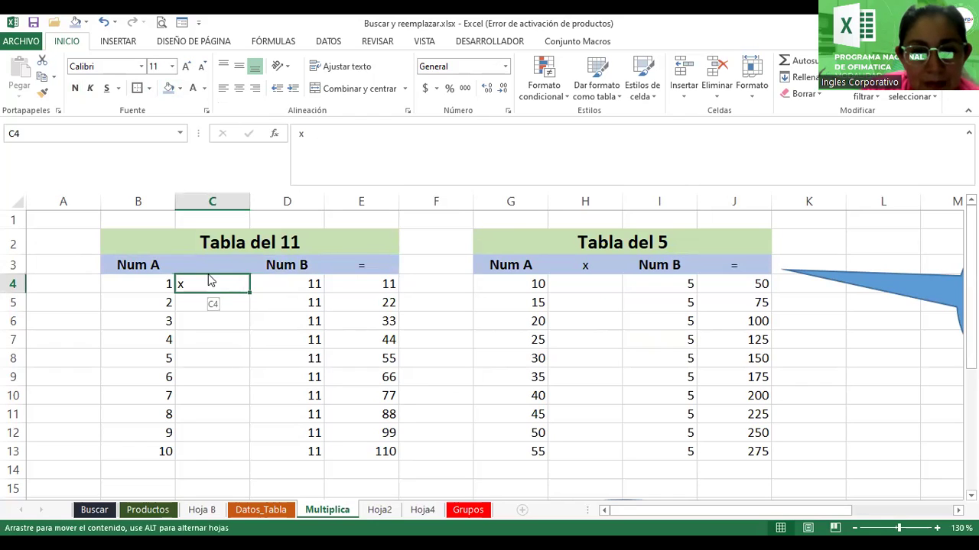
click(239, 87)
click(168, 88)
click(655, 417)
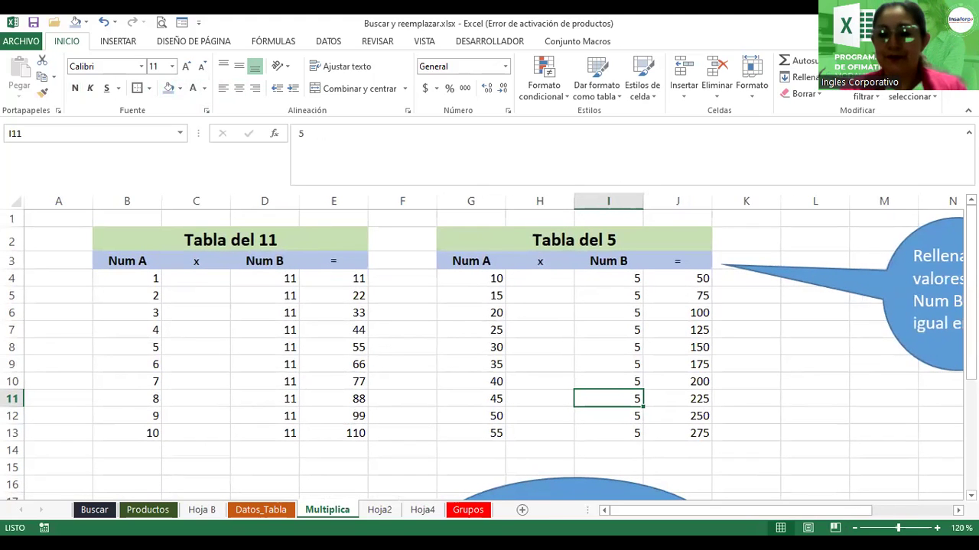
Apply a colour to the Multiplica sheet tab from its Color de etiqueta option.
ctrl+scroll(489, 344, down, 3)
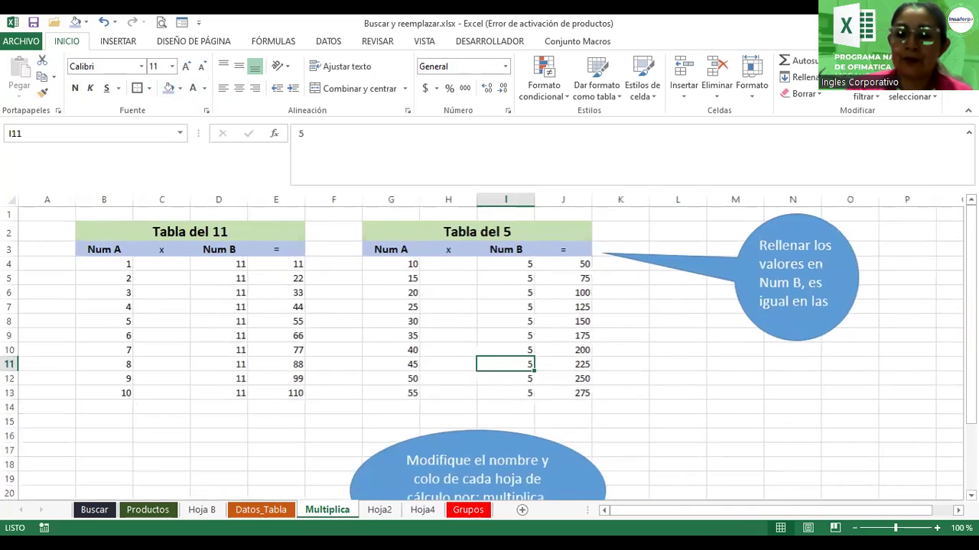
ctrl+scroll(489, 344, down, 1)
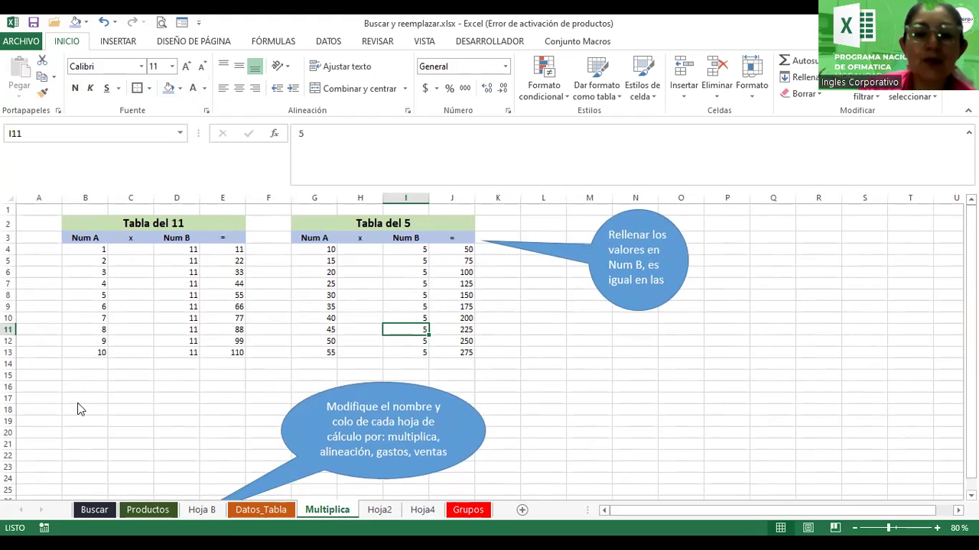
right_click(319, 511)
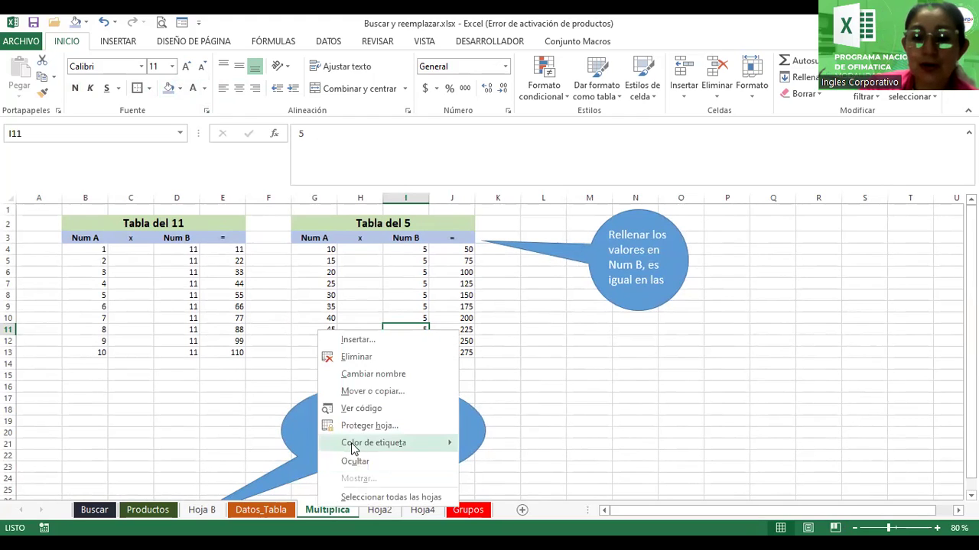
mouse_move(374, 443)
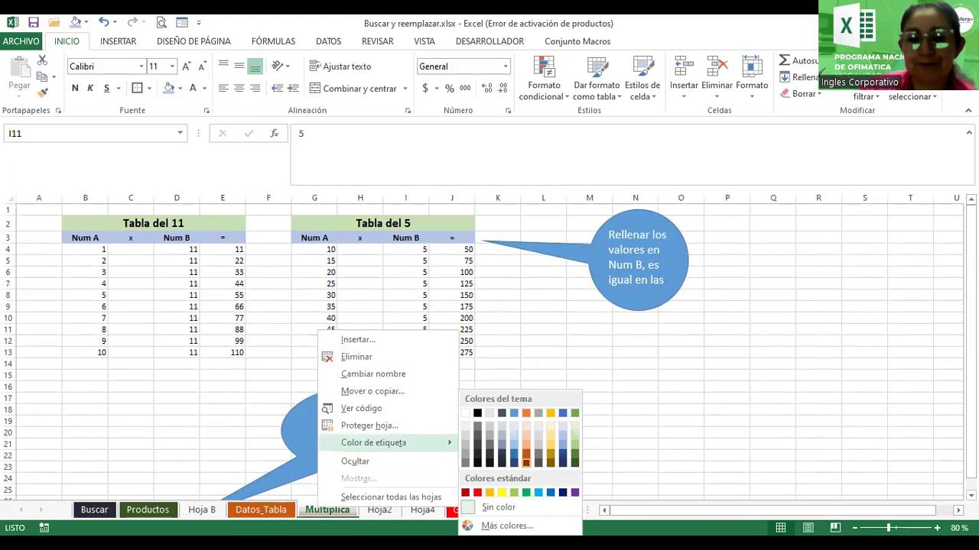
click(387, 513)
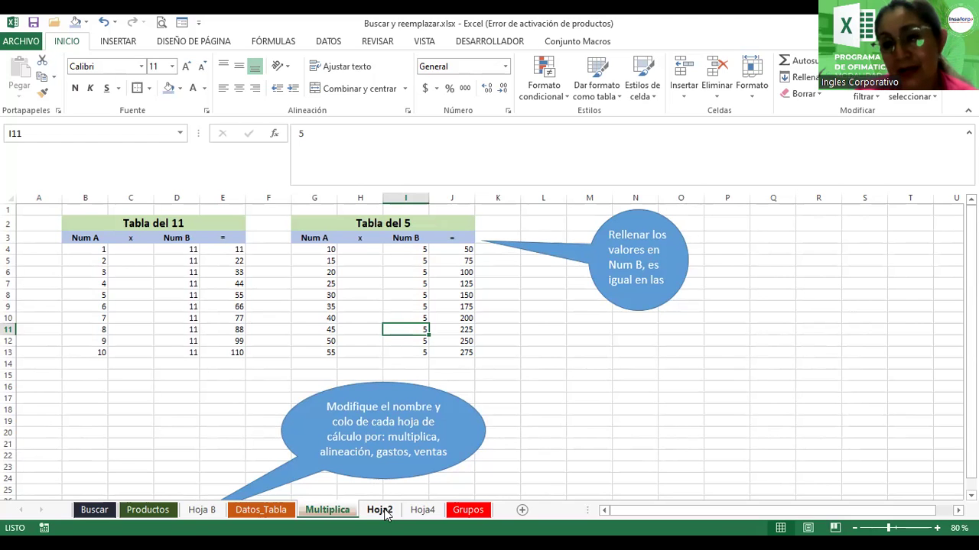
scroll(760, 487, up, 2)
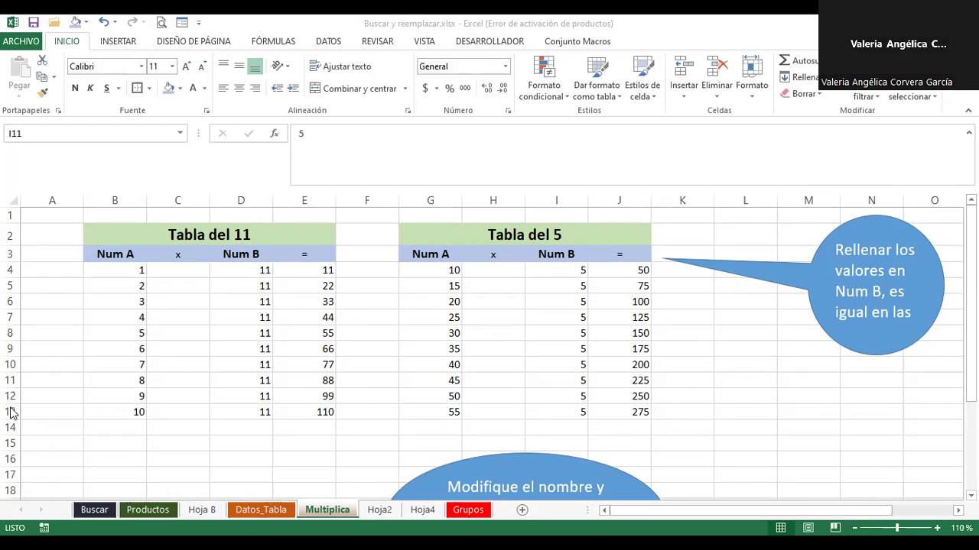
Switch to Hoja2 and rename its tab to 'Alineaciones'.
click(387, 512)
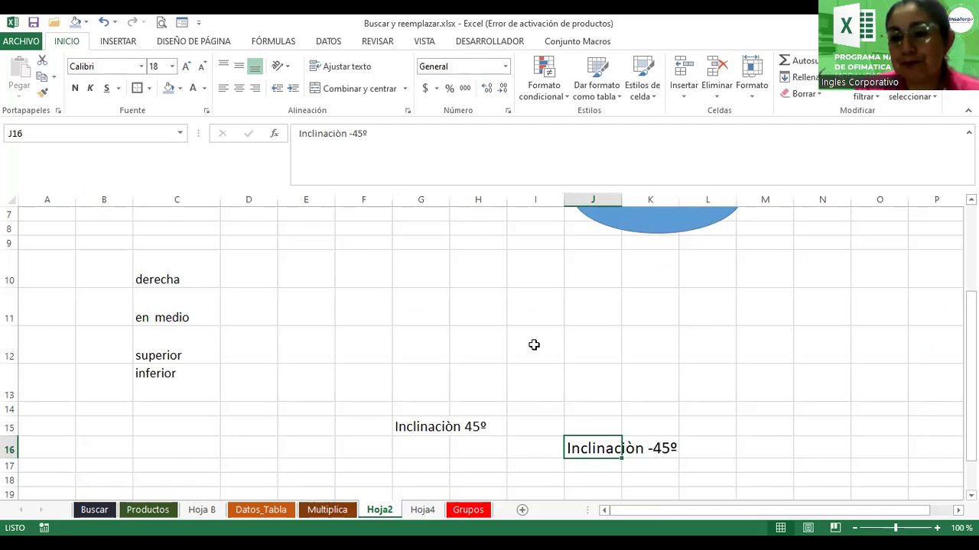
right_click(378, 515)
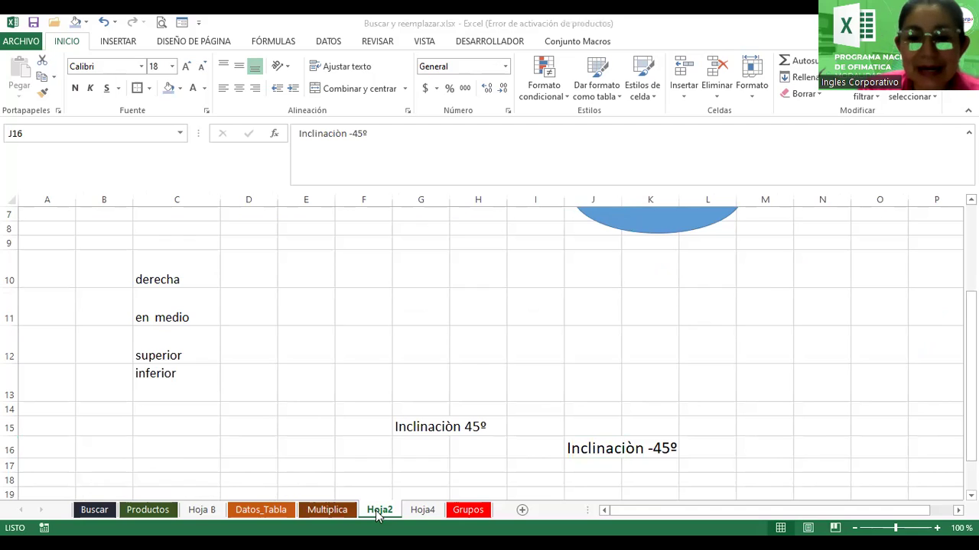
click(379, 512)
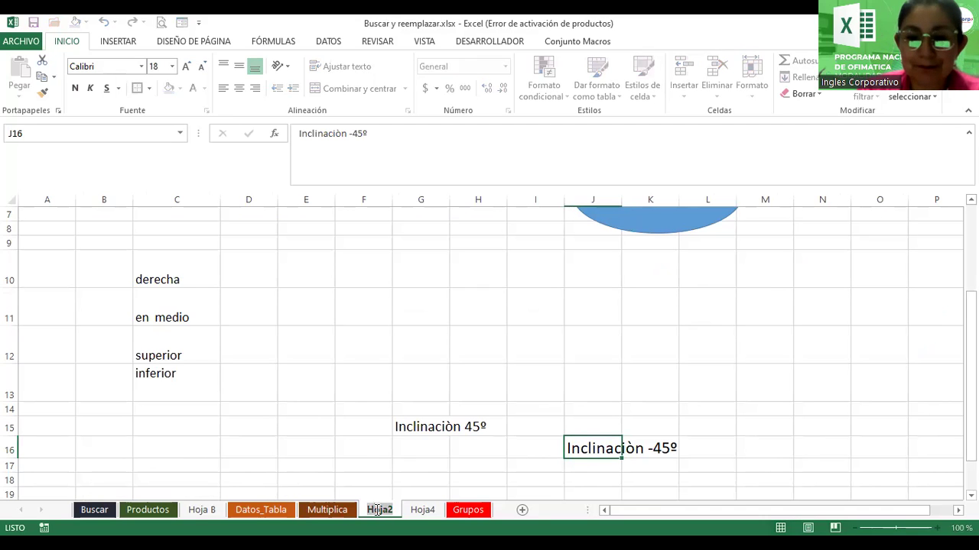
click(377, 510)
text(h)
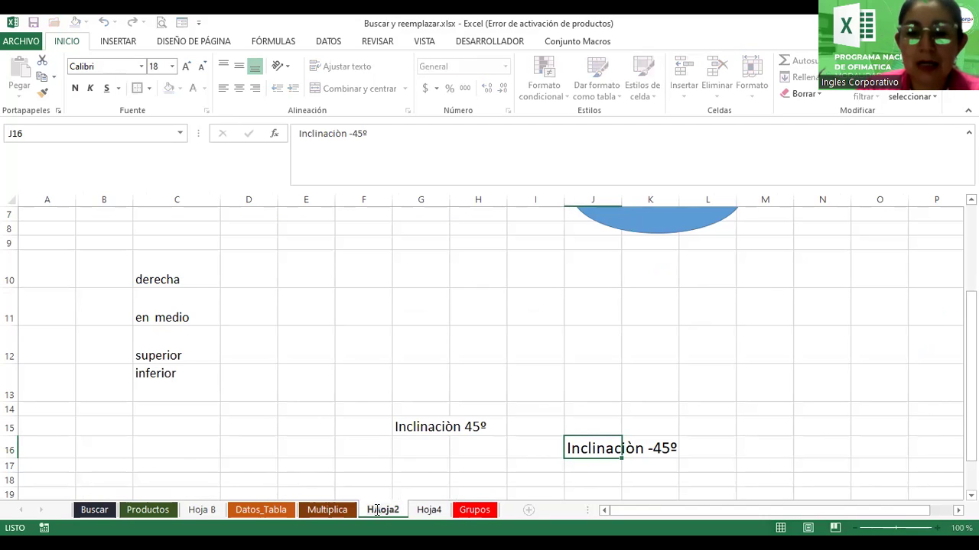
key(BackSpace)
key(BackSpace)
key(BackSpace)
key(BackSpace)
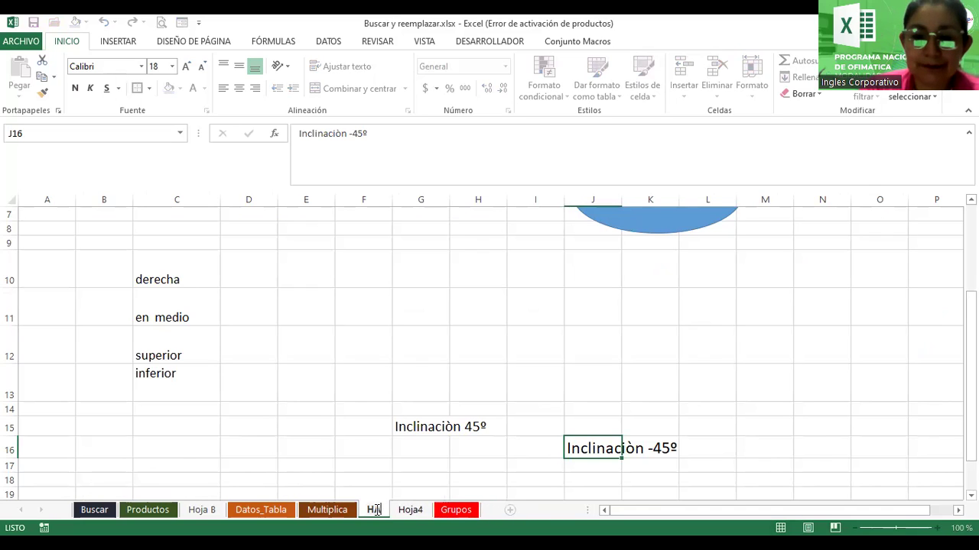
key(BackSpace)
text(Al)
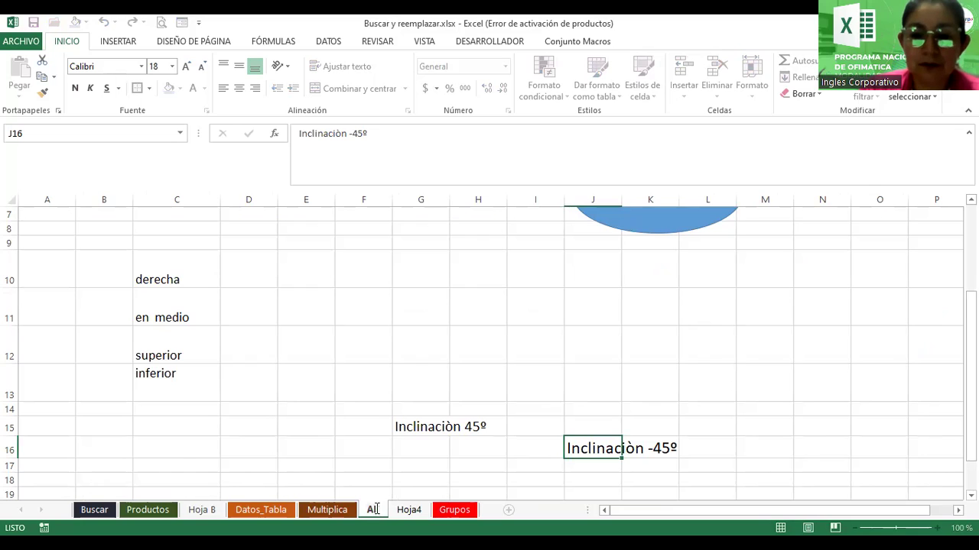
text(neacion)
key(BackSpace)
key(BackSpace)
key(BackSpace)
text(iones)
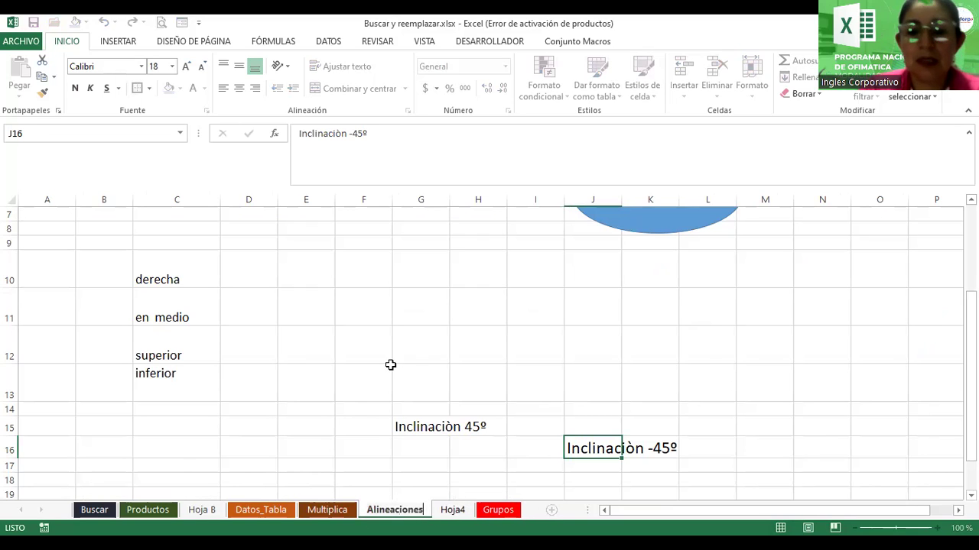
key(Return)
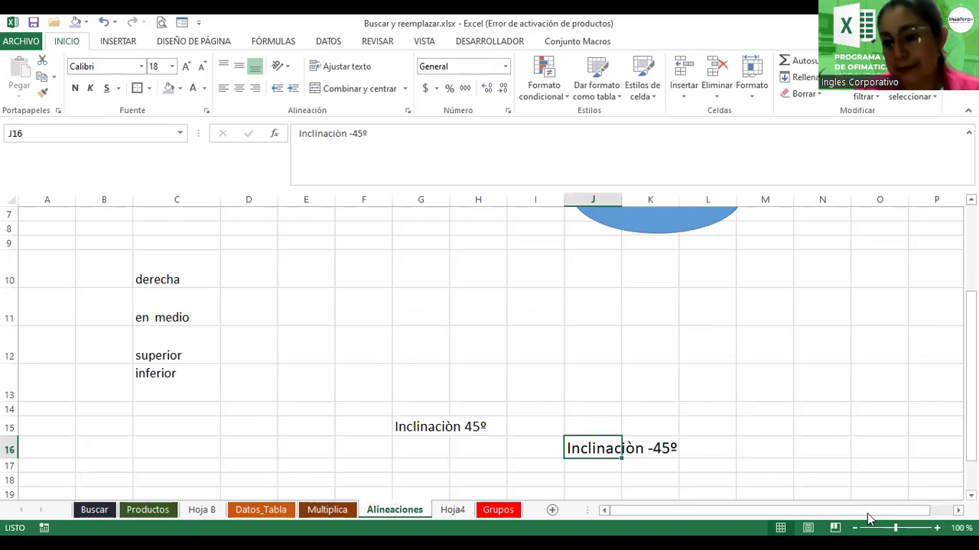
click(854, 528)
Zoom the Alineaciones sheet and scroll up to the row 1 instruction text.
click(854, 527)
click(854, 528)
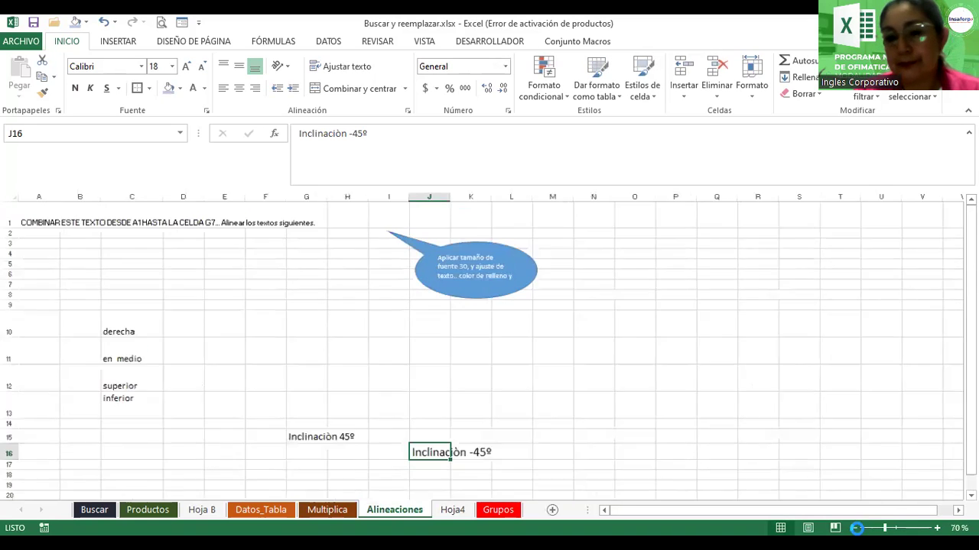
click(854, 528)
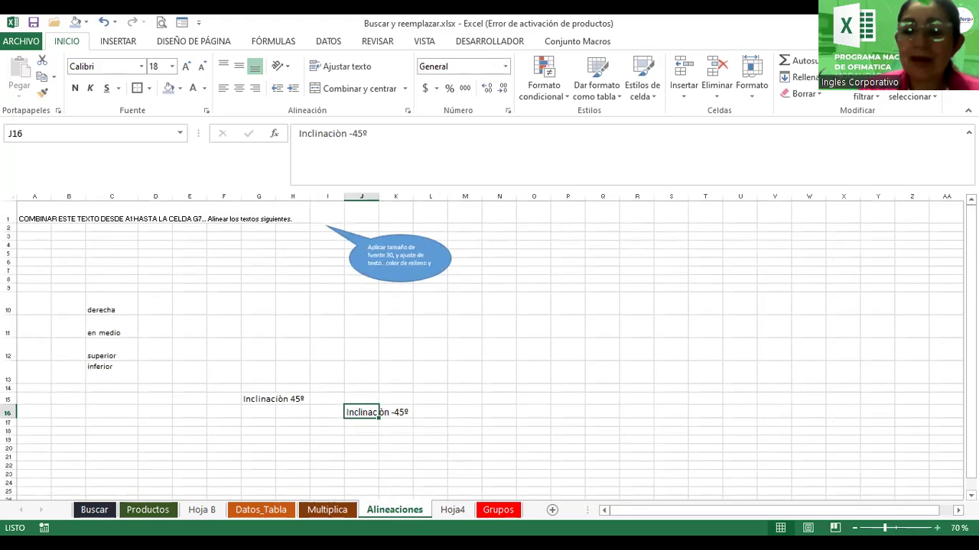
scroll(490, 344, up, 2)
scroll(490, 344, up, 1)
scroll(490, 344, up, 2)
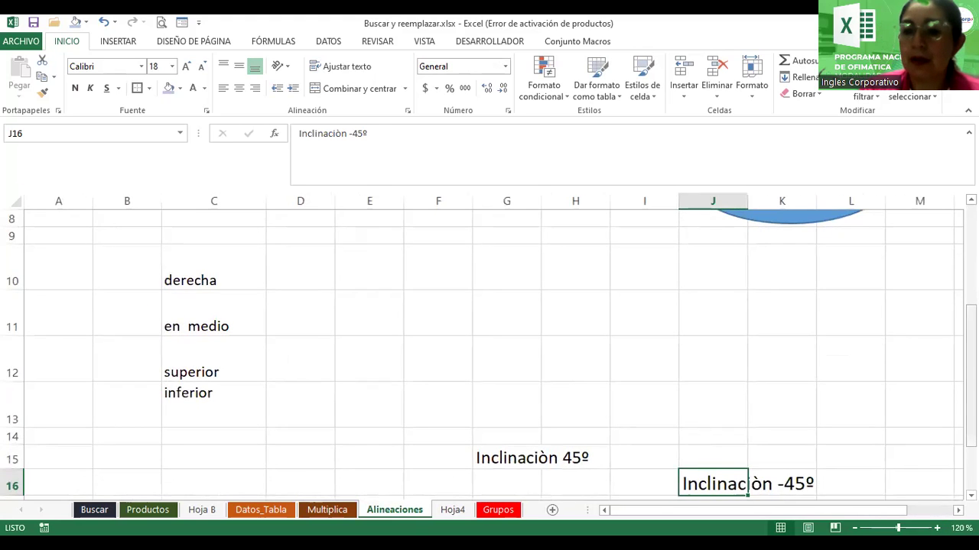
scroll(489, 344, up, 3)
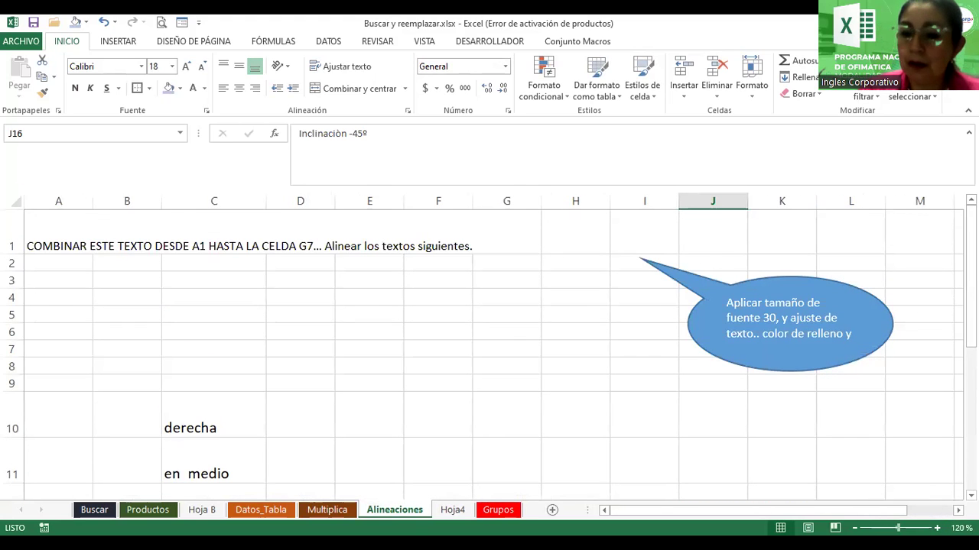
scroll(793, 367, up, 3)
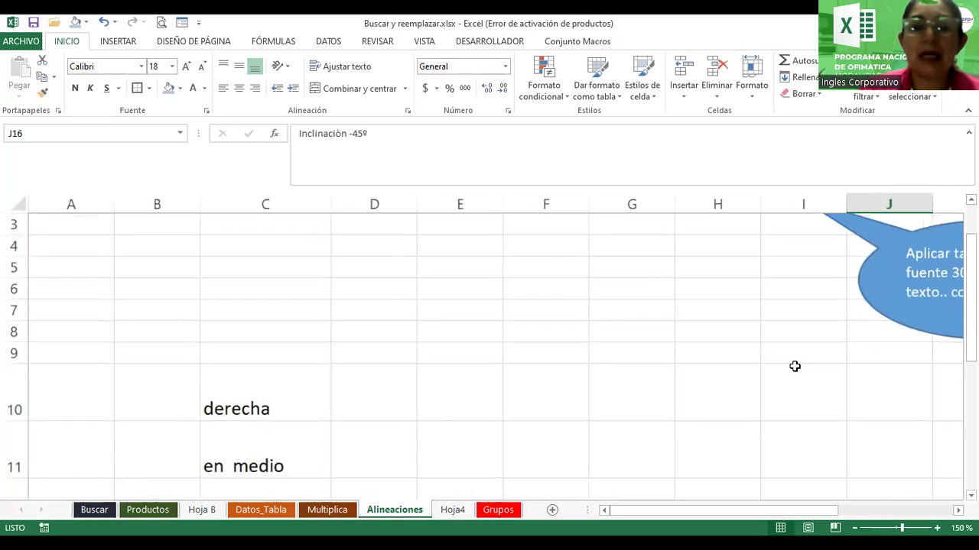
scroll(792, 367, up, 1)
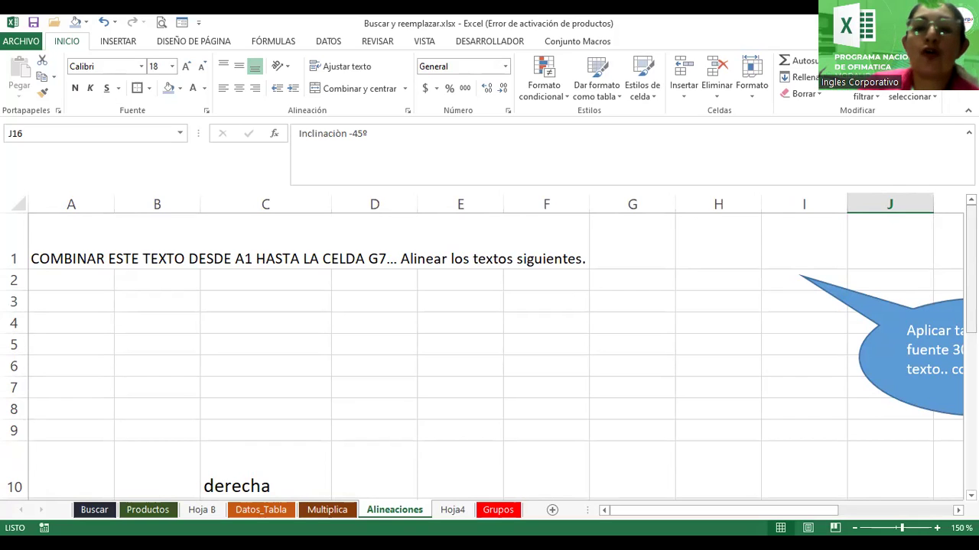
Merge cells A1:G7 into one centred title cell.
click(49, 241)
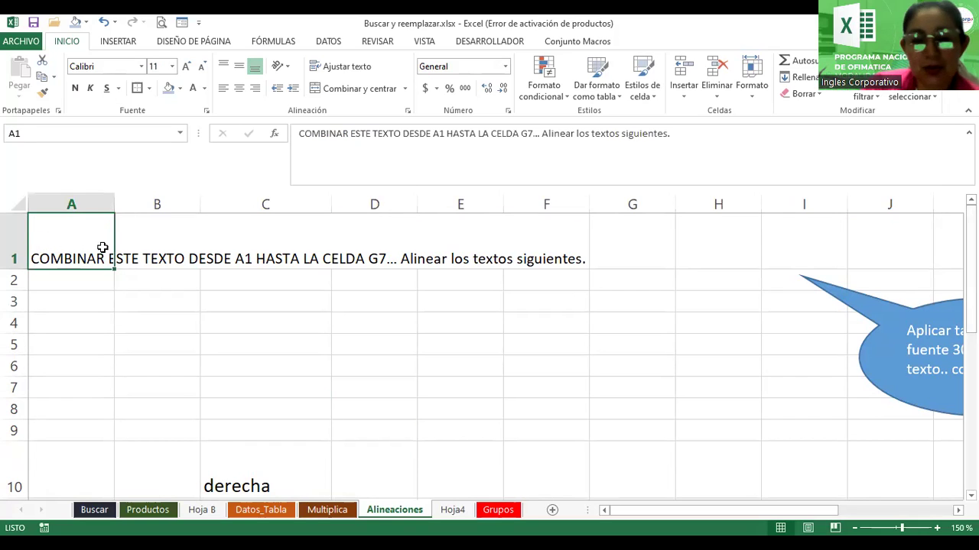
mouse_move(67, 236)
mouse_down()
mouse_move(651, 243)
mouse_move(645, 368)
mouse_up()
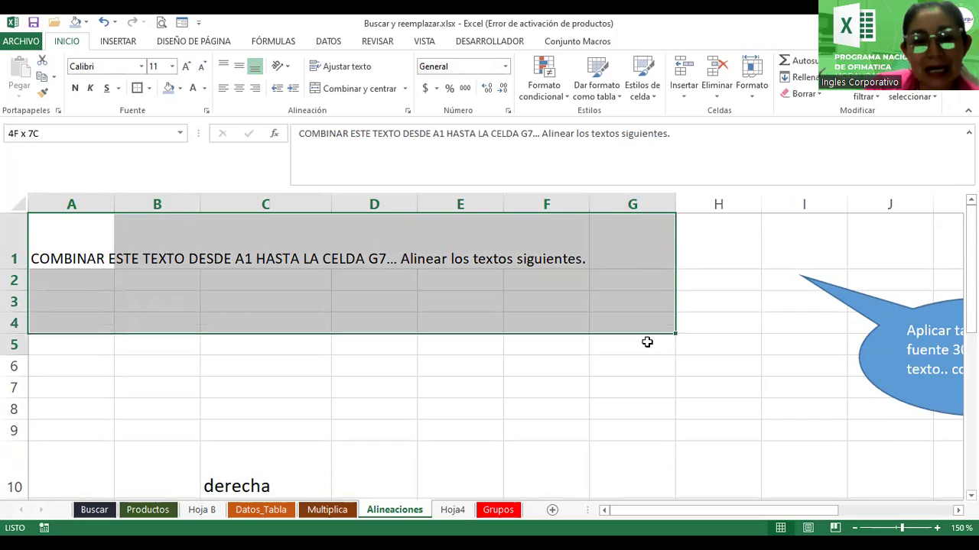
drag(645, 368, 645, 375)
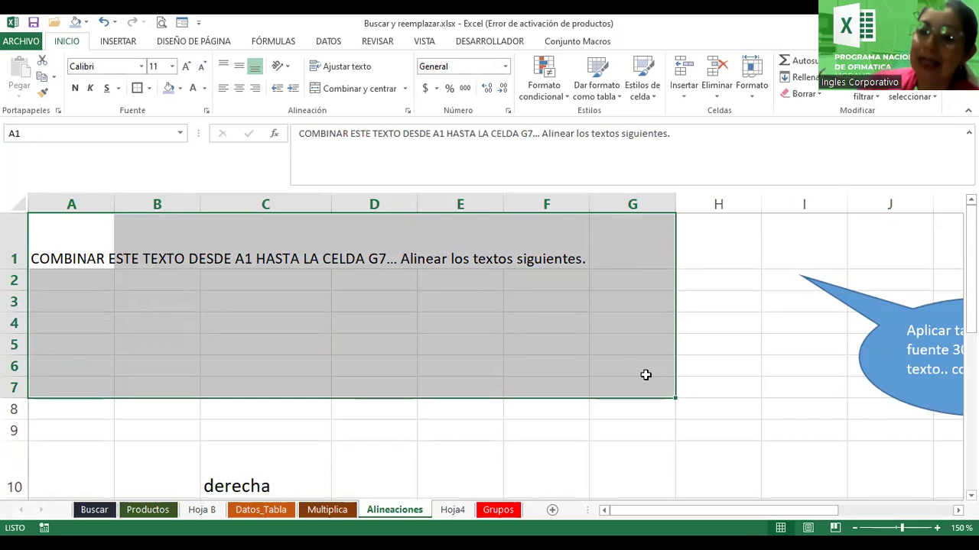
click(337, 89)
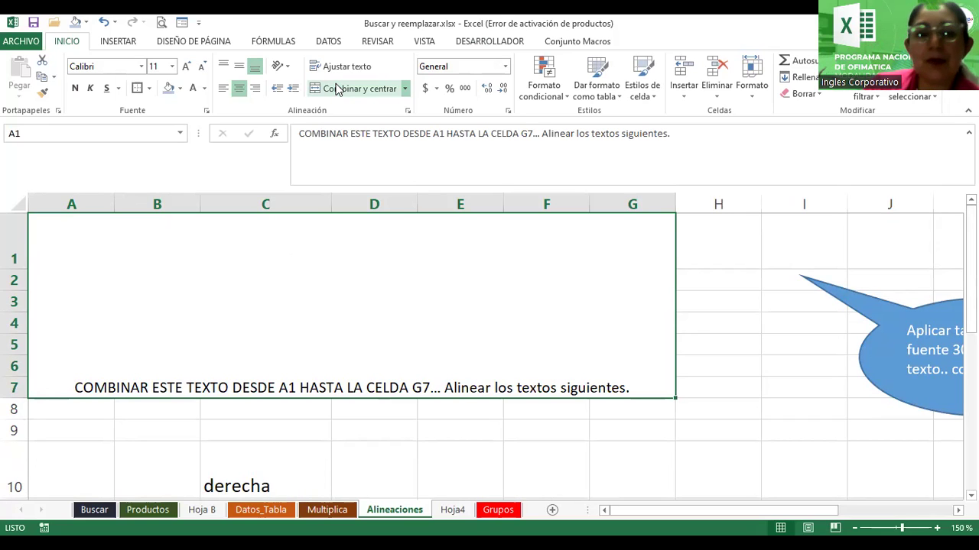
Make the title text size 22, wrapped, dark blue and vertically centred.
click(187, 68)
click(186, 67)
click(186, 67)
click(187, 68)
click(186, 67)
click(187, 68)
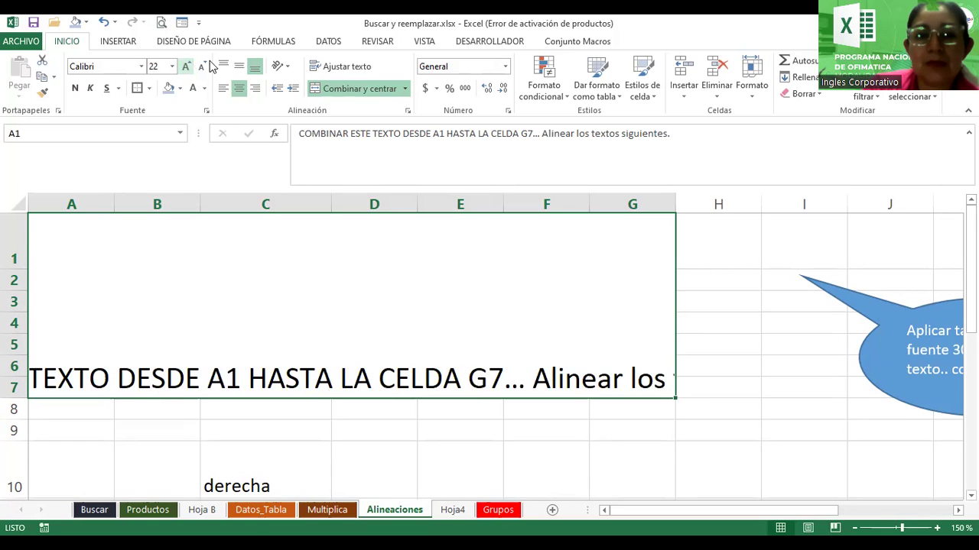
click(330, 67)
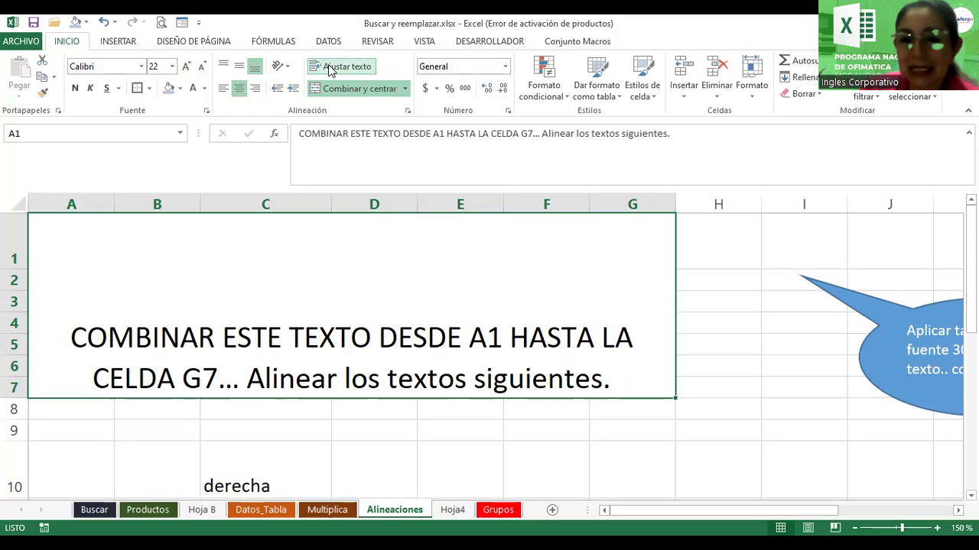
click(204, 88)
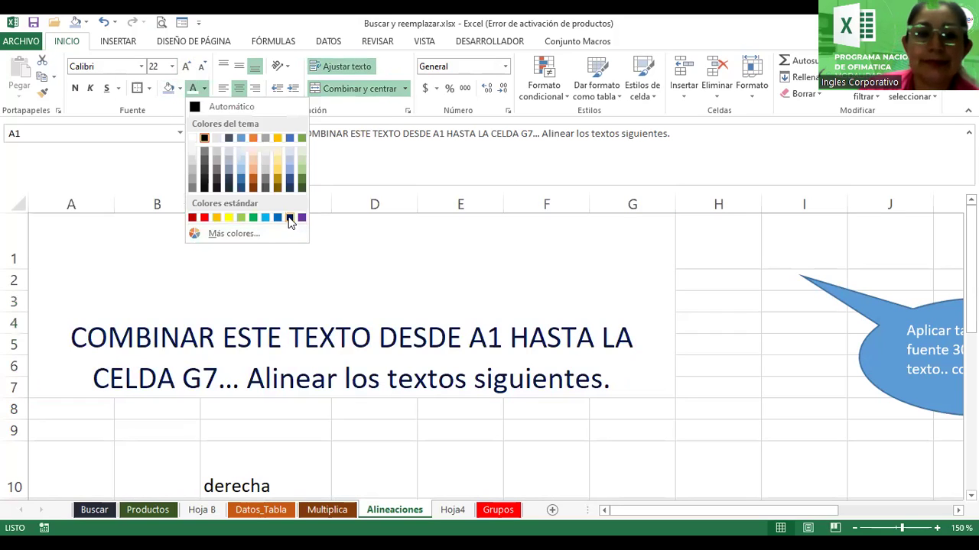
click(289, 218)
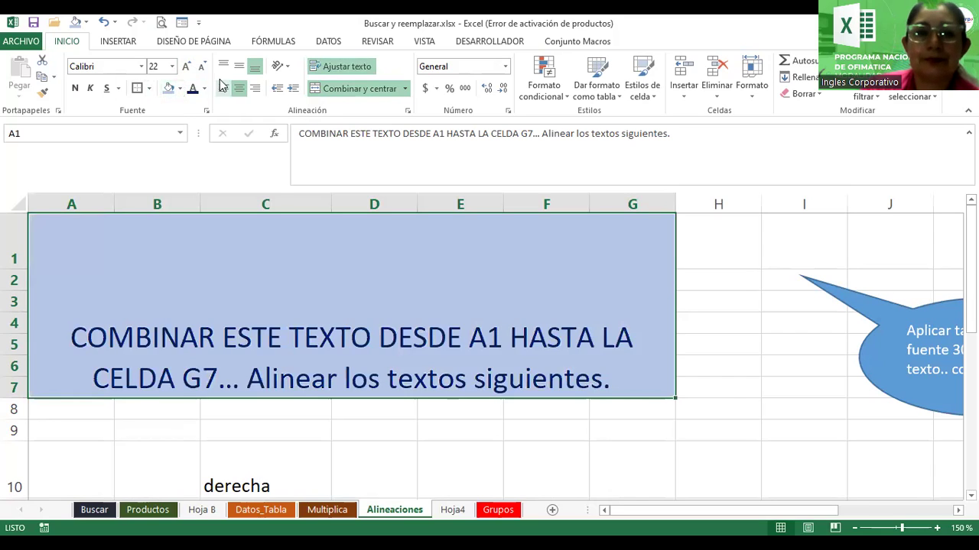
click(239, 66)
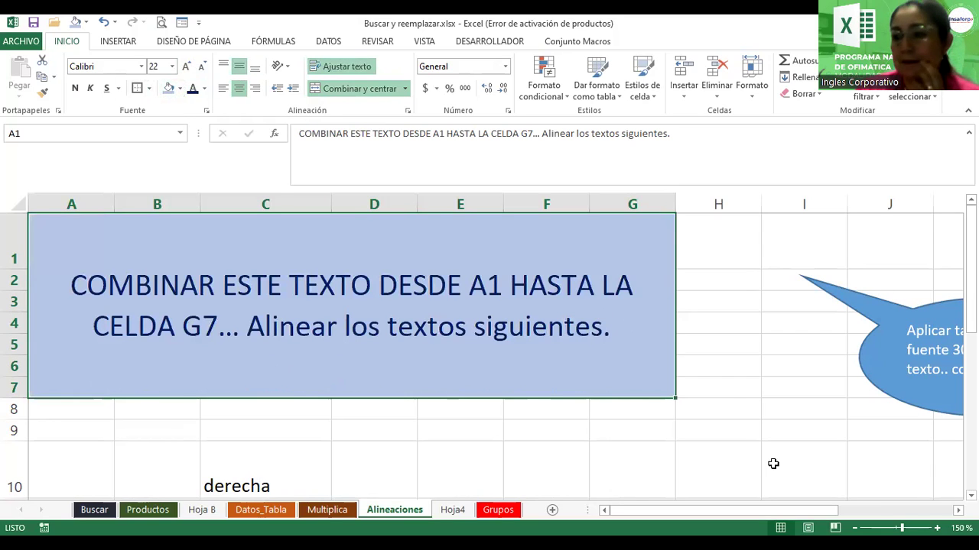
Scroll down to the alignment exercise and select cells C10 and C11.
click(854, 527)
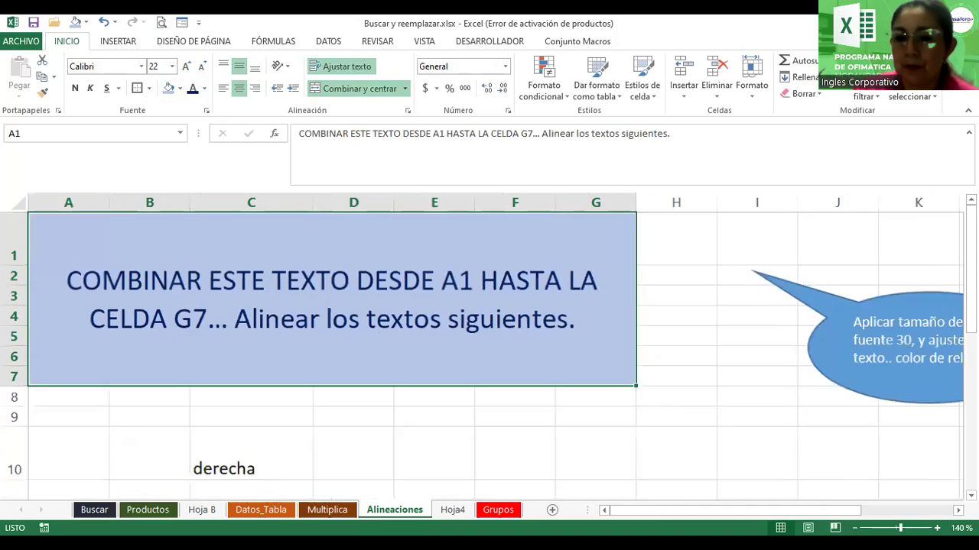
scroll(489, 348, down, 1)
scroll(489, 348, down, 1)
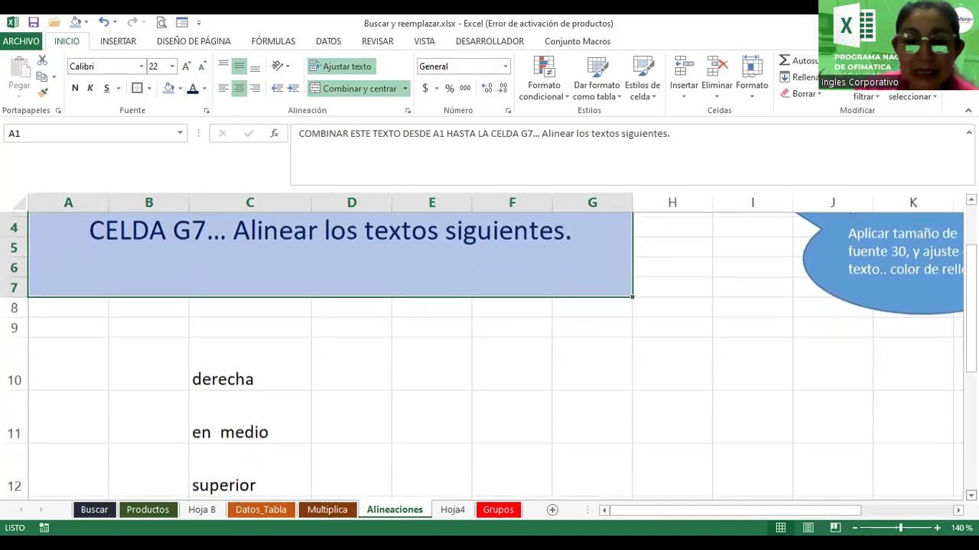
scroll(489, 349, down, 1)
scroll(489, 348, down, 1)
scroll(489, 348, down, 1)
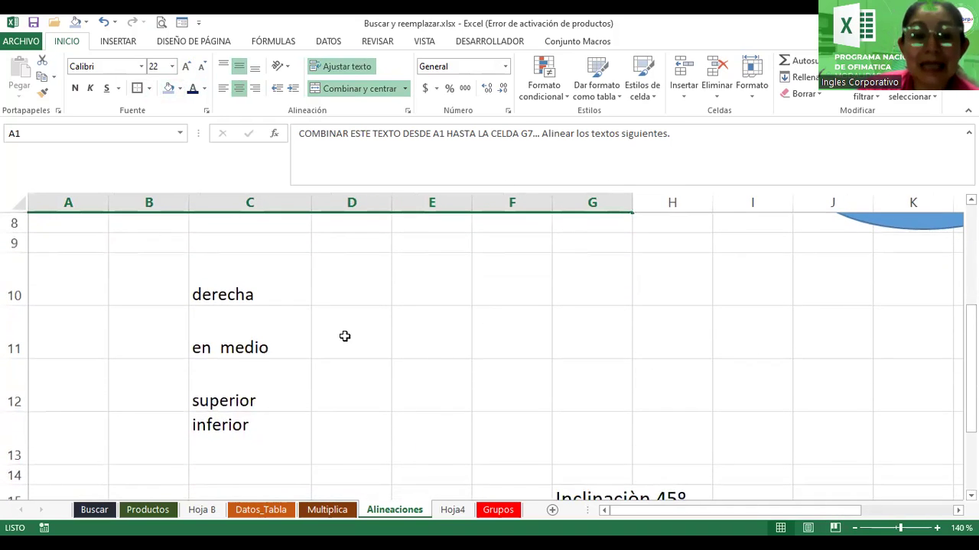
drag(280, 280, 281, 327)
Right-align 'derecha' in C10 and vertically centre 'en medio' in C11.
click(279, 318)
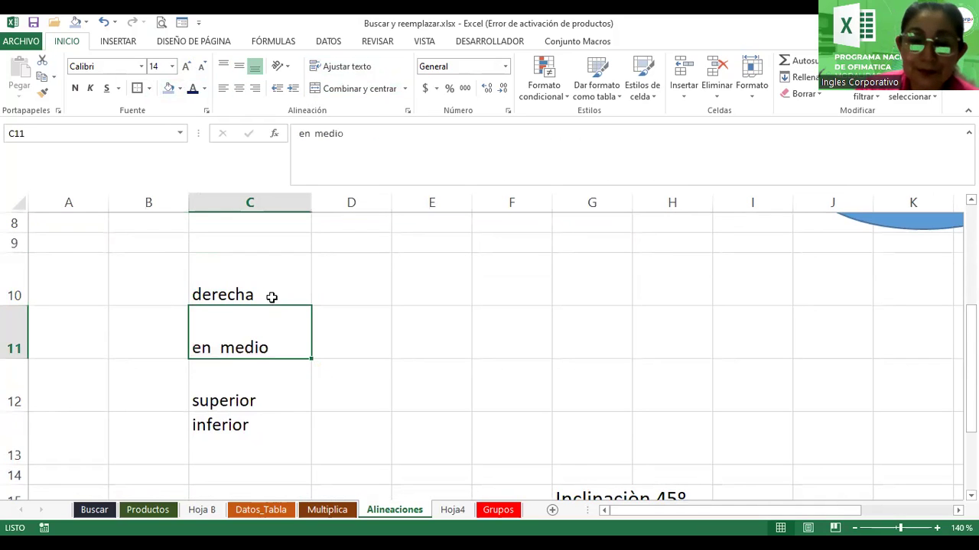
click(269, 286)
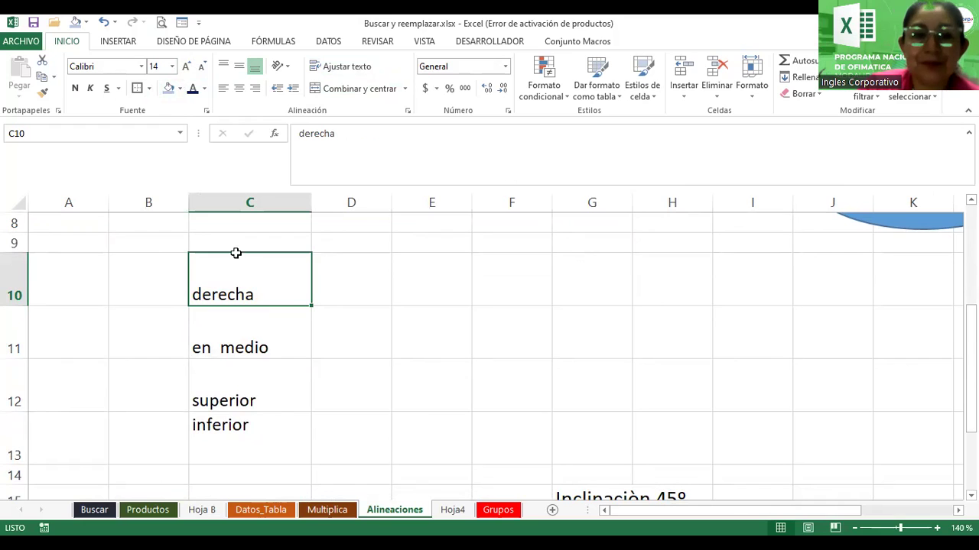
click(255, 90)
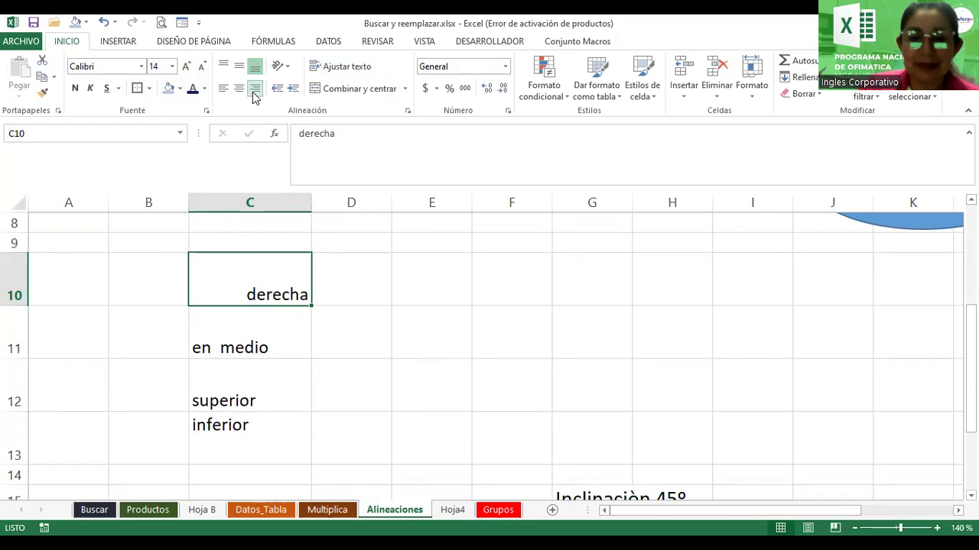
click(251, 343)
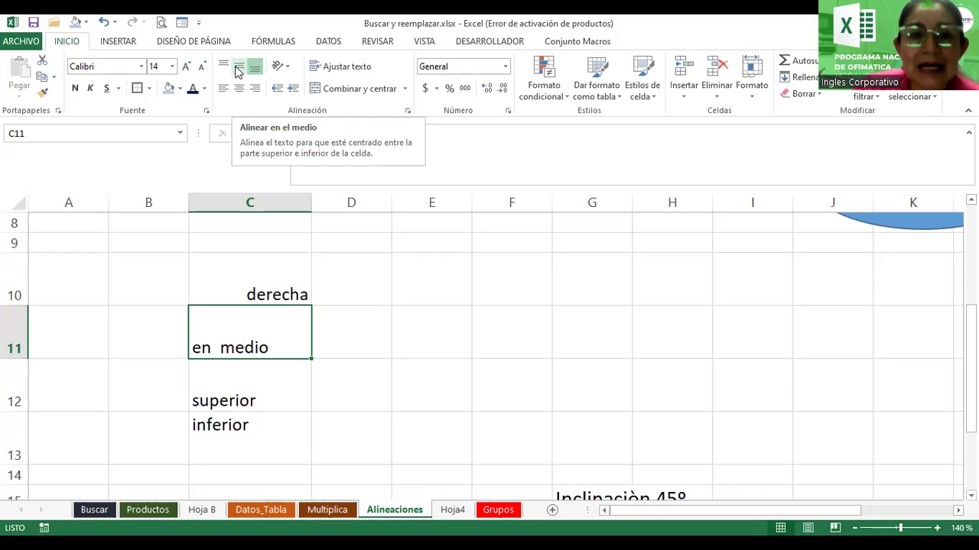
click(237, 71)
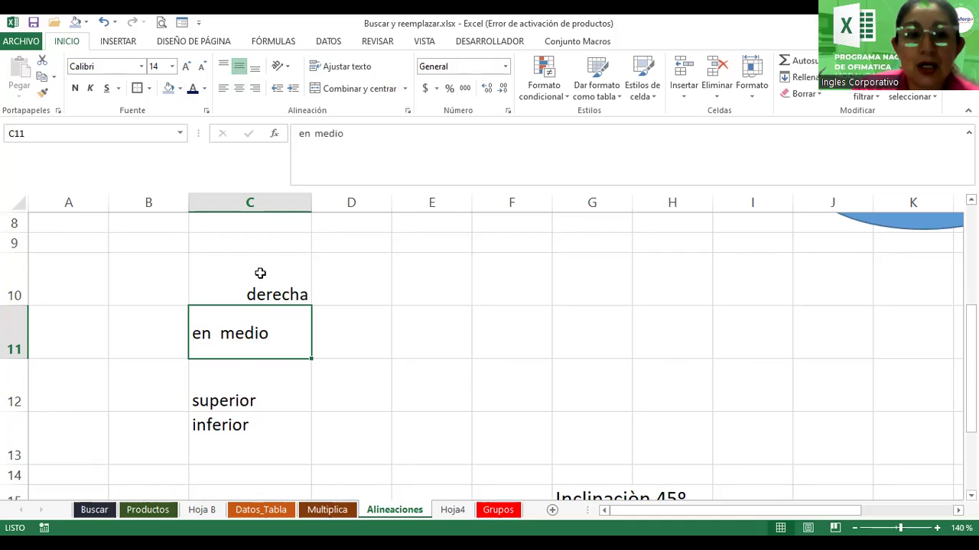
Top-align 'superior' in C12 and bottom-align 'inferior' in C13.
click(240, 376)
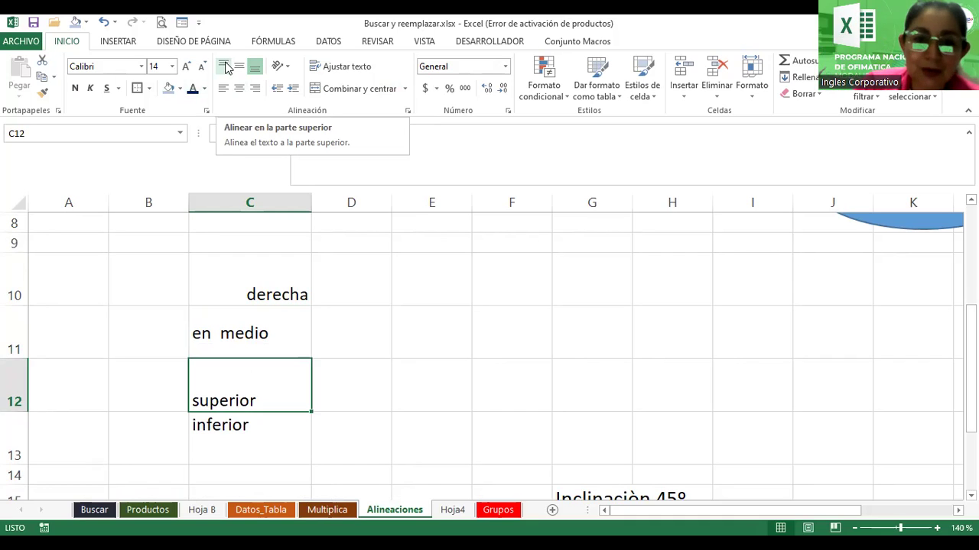
click(224, 68)
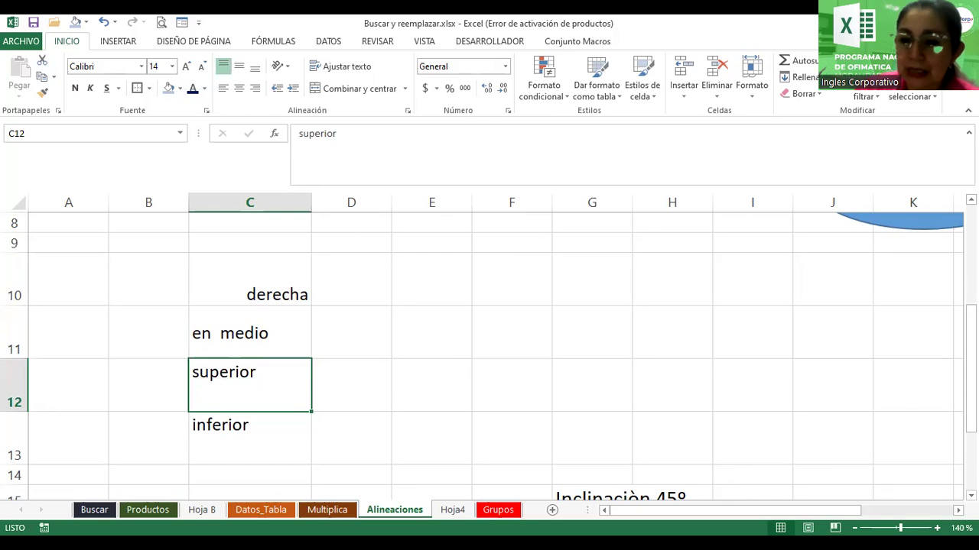
scroll(489, 358, down, 1)
scroll(490, 358, down, 2)
scroll(489, 357, down, 3)
scroll(364, 303, up, 1)
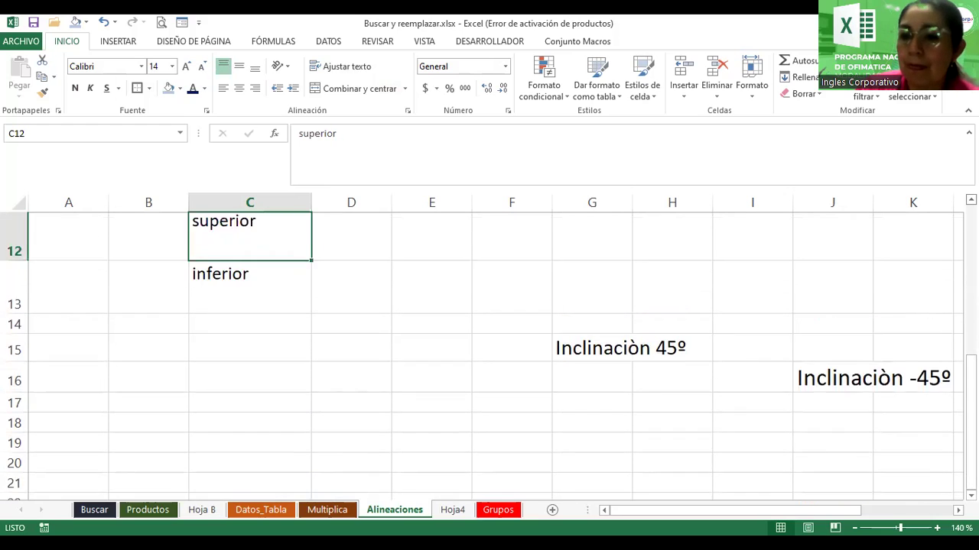
scroll(364, 304, up, 1)
click(213, 339)
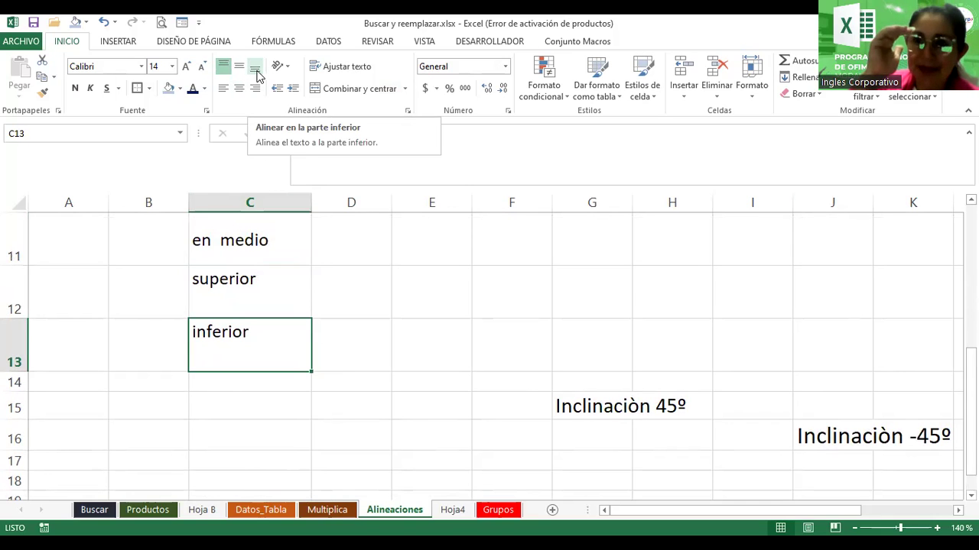
click(257, 71)
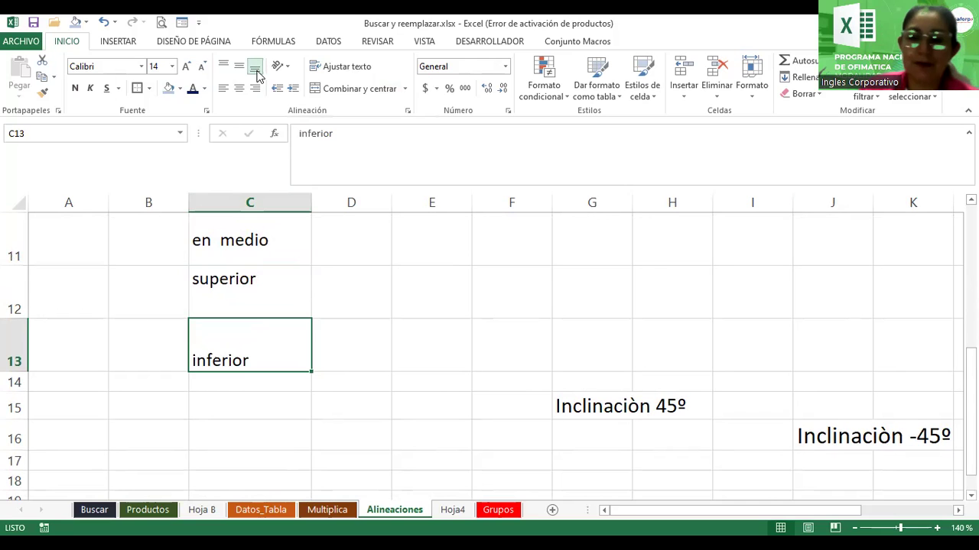
drag(969, 428, 970, 410)
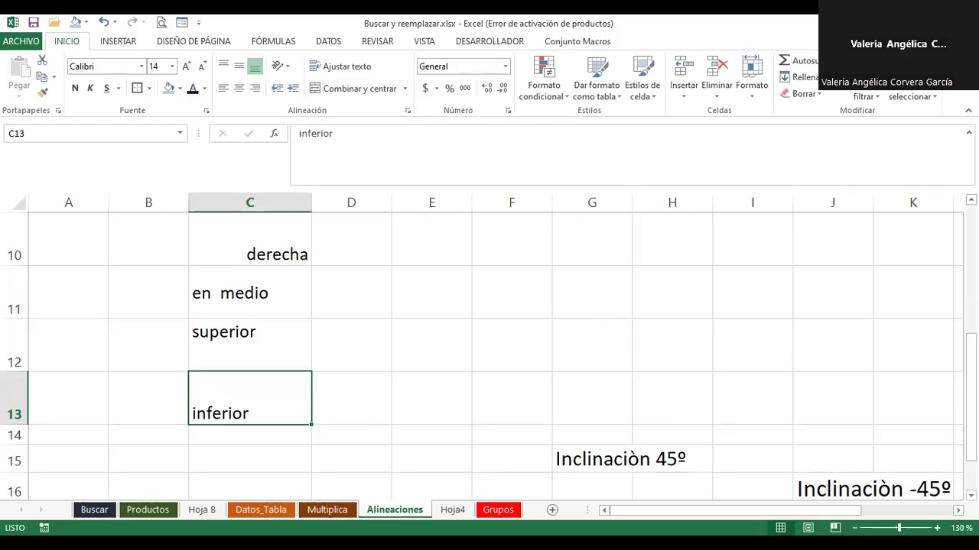
click(854, 527)
scroll(655, 298, down, 1)
scroll(655, 298, down, 1)
scroll(655, 298, down, 1)
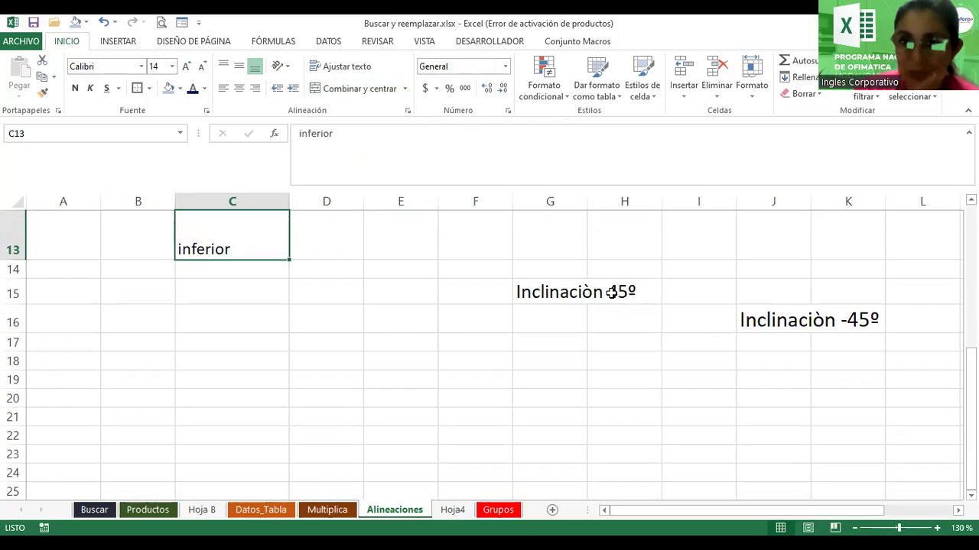
Tilt the 'Inclinaciòn 45º' text in G15 upward with Ángulo ascendente.
click(539, 291)
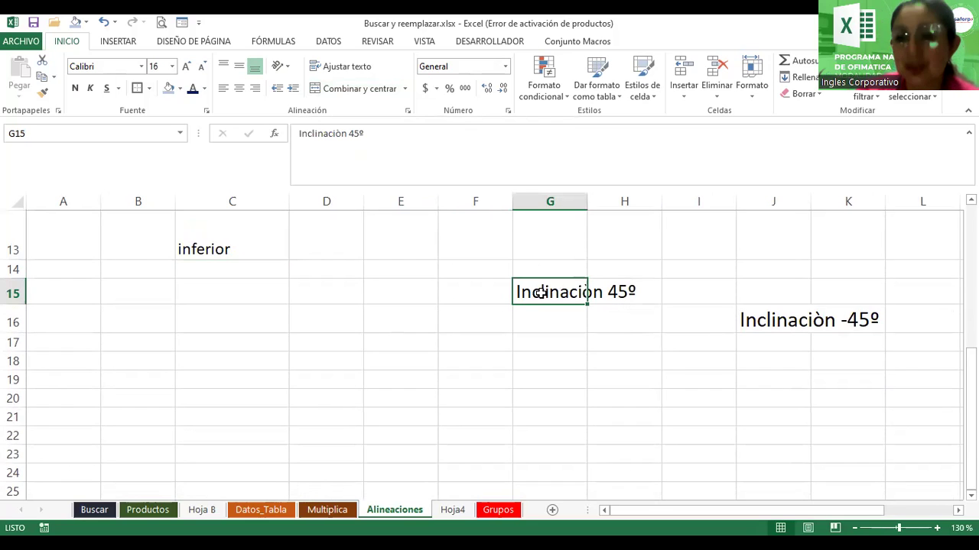
click(287, 67)
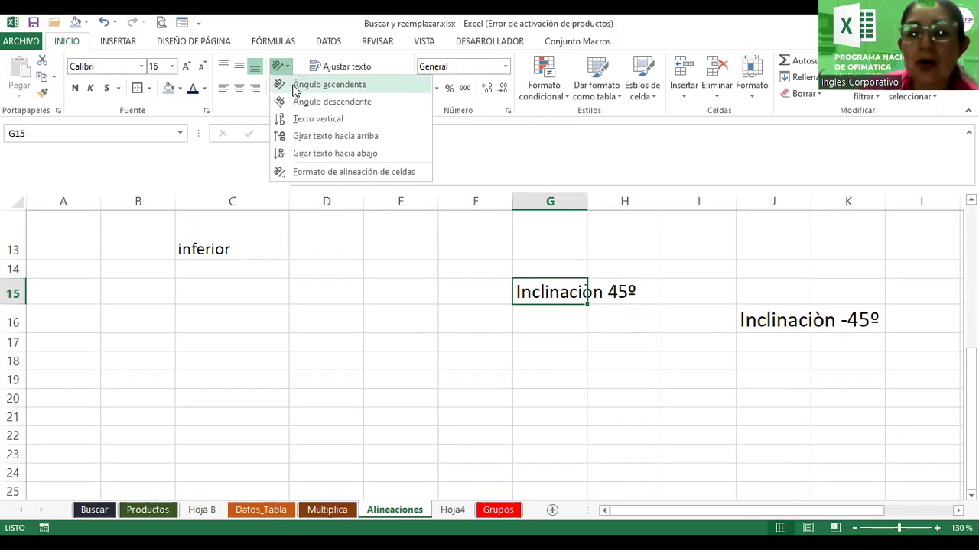
click(297, 86)
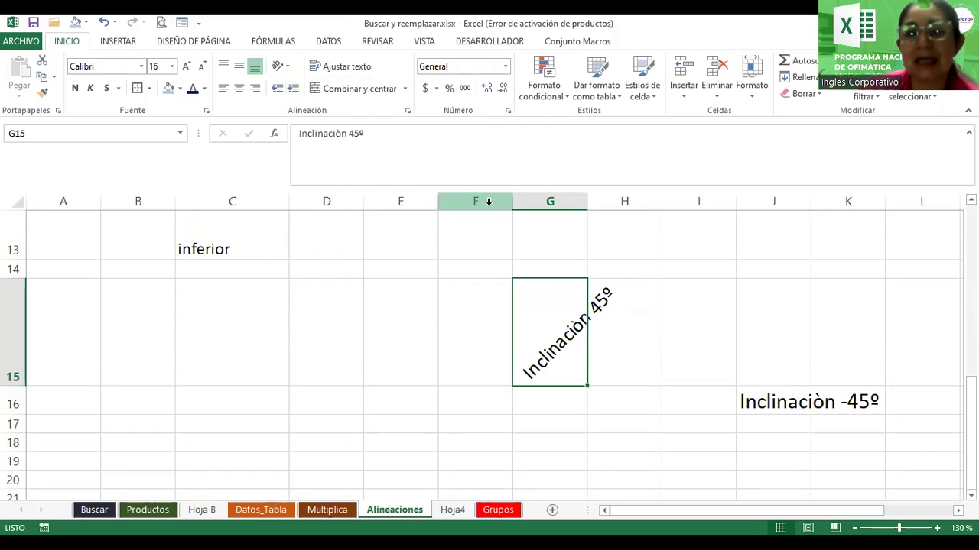
Rotate the 'Inclinaciòn -45º' text in J16 to -45 degrees via Formato de celdas alignment.
click(789, 387)
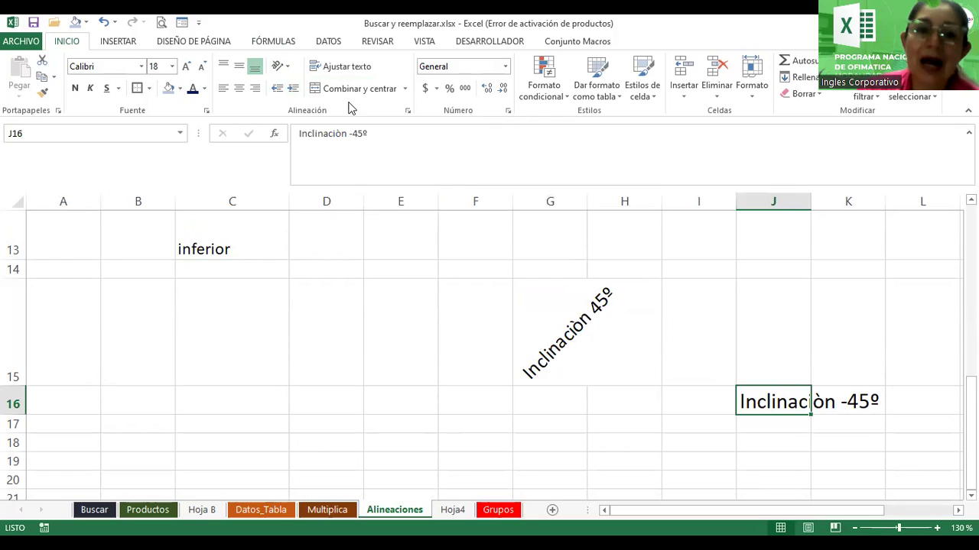
click(289, 70)
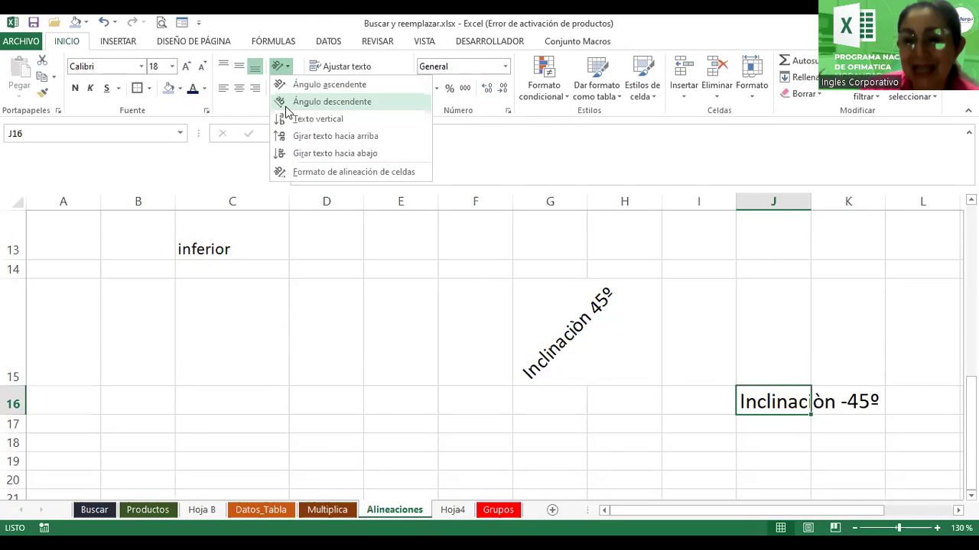
click(533, 165)
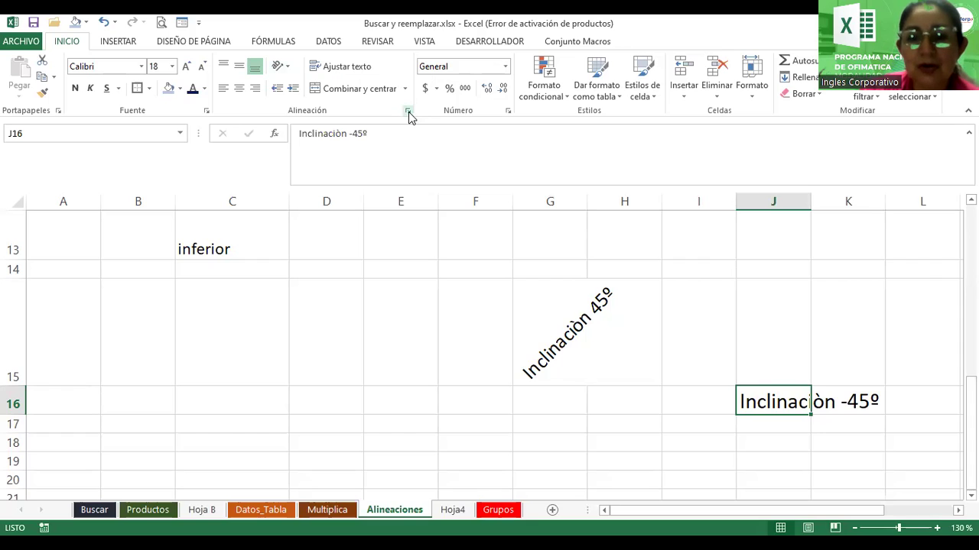
click(409, 113)
drag(622, 223, 613, 255)
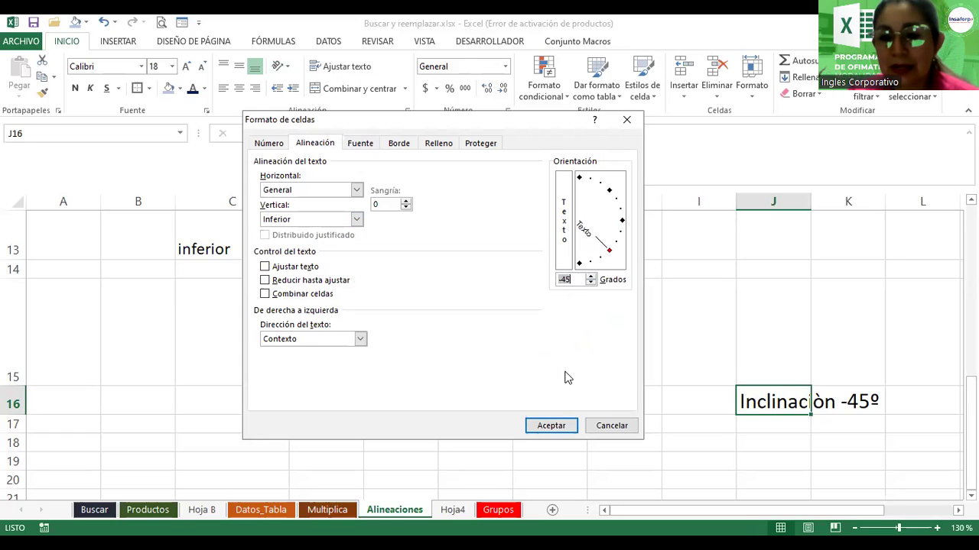
key(Return)
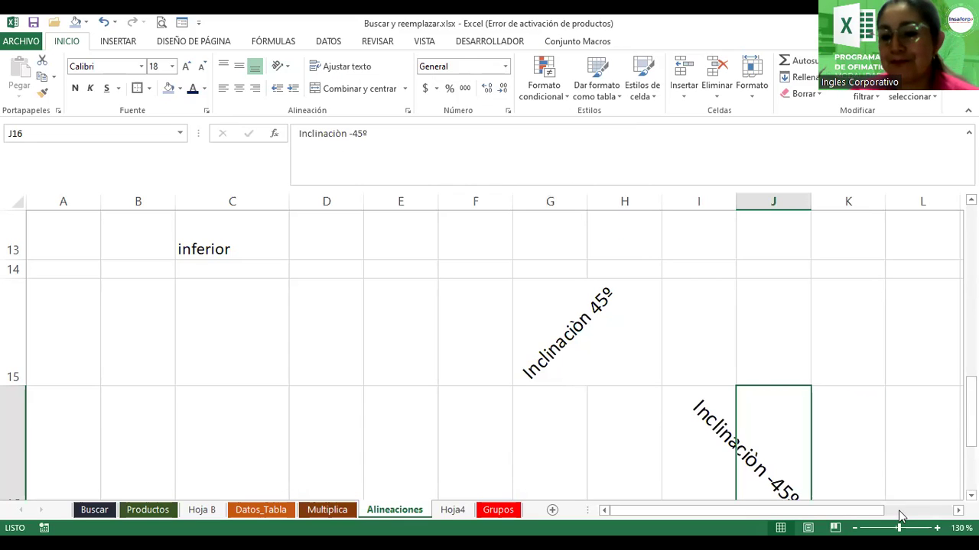
Widen columns J and G so the rotated text fits.
ctrl+scroll(697, 441, down, 1)
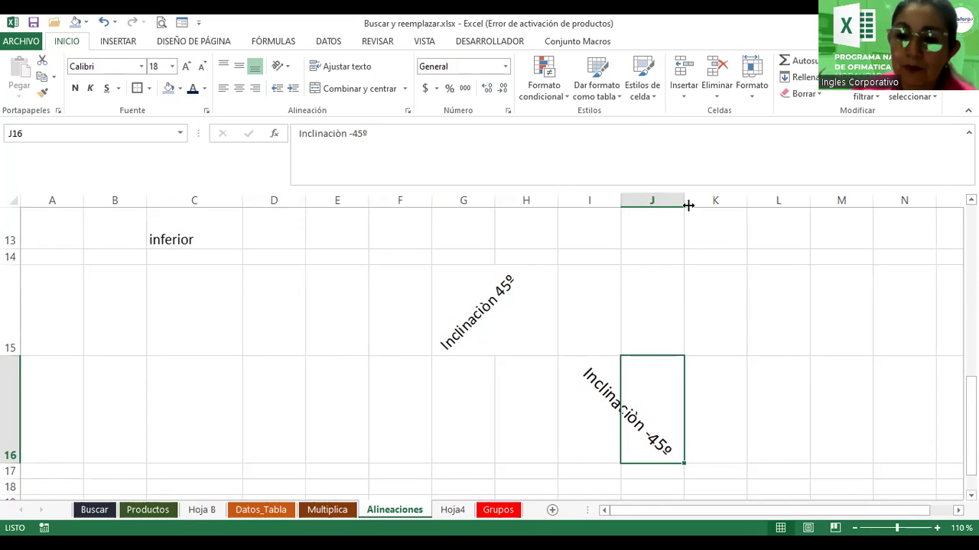
drag(685, 202, 740, 201)
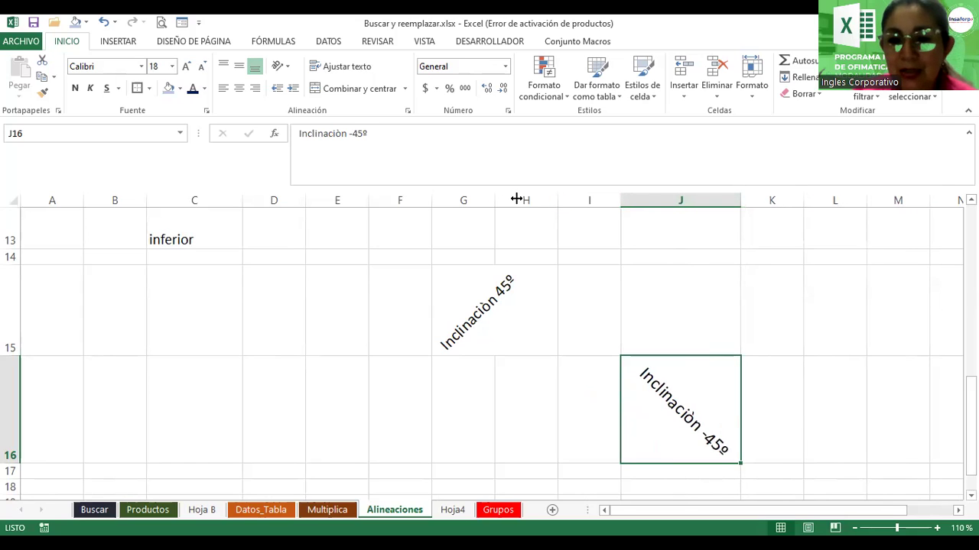
drag(496, 200, 529, 200)
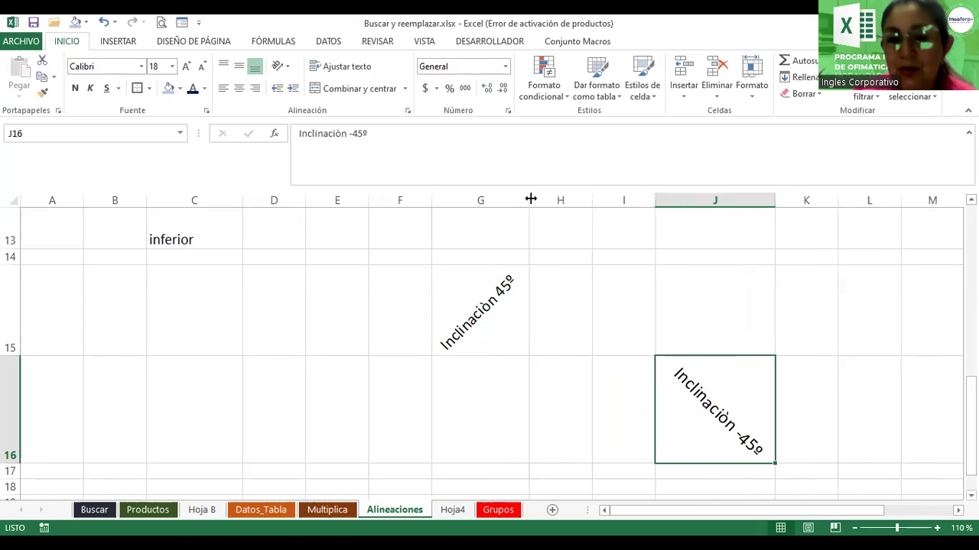
Give G15 and J16 a gold fill and yellow font colour.
click(463, 319)
ctrl+click(715, 409)
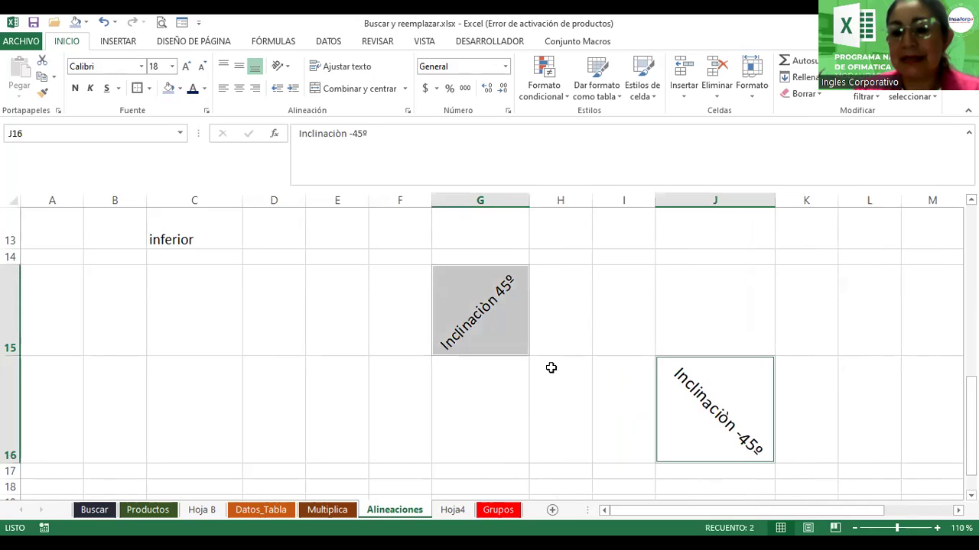
click(181, 89)
click(255, 163)
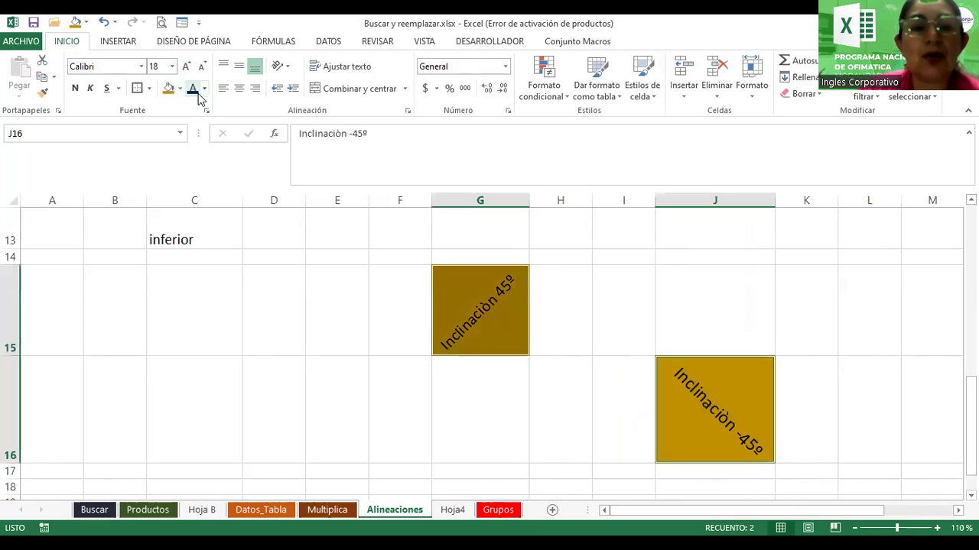
click(203, 89)
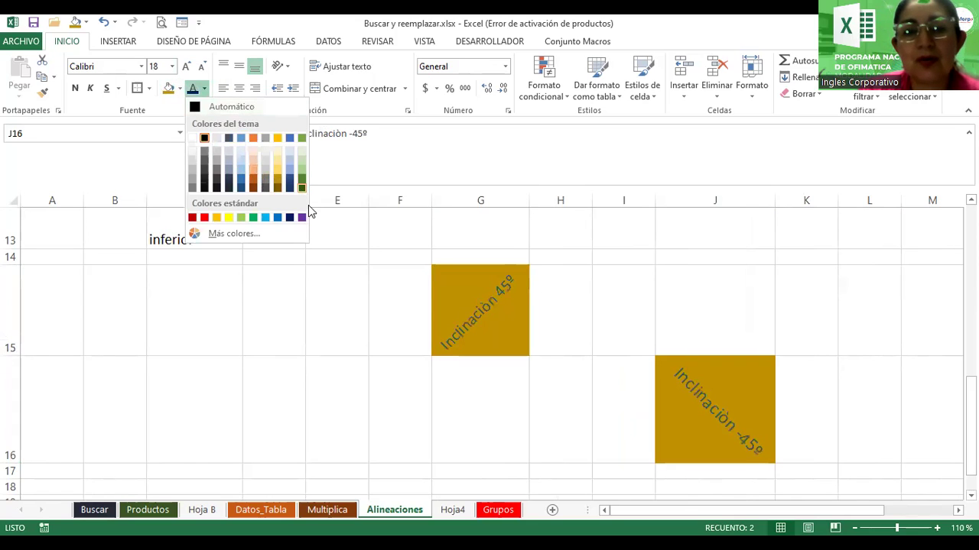
click(231, 219)
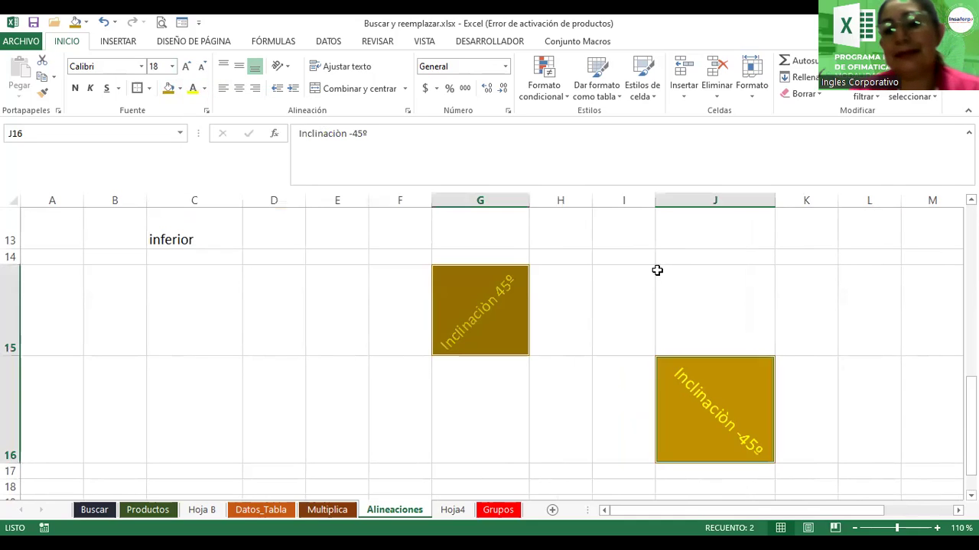
click(657, 271)
click(854, 527)
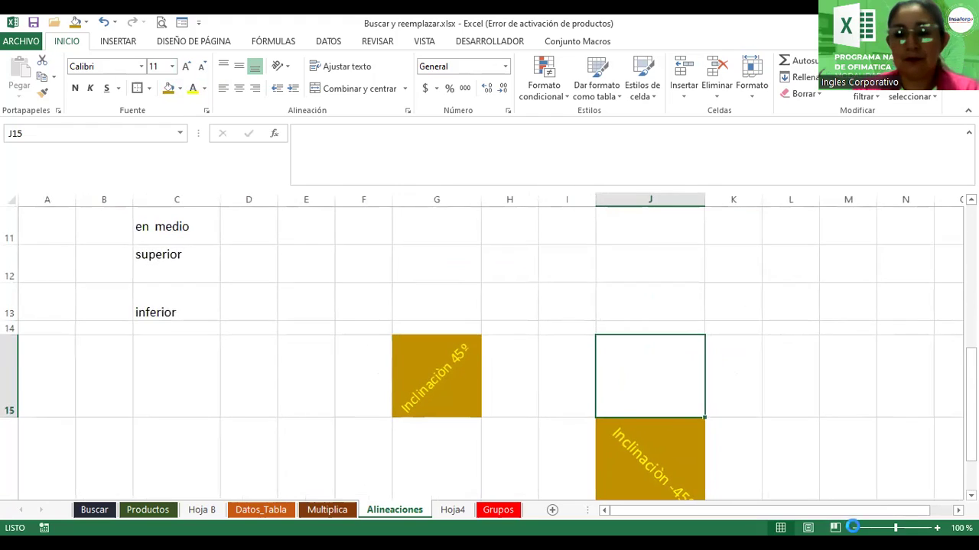
click(854, 528)
click(854, 527)
mouse_move(969, 390)
mouse_down()
mouse_move(970, 275)
mouse_move(969, 401)
mouse_up()
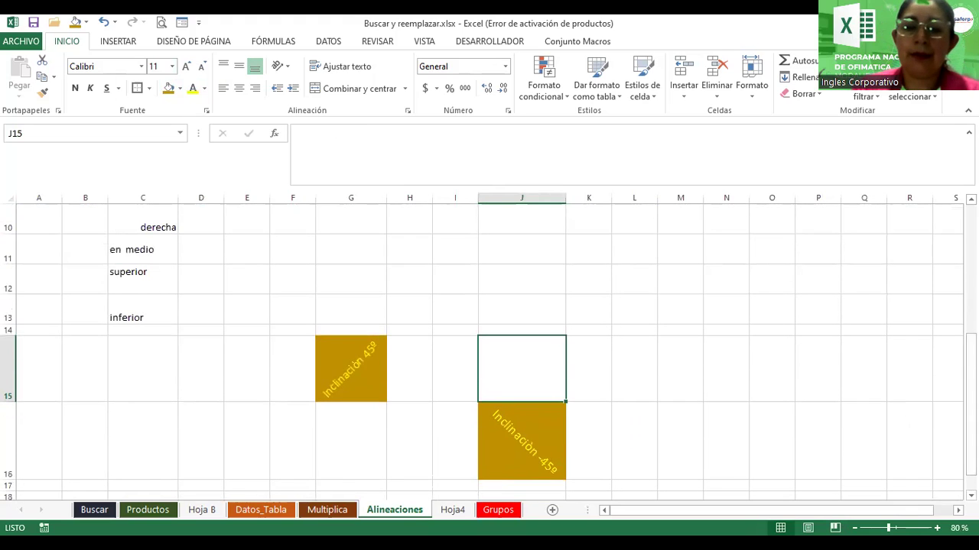
Set the Alineaciones sheet tab colour to dark blue from Colores estándar.
right_click(413, 516)
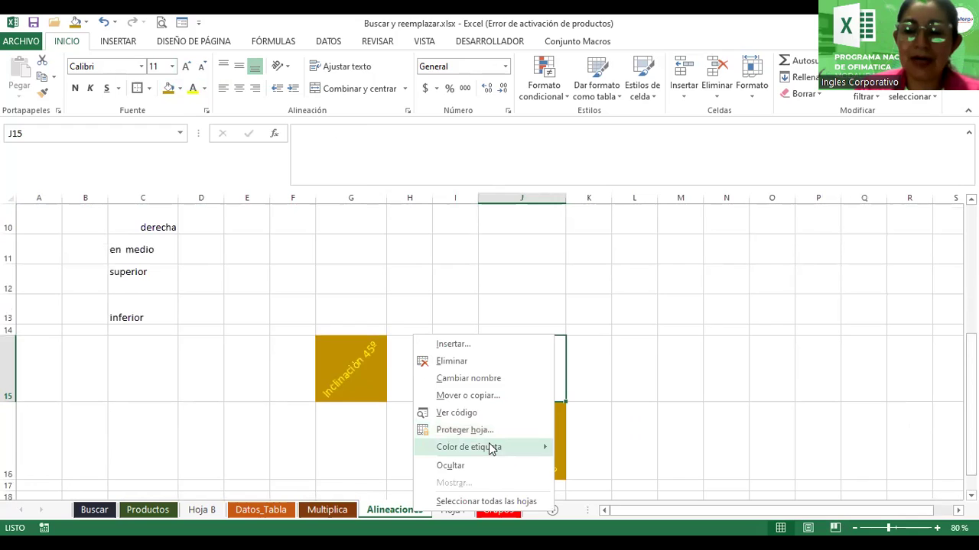
mouse_move(469, 447)
click(658, 493)
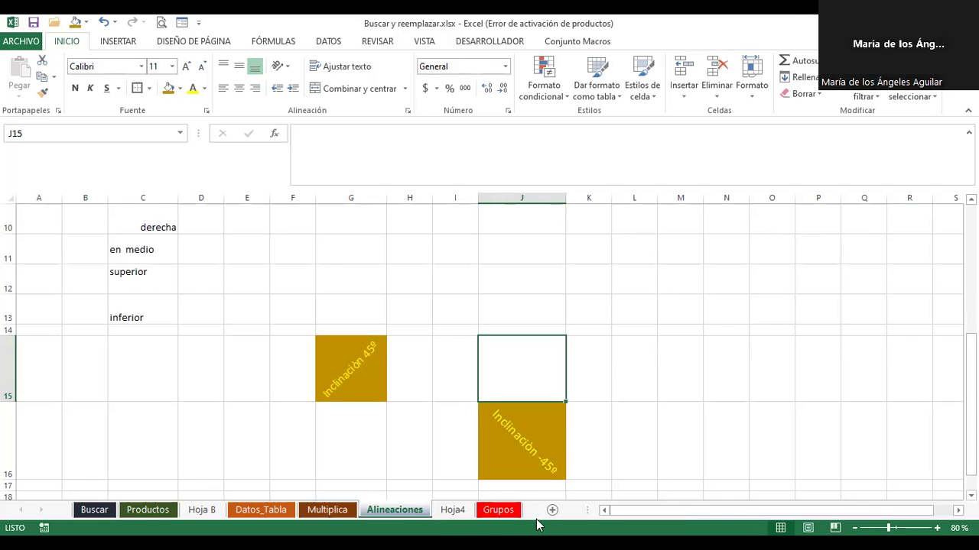
On Hoja4, move the sample table picture right and type 'Unidades' in A2.
click(453, 510)
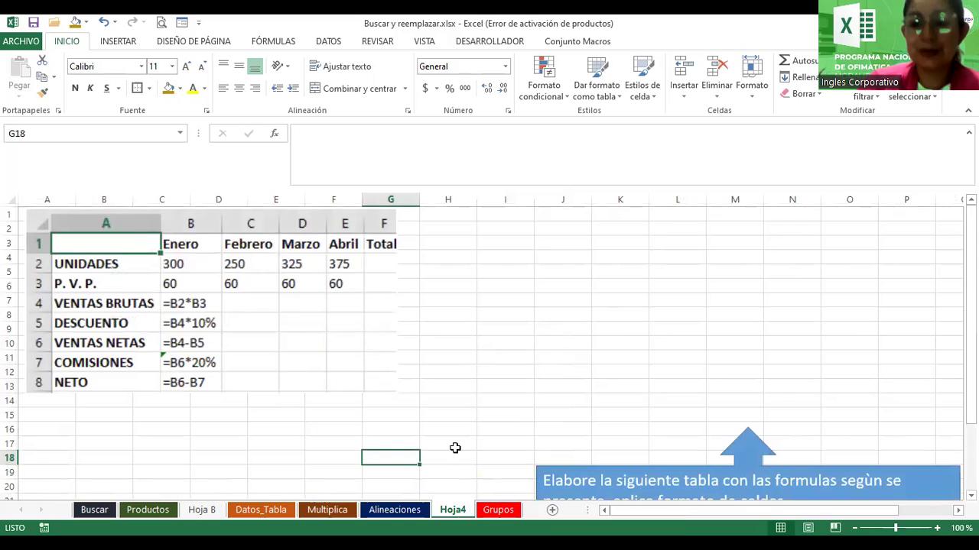
click(256, 280)
mouse_move(258, 278)
mouse_down()
mouse_move(777, 295)
mouse_move(780, 286)
mouse_up()
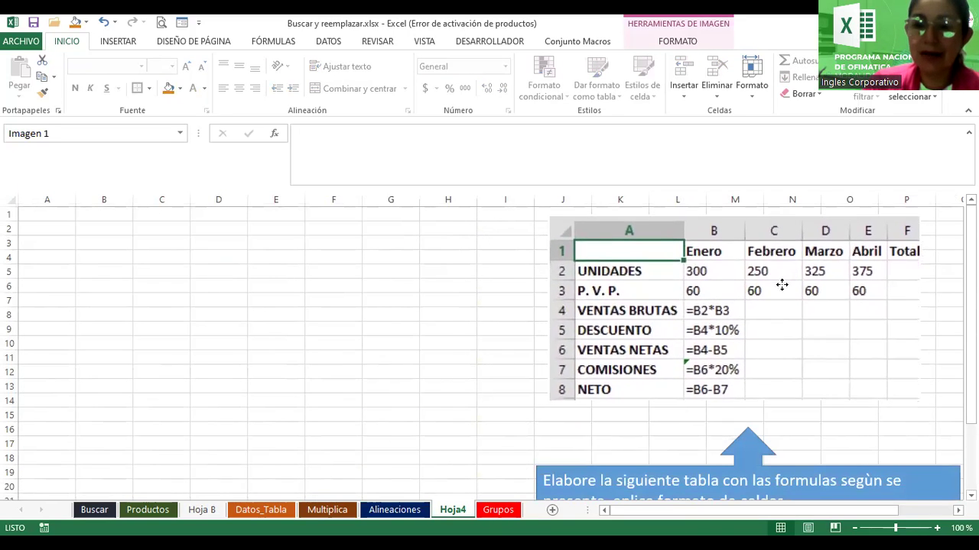
click(35, 229)
text(Unidades)
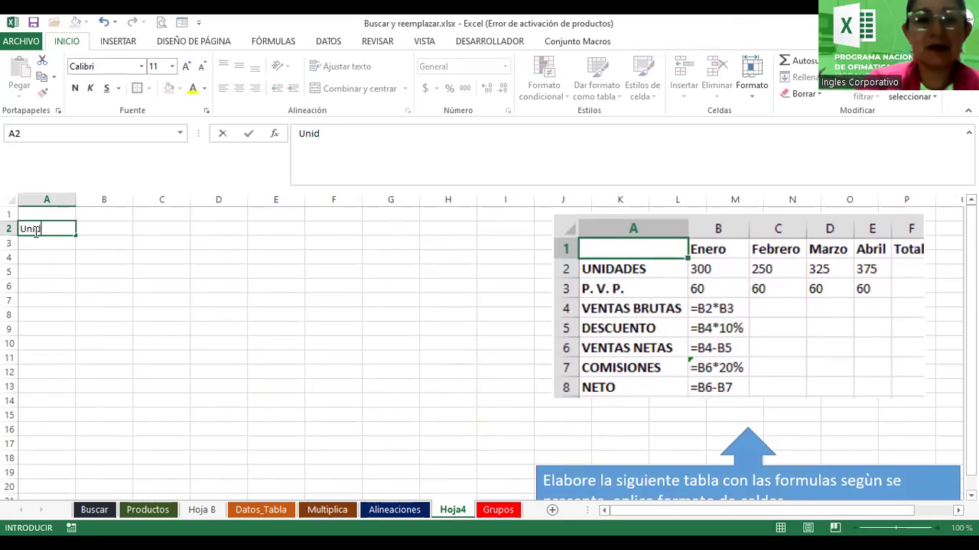